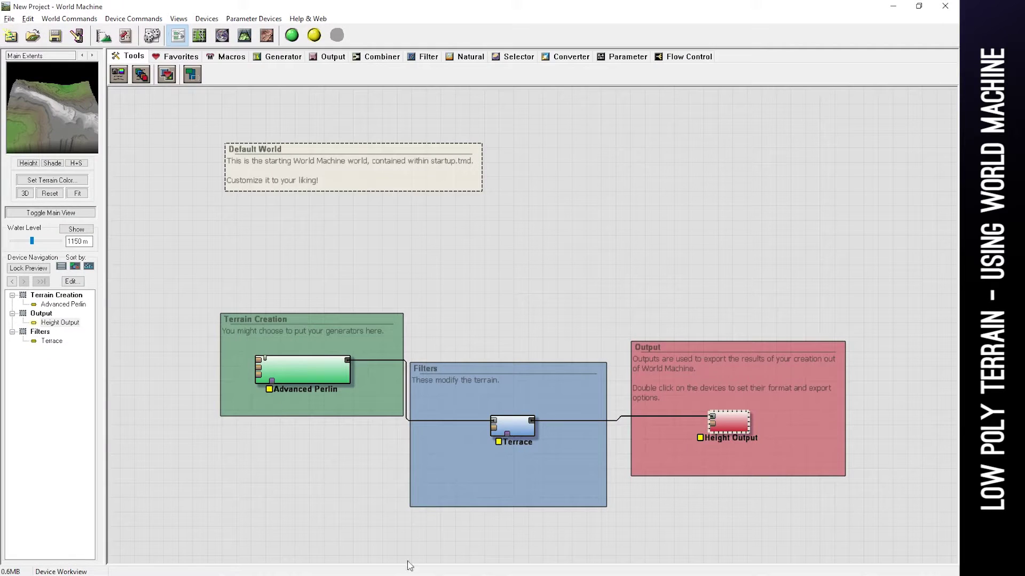
scroll(523, 289, down, 3)
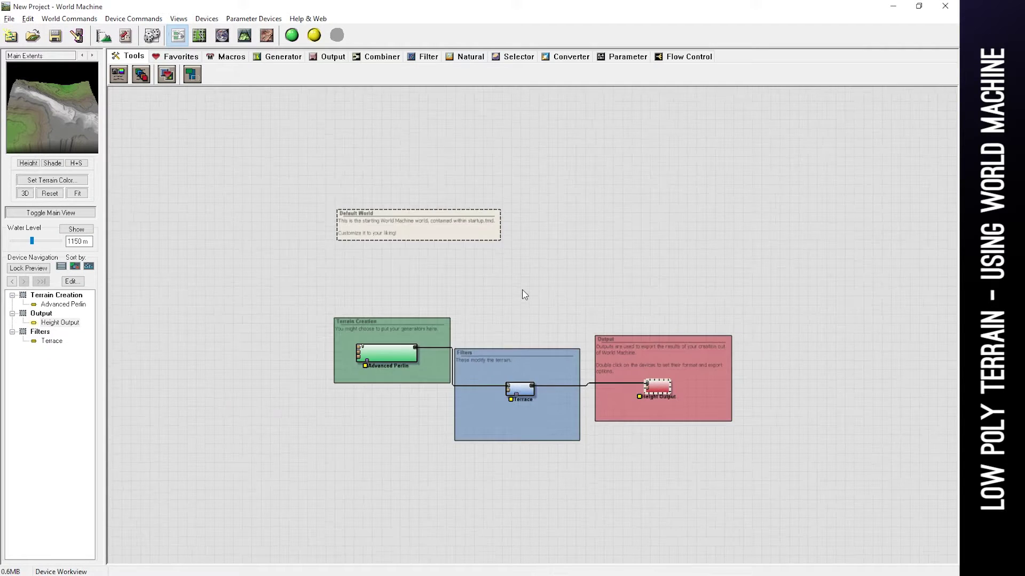
scroll(523, 290, up, 2)
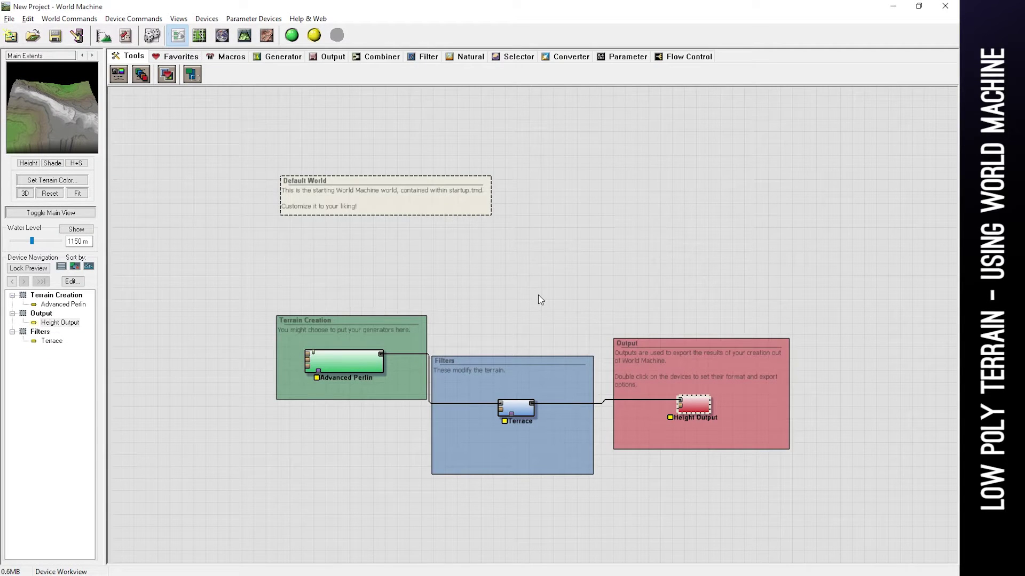
scroll(524, 288, up, 2)
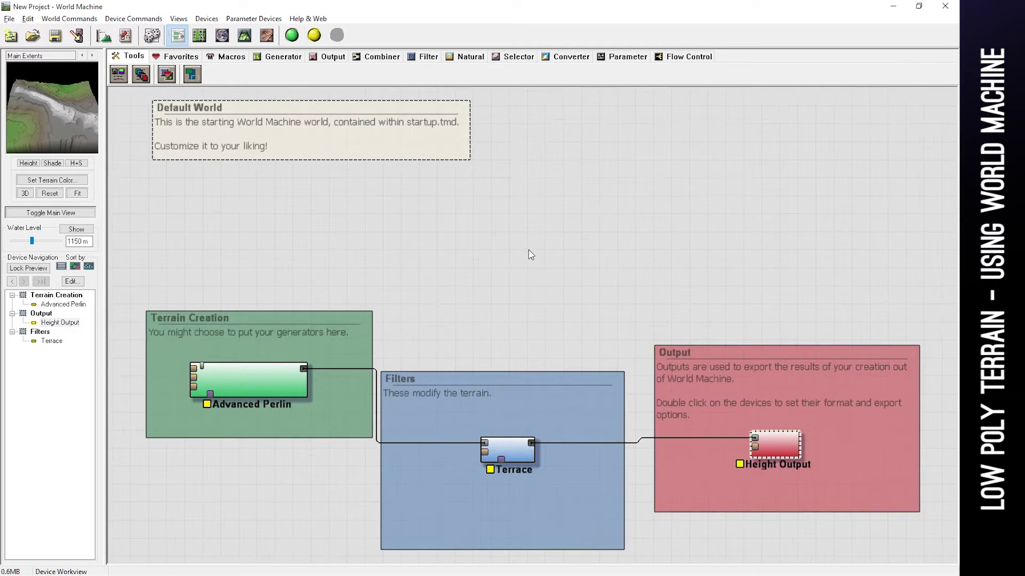
scroll(528, 251, down, 3)
scroll(528, 250, up, 3)
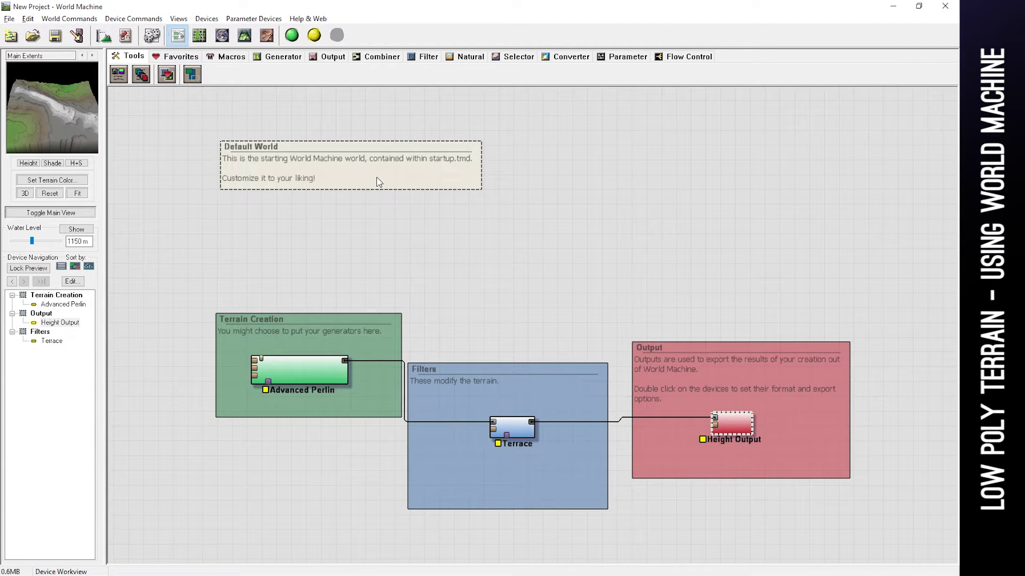
- Delete the Default World, Terrain Creation, Filters and Output group boxes, keeping the devices they contain
click(390, 167)
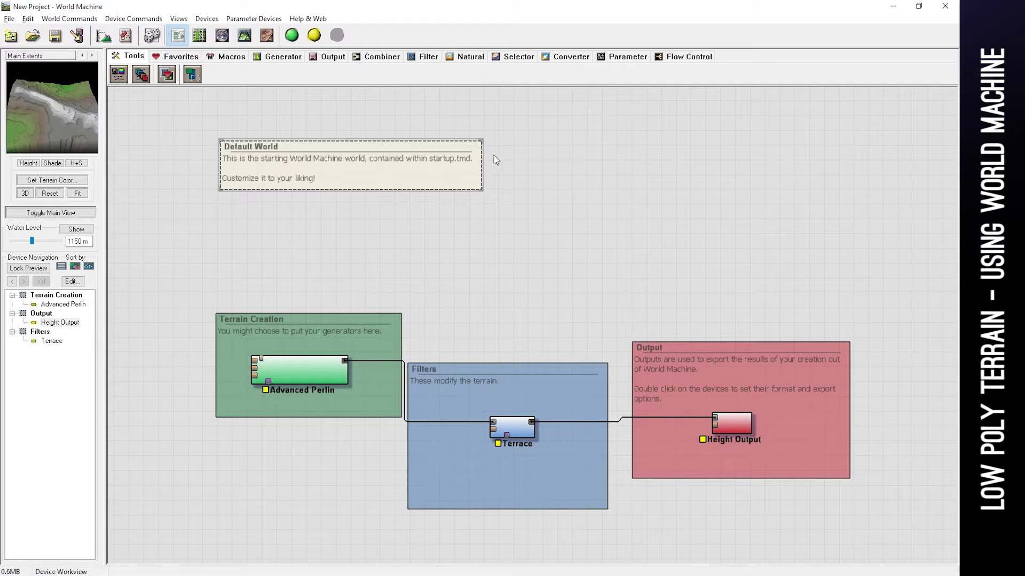
key(Delete)
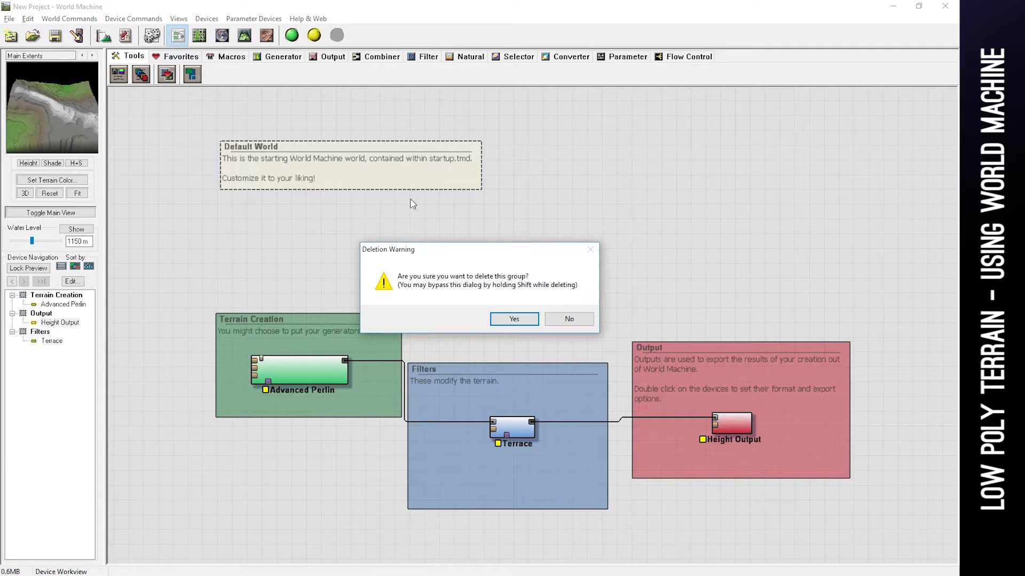
click(530, 323)
click(358, 337)
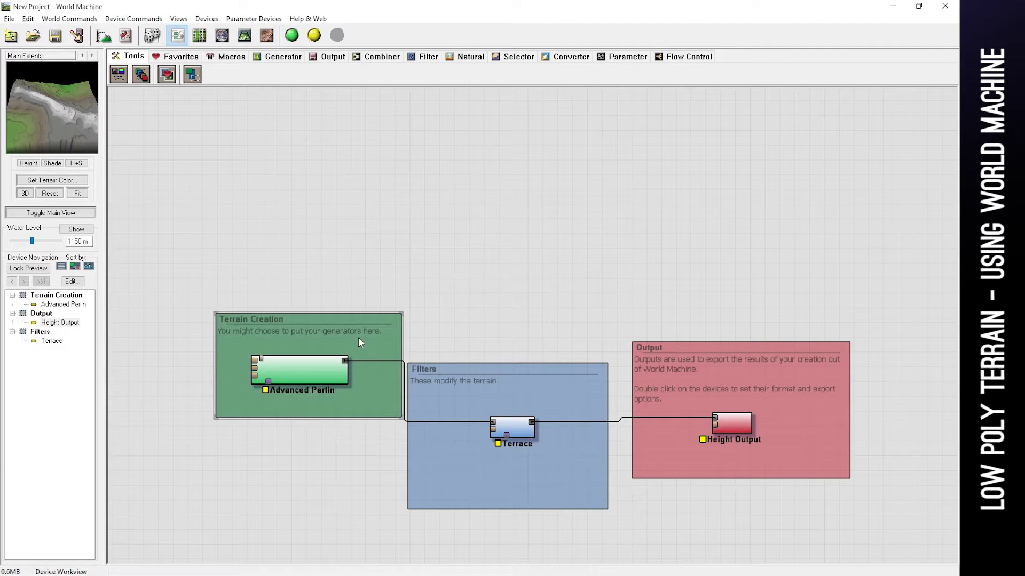
key(Delete)
click(512, 320)
click(563, 380)
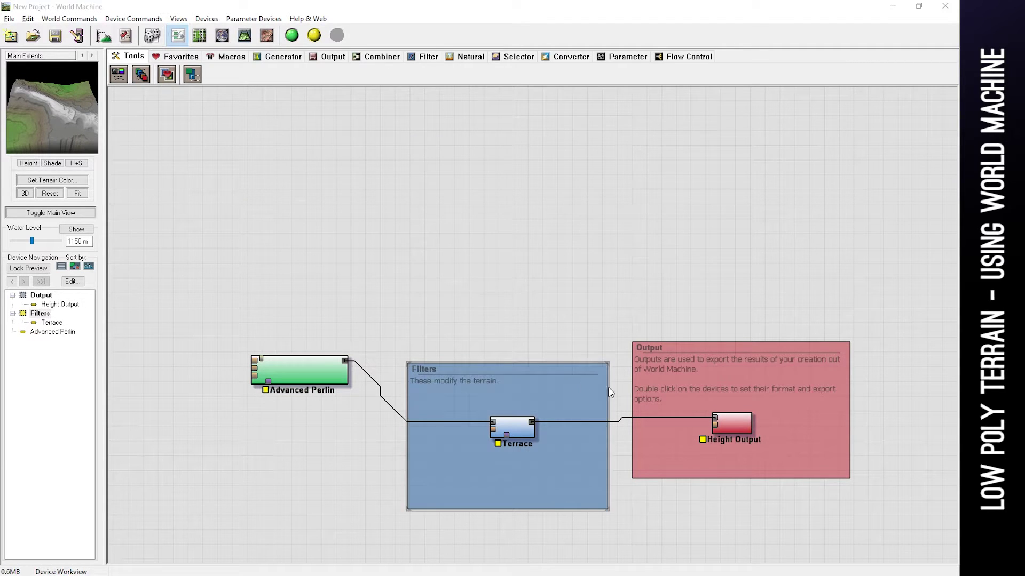
key(Delete)
click(516, 319)
click(734, 357)
key(Delete)
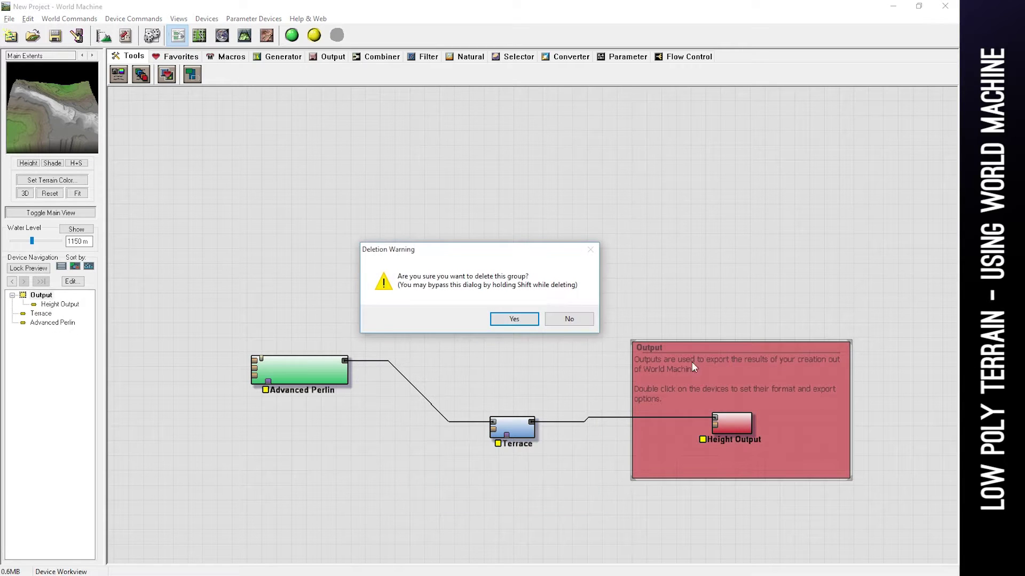
click(513, 319)
- Move the Terrace and Height Output devices up so they line up in a row with Advanced Perlin
scroll(513, 308, up, 1)
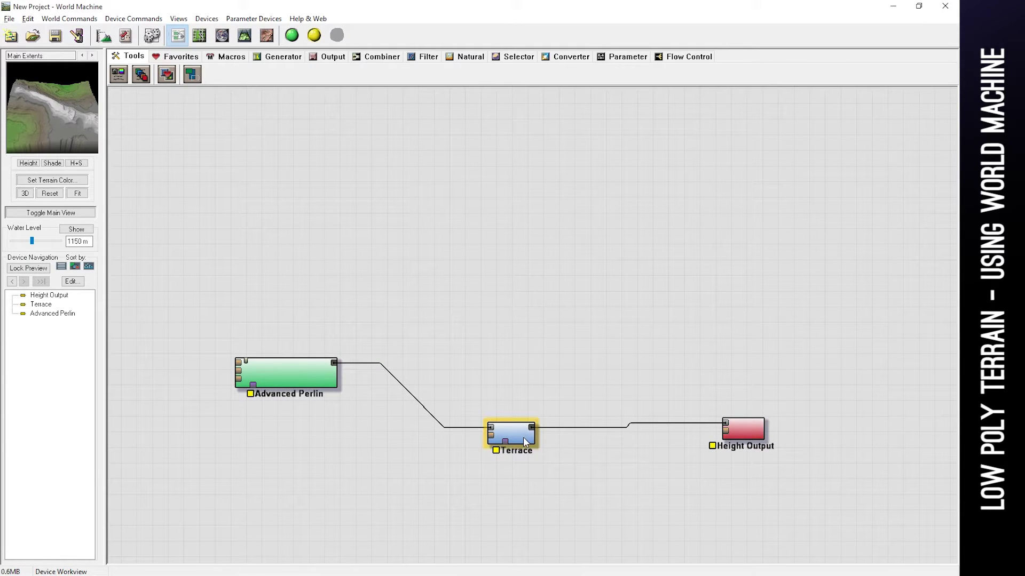
drag(522, 437, 515, 372)
drag(759, 423, 757, 380)
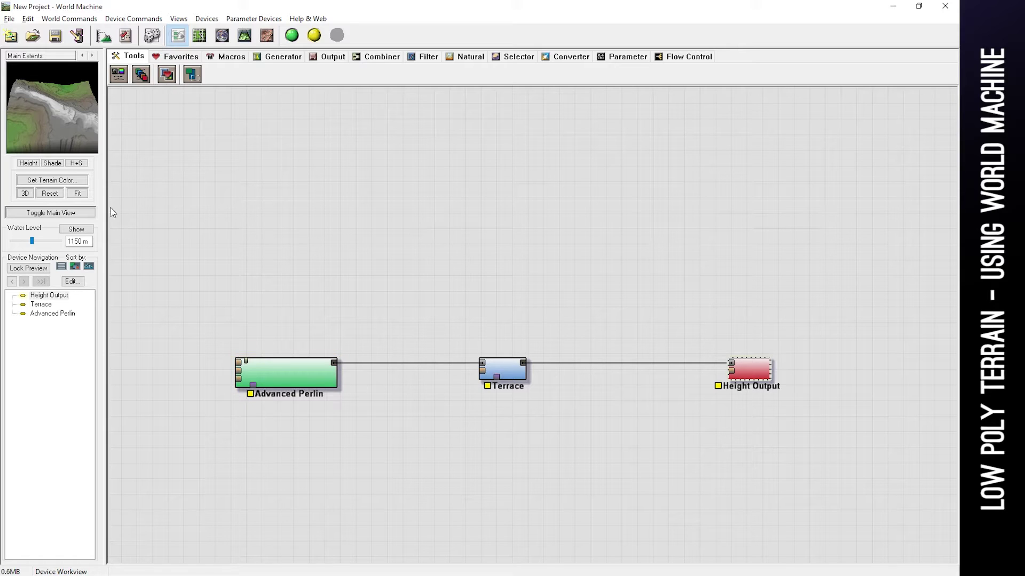
- Compare the terrain previews of Advanced Perlin, Terrace and Height Output, and move Advanced Perlin up and left of Terrace
drag(52, 121, 67, 149)
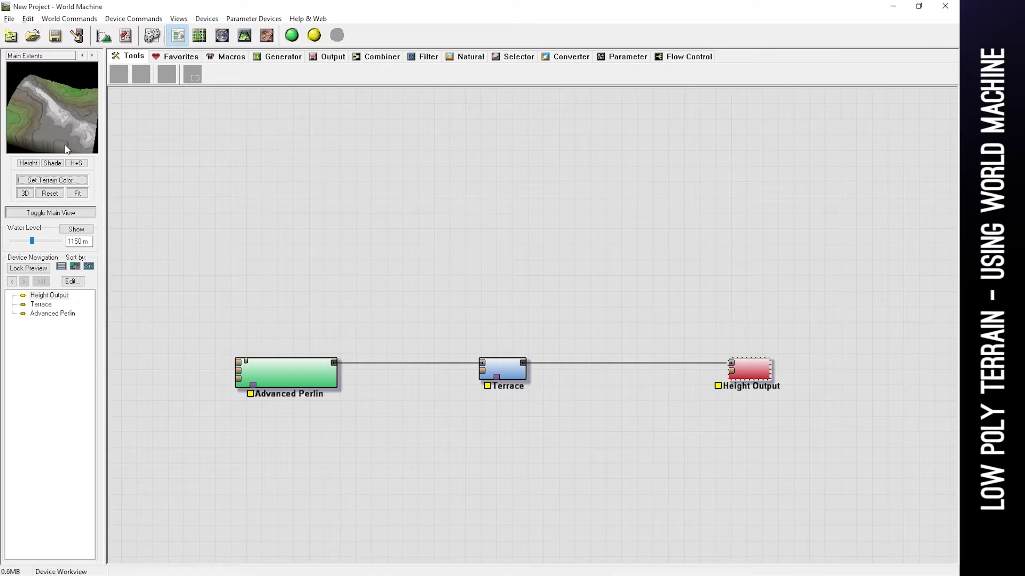
click(302, 370)
click(518, 376)
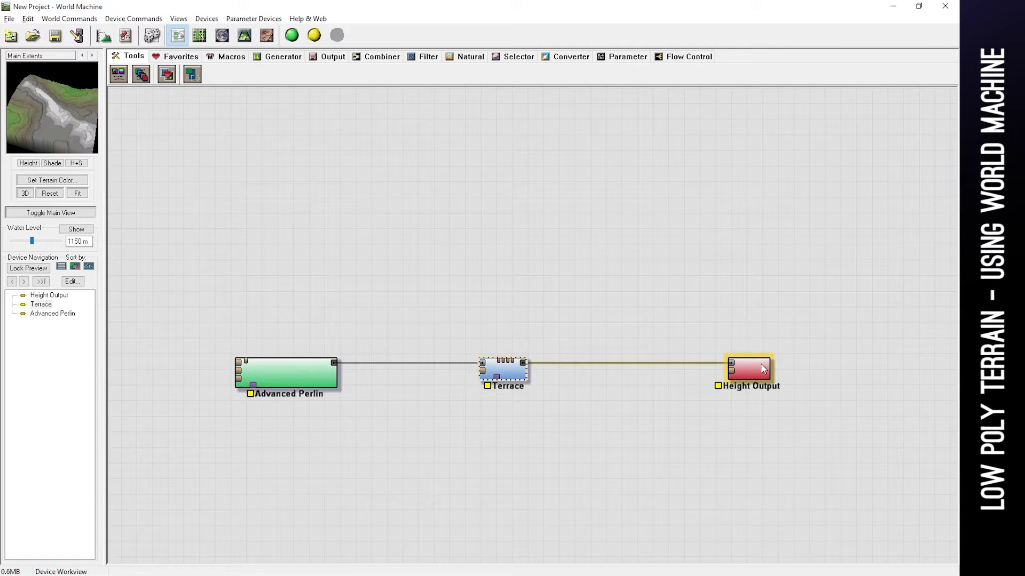
click(332, 357)
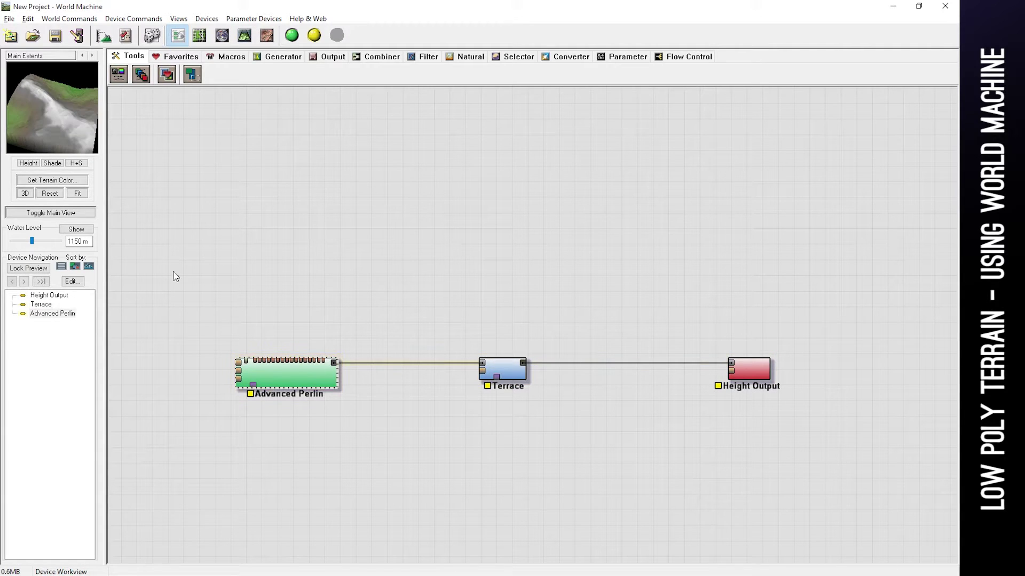
drag(315, 375, 279, 327)
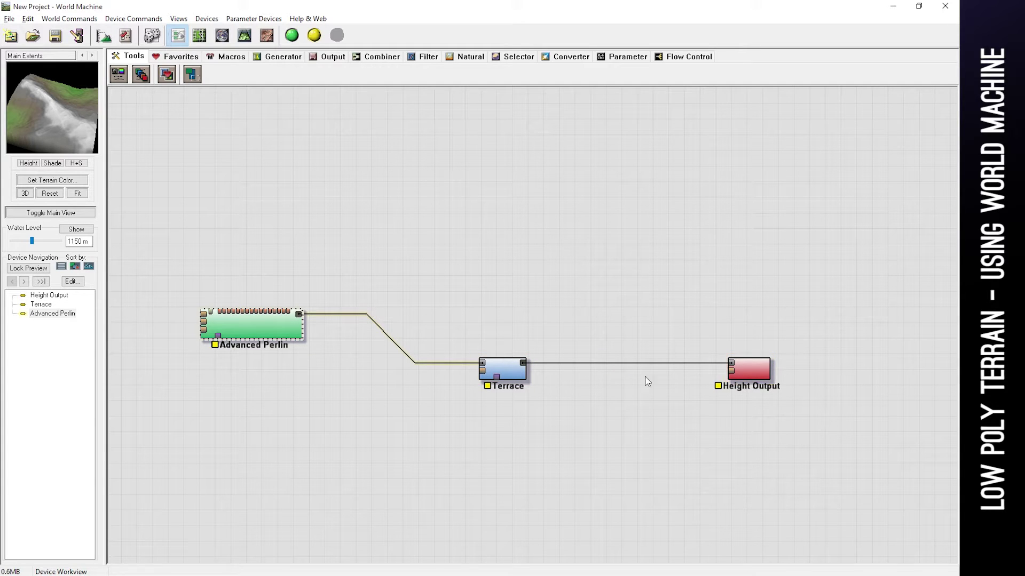
click(744, 373)
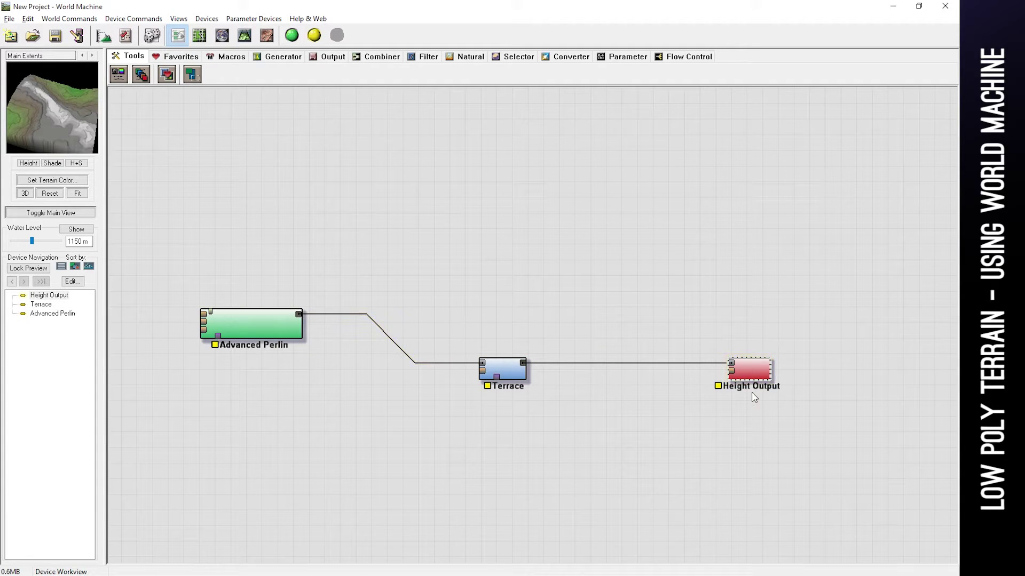
click(256, 327)
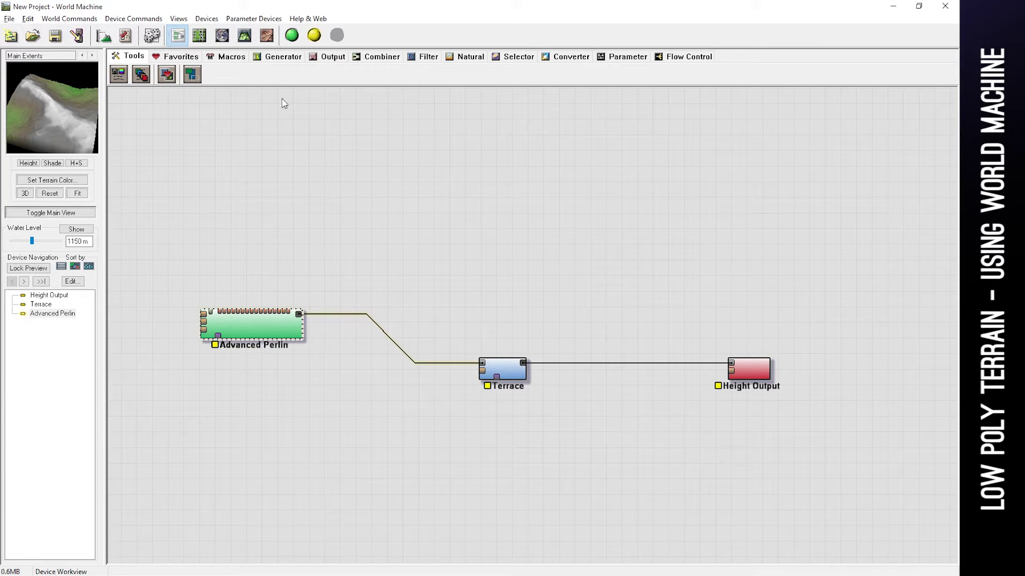
- Add a Radial Grad generator above the Advanced Perlin device and tilt its 3D terrain preview
click(279, 57)
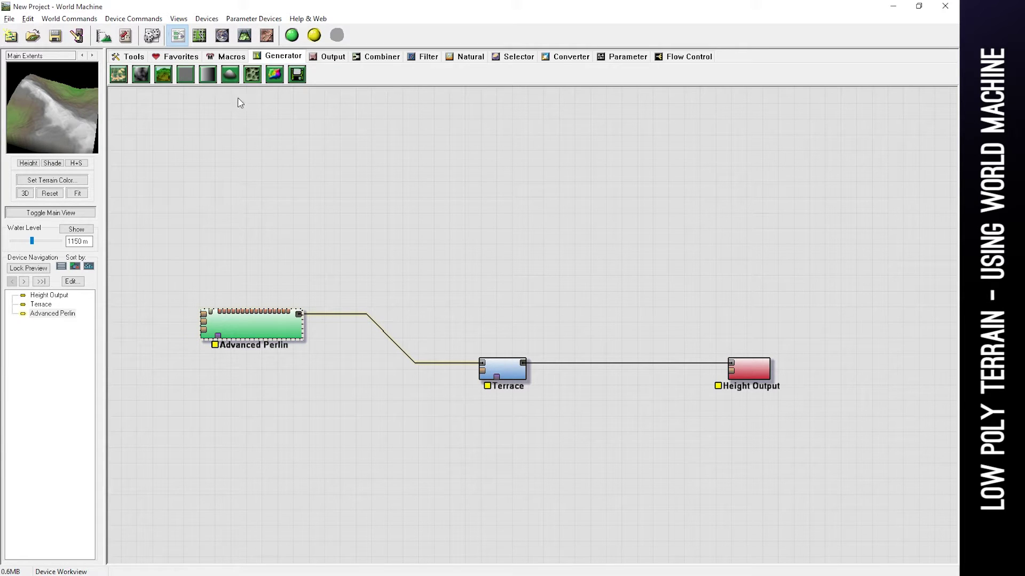
click(230, 75)
click(220, 204)
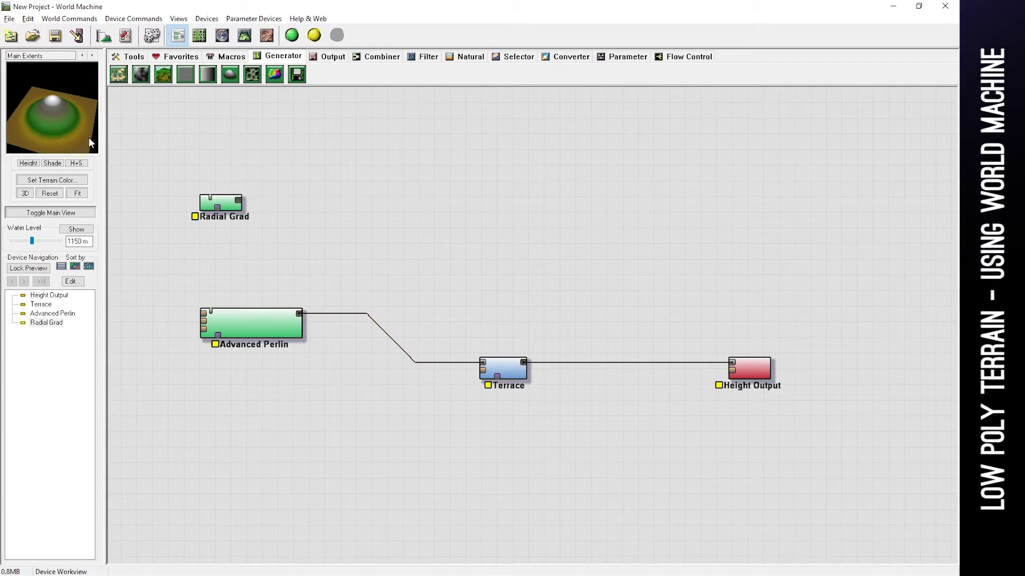
mouse_move(48, 142)
mouse_down()
mouse_move(62, 106)
mouse_move(56, 130)
mouse_up()
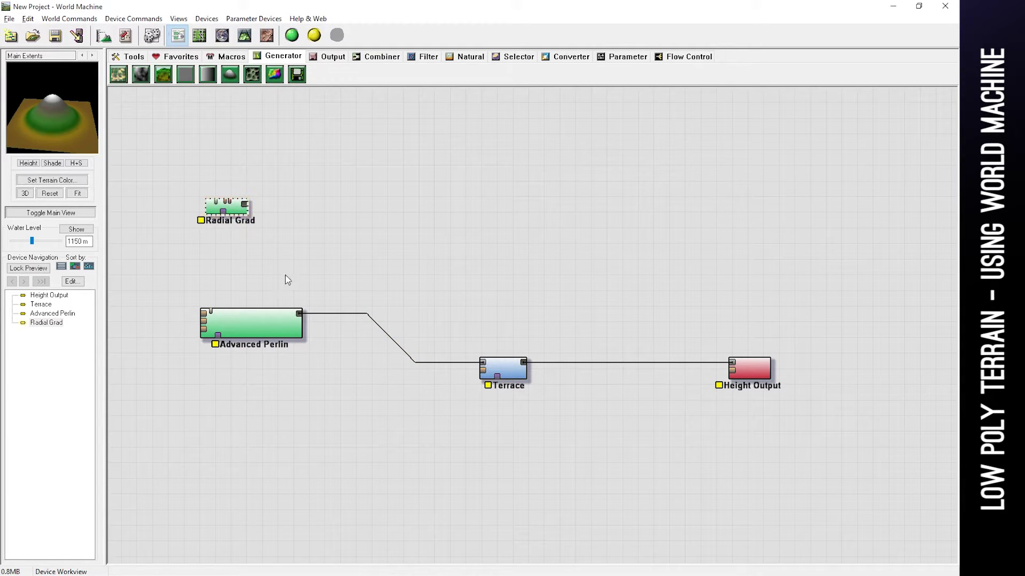
- Shift the Advanced Perlin device slightly left and set its feature scale to about 2.38 km
click(279, 319)
drag(276, 336, 249, 331)
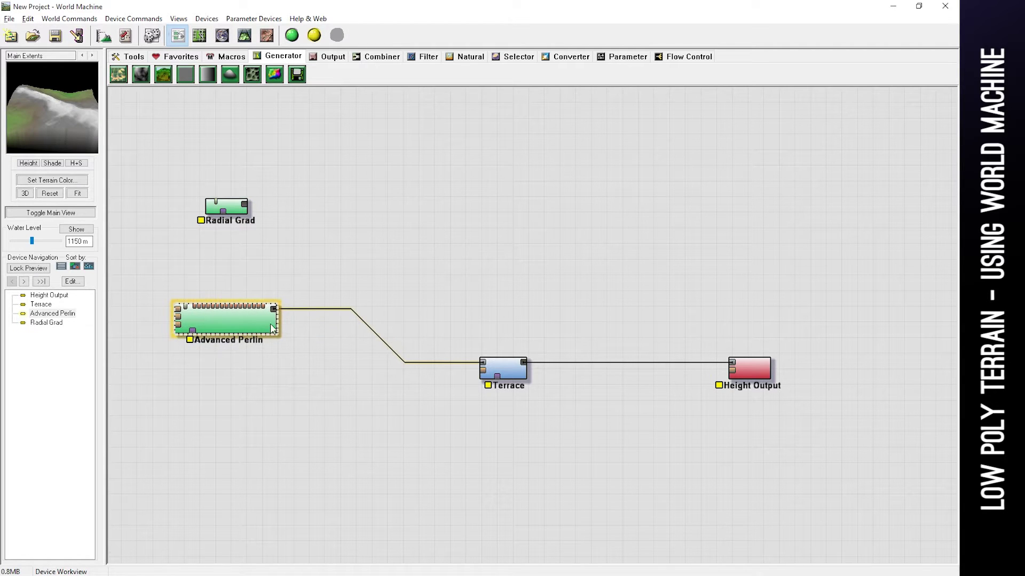
double_click(256, 322)
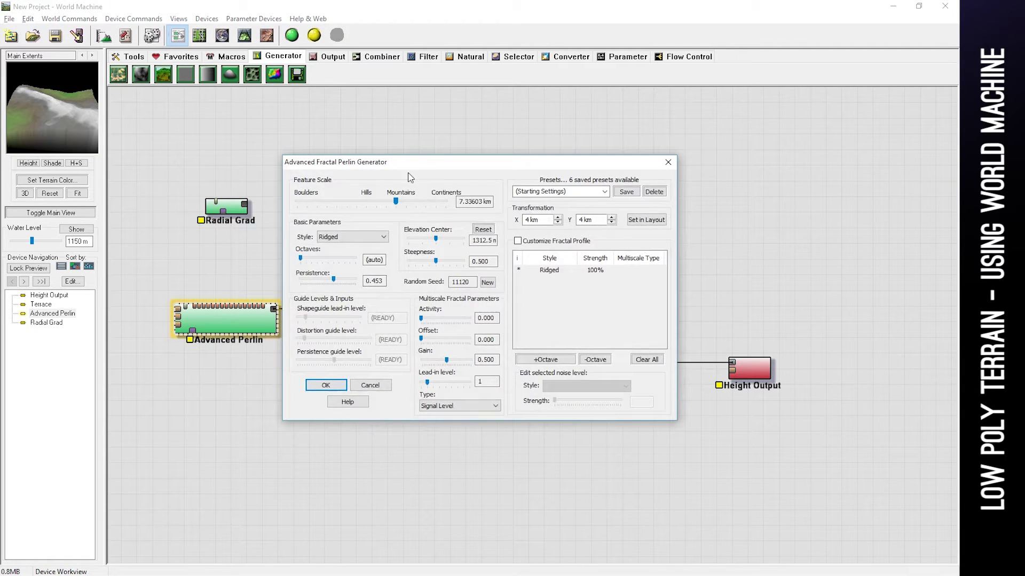
drag(414, 163, 480, 171)
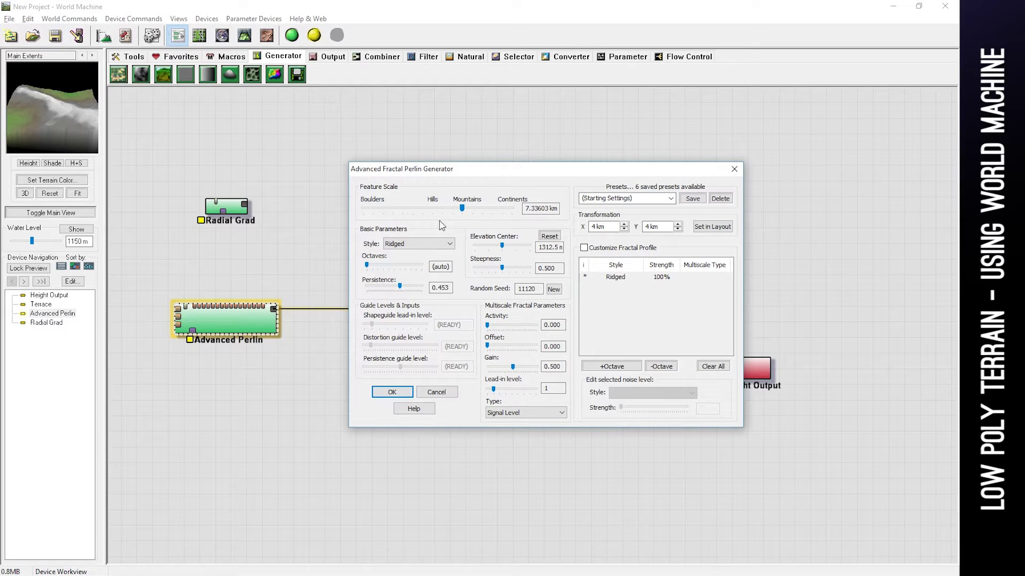
drag(462, 208, 444, 210)
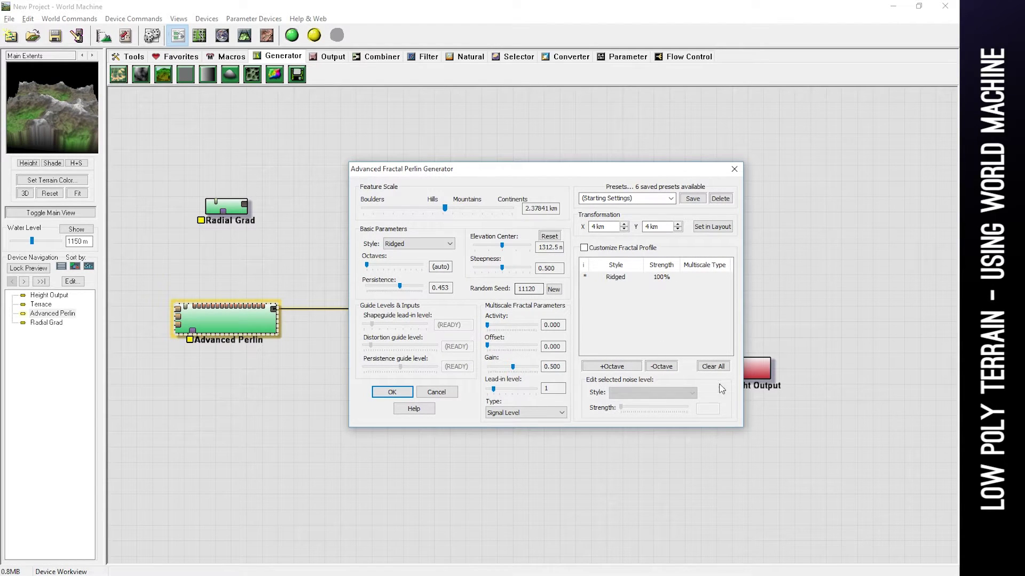
- Generate new random seeds for Advanced Perlin, stopping at 57446, and accept the generator settings
click(554, 289)
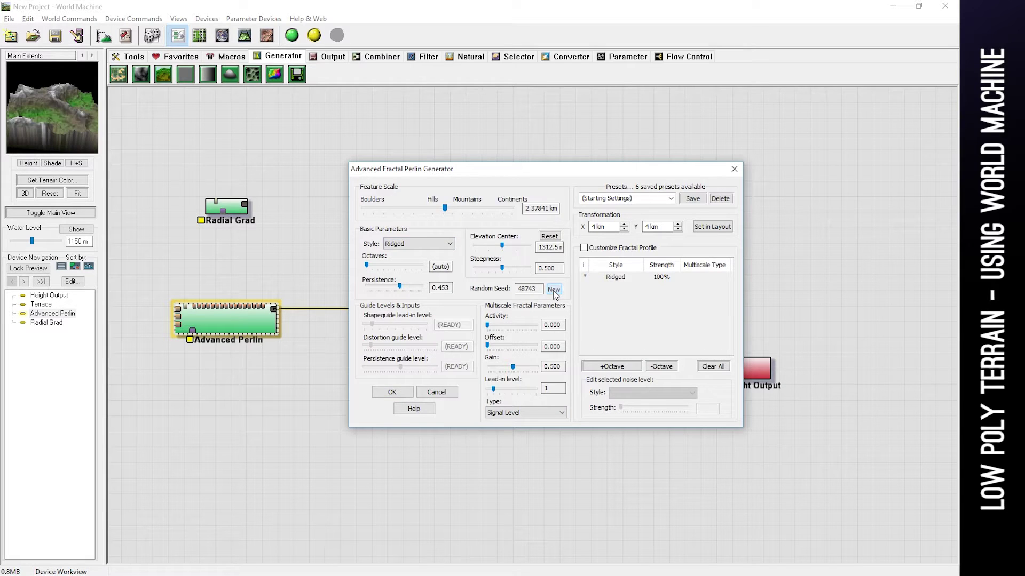
click(553, 291)
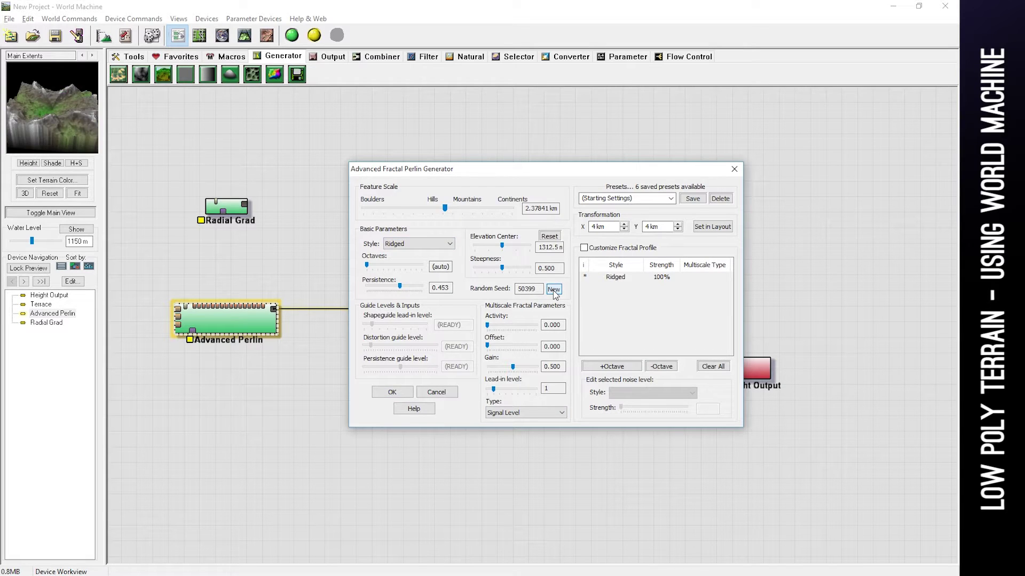
click(554, 291)
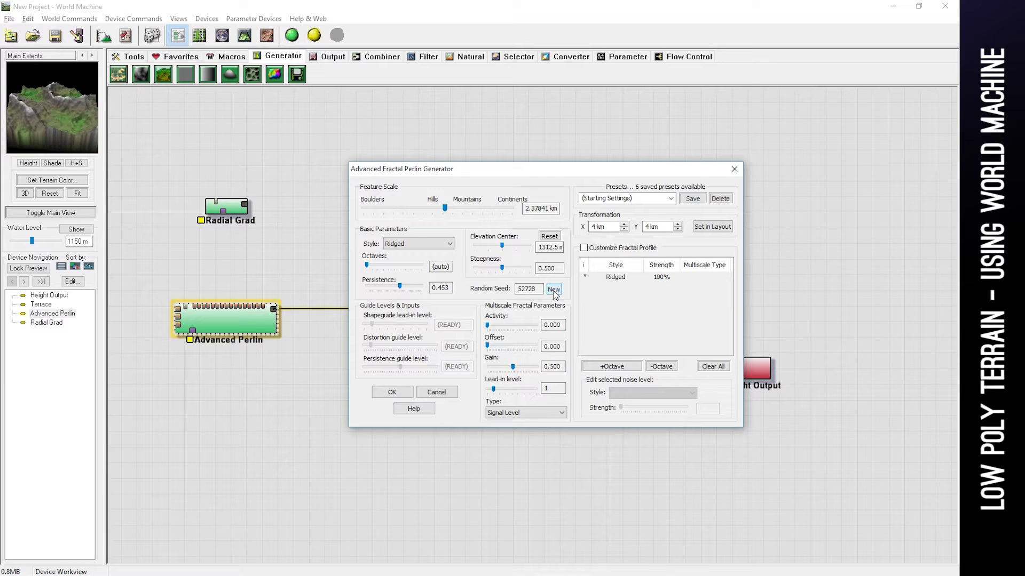
click(554, 290)
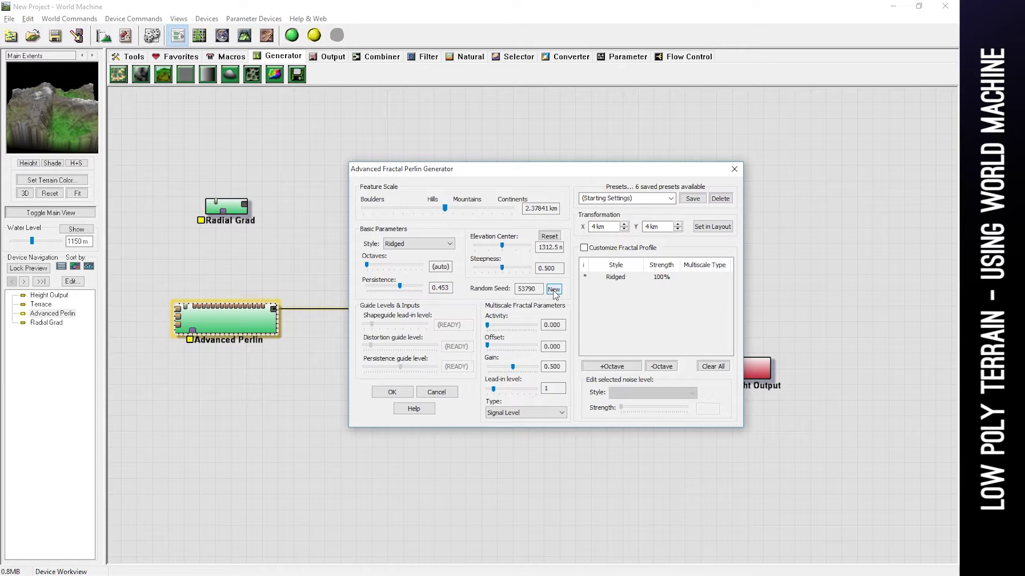
click(554, 290)
click(554, 290)
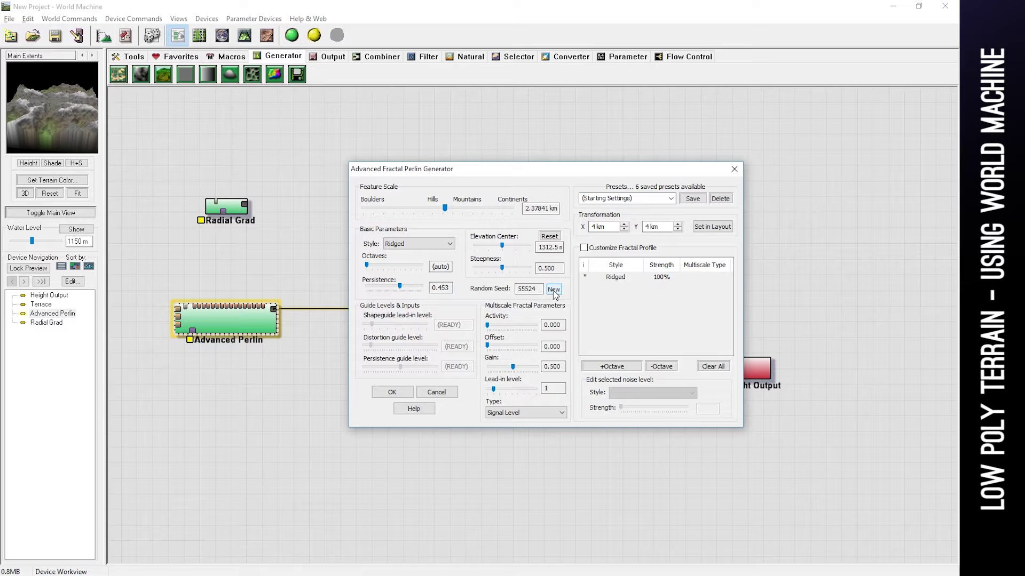
click(554, 290)
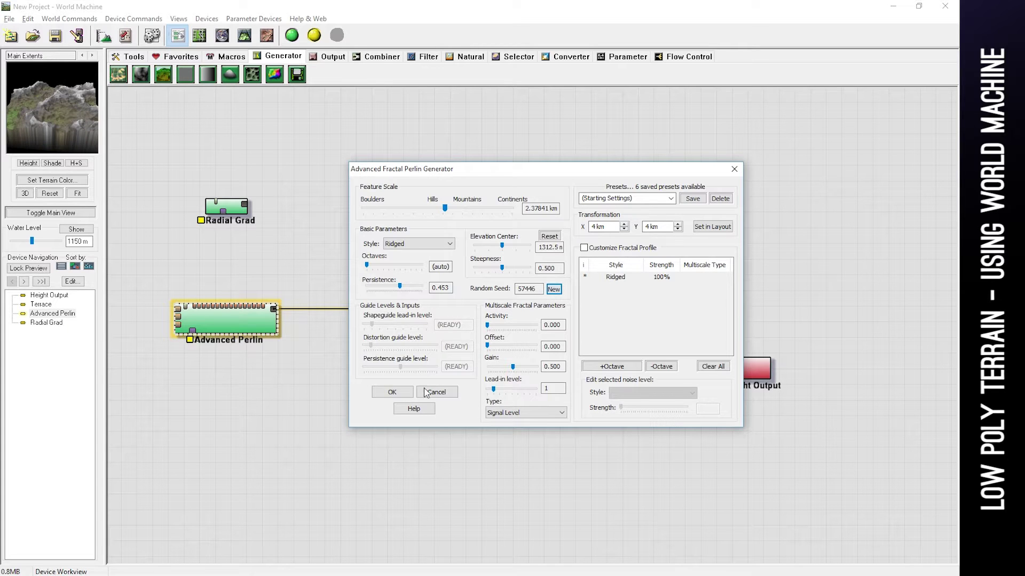
click(404, 392)
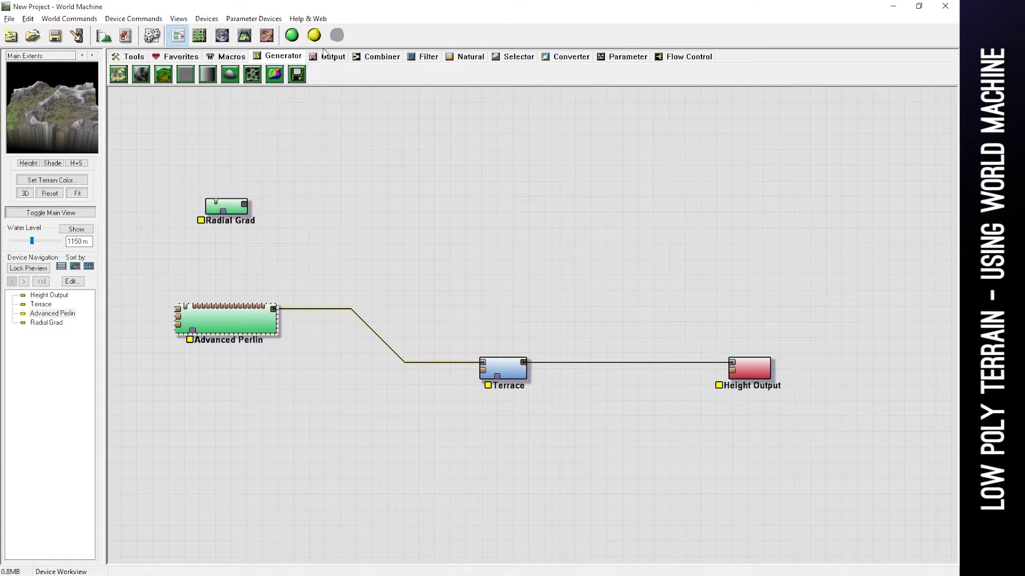
- Add a Combiner device to the right of and between the Radial Grad and Advanced Perlin devices
click(235, 205)
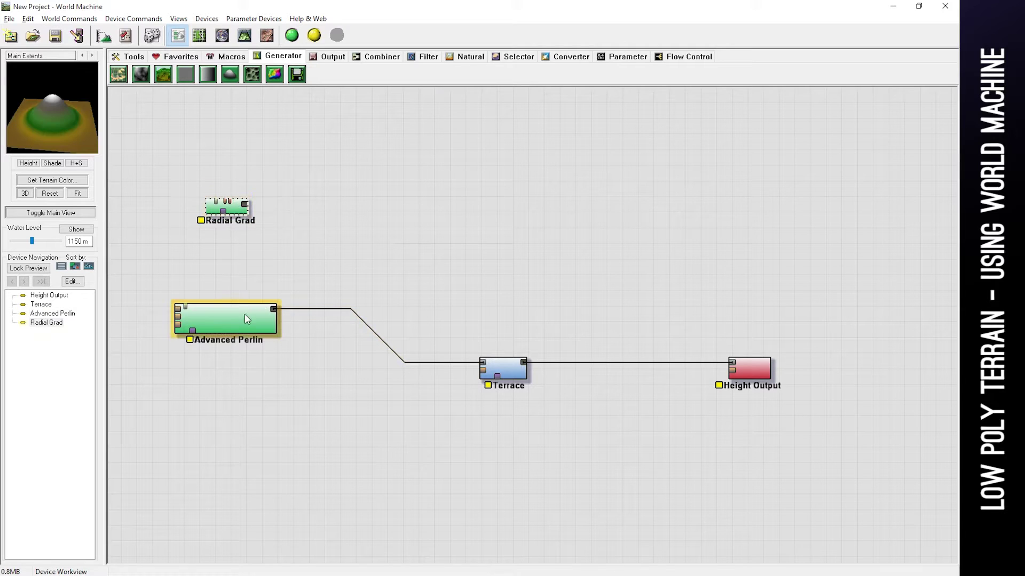
click(381, 57)
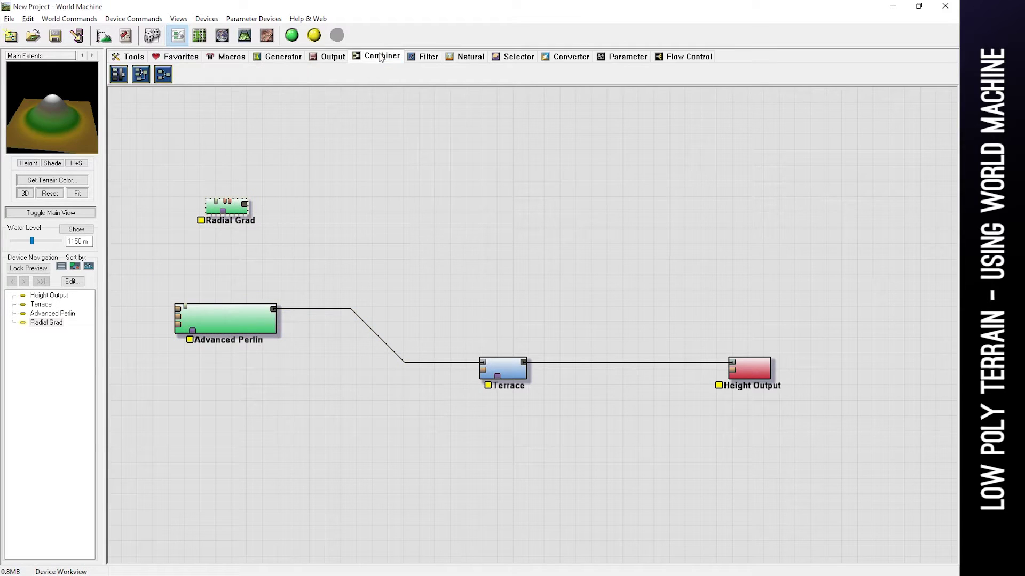
click(163, 74)
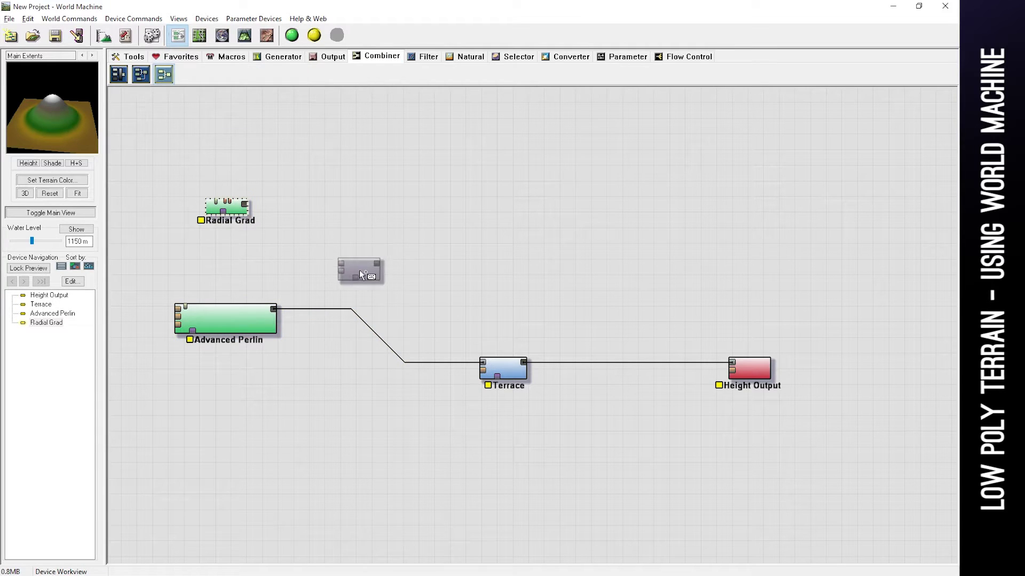
click(350, 264)
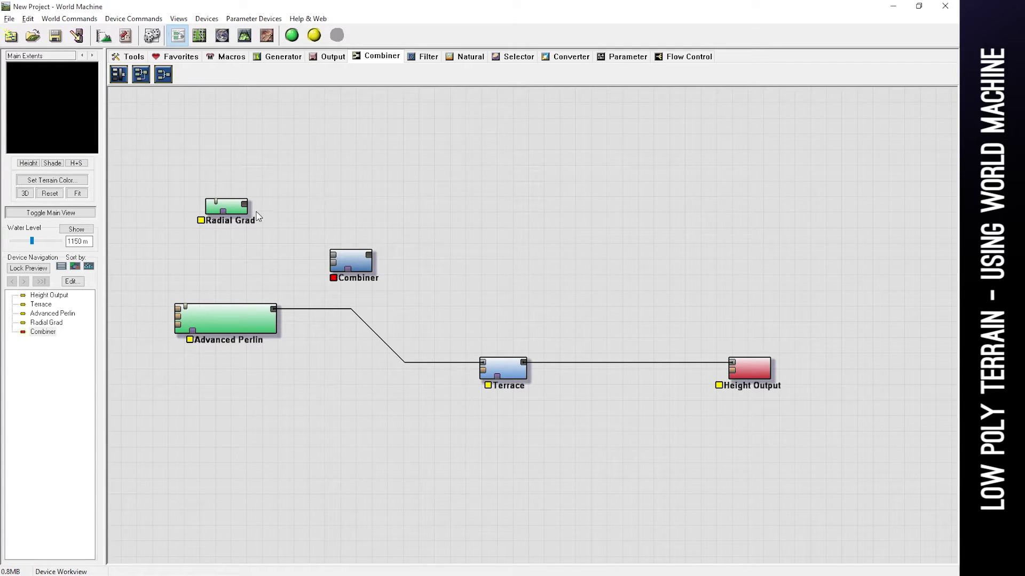
- Wire Advanced Perlin and Radial Grad into the Combiner, and arrange Radial Grad below Advanced Perlin with the Combiner to their right
drag(275, 308, 332, 260)
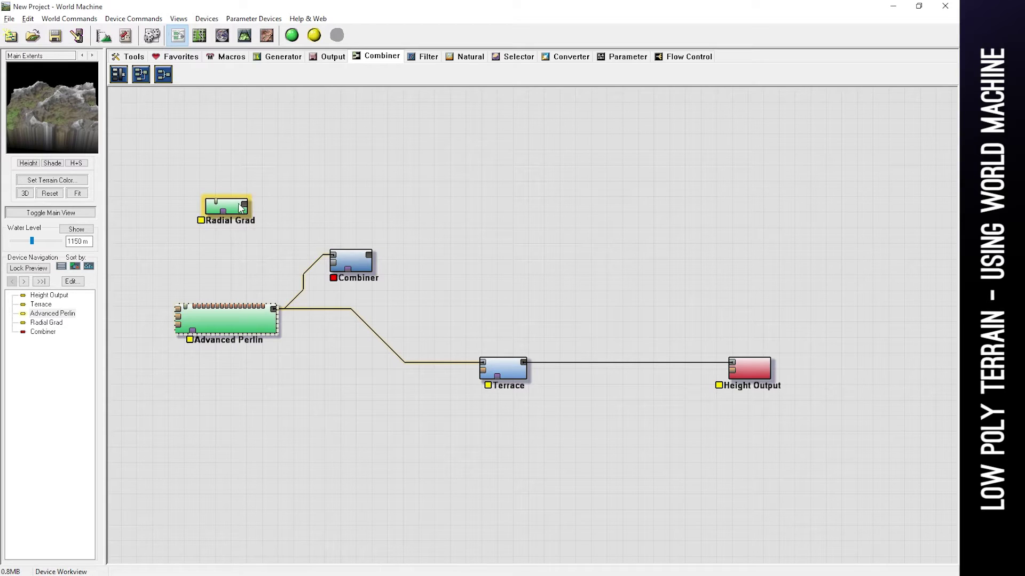
drag(244, 205, 334, 271)
drag(238, 214, 281, 408)
drag(352, 280, 364, 371)
- Delete the selected Combiner device and look for a way to undo the deletion
key(Delete)
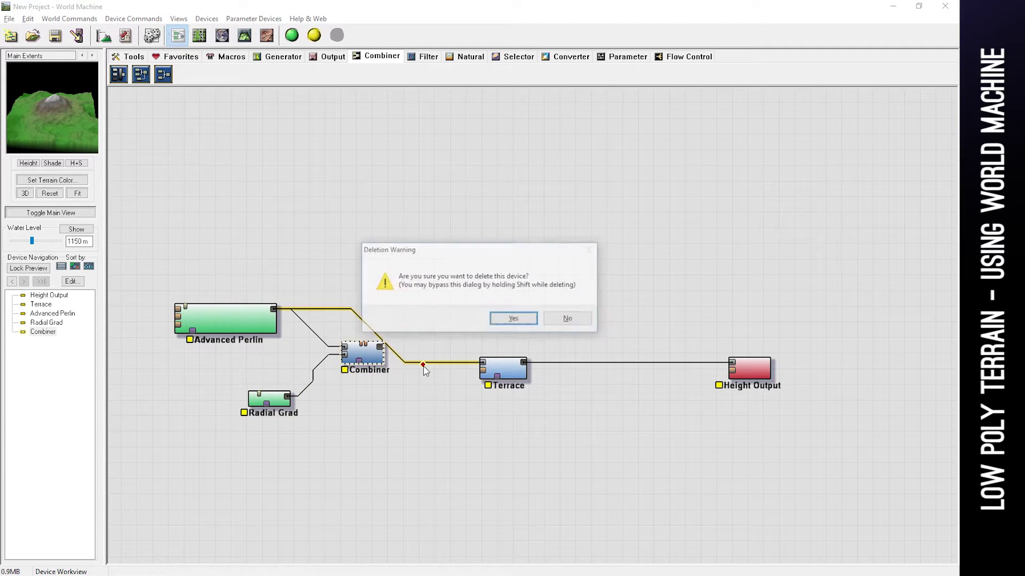
key(Return)
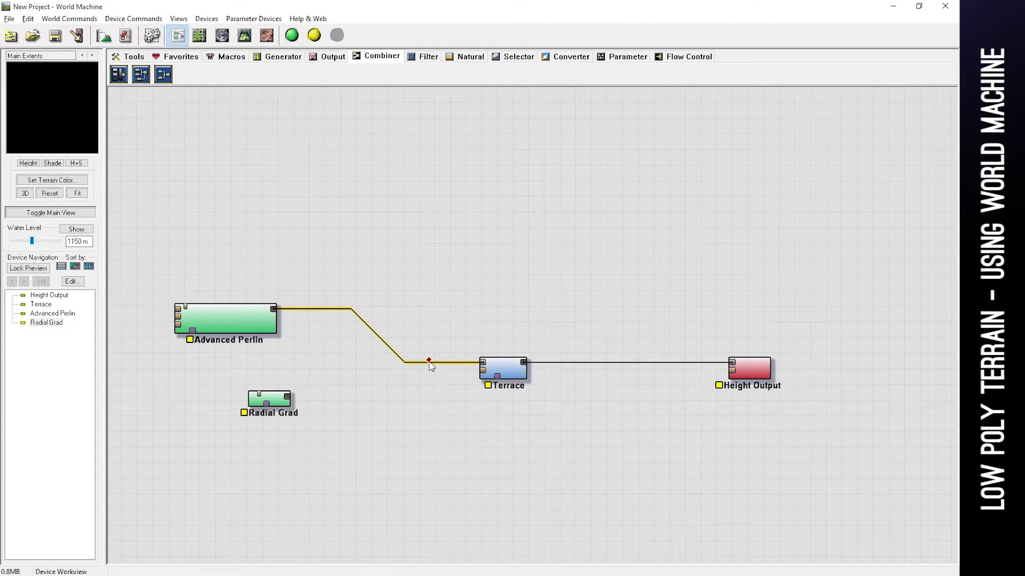
click(27, 19)
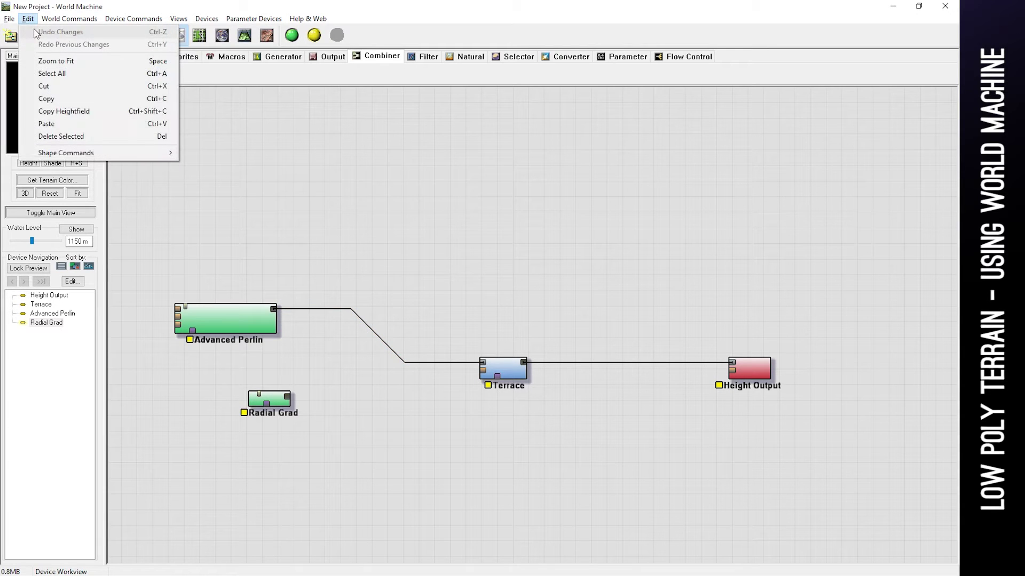
click(163, 10)
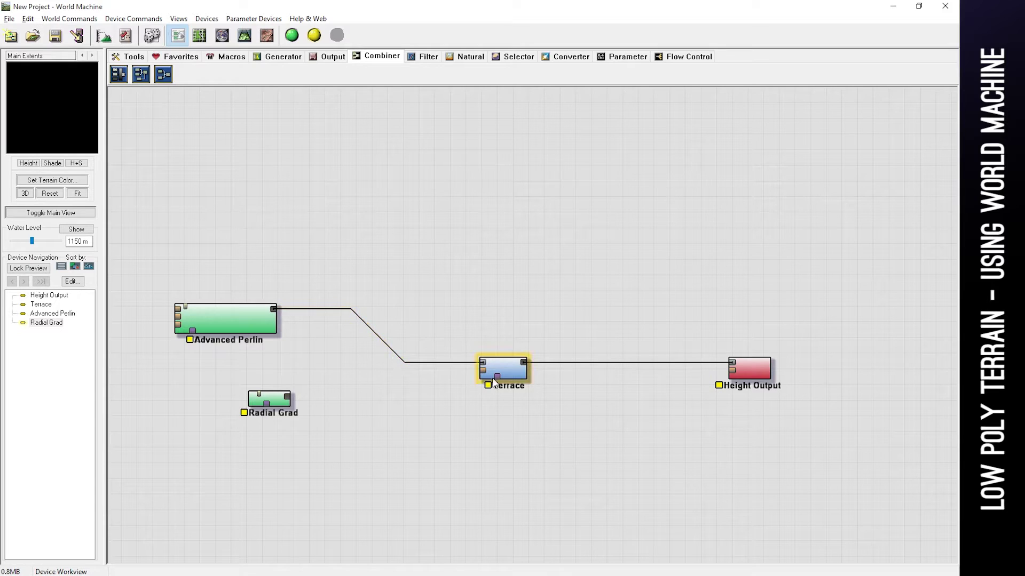
- Remove the wire between Advanced Perlin and Terrace and add a new Combiner device in the gap between them
right_click(395, 351)
click(384, 358)
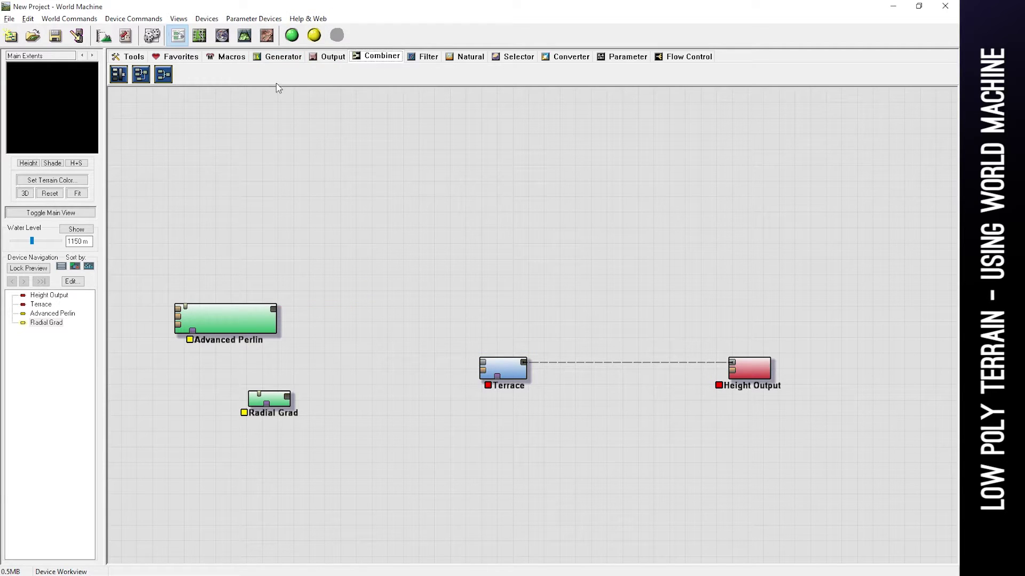
click(163, 75)
click(366, 351)
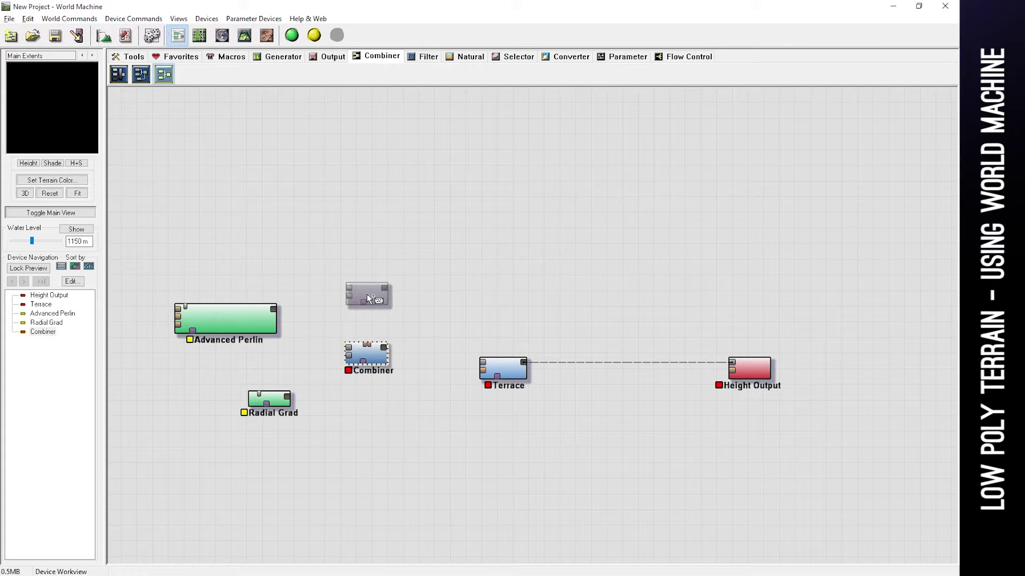
- Connect Advanced Perlin to the Combiner's first input and Radial Grad to its second input
click(271, 316)
drag(289, 320, 348, 347)
click(293, 403)
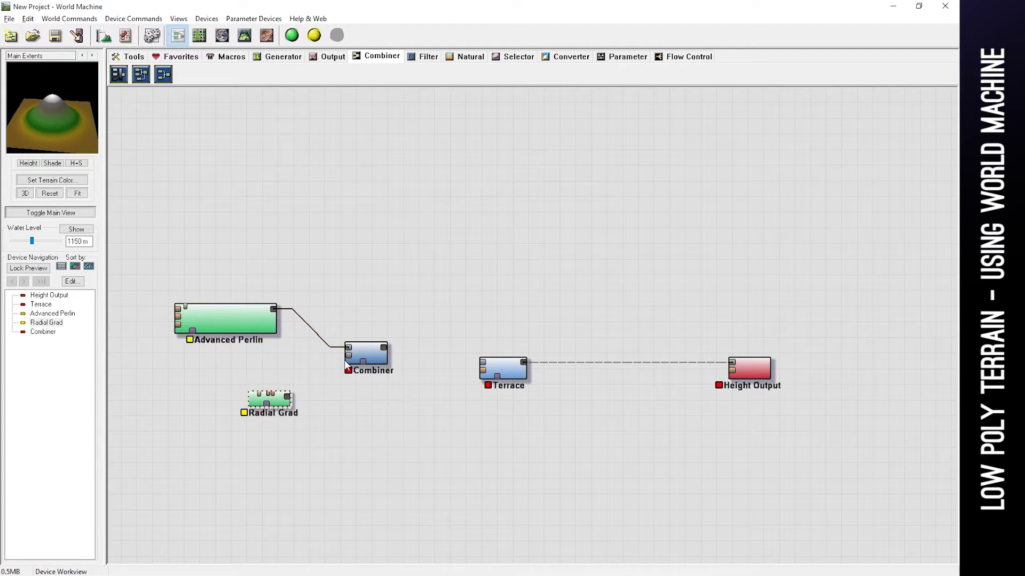
drag(291, 398, 354, 362)
- Set the Combiner's method to Subtract with a strength above 0.5, and shift the device slightly right
click(374, 356)
double_click(377, 364)
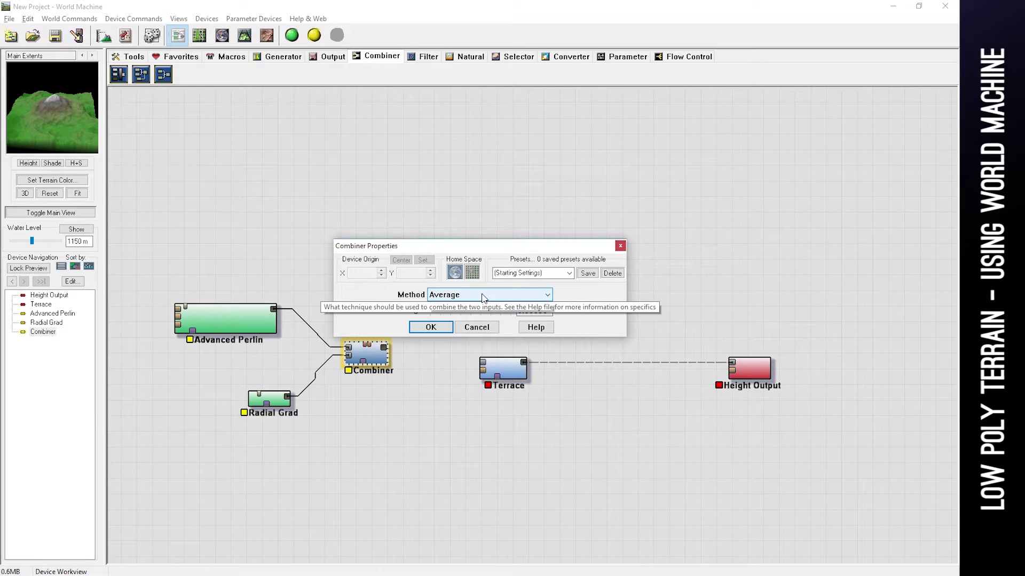
click(484, 296)
click(462, 324)
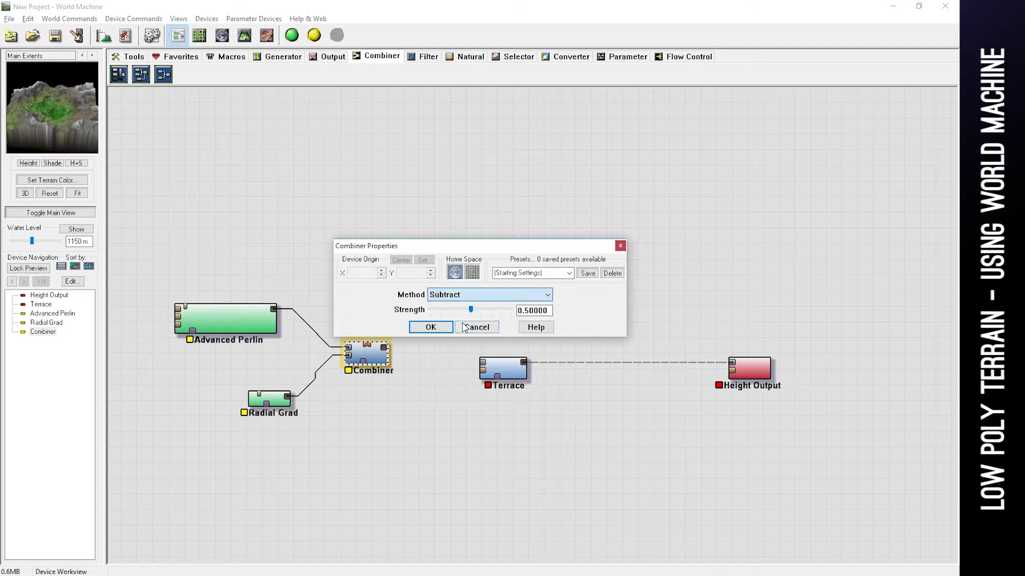
drag(471, 309, 501, 323)
click(432, 326)
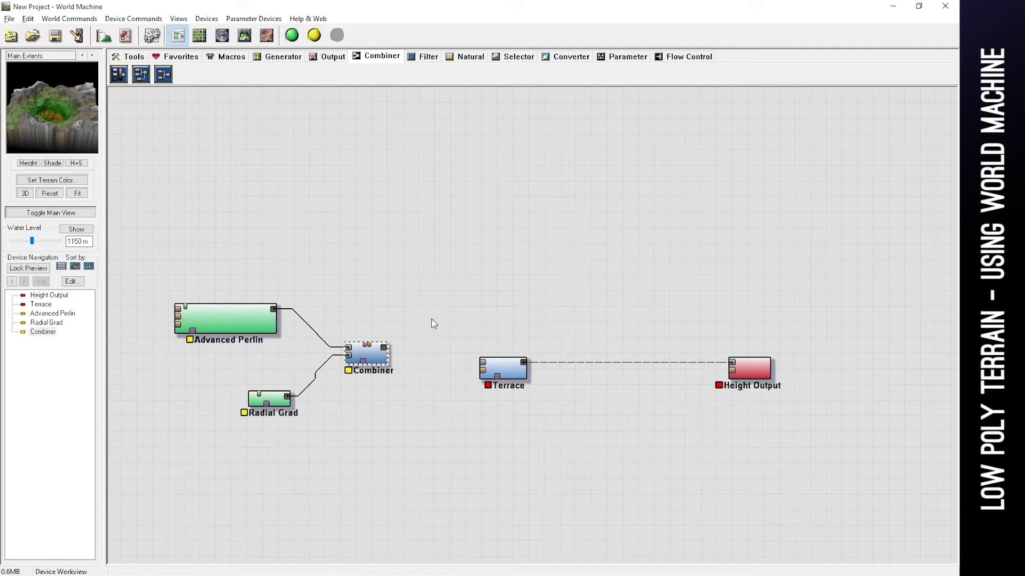
mouse_move(58, 124)
mouse_down()
mouse_move(78, 107)
mouse_move(43, 112)
mouse_up()
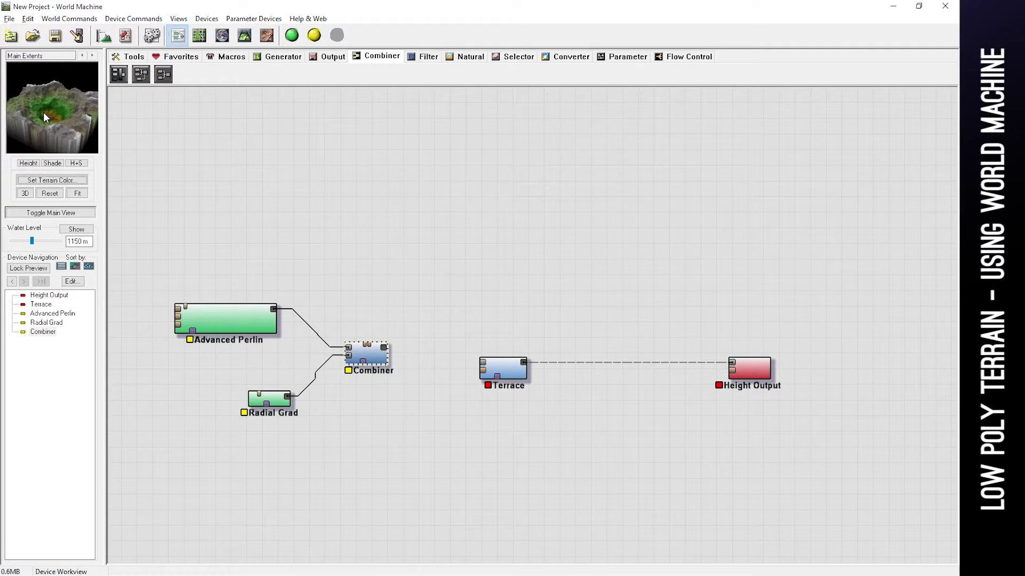
drag(373, 353, 385, 352)
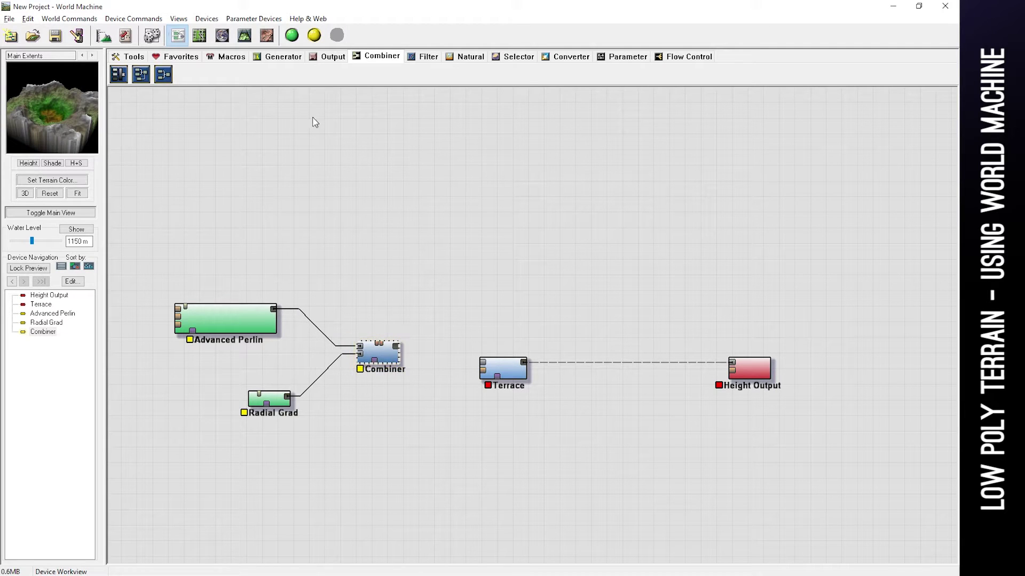
- Build the world and inspect the combined terrain in the 3D view
click(292, 36)
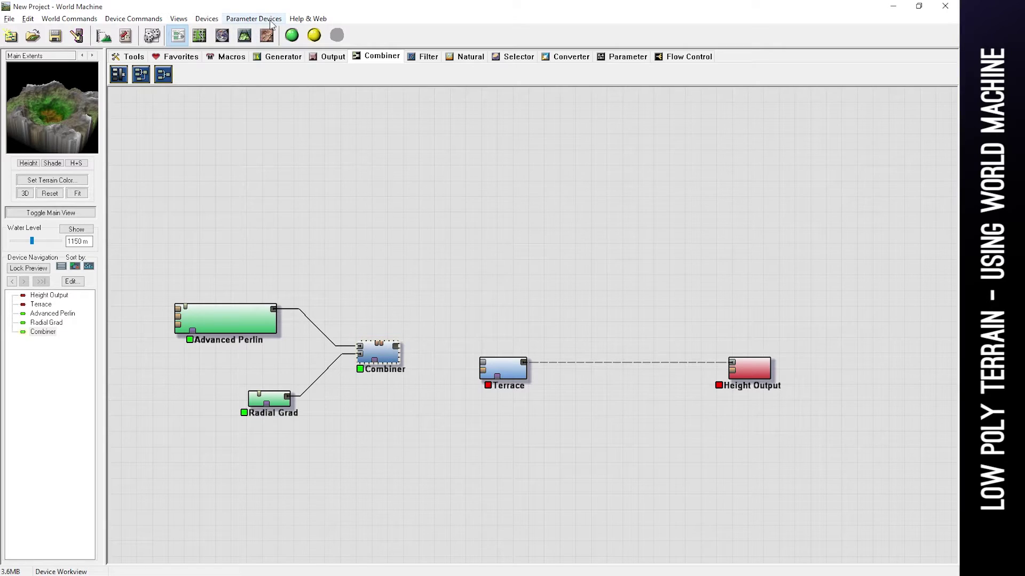
click(244, 36)
scroll(538, 306, up, 5)
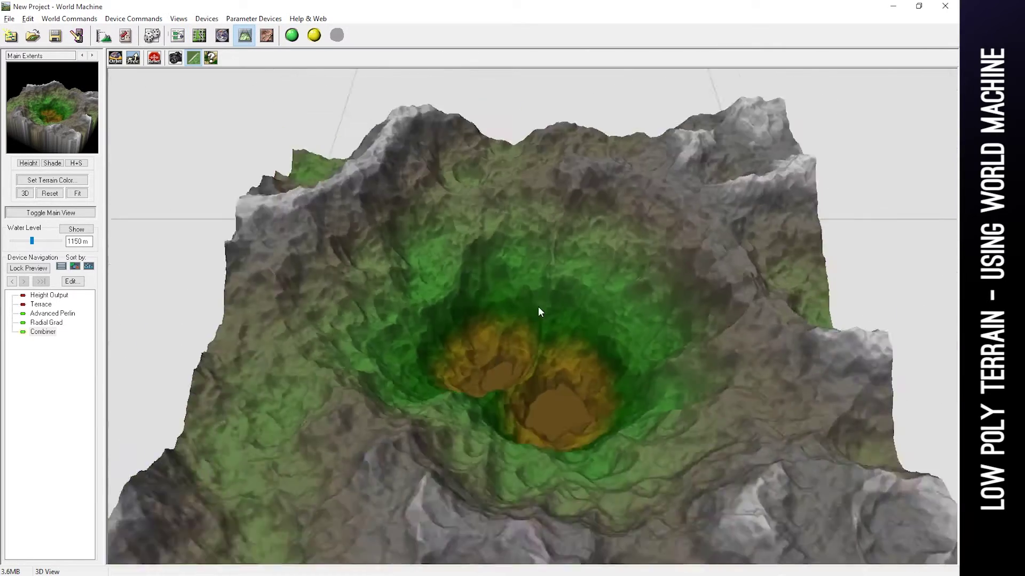
drag(536, 310, 287, 178)
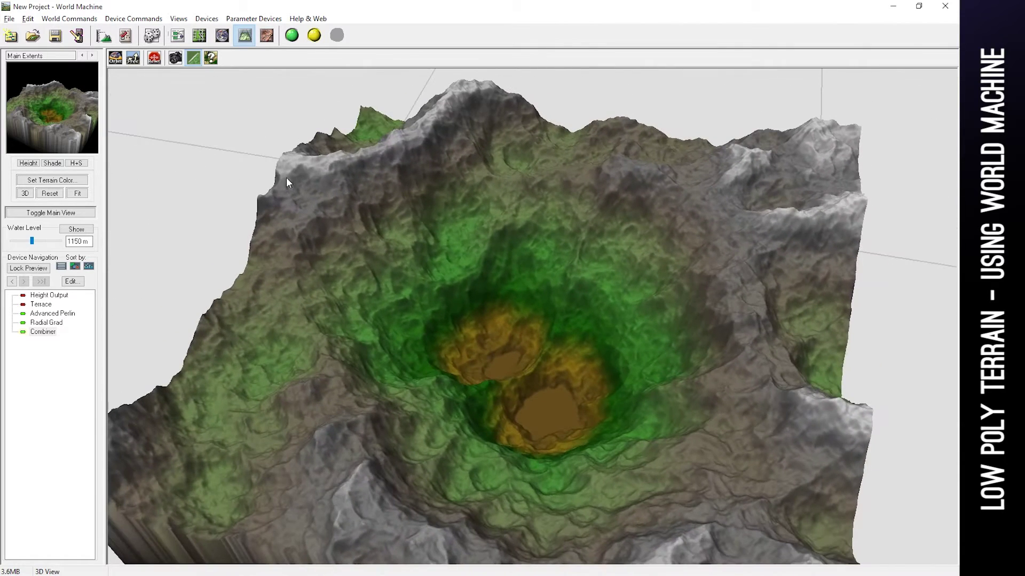
- Return to the device network, move Terrace closer to Height Output, and add an Erosion device between the Combiner and Terrace
click(178, 36)
click(536, 361)
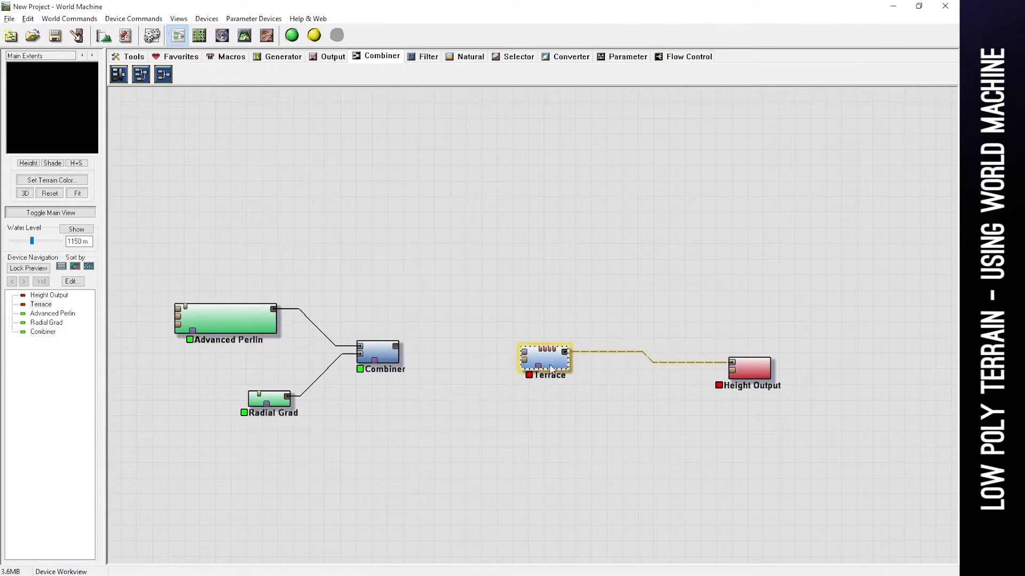
drag(551, 368, 629, 353)
click(377, 354)
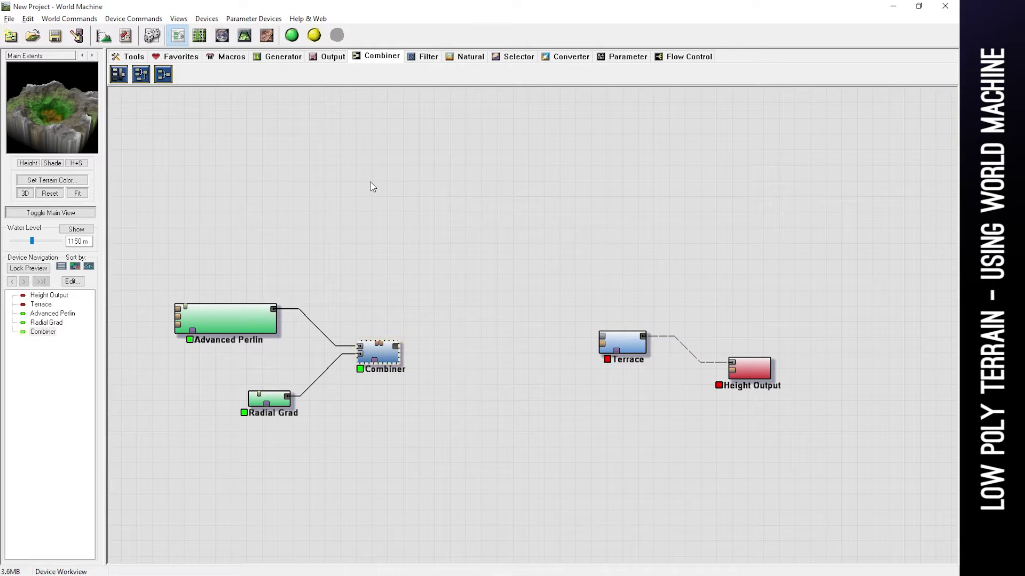
click(470, 57)
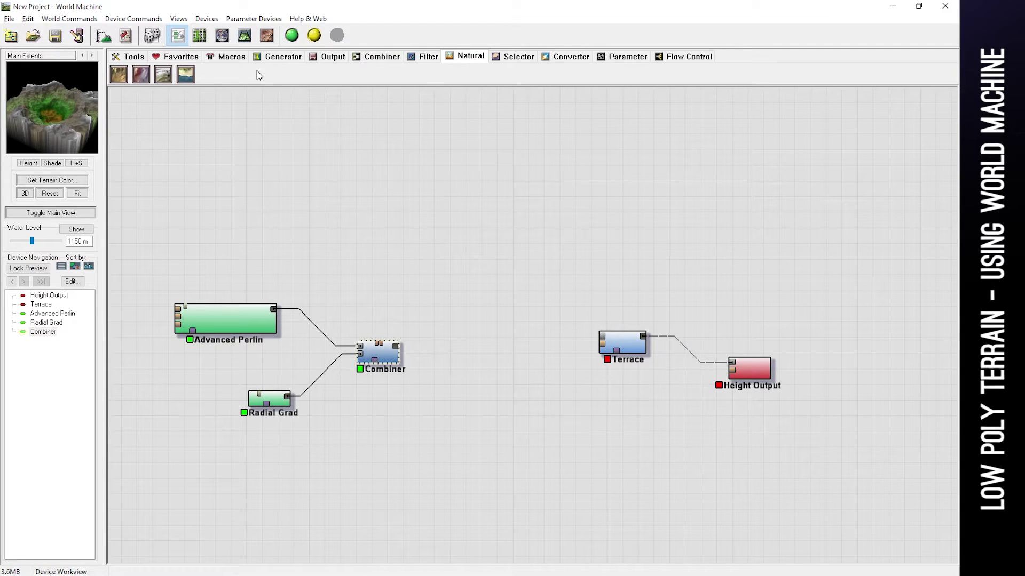
click(120, 75)
click(517, 355)
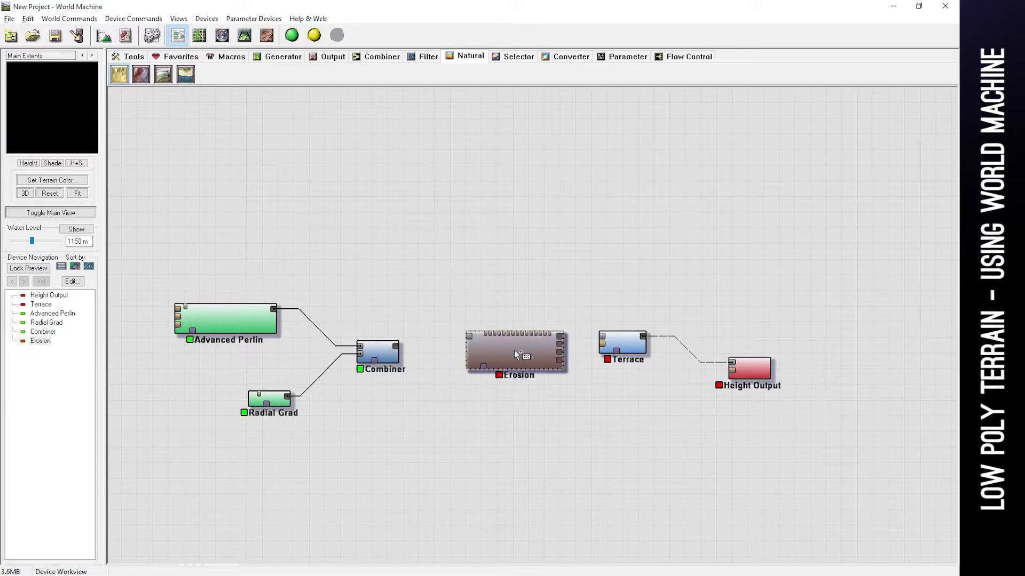
- Spread out the network by moving Height Output and Terrace farther right and Erosion slightly right
drag(750, 369, 874, 406)
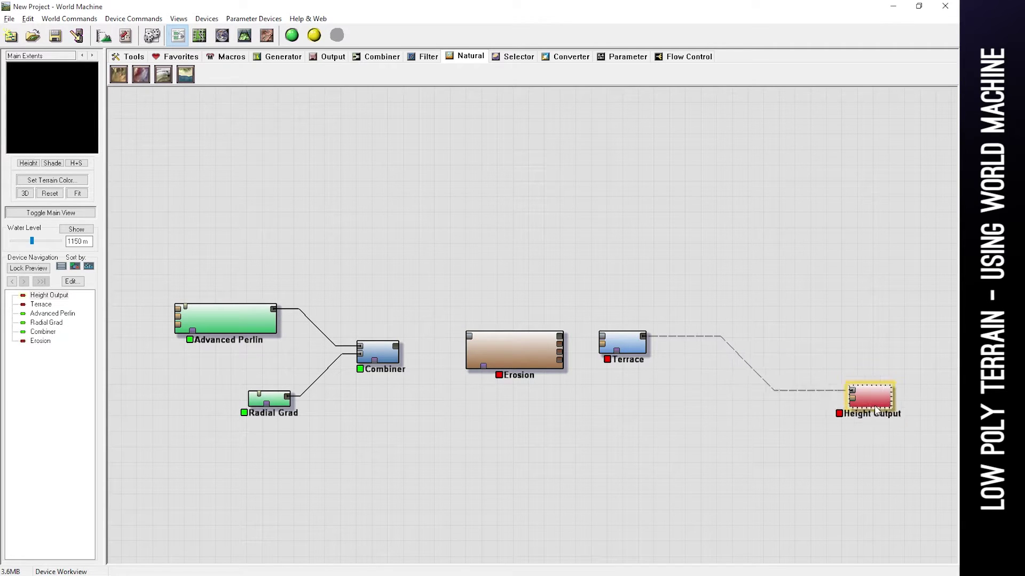
drag(637, 359, 804, 339)
drag(504, 363, 545, 374)
- Connect the Combiner's output to Erosion's primary input and compare the terrain previews of both devices
click(398, 352)
drag(398, 349, 512, 349)
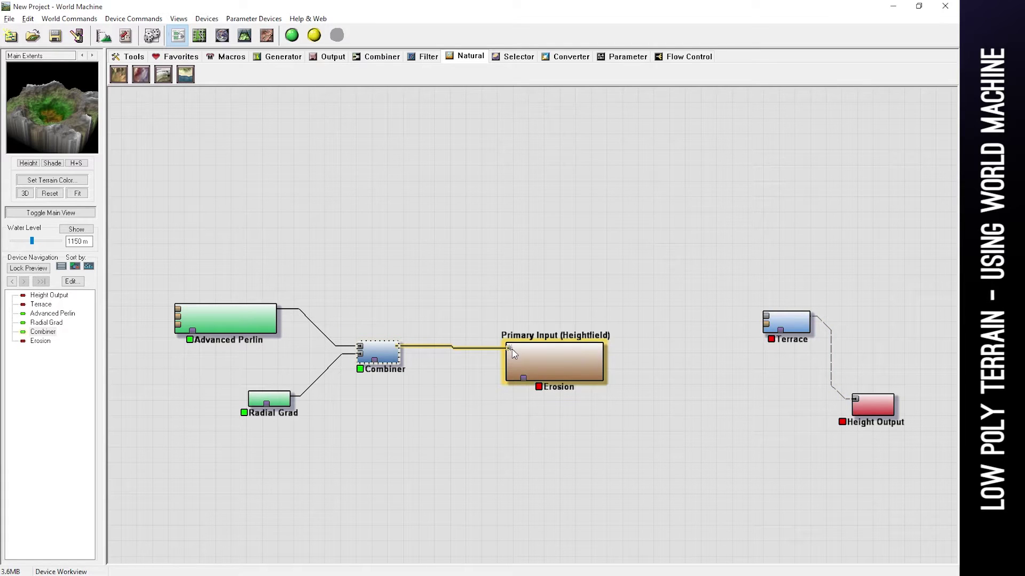
click(556, 366)
click(377, 353)
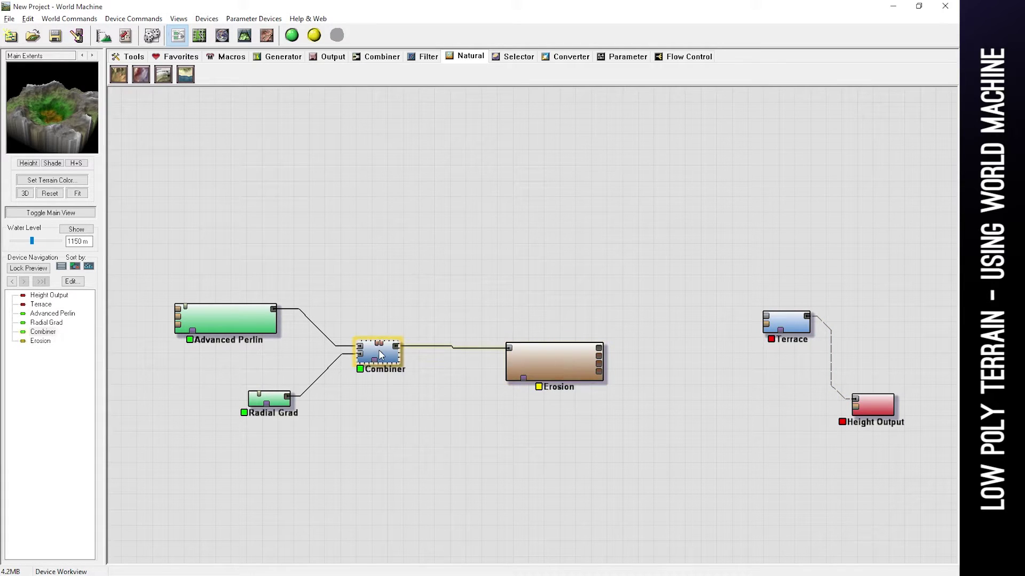
click(562, 367)
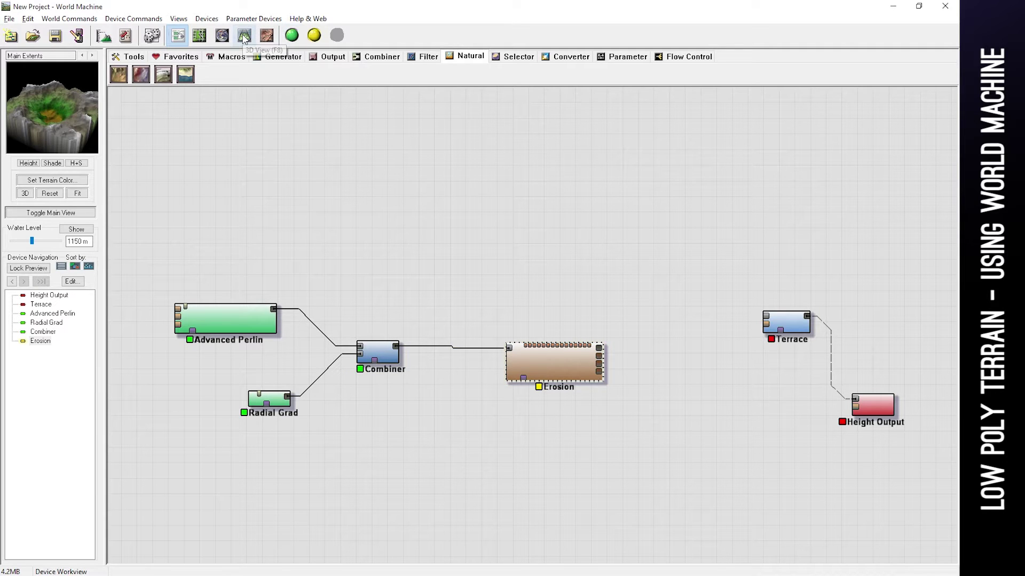
- Build the world with the Erosion device and examine the eroded terrain from several angles in the 3D view
click(292, 36)
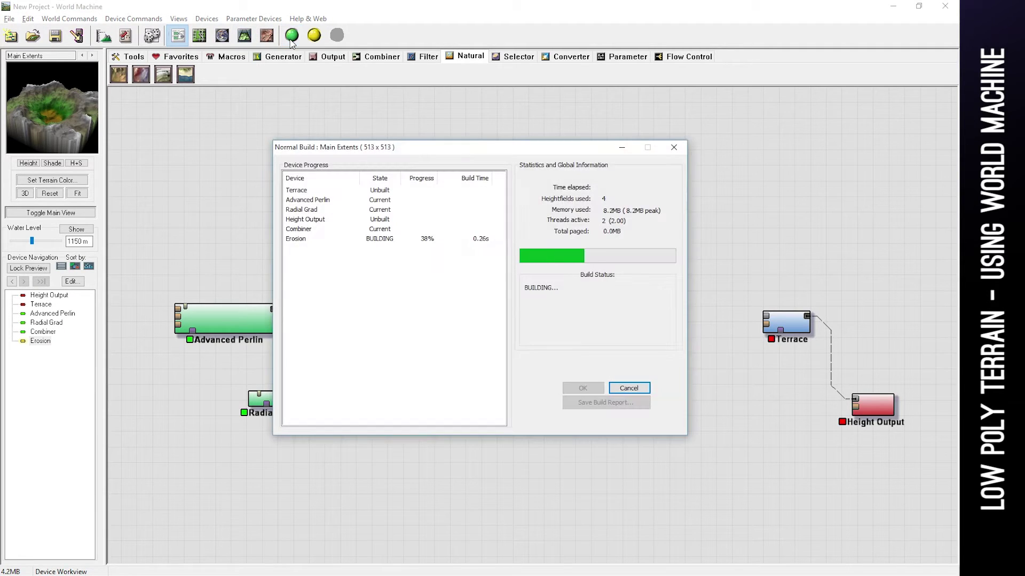
click(245, 35)
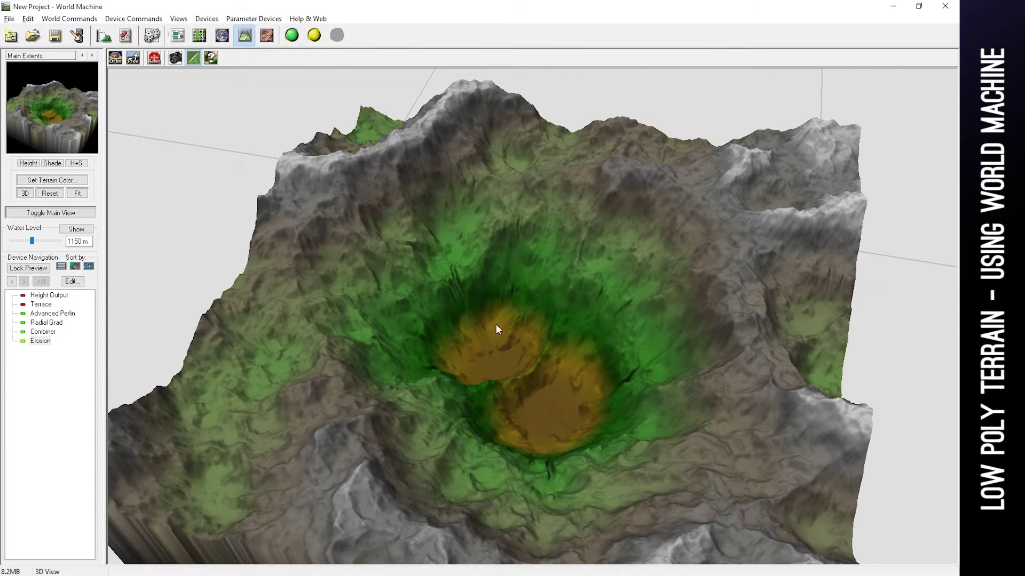
drag(576, 419, 544, 360)
drag(571, 394, 623, 281)
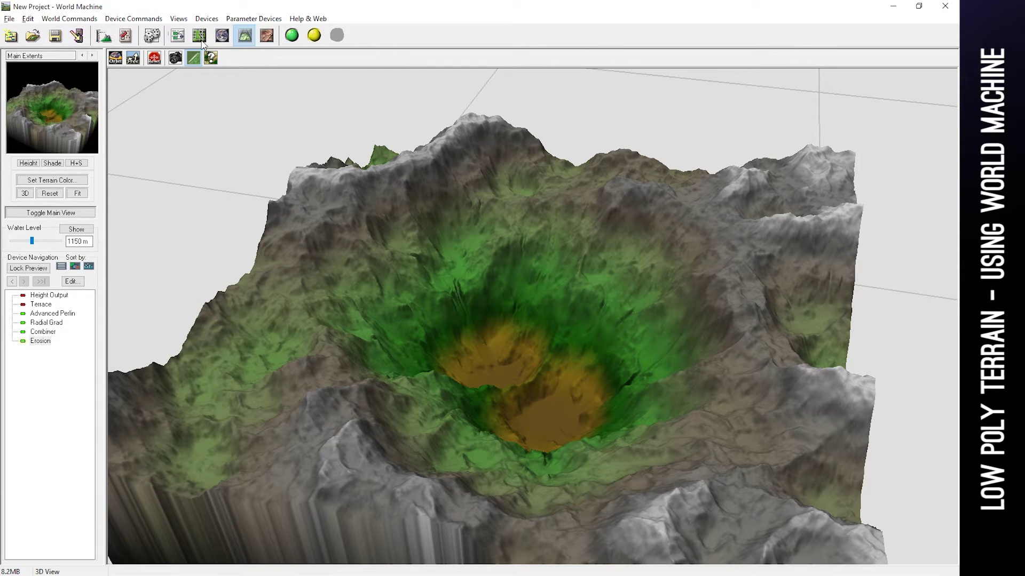
- Set the Erosion device's filtering type to Inverse Filter and its filter strength to about 0.365
click(177, 35)
double_click(555, 367)
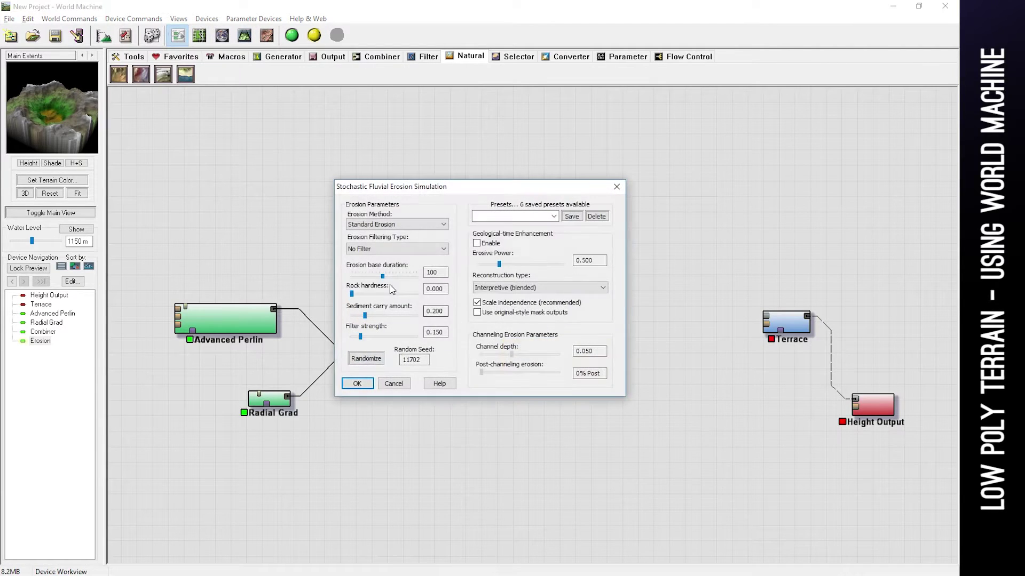
click(405, 250)
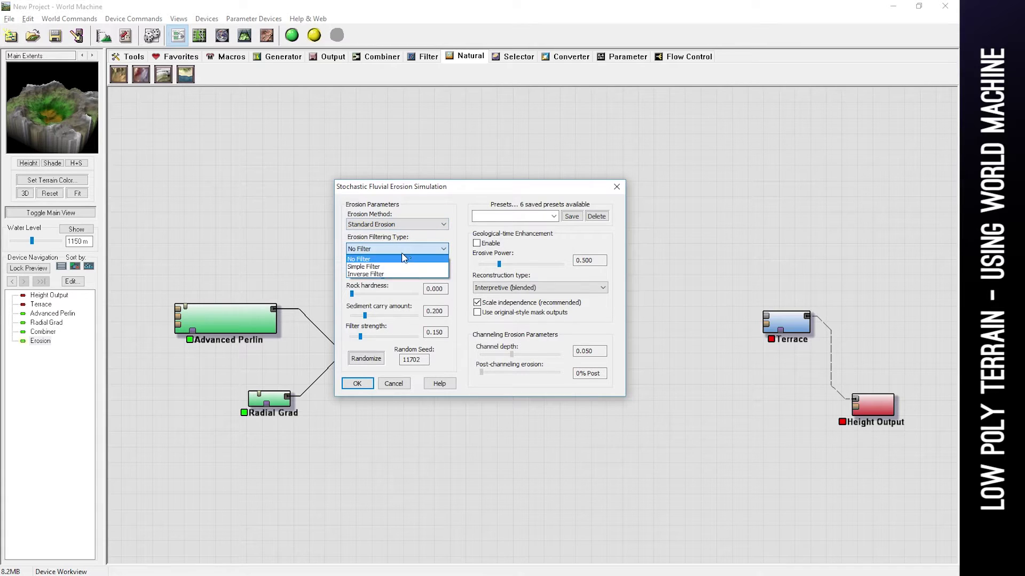
click(365, 275)
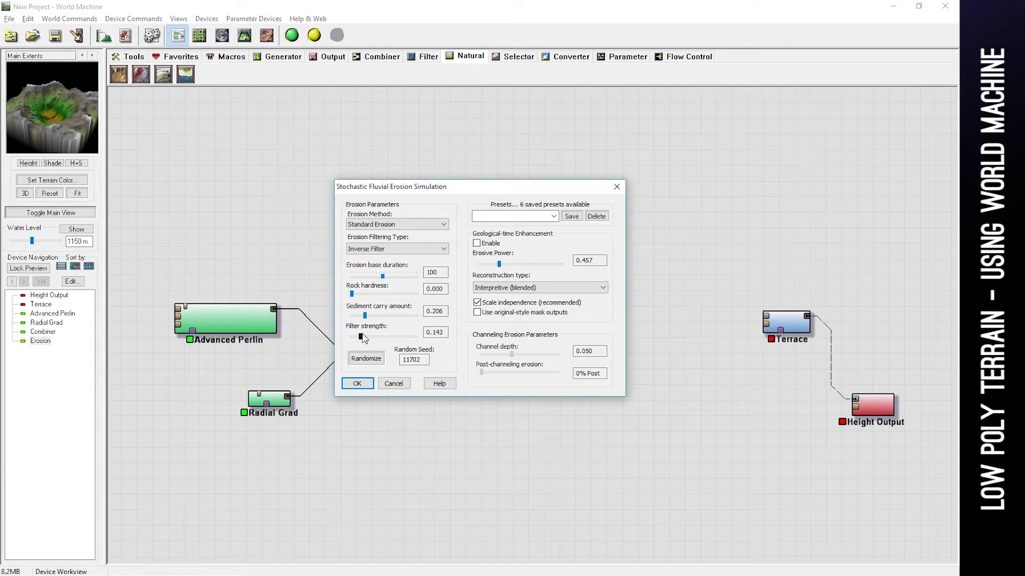
drag(362, 338, 378, 339)
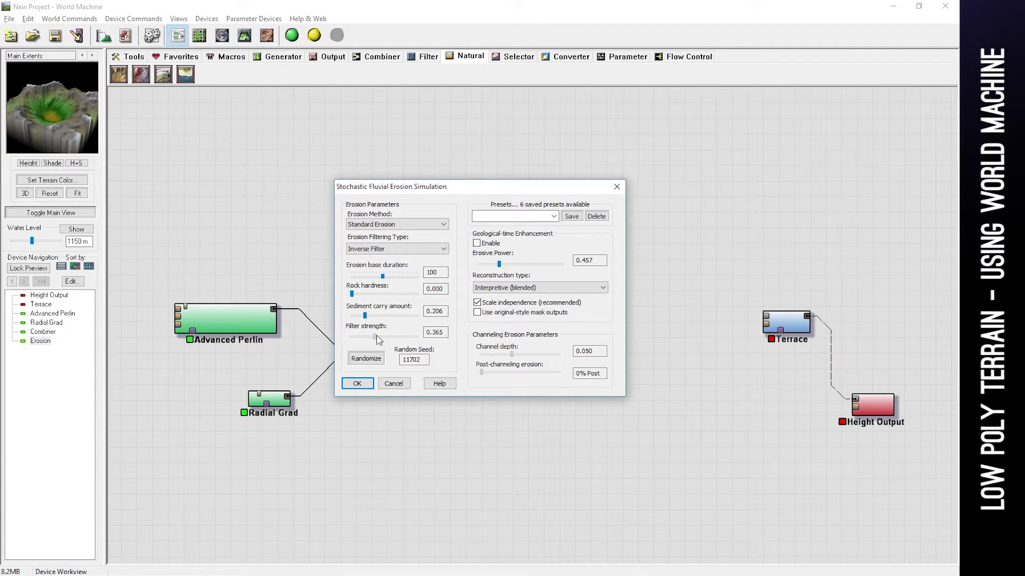
click(357, 383)
- Nudge the Erosion device slightly left, rebuild the world, and inspect the inverse-filtered erosion in the 3D view
drag(545, 363, 539, 359)
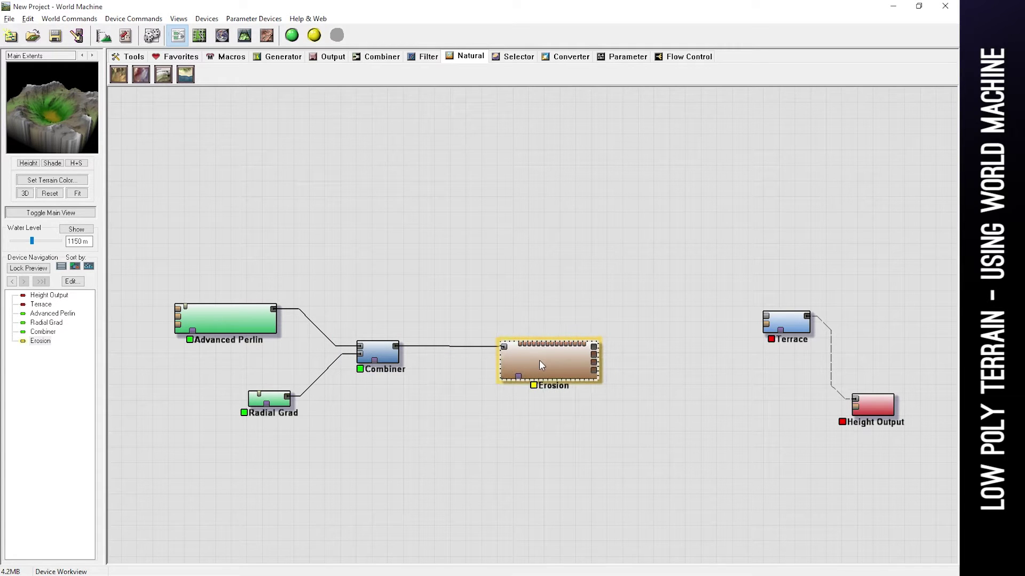
click(293, 36)
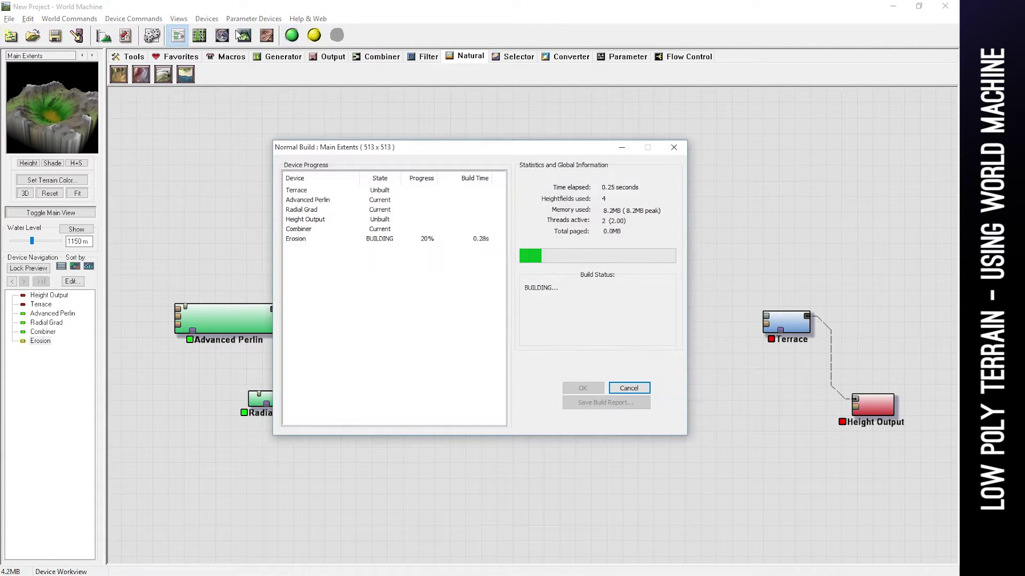
click(244, 36)
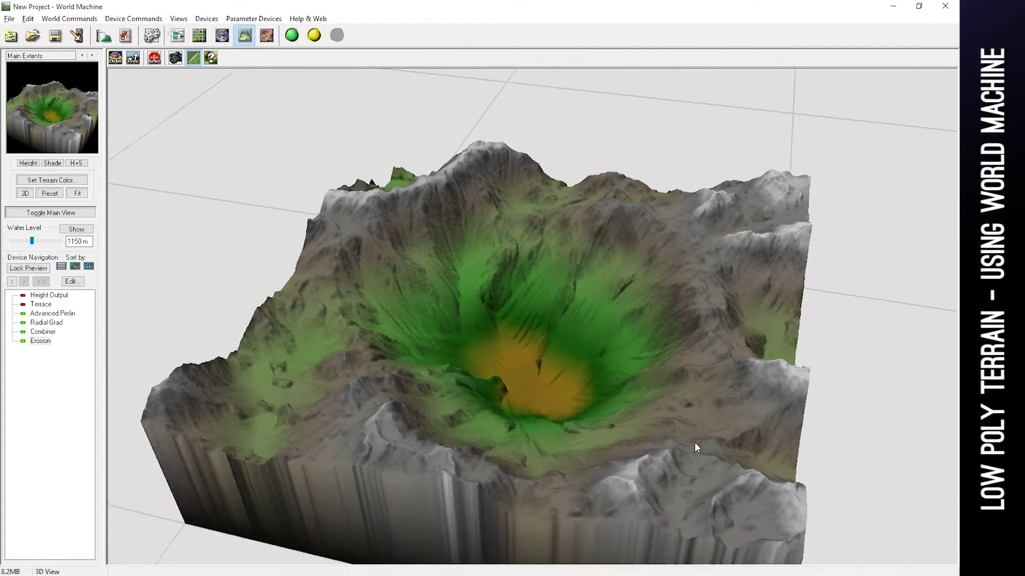
mouse_move(694, 441)
mouse_down()
mouse_move(665, 422)
mouse_move(665, 433)
mouse_move(597, 425)
mouse_move(575, 396)
mouse_move(700, 428)
mouse_up()
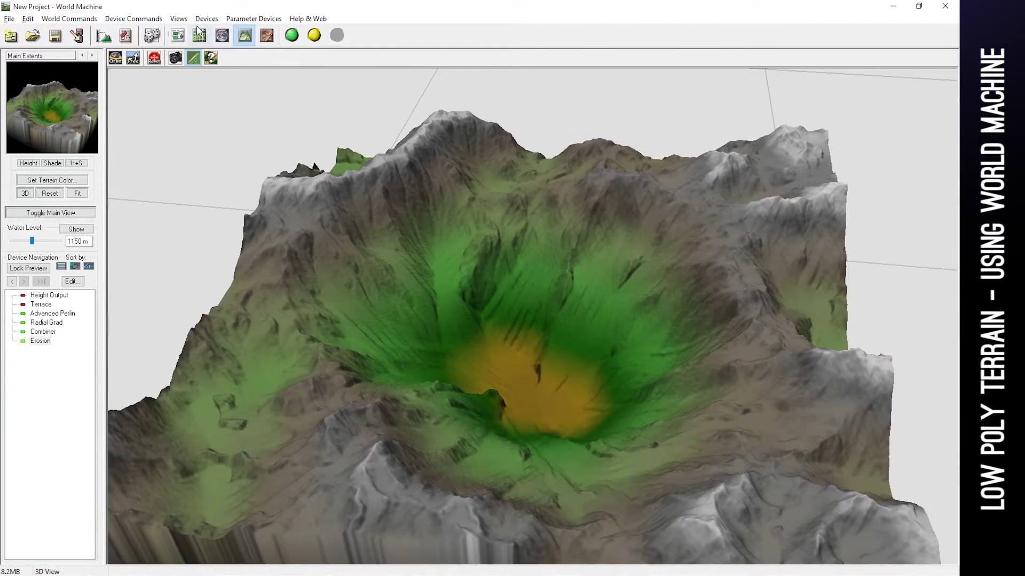
- Insert a Terrace filter device into the connection between the Combiner and Erosion and check its terrain preview
click(178, 36)
drag(561, 362, 661, 341)
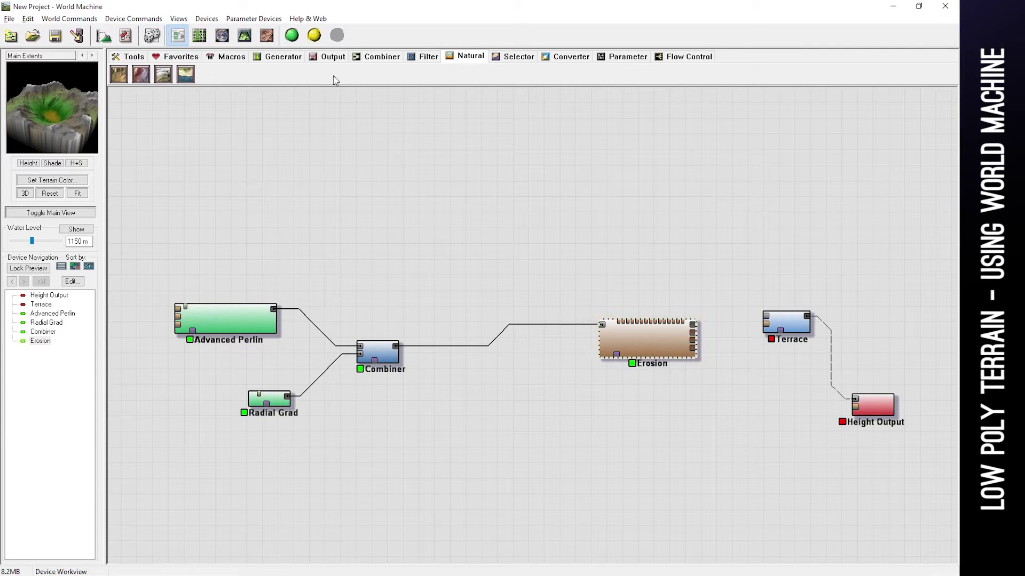
click(423, 57)
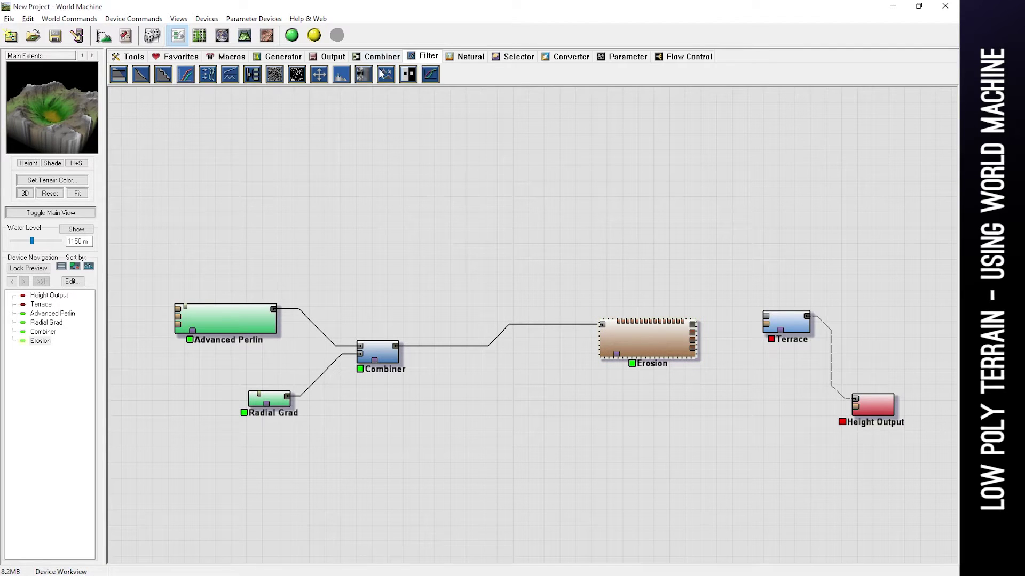
click(164, 75)
click(498, 337)
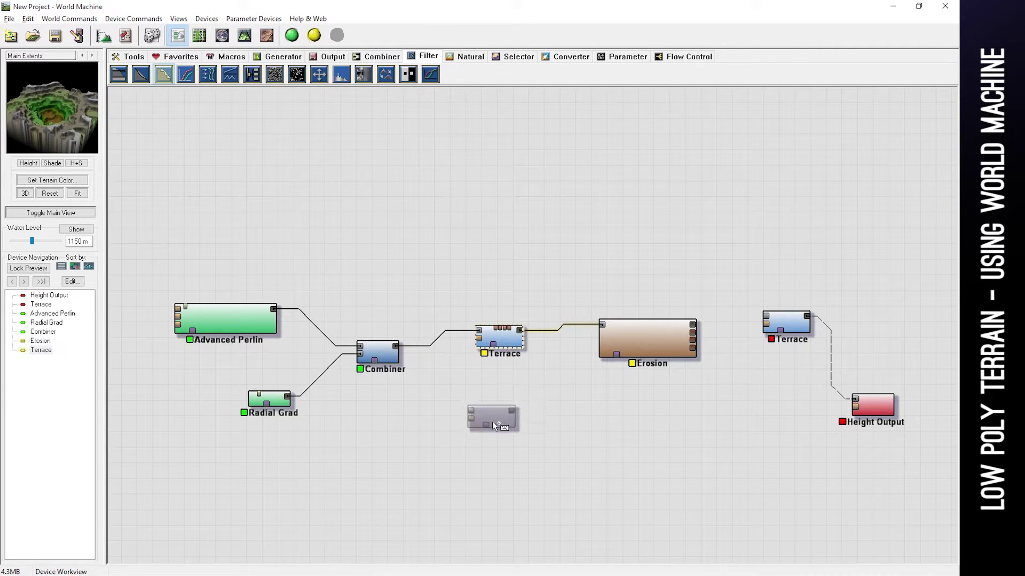
key(Escape)
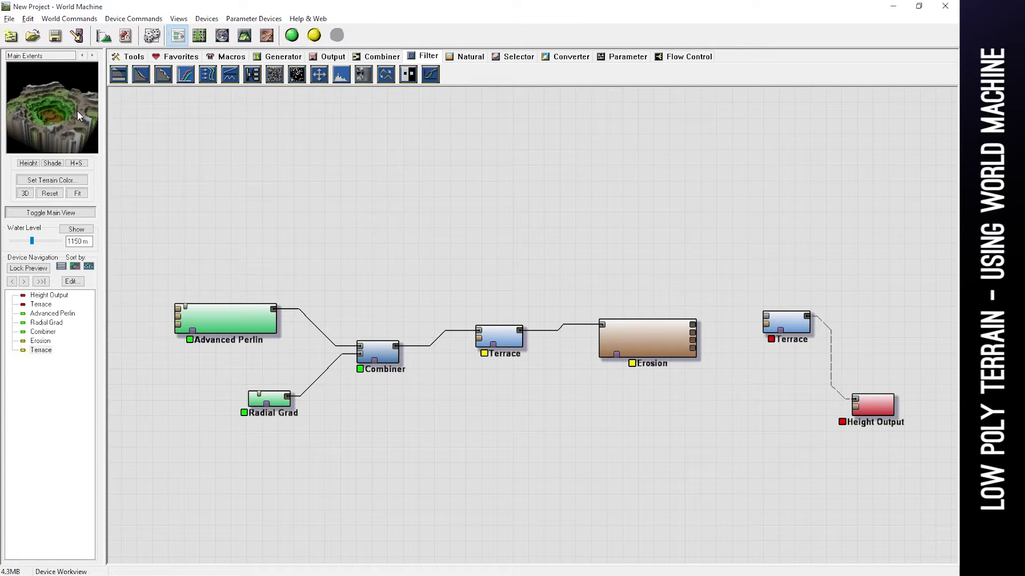
mouse_move(77, 110)
mouse_down()
mouse_move(56, 126)
mouse_move(74, 107)
mouse_up()
- Set Erosion's filter strength to 0 and increase its base duration, rock hardness and sediment carry amount
click(656, 344)
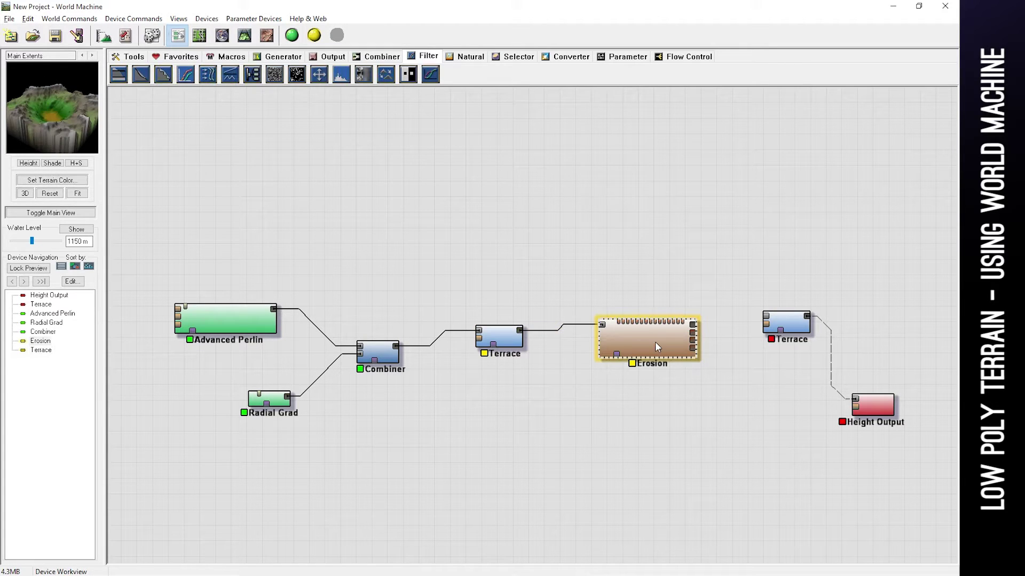
double_click(655, 343)
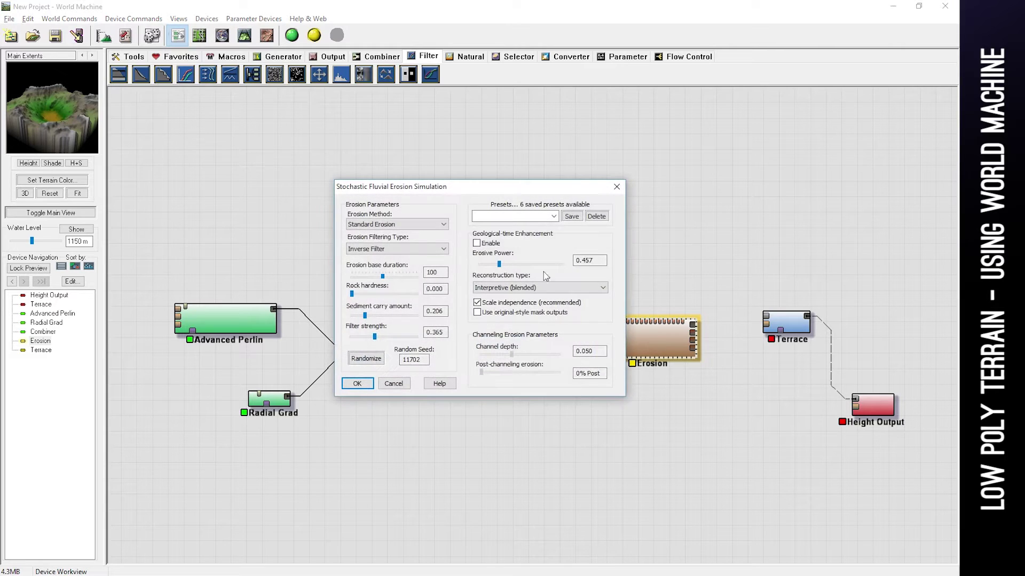
drag(376, 336, 338, 344)
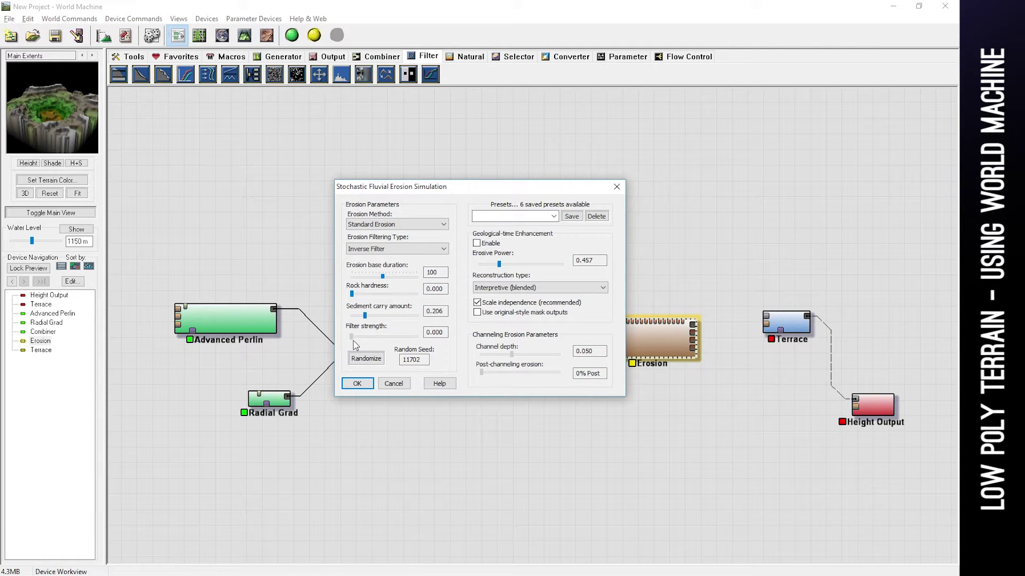
click(388, 277)
click(380, 293)
drag(365, 316, 382, 317)
click(357, 383)
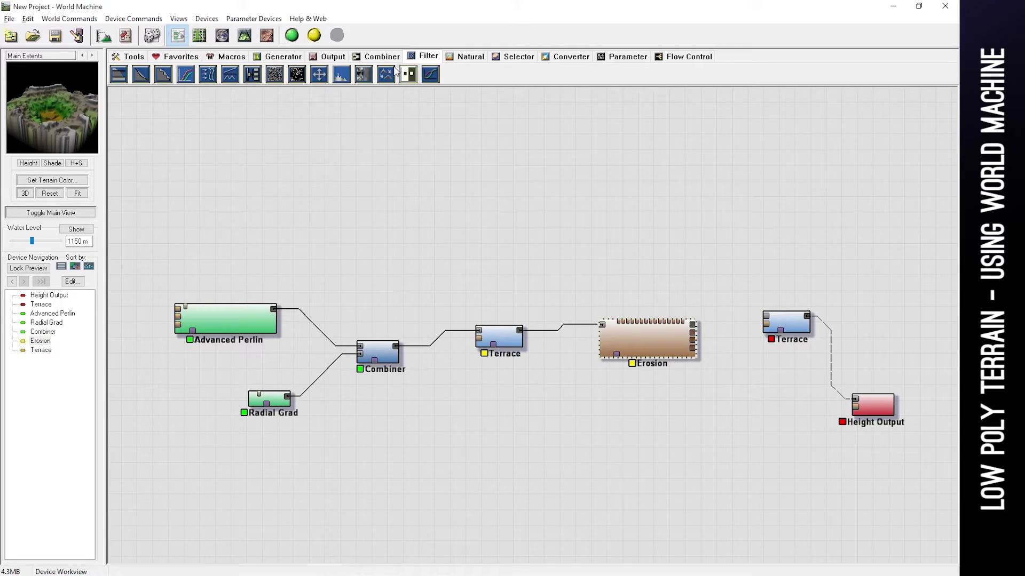
- Build the world and inspect the terraced, eroded terrain in the 3D view
click(292, 34)
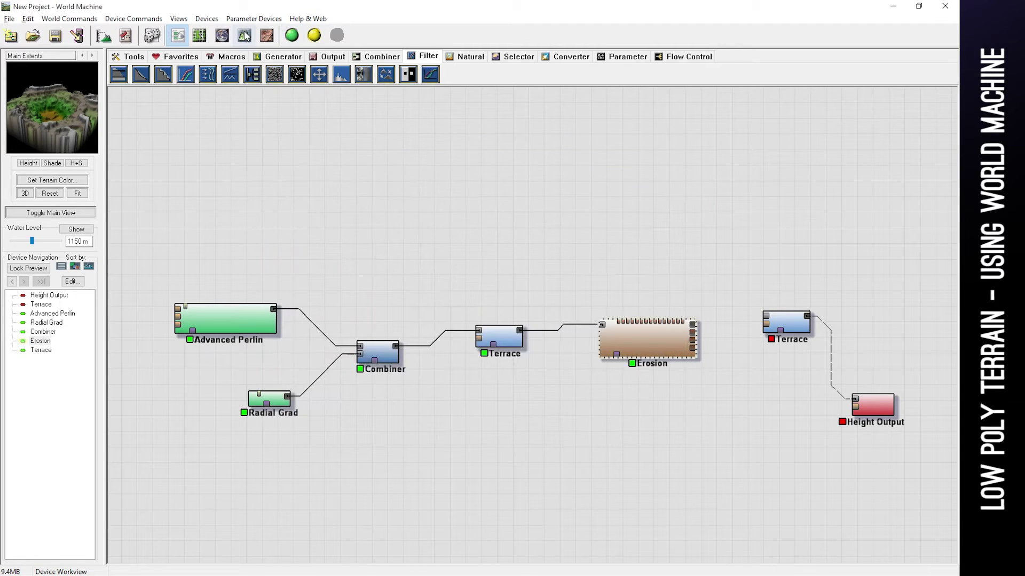
click(244, 36)
scroll(588, 355, up, 5)
scroll(586, 369, down, 6)
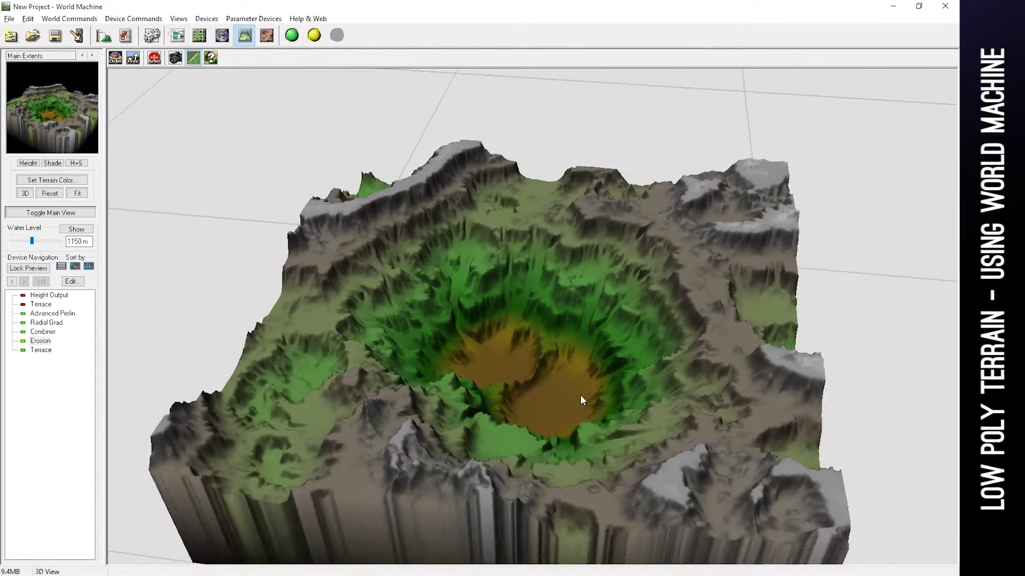
scroll(580, 395, up, 1)
drag(594, 414, 619, 394)
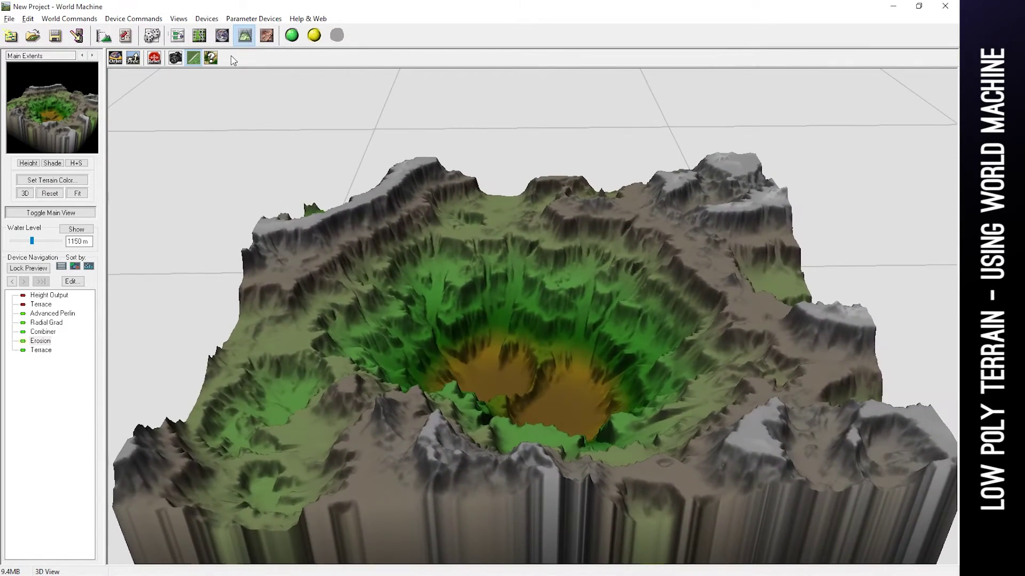
- Reposition the Erosion device in the device network so its input lines up with the Terrace's output
click(178, 35)
click(648, 347)
drag(644, 351, 638, 352)
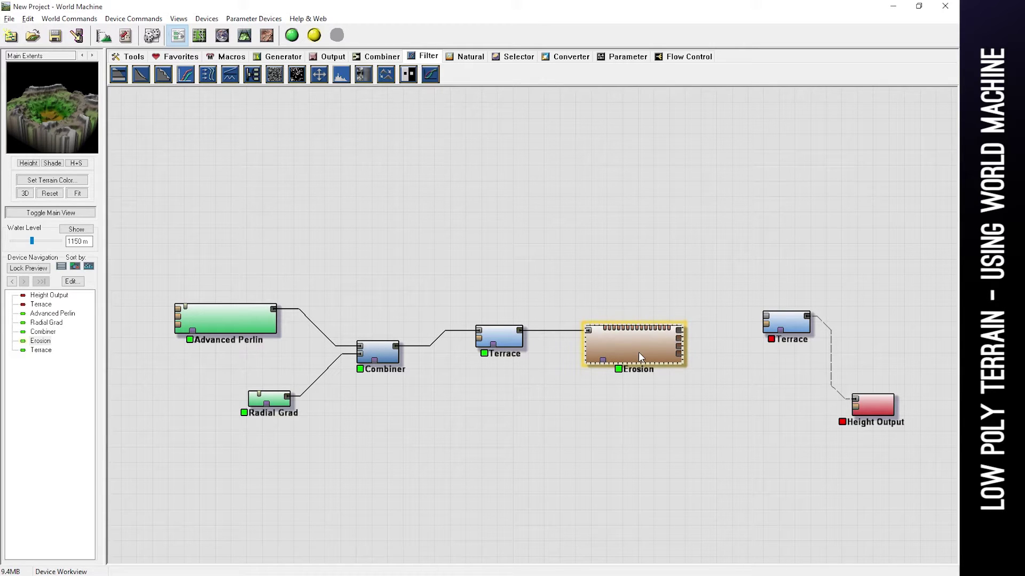
- Delete the unused Terrace feeding Height Output, then connect Erosion's primary output to Height Output and move that device up level with Erosion
click(795, 325)
key(Delete)
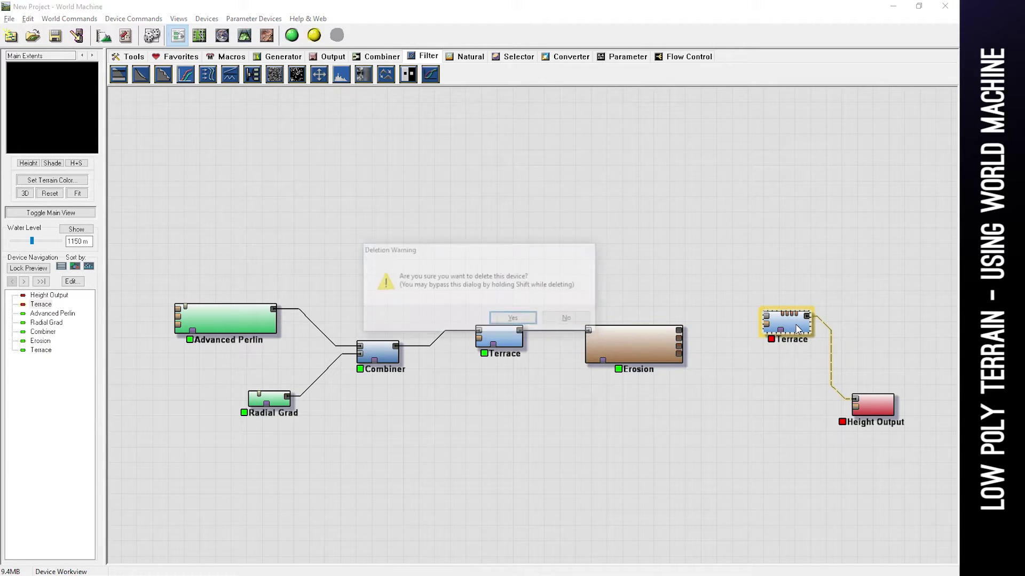
key(Return)
click(679, 337)
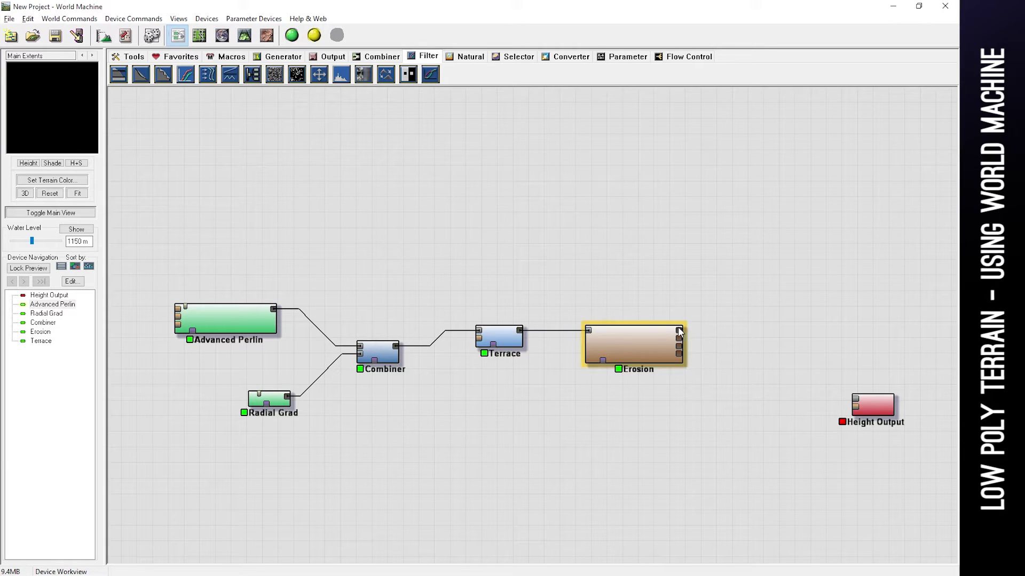
drag(679, 331, 829, 320)
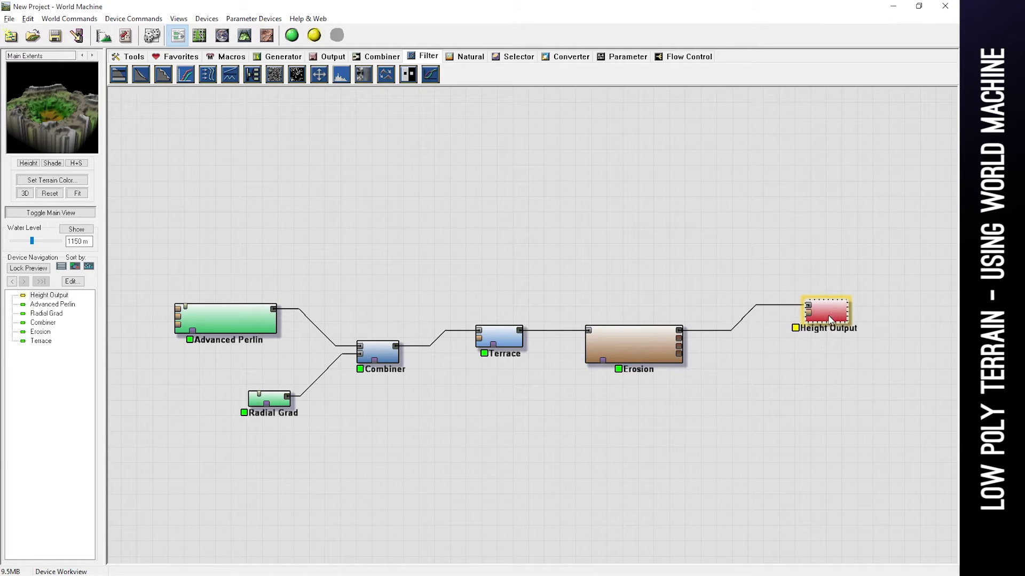
- Set Height Output's file format to BMP and its destination to output.bmp in D:\Projects\LowPolyGame\Assets
double_click(830, 319)
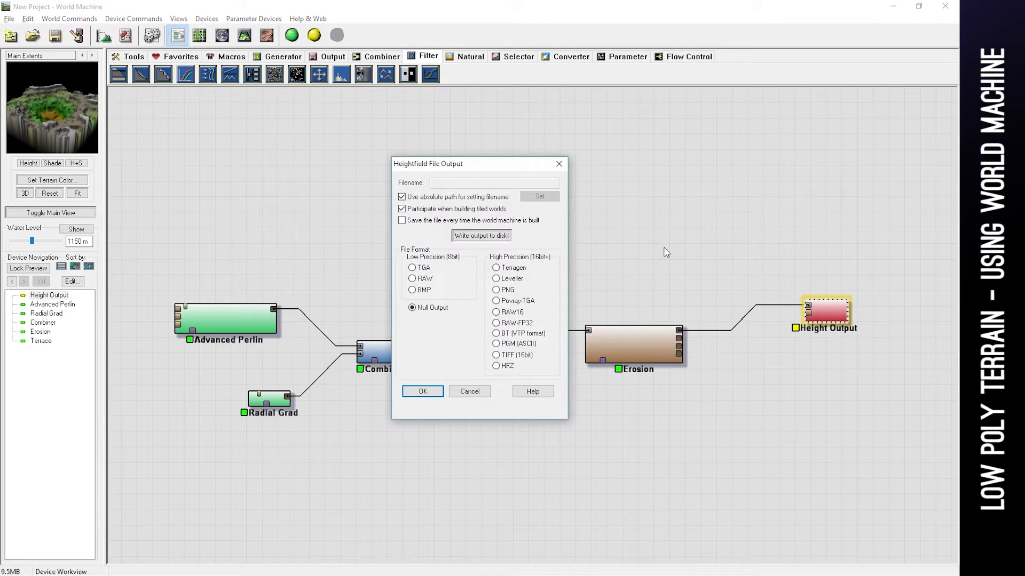
click(421, 292)
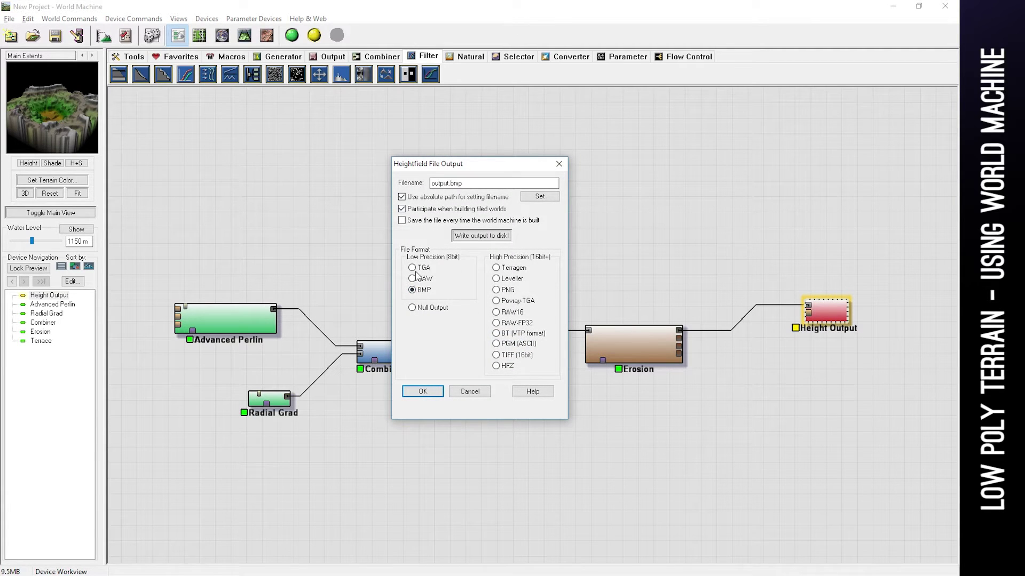
click(537, 197)
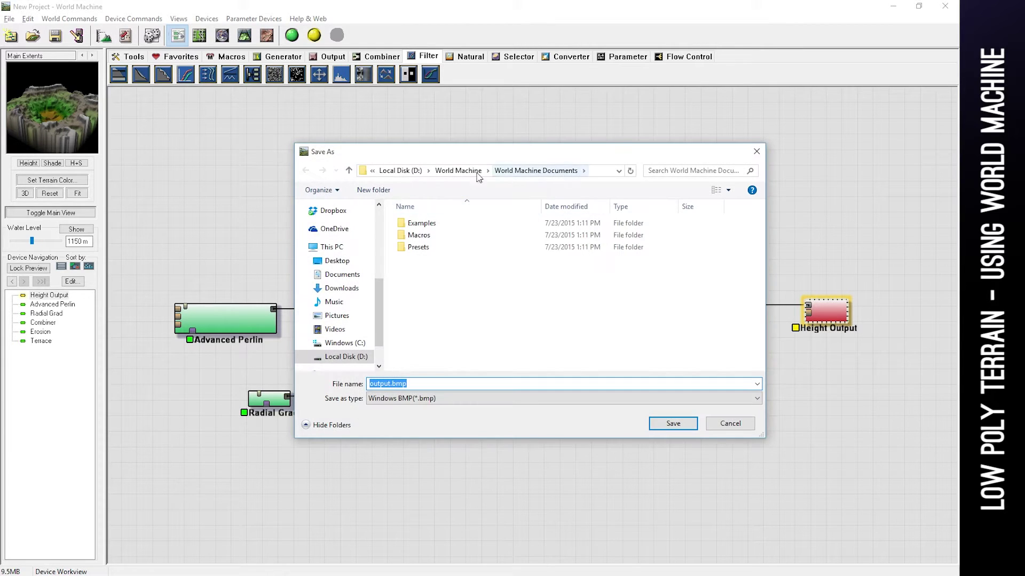
click(399, 171)
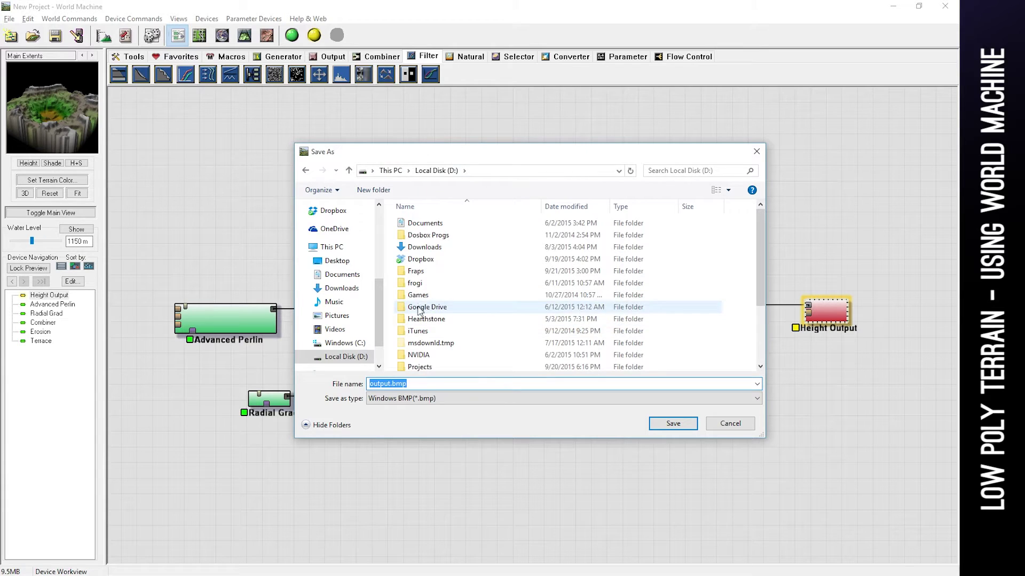
double_click(419, 367)
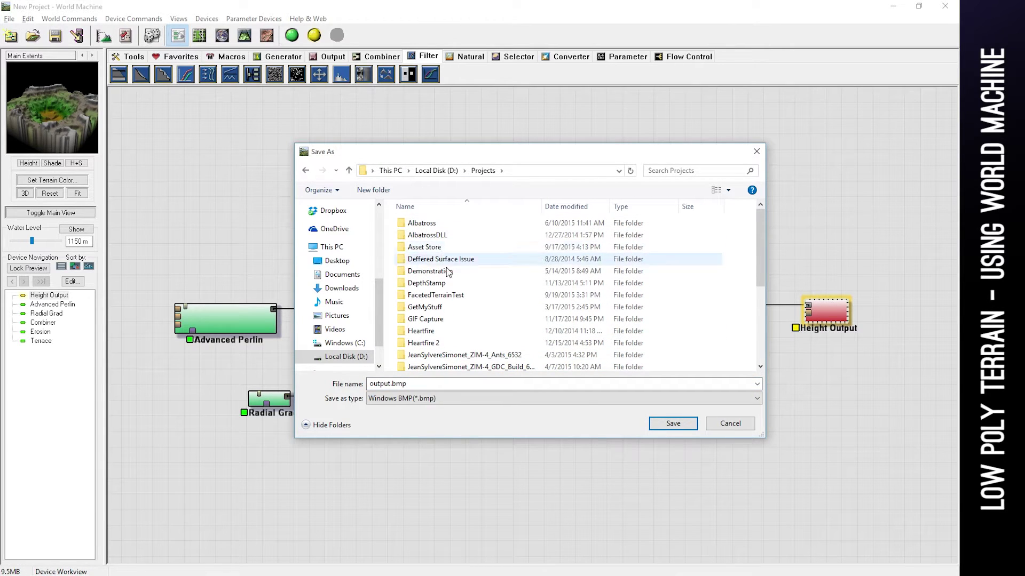
scroll(485, 327, down, 2)
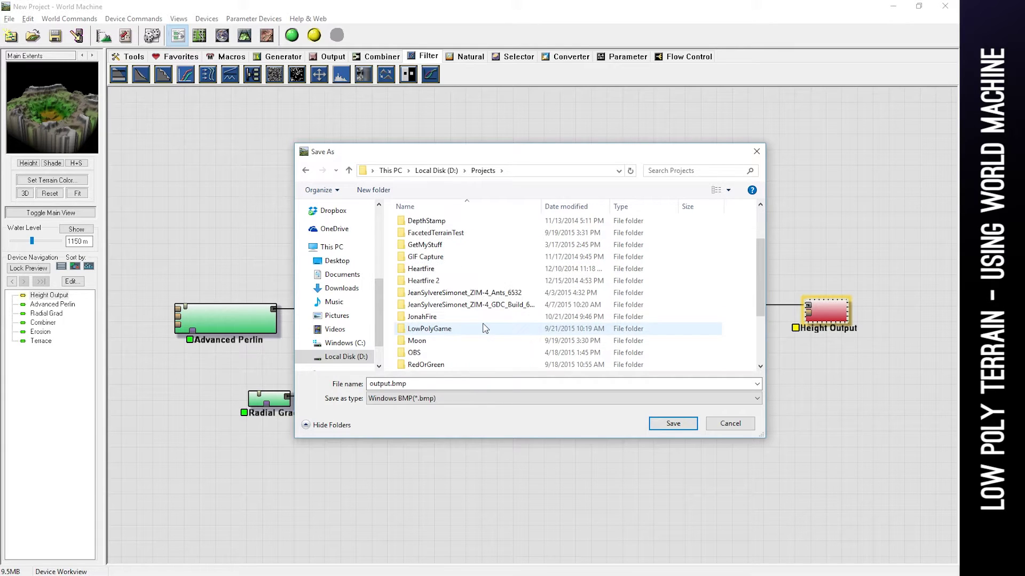
double_click(416, 329)
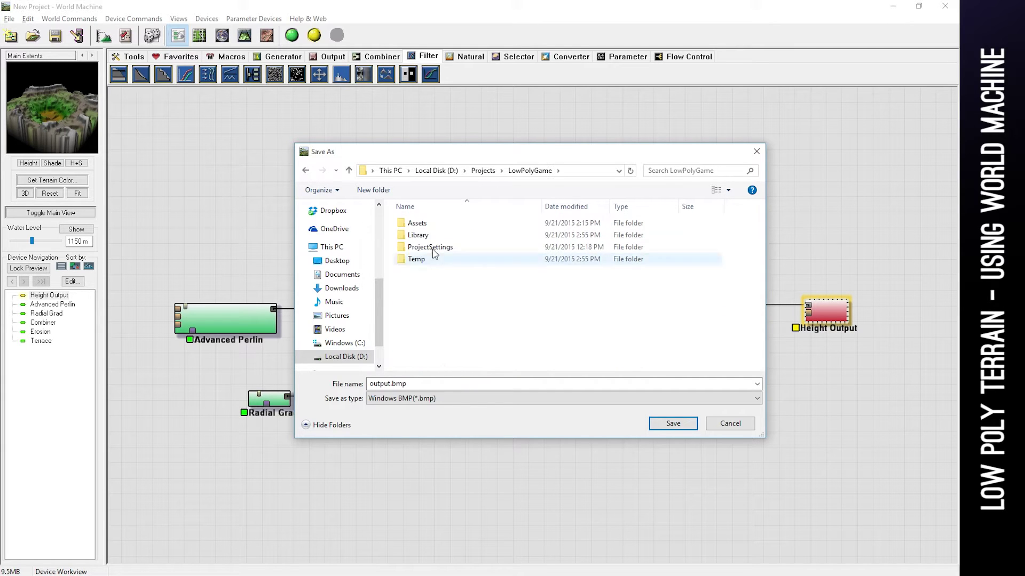
double_click(419, 226)
click(668, 424)
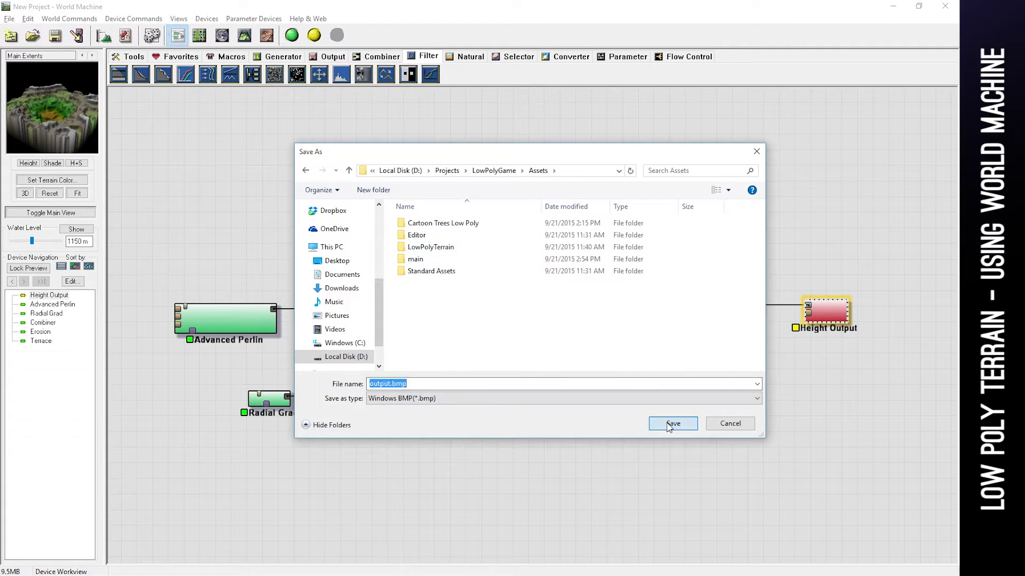
click(420, 390)
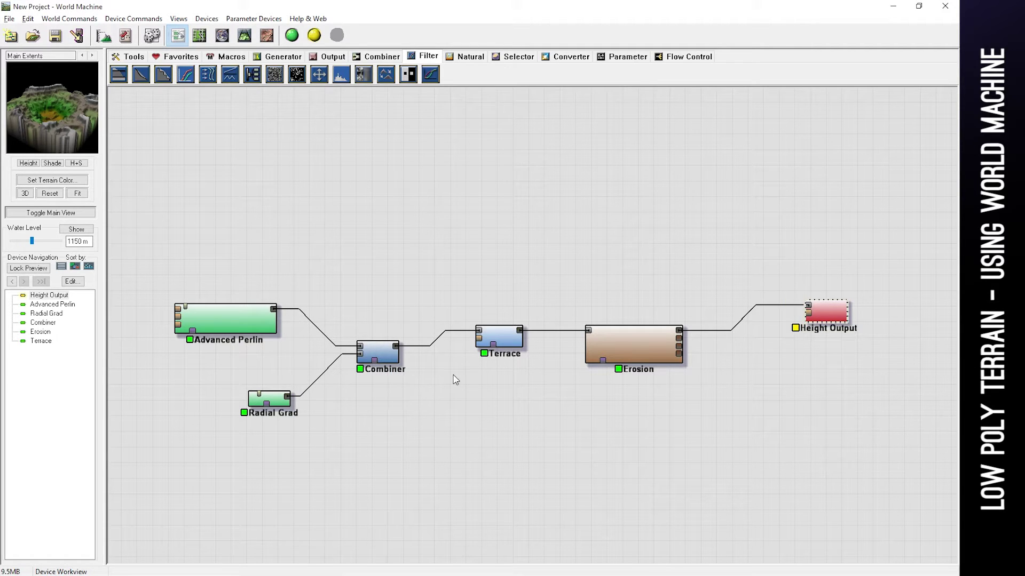
- Rename Height Output's target file to height, keeping the LowPolyGame Assets folder and the bmp extension
double_click(818, 315)
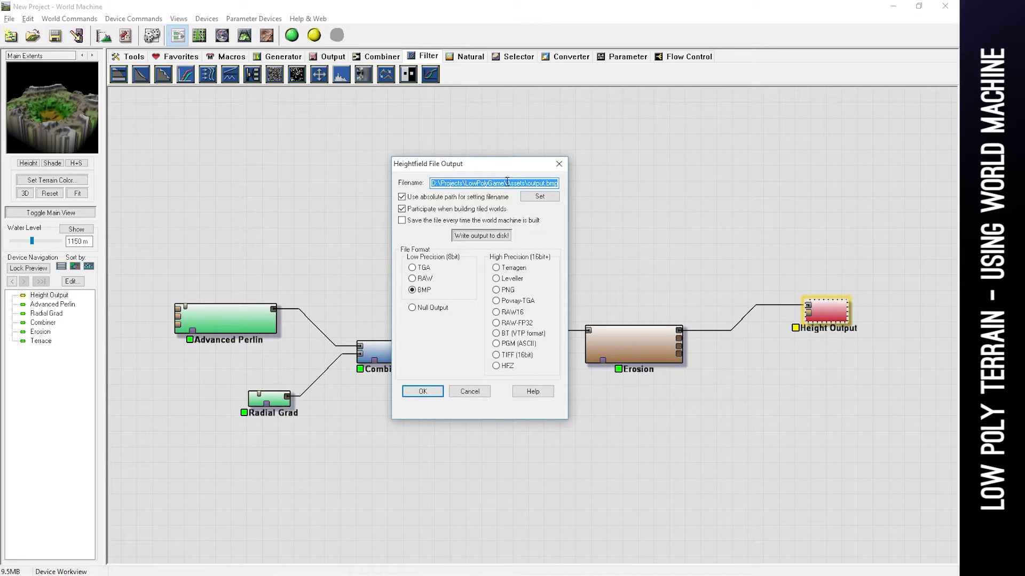
click(526, 183)
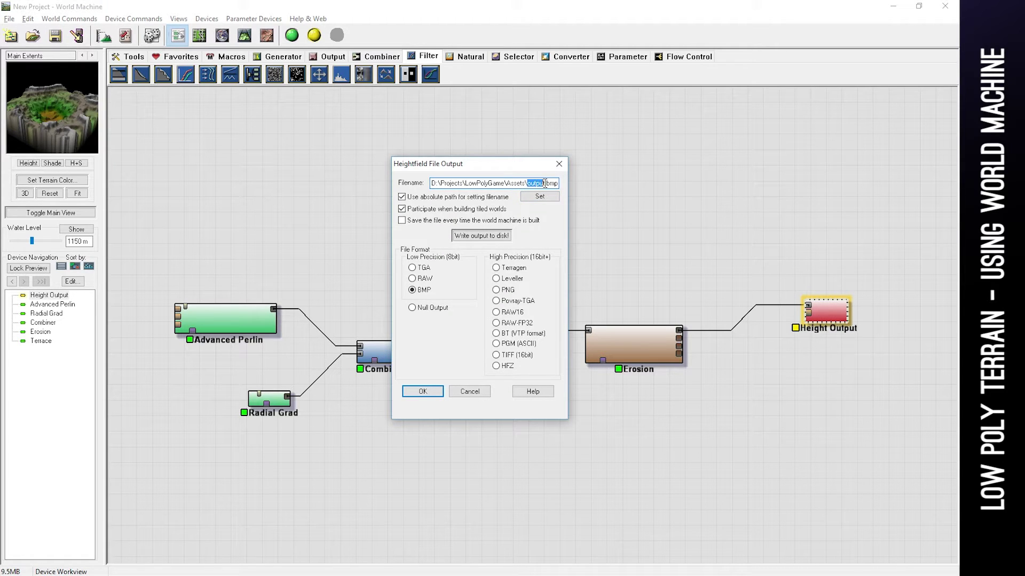
text(height)
key(Return)
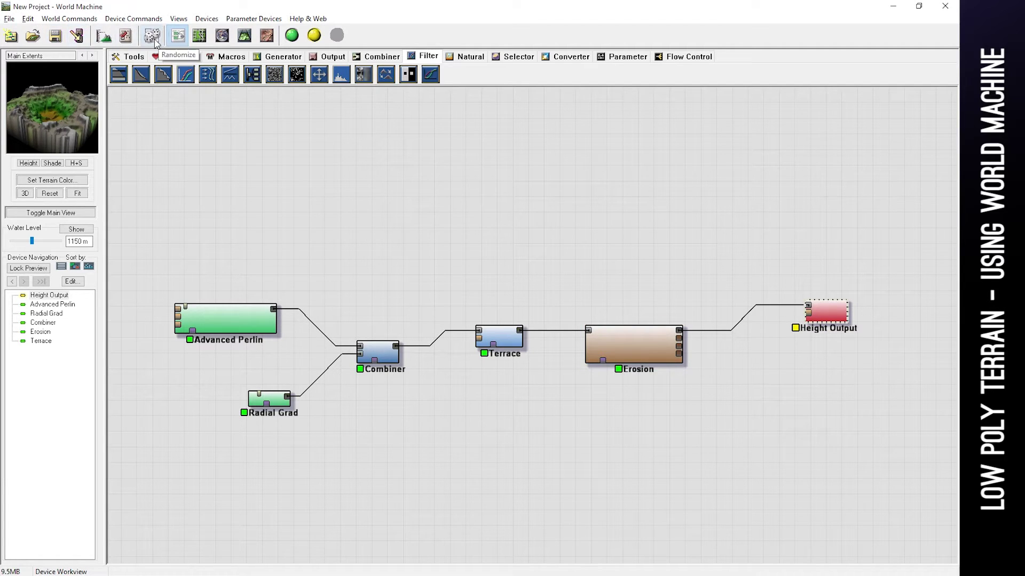
- Build the world from the Output Manager and export all outputs to disk
click(76, 35)
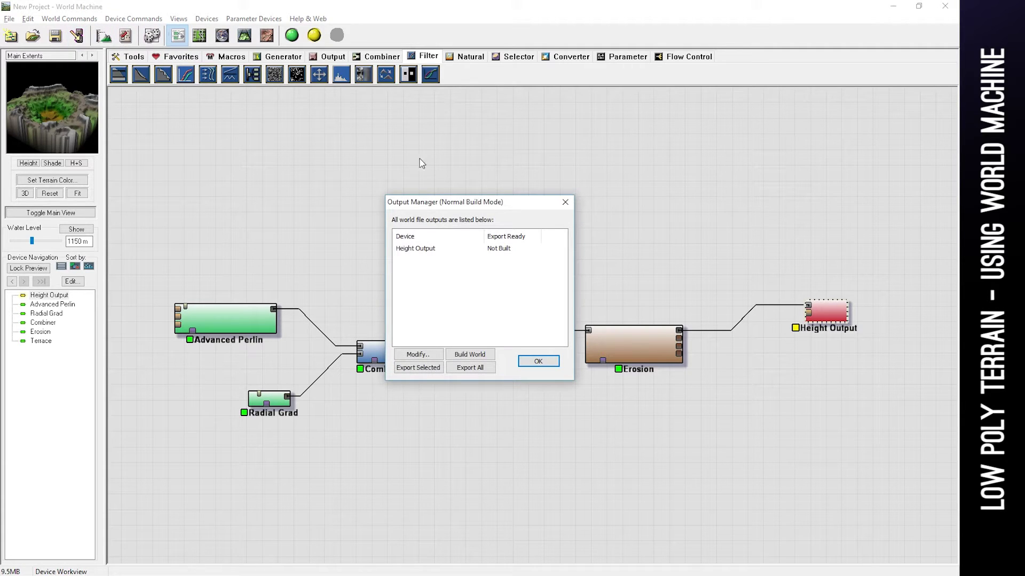
click(469, 354)
click(470, 368)
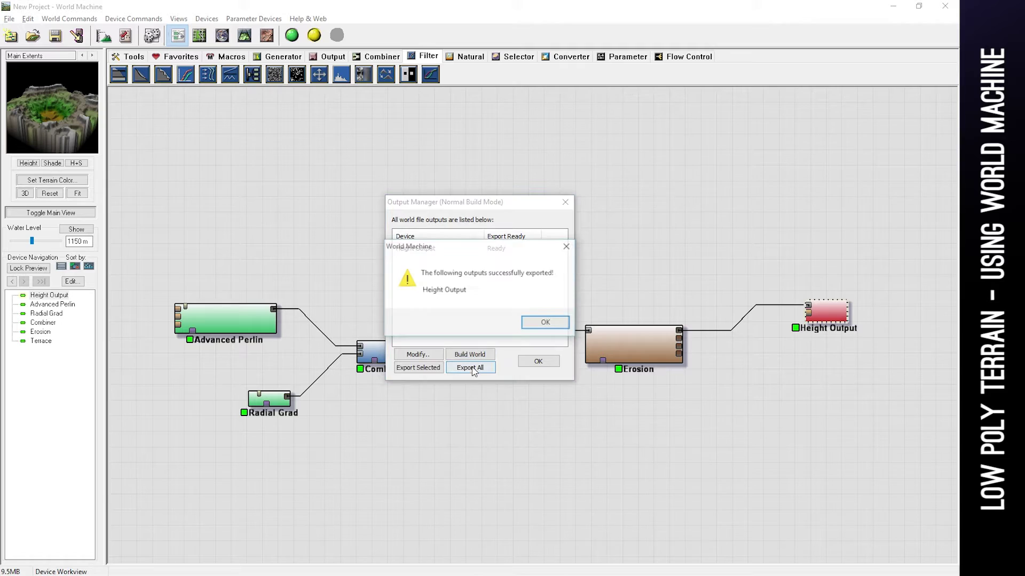
click(539, 324)
click(538, 361)
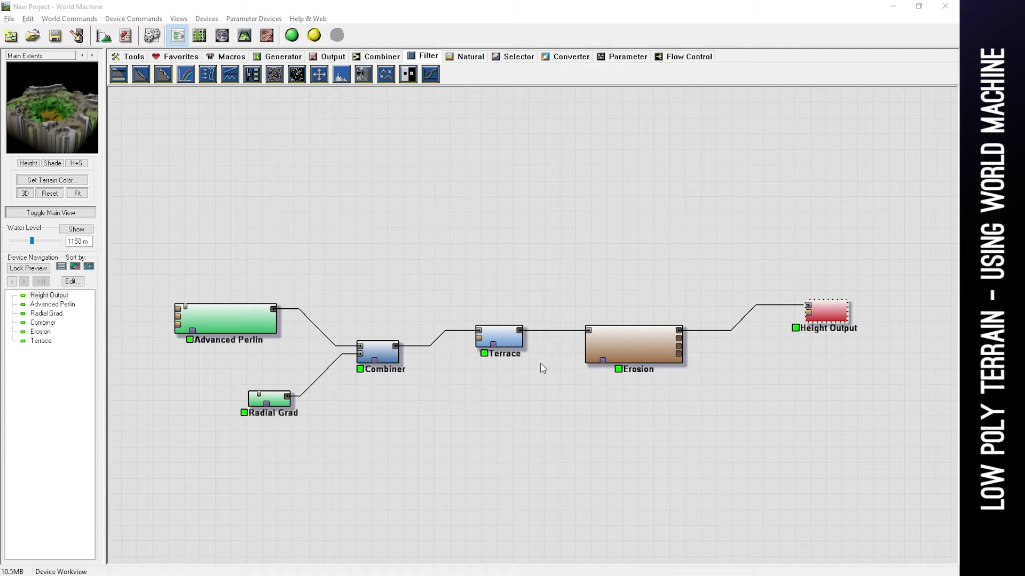
- Switch to Unity and delete the existing Terrain object from the LowPolyGame scene
key(alt+Tab)
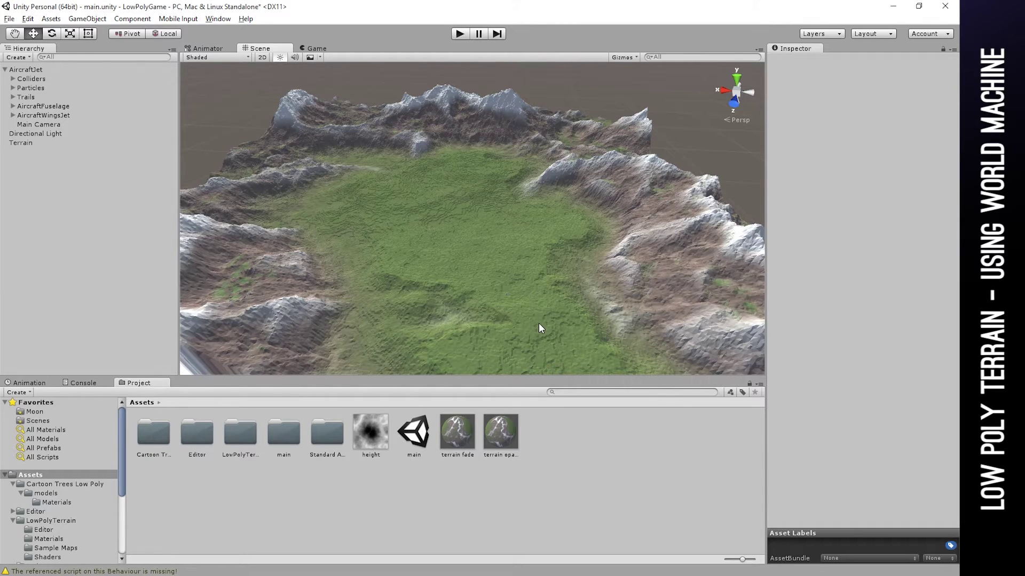
click(22, 143)
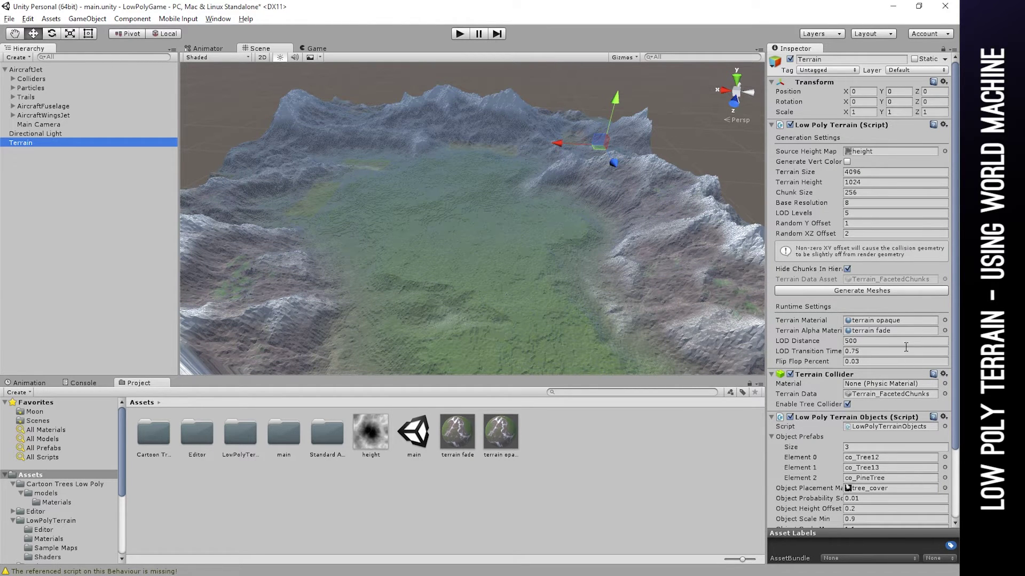
click(34, 134)
click(28, 144)
key(Delete)
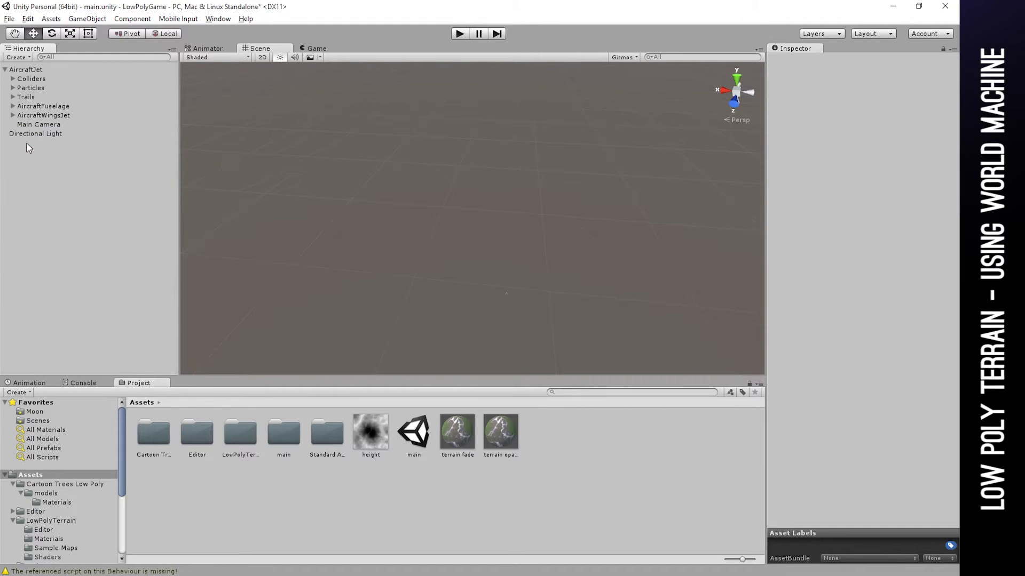
- Create a new Low Poly Terrain object in the scene and select it to show its generation settings
right_click(53, 171)
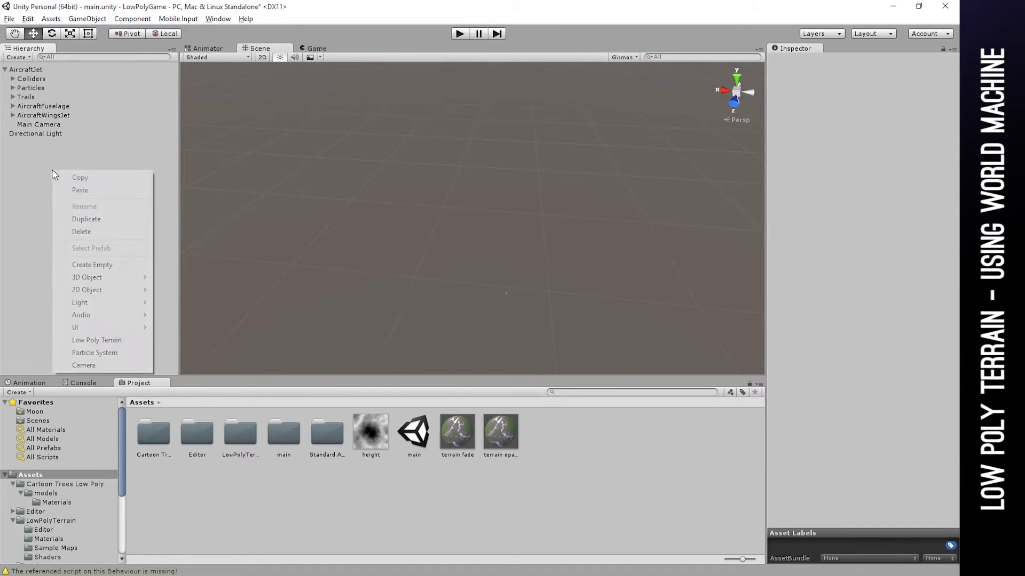
click(118, 338)
click(19, 143)
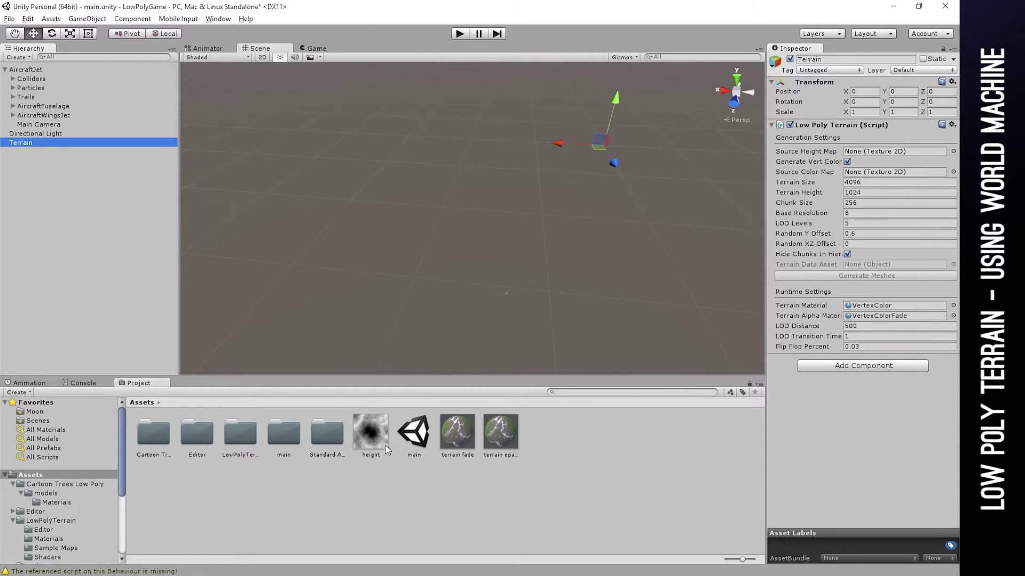
- Generate the terrain meshes with height as the Source Height Map and Generate Vert Color turned off, and look over the crater in the scene
drag(386, 450, 870, 154)
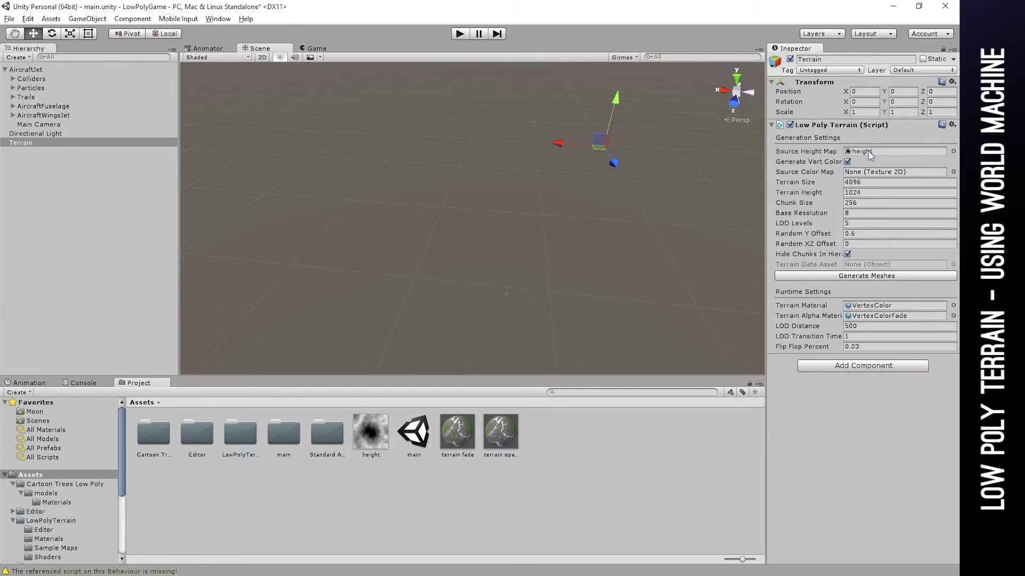
click(847, 162)
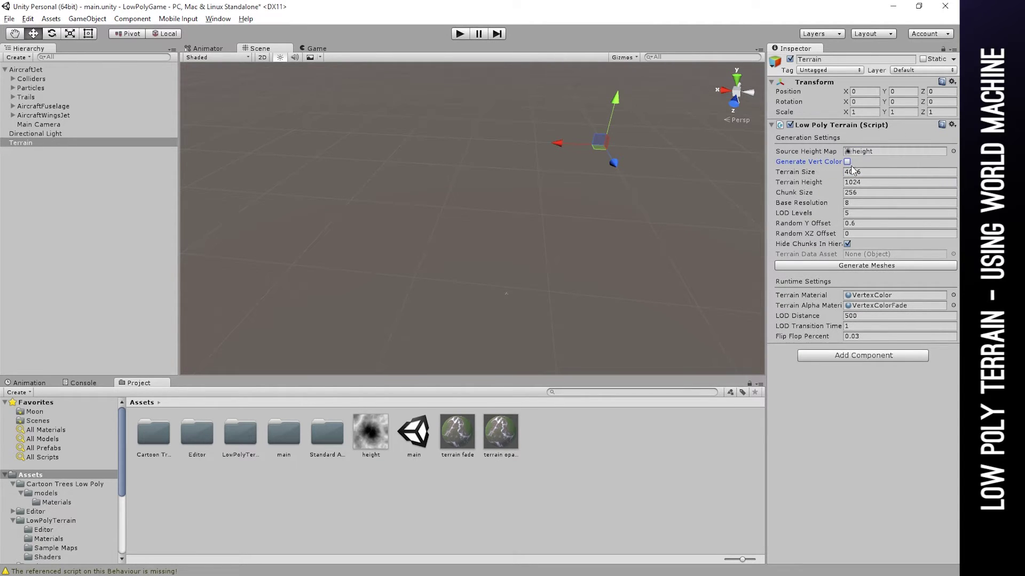
click(868, 270)
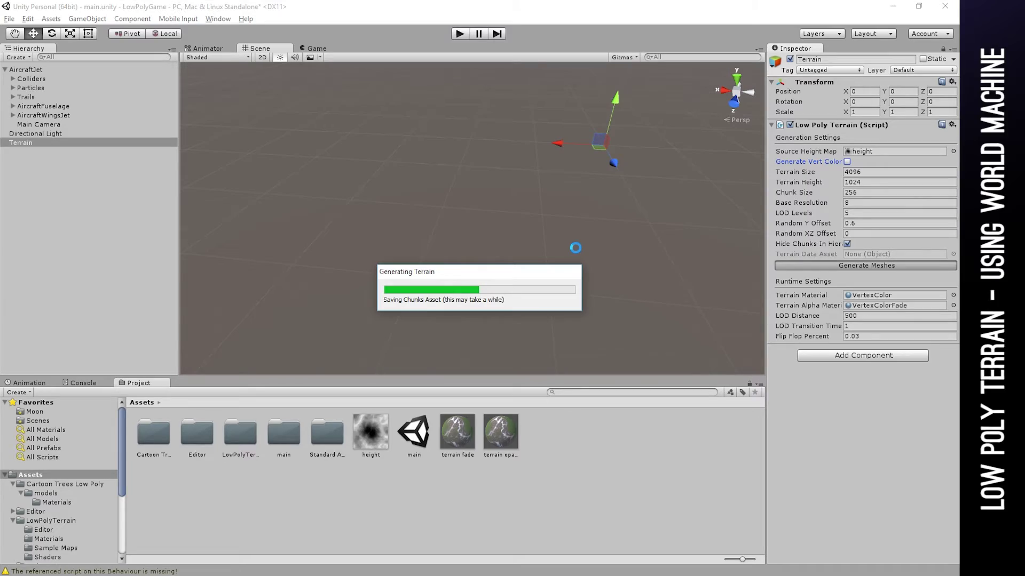
right_drag(493, 259, 532, 141)
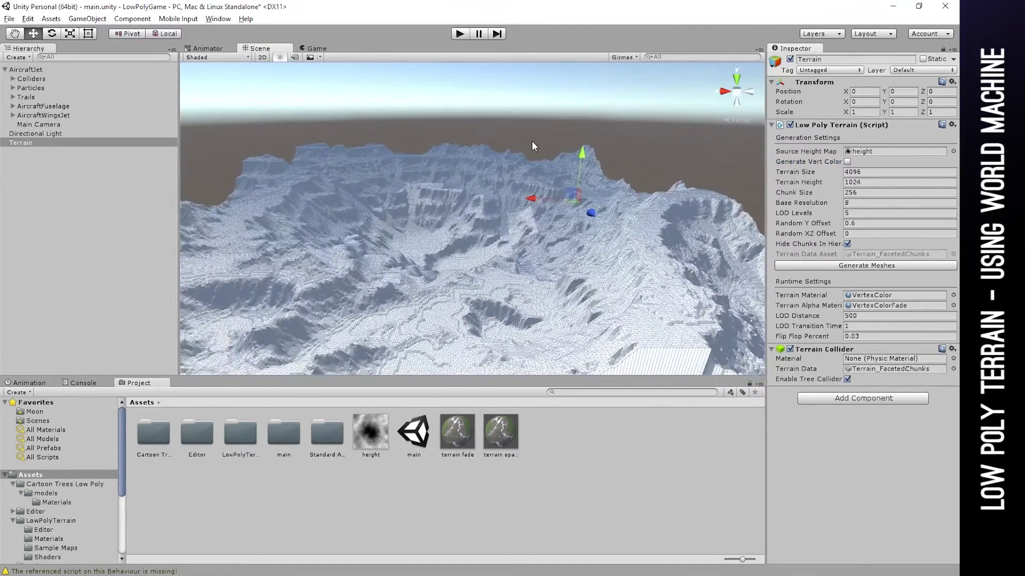
click(533, 137)
right_drag(512, 219, 406, 240)
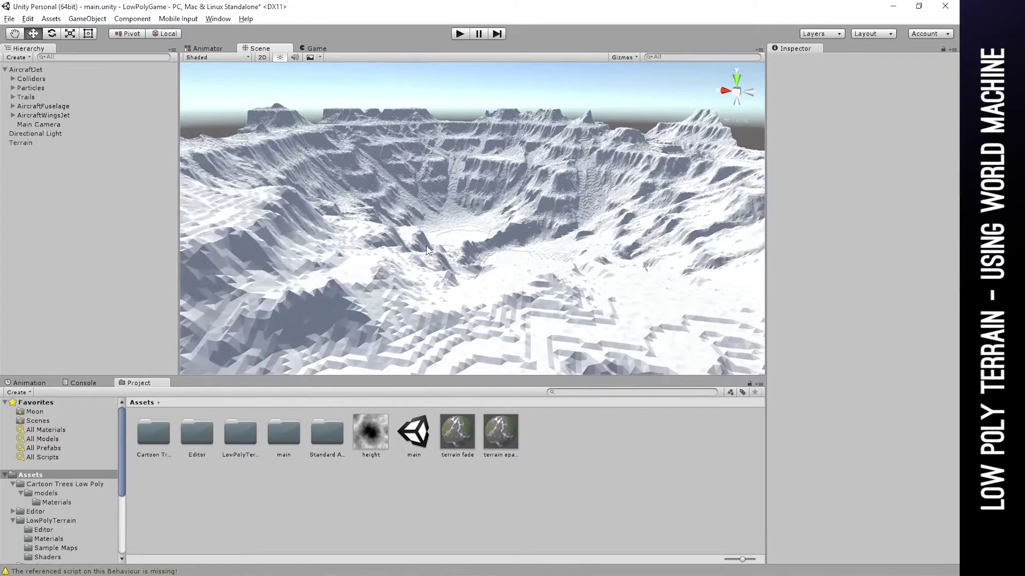
scroll(460, 262, up, 6)
alt+drag(458, 258, 458, 273)
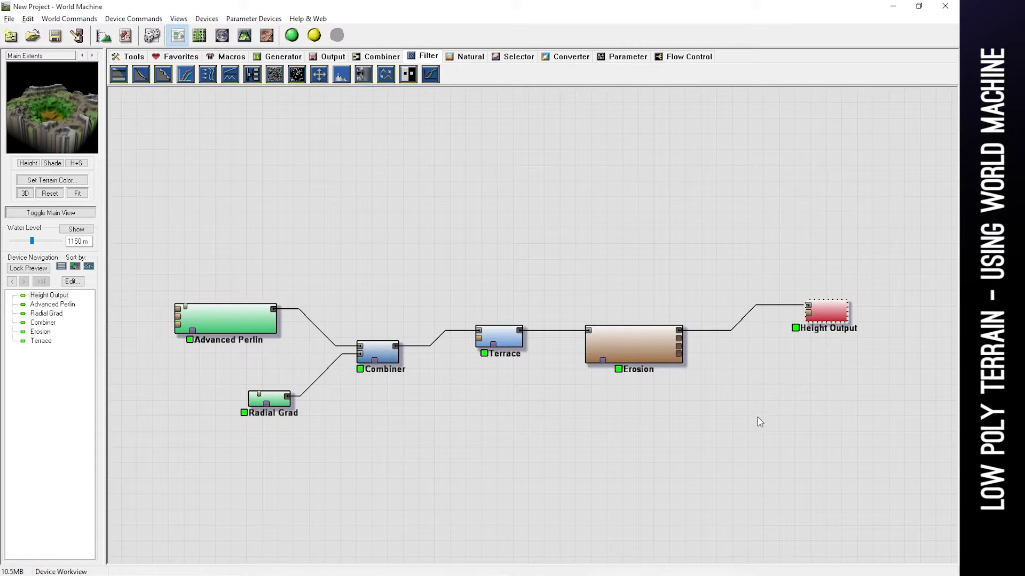
- Switch to World Machine, place the Basic Coverage macro from the macro library beside Erosion, and move Height Output farther from it
scroll(747, 416, down, 2)
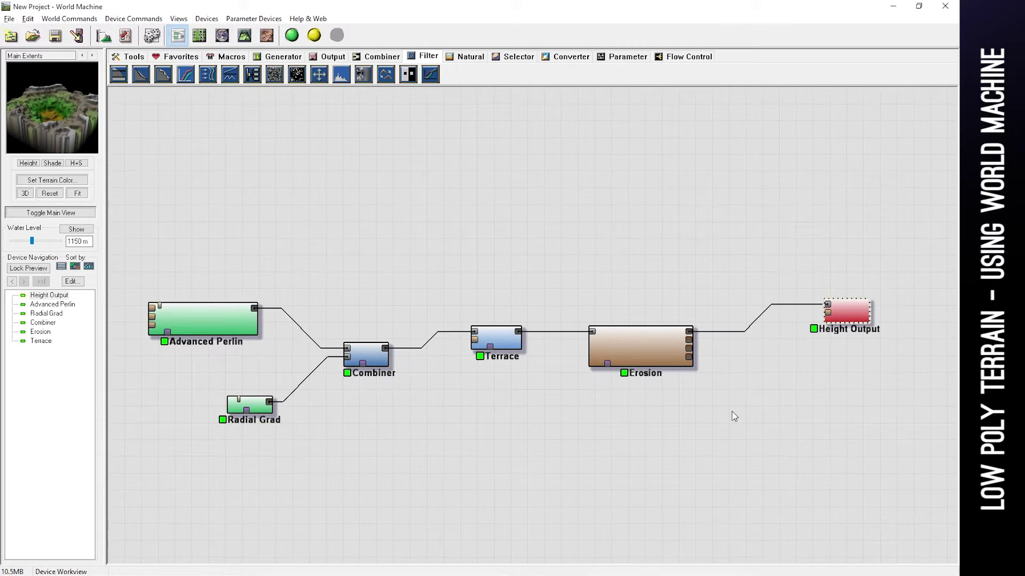
right_drag(739, 437, 544, 320)
scroll(635, 285, down, 1)
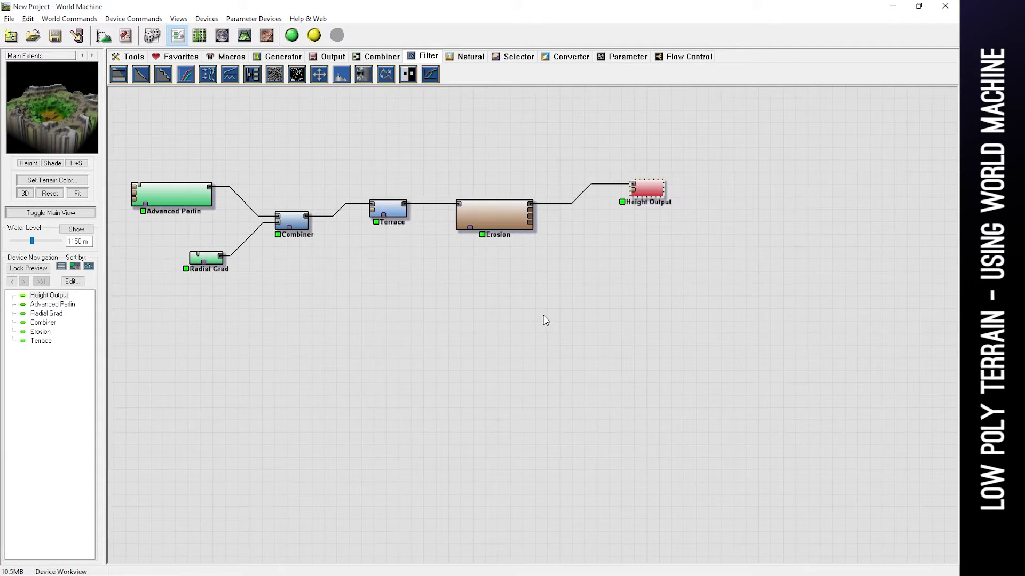
click(228, 57)
click(119, 75)
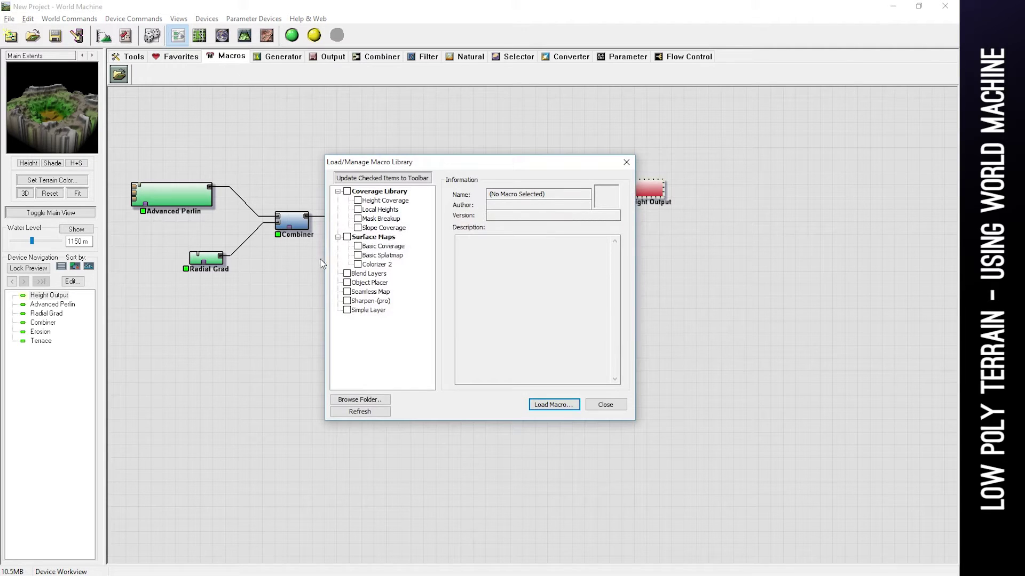
click(383, 247)
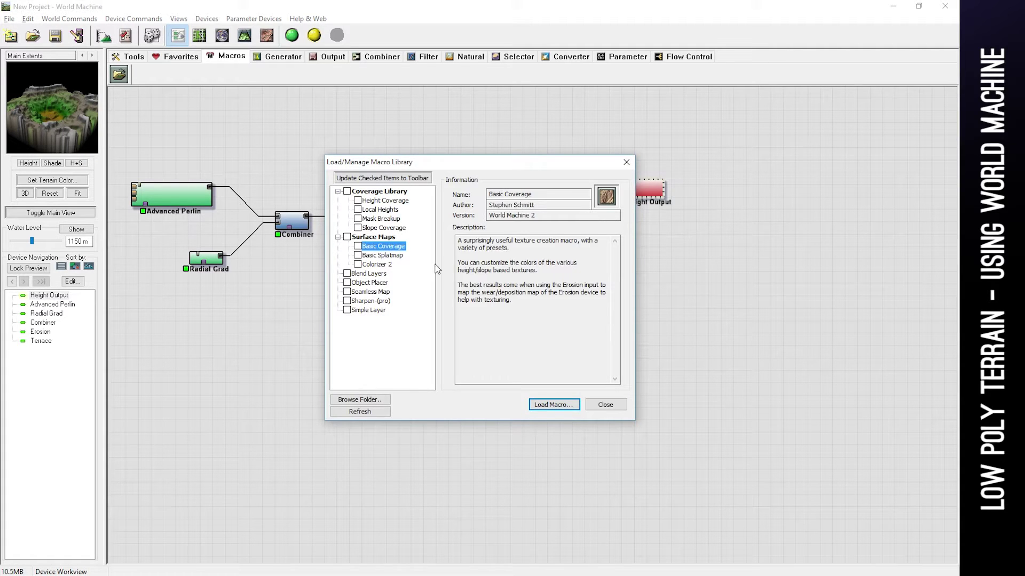
click(553, 404)
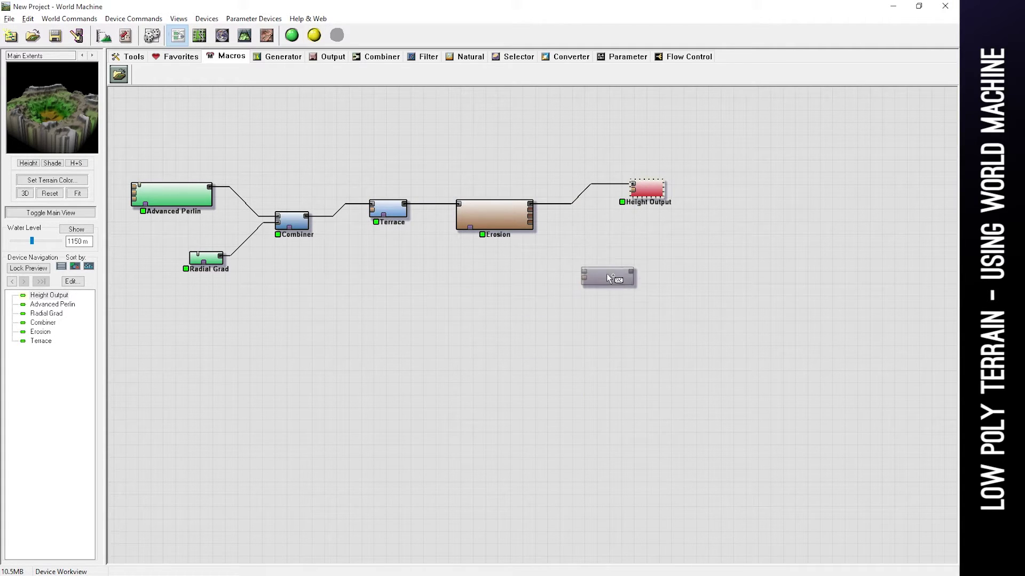
click(605, 270)
drag(670, 201, 757, 195)
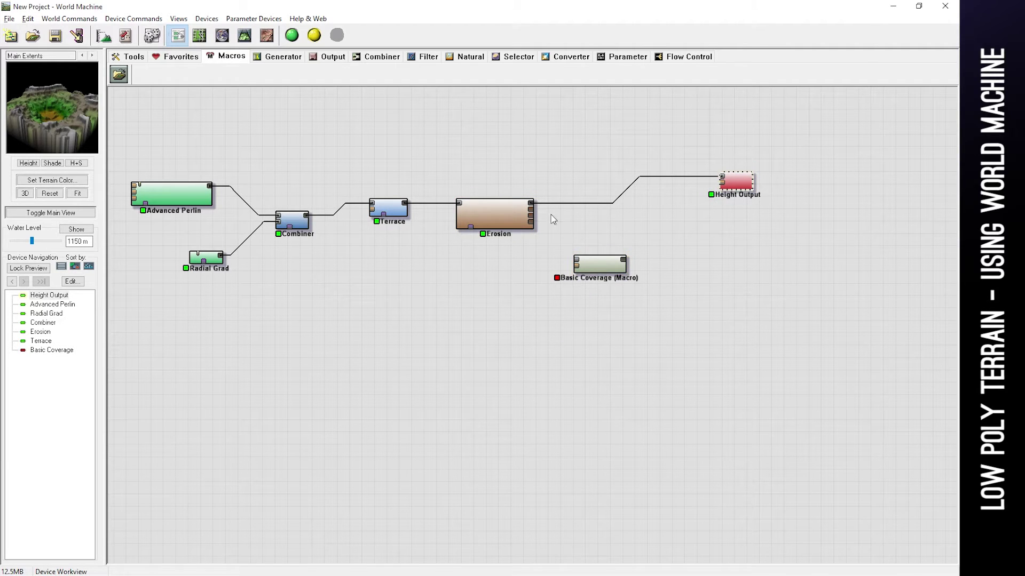
- Connect Erosion's heightfield and flow map outputs to the Basic Coverage macro's two inputs and check the resulting colors in 3D
drag(530, 204, 599, 257)
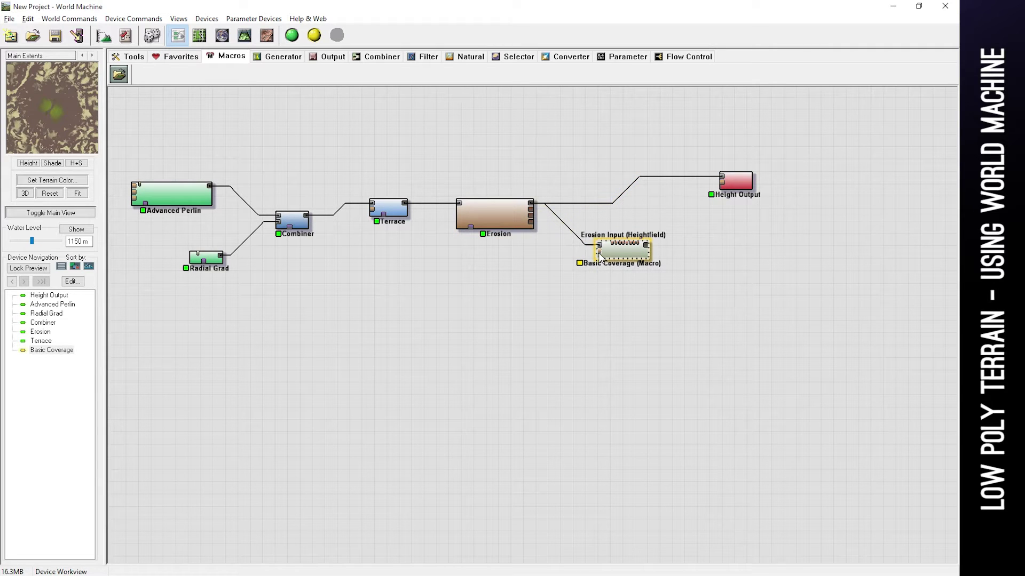
click(529, 214)
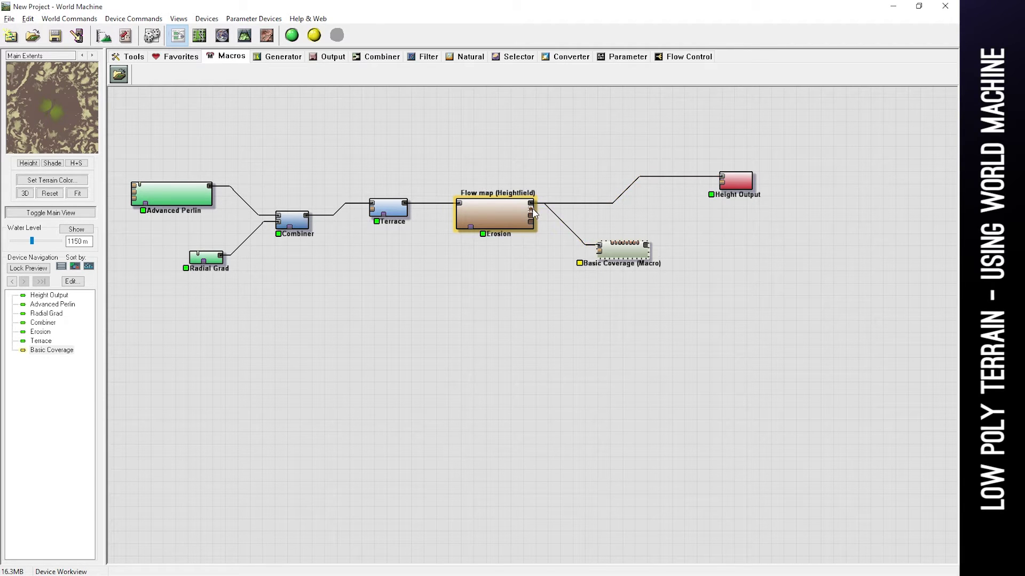
drag(532, 216, 599, 246)
click(617, 257)
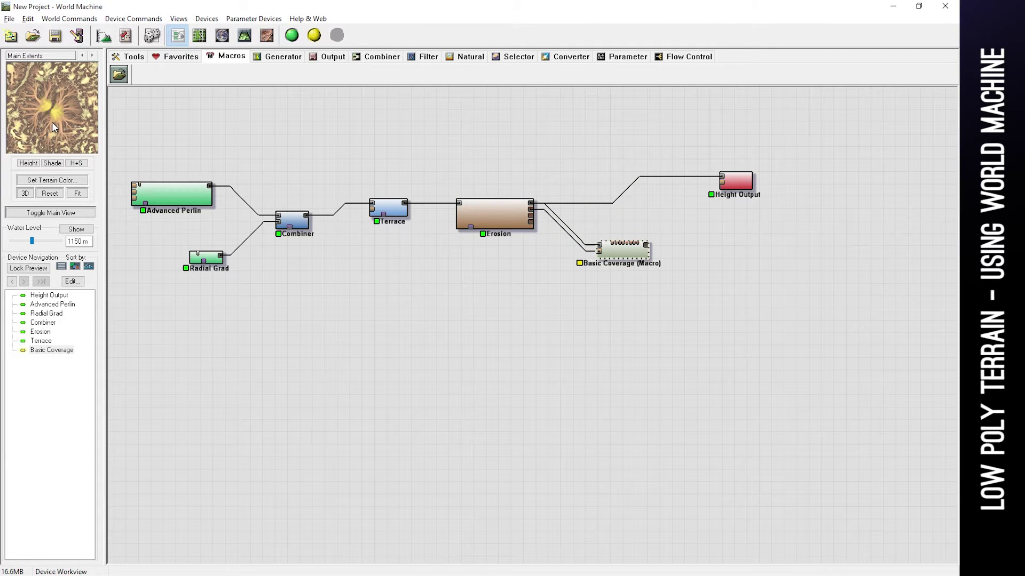
click(245, 39)
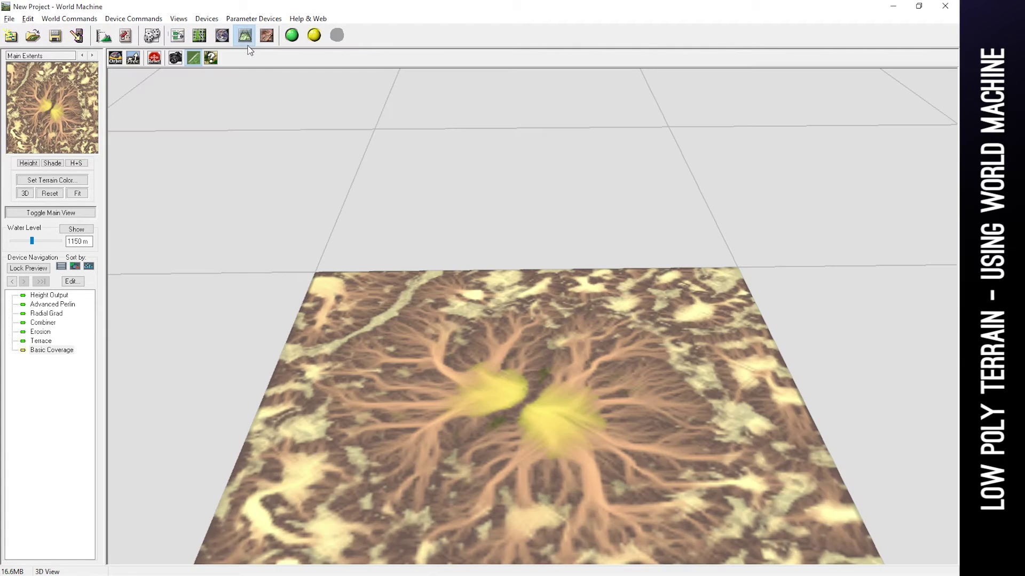
mouse_move(573, 362)
right_down()
mouse_move(573, 389)
mouse_move(573, 379)
right_up()
drag(573, 379, 568, 471)
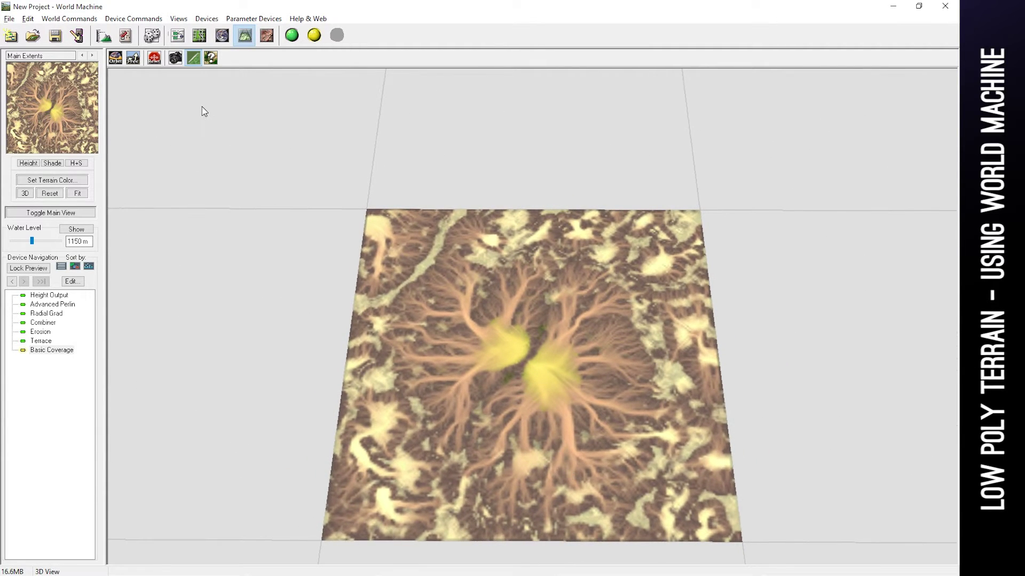
click(178, 35)
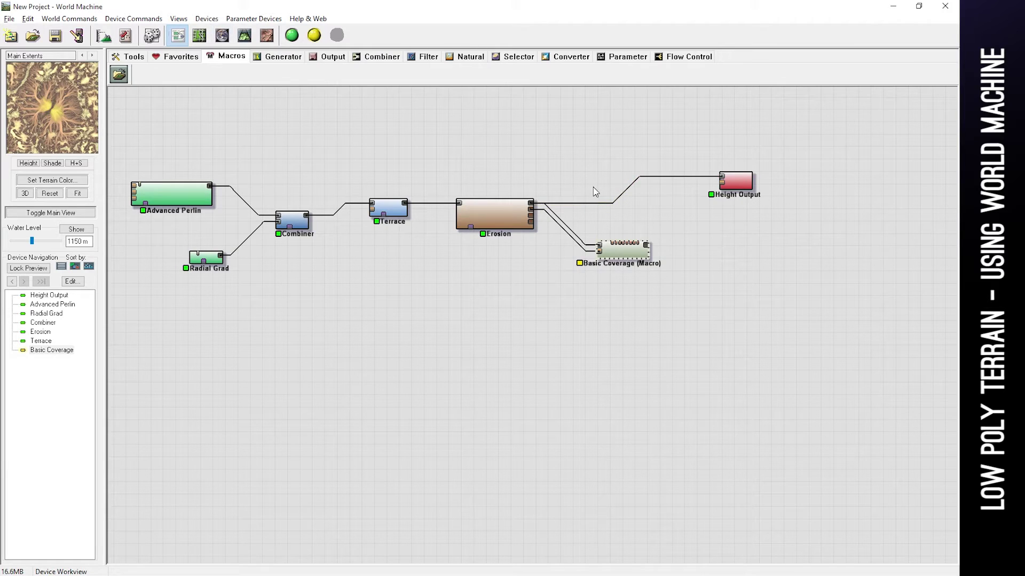
- Add an Overlay View device below Height Output, fed by Erosion's heightfield as primary input and Basic Coverage's output as the overlay
click(328, 58)
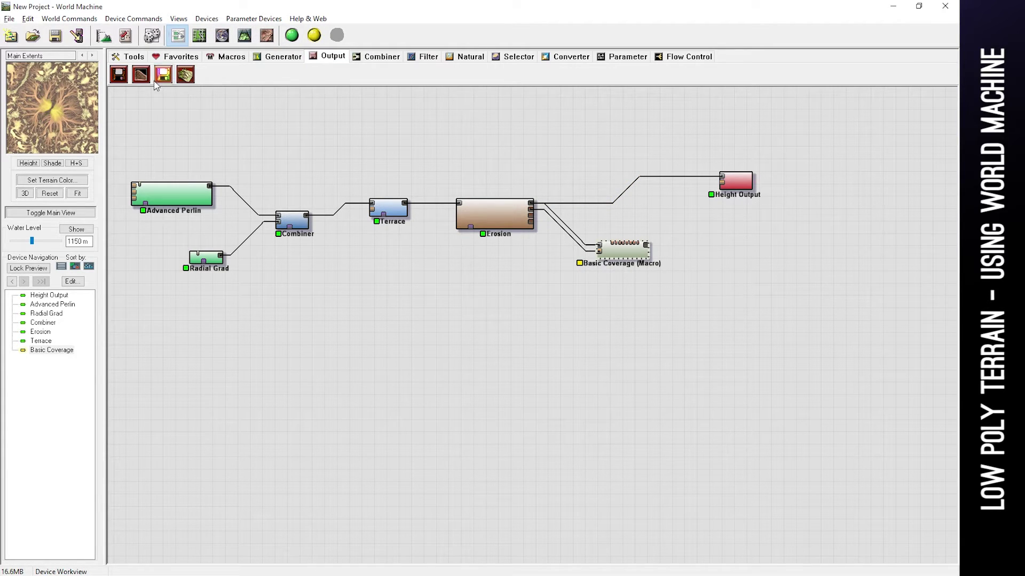
click(186, 75)
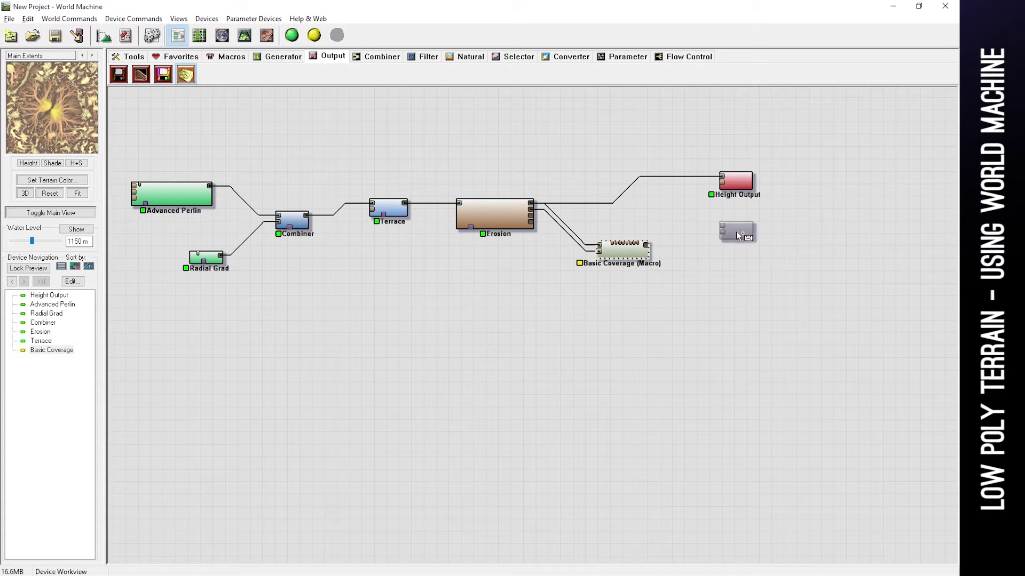
click(740, 233)
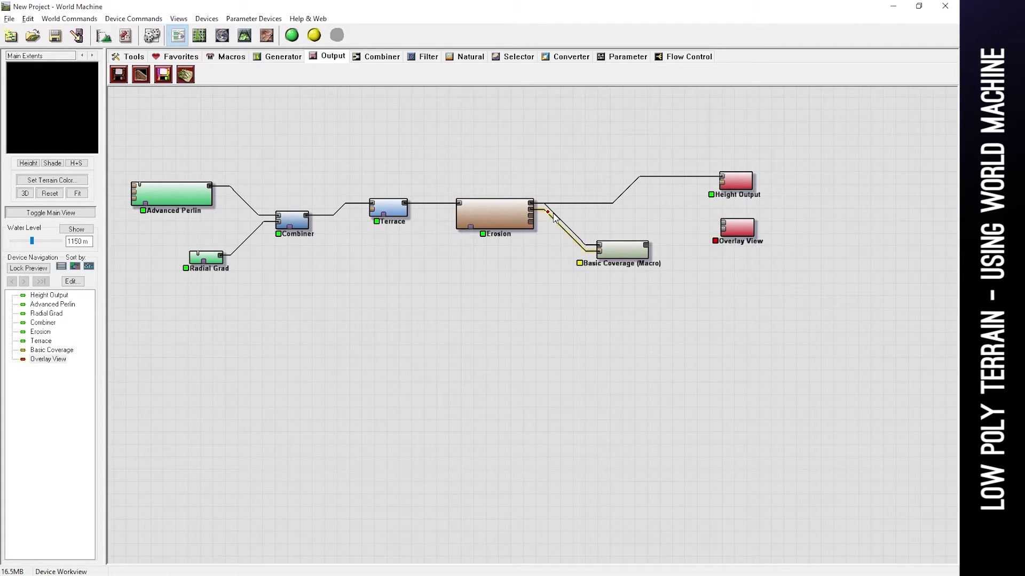
drag(533, 204, 725, 227)
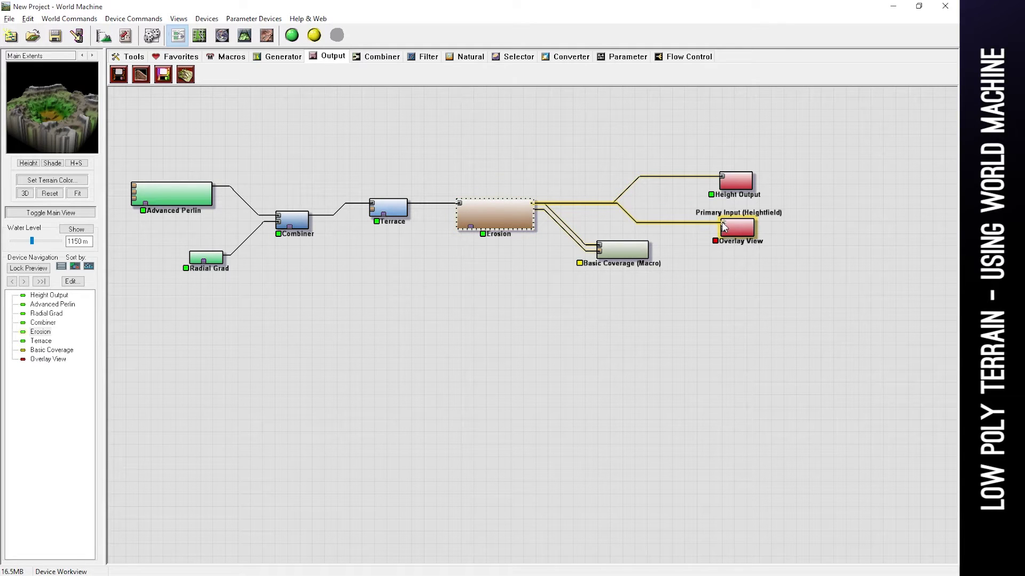
drag(649, 245, 724, 232)
click(733, 231)
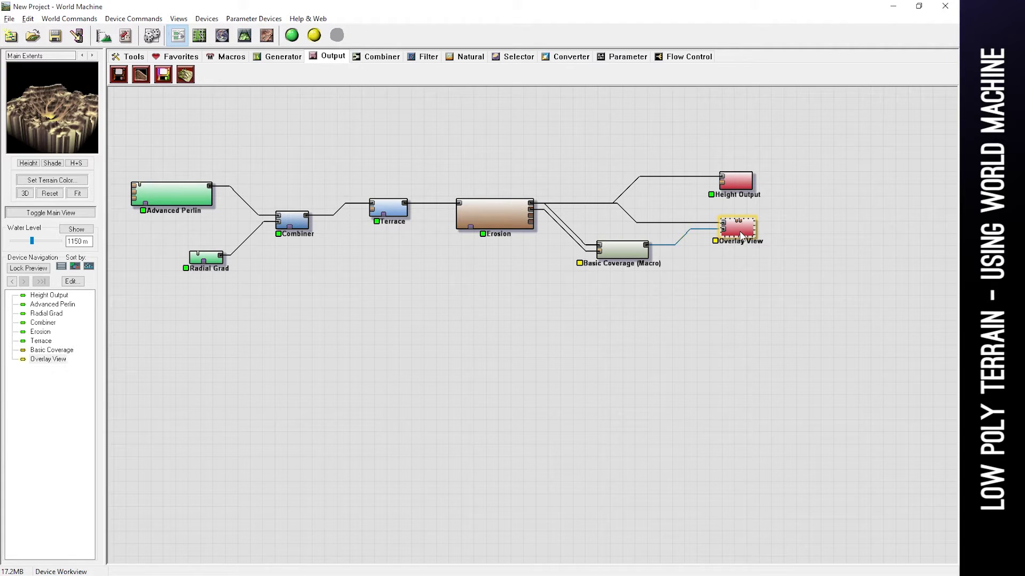
- Build the world, examine the colored crater terrain in 3D, and return to the device graph
click(292, 35)
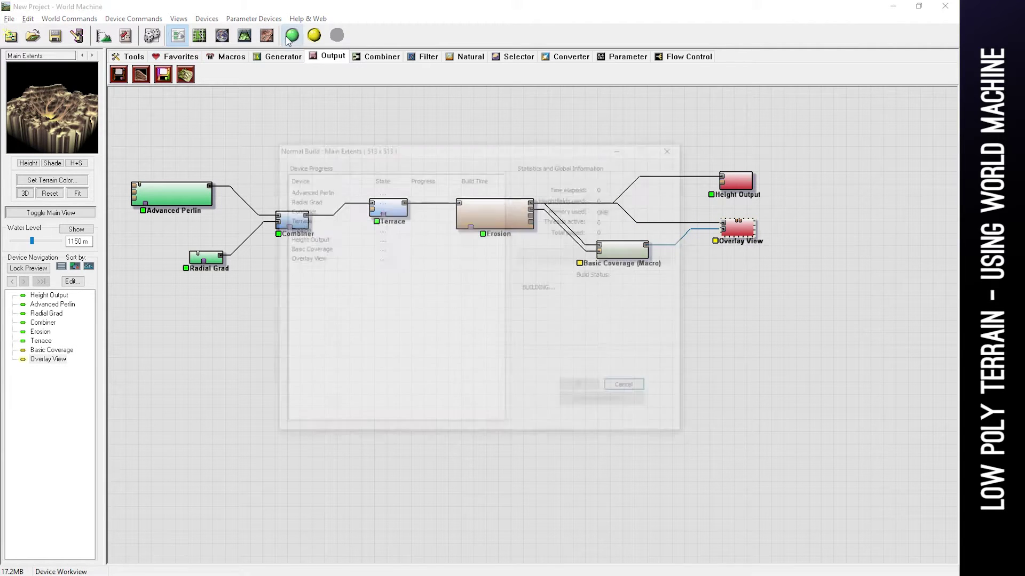
click(244, 36)
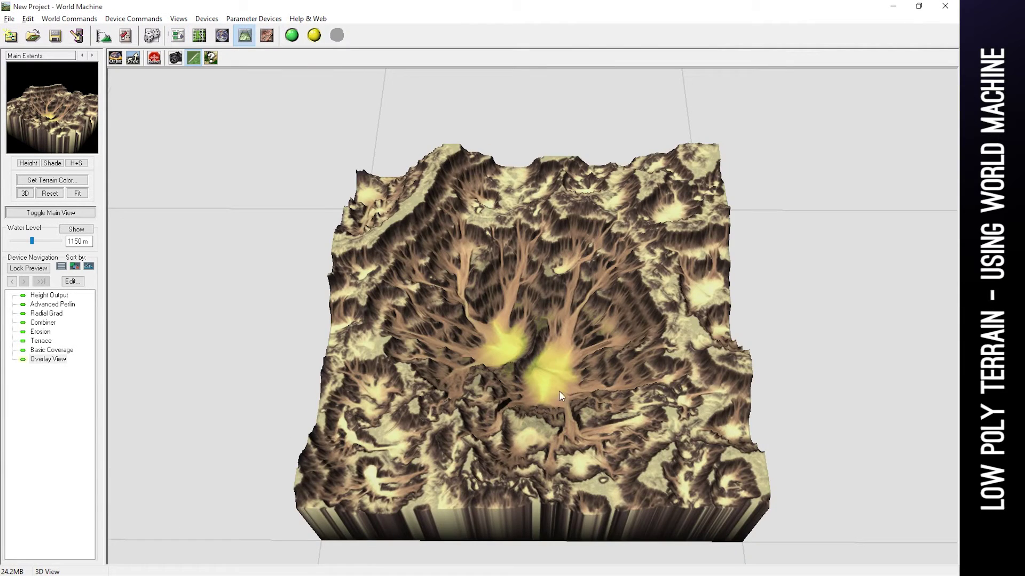
drag(558, 396, 517, 296)
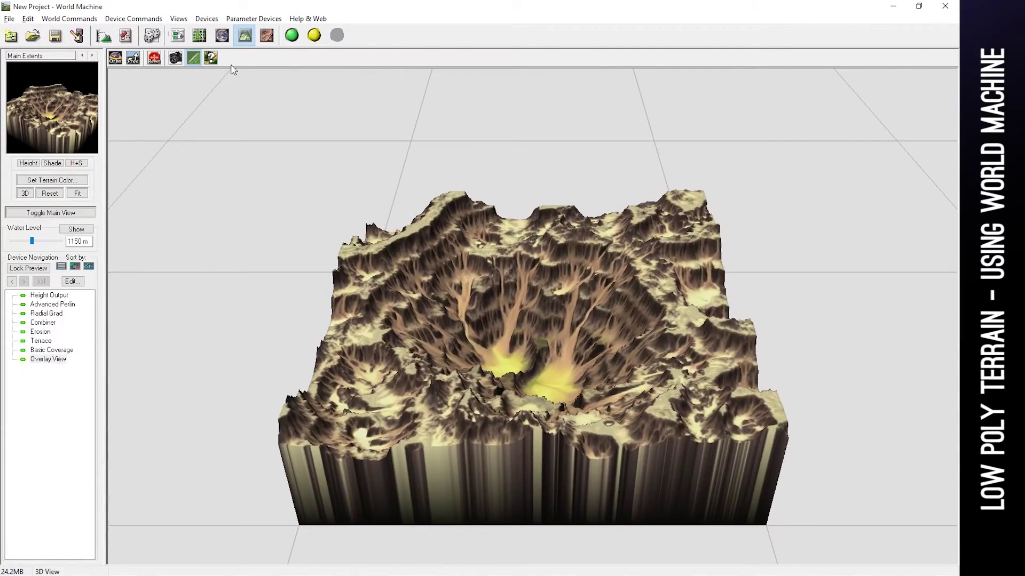
click(178, 37)
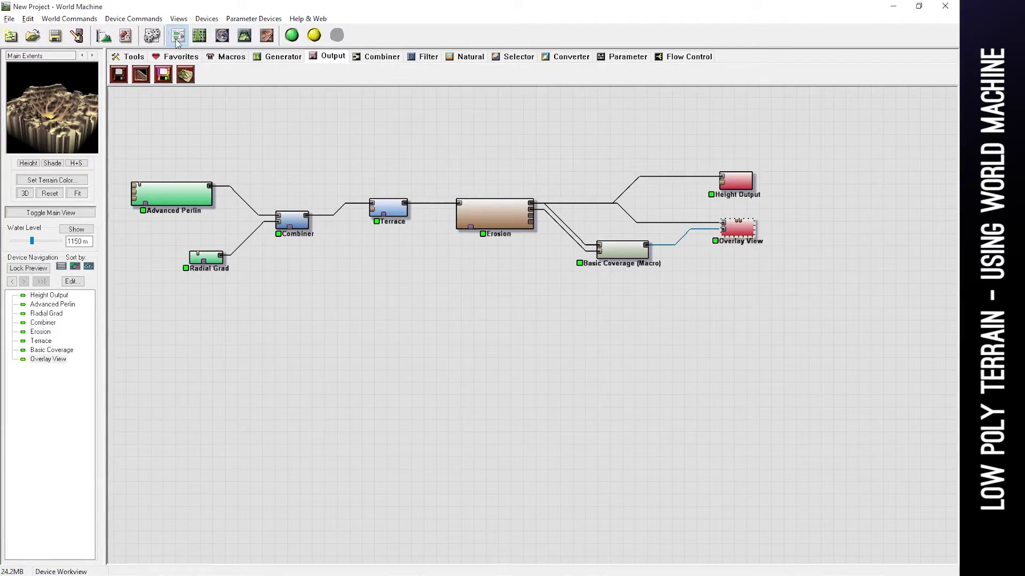
- Turn off Invert Height Cover in the Basic Coverage macro's properties
double_click(620, 259)
drag(550, 206, 583, 310)
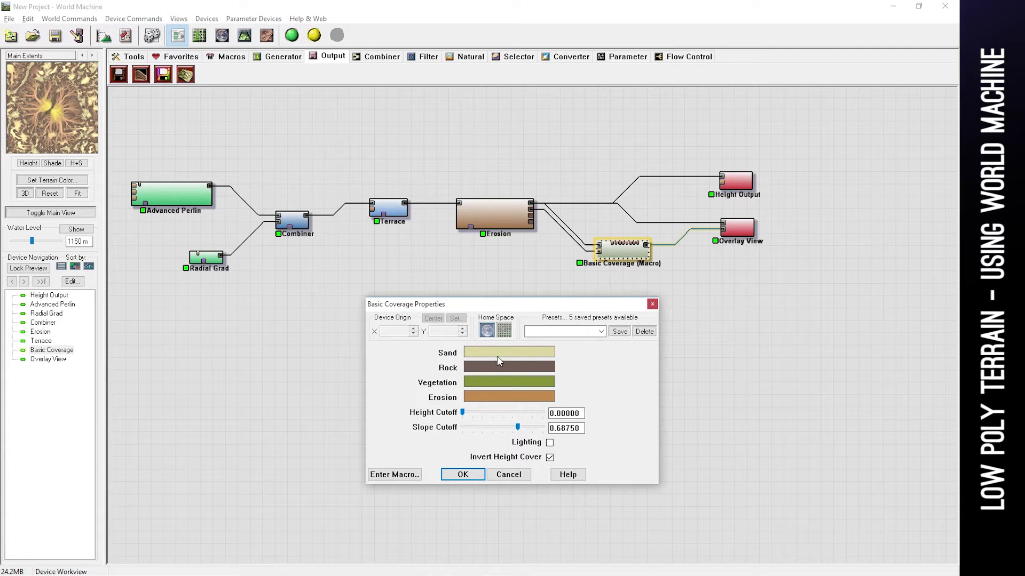
click(549, 458)
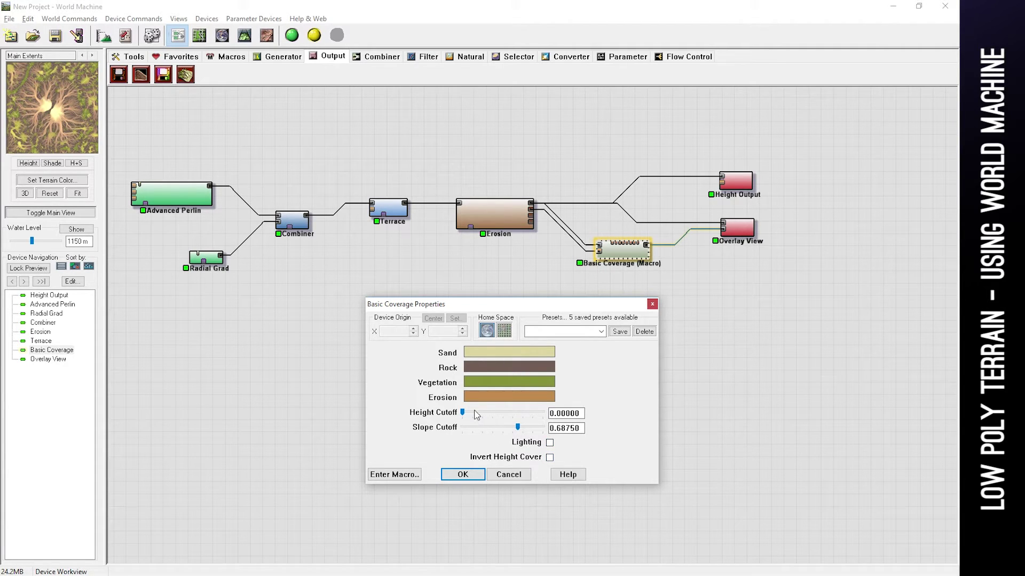
- Change Basic Coverage's Vegetation color to a dark green with RGB 50, 87, 32
click(496, 382)
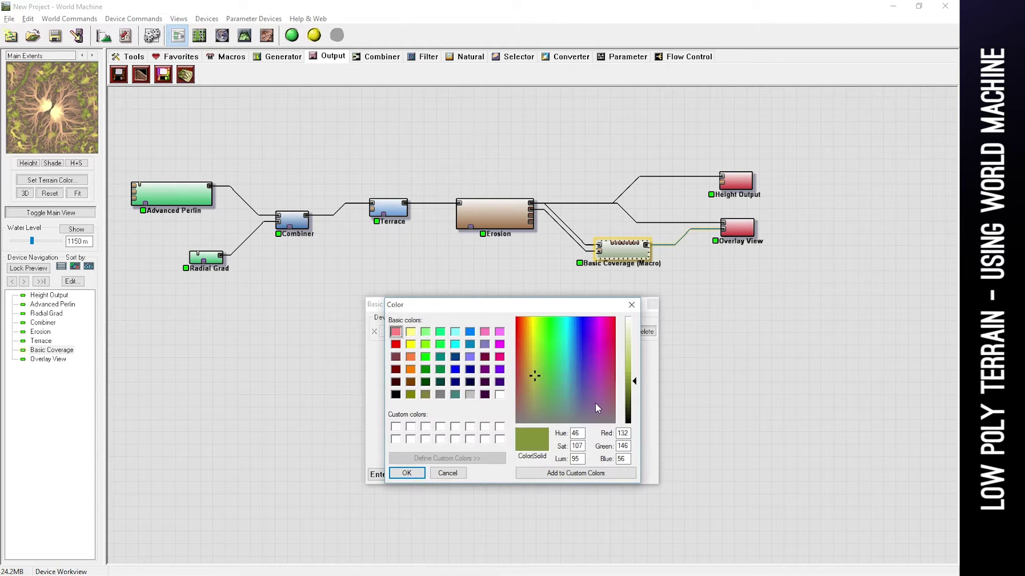
click(632, 400)
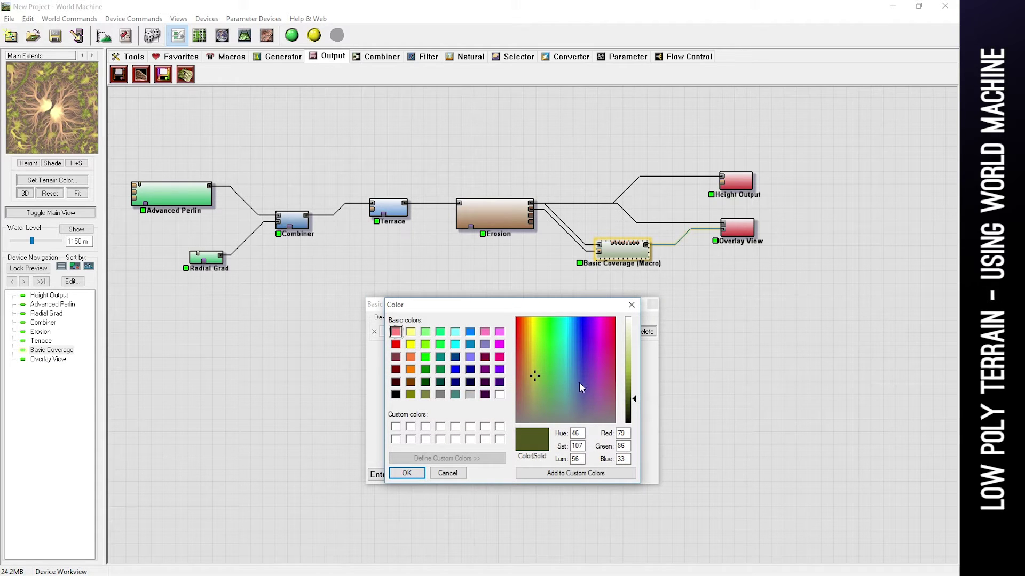
drag(552, 366, 544, 374)
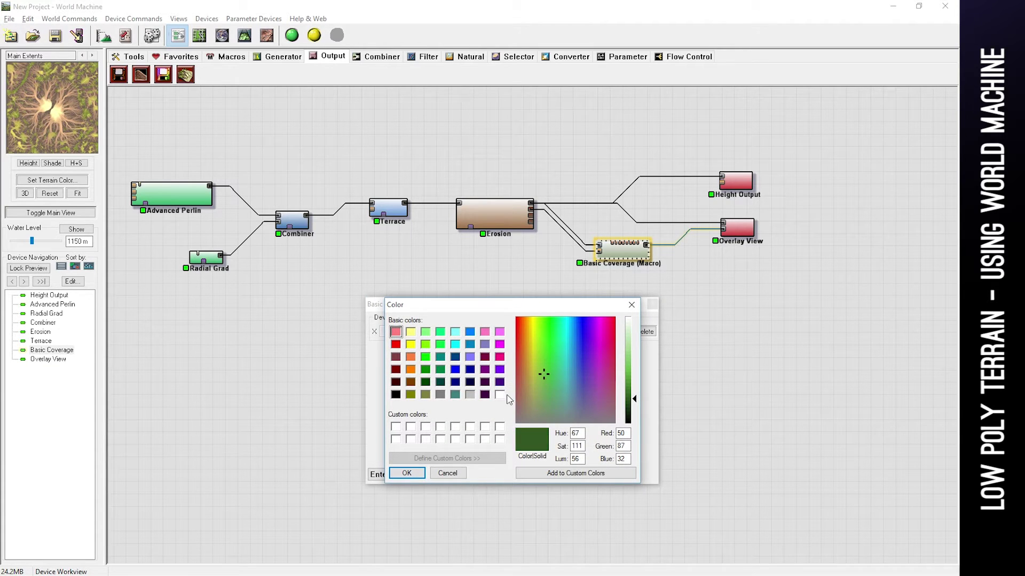
click(405, 473)
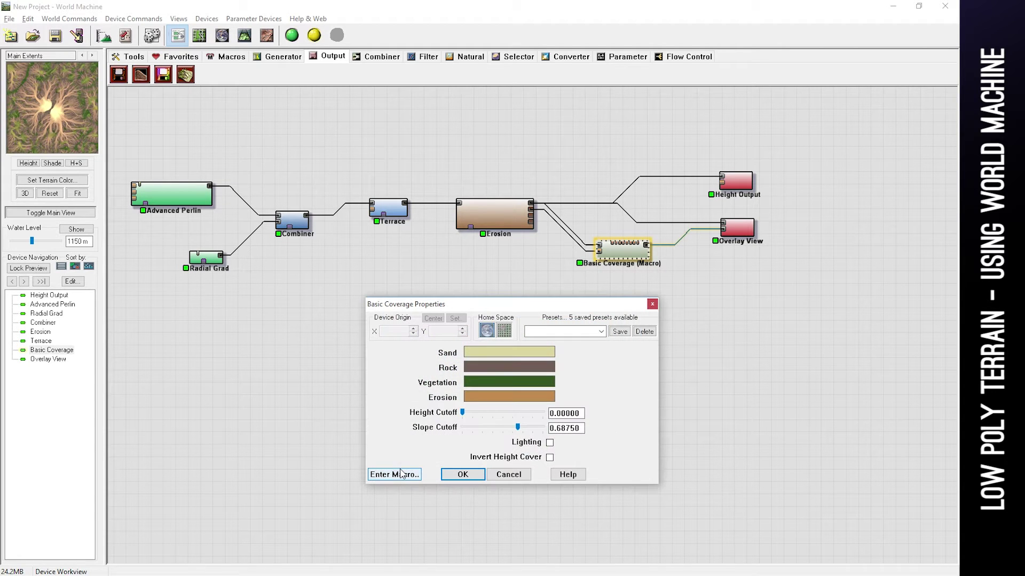
- Change Basic Coverage's Rock color to the light gray basic color with RGB 192, 192, 192
click(494, 368)
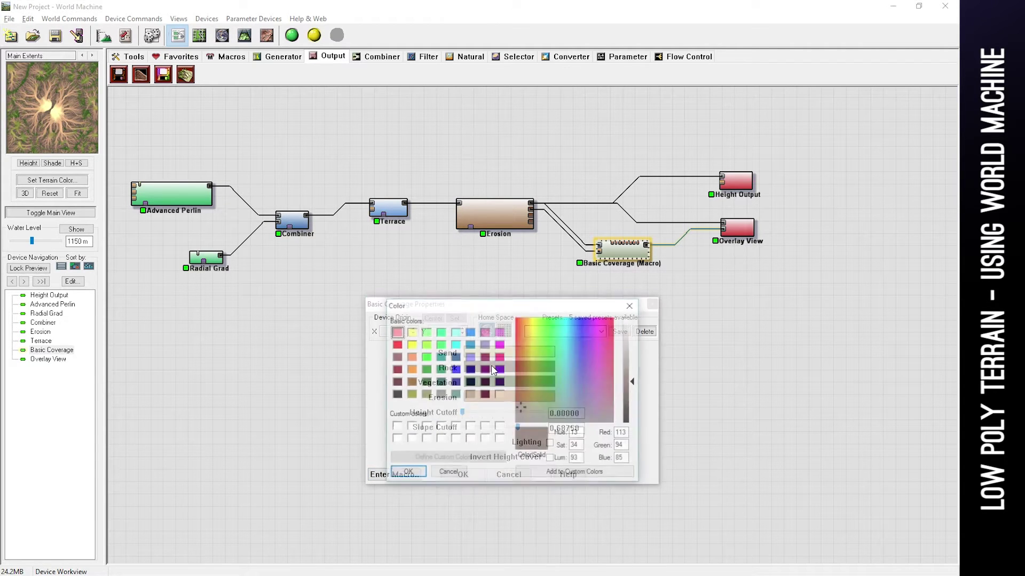
click(469, 394)
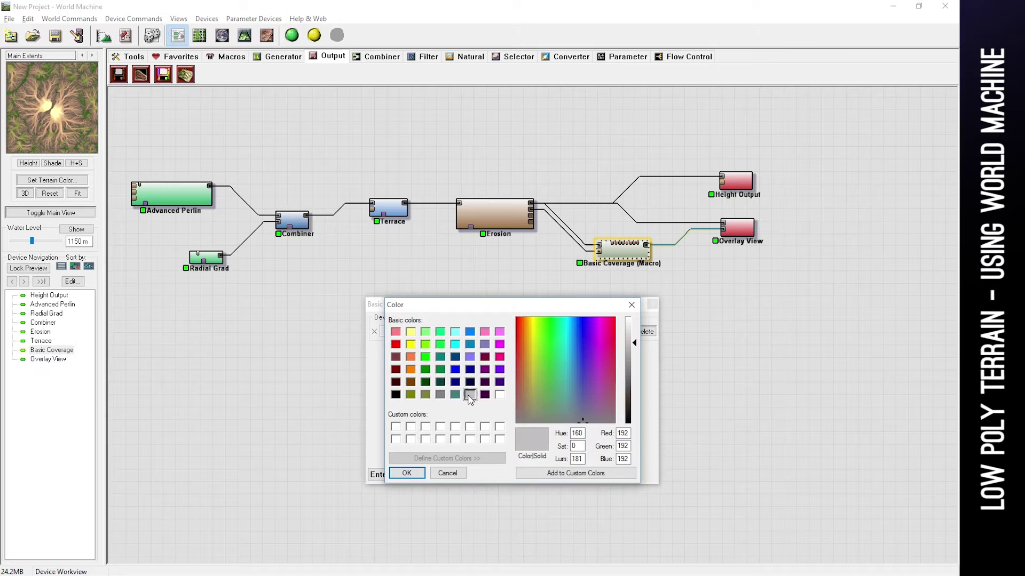
click(406, 473)
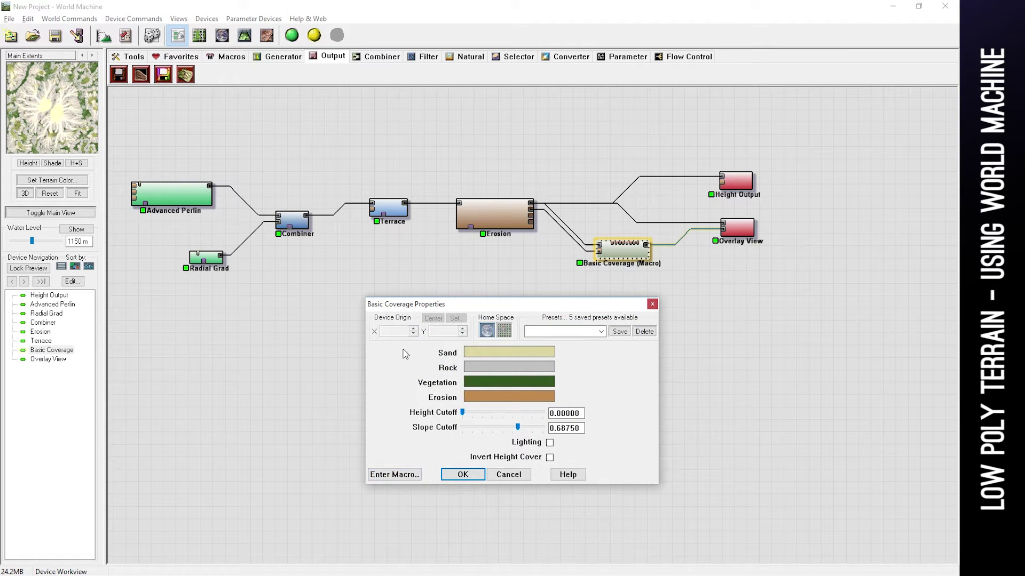
- Change Basic Coverage's Sand color to a dark brown with RGB 83, 56, 30
click(502, 355)
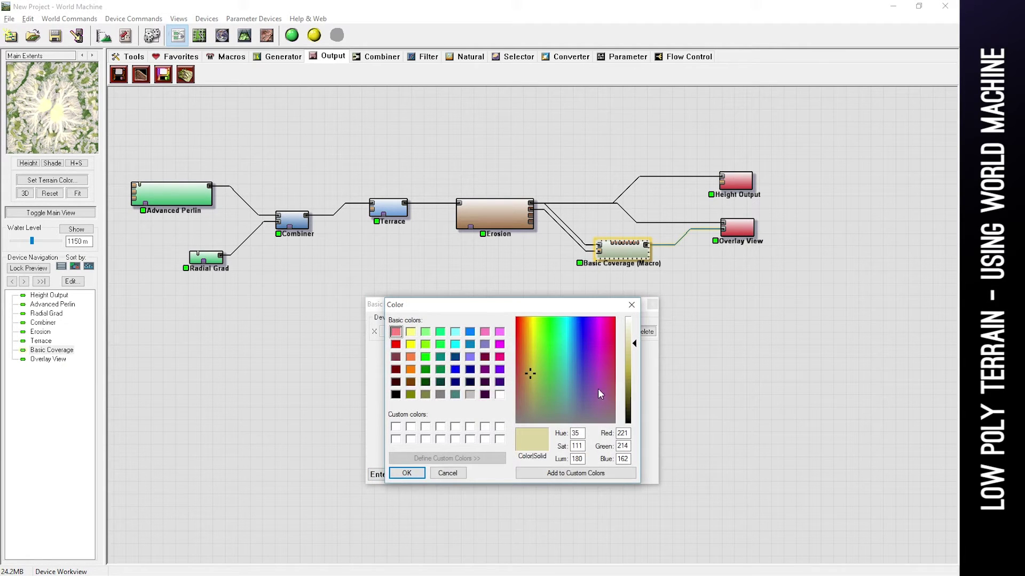
drag(627, 397, 633, 401)
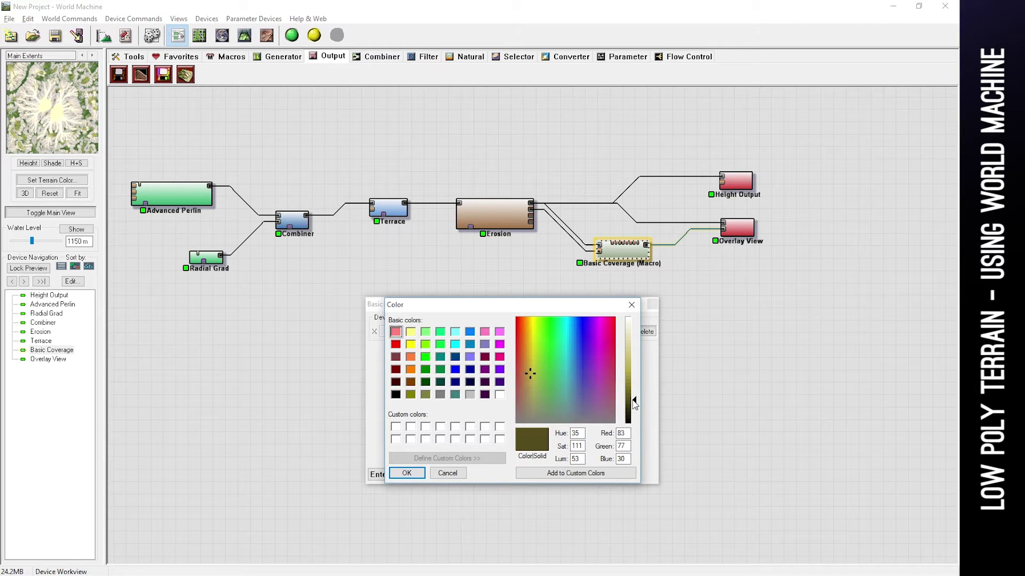
click(524, 373)
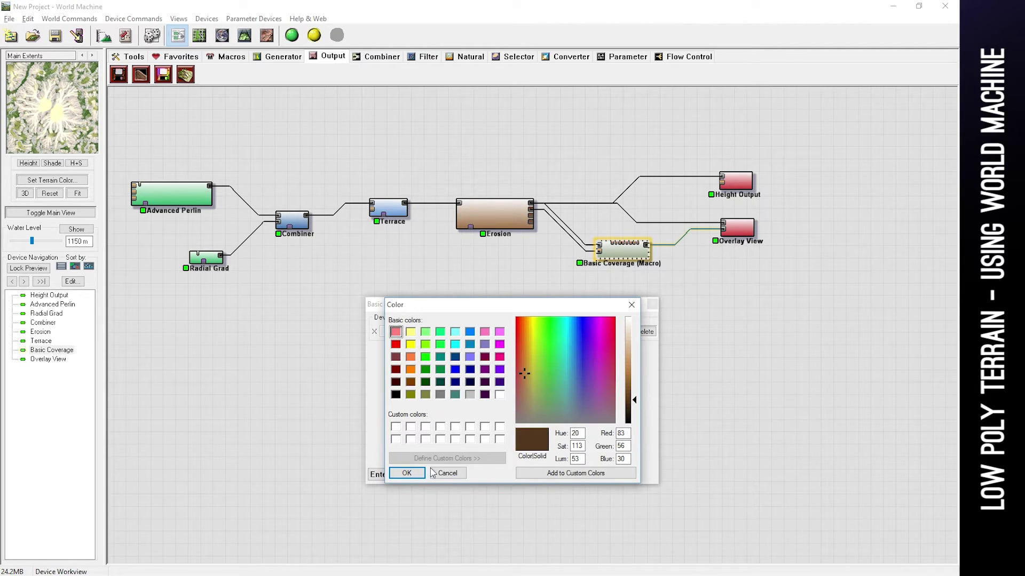
click(408, 474)
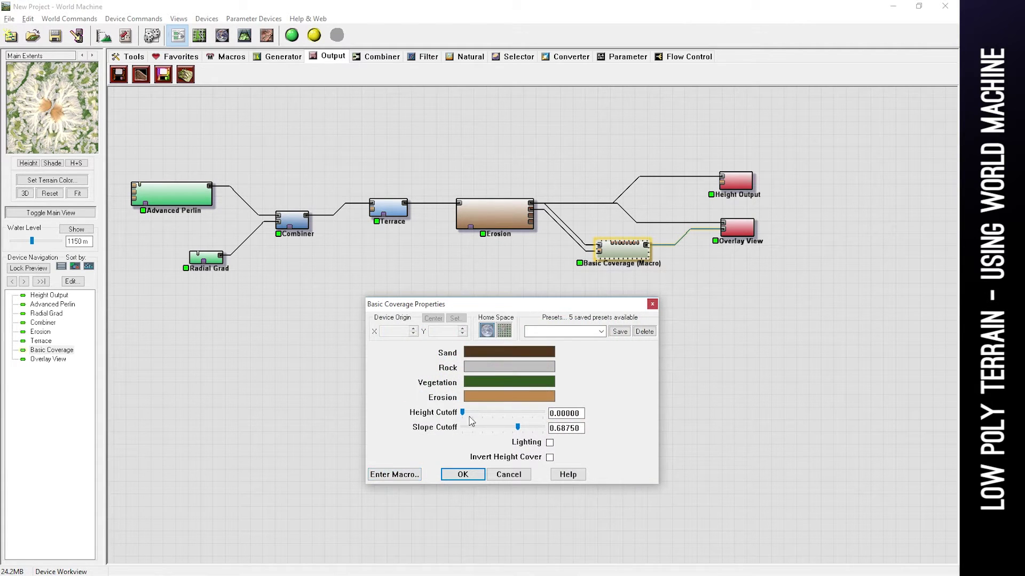
- Set Basic Coverage's Slope Cutoff to 0.84375 and Height Cutoff to 0.15625, and accept the properties
mouse_move(518, 427)
mouse_down()
mouse_move(544, 427)
mouse_move(528, 429)
mouse_up()
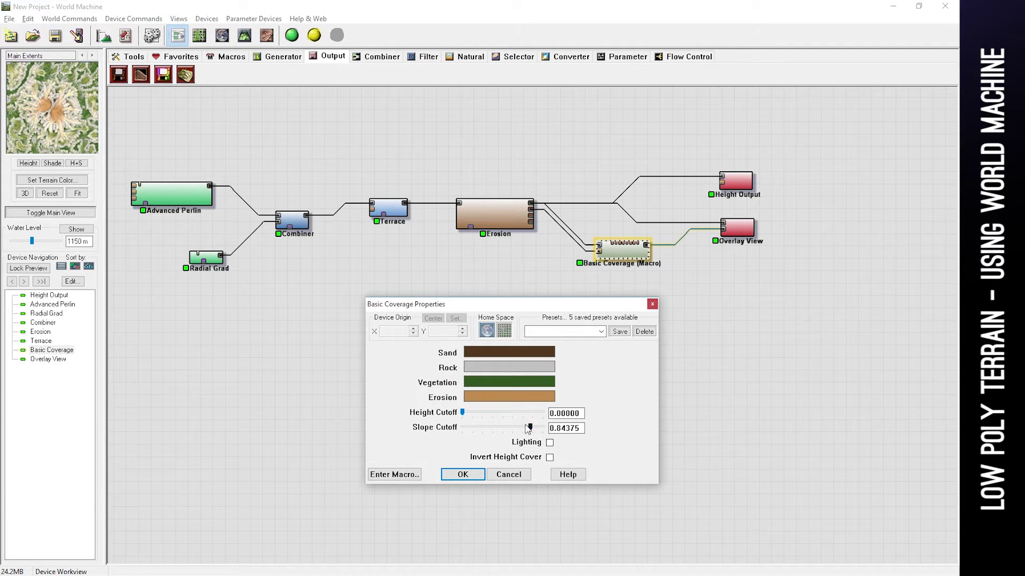
mouse_move(462, 413)
mouse_down()
mouse_move(507, 413)
mouse_move(481, 414)
mouse_up()
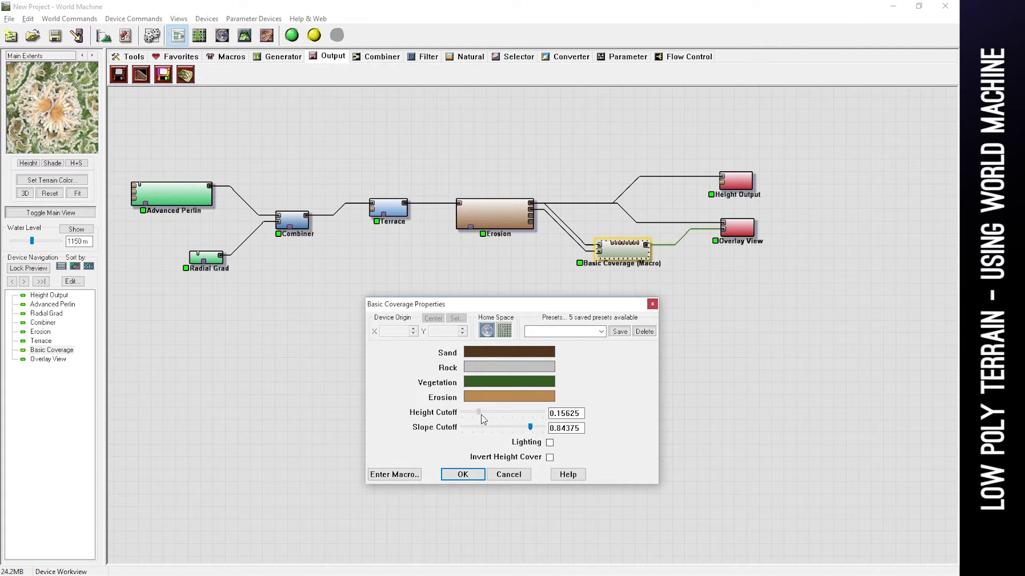
click(463, 474)
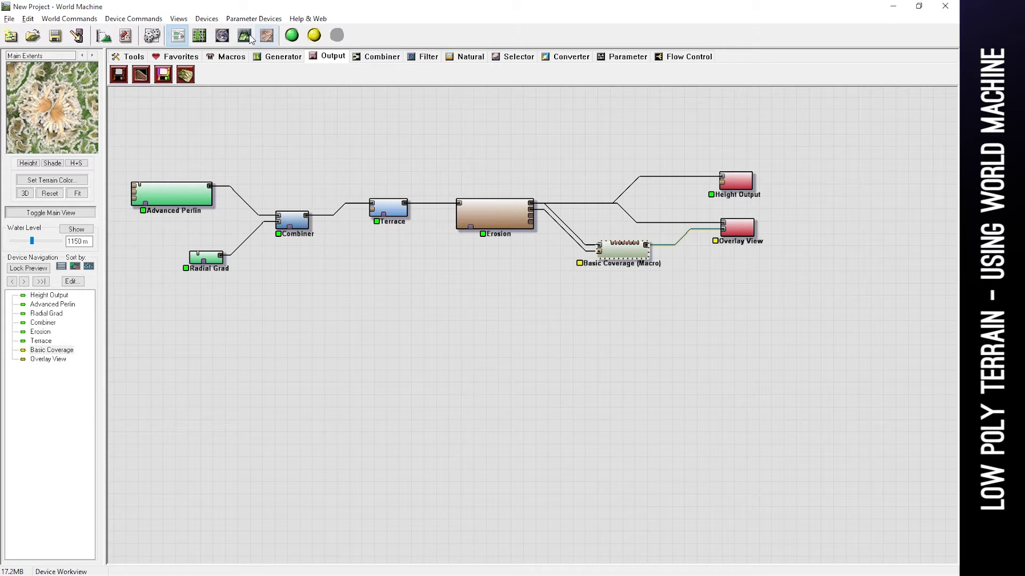
- Build the world and examine the recolored terrain in 3D through the Overlay View device
click(292, 36)
click(244, 36)
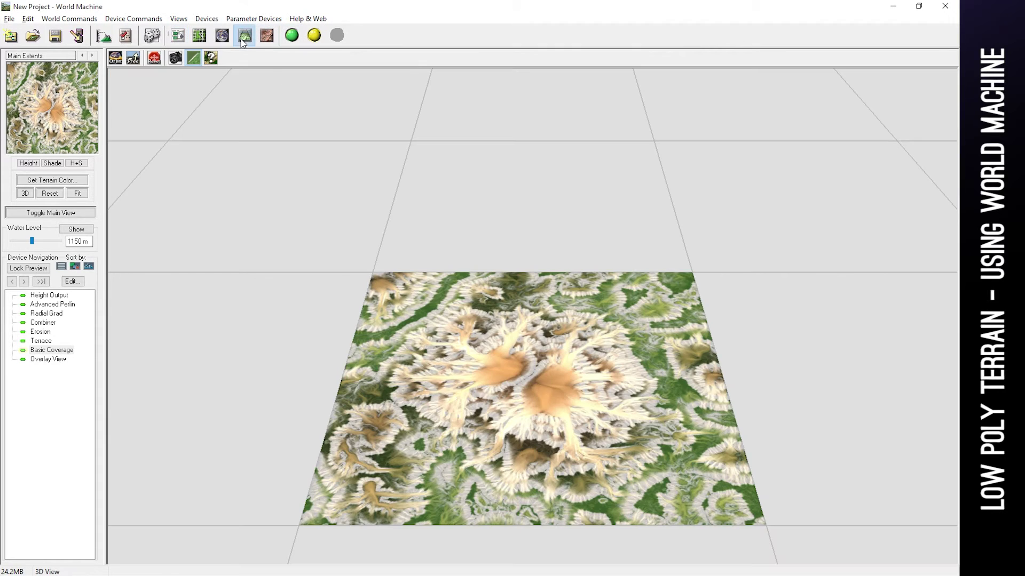
click(178, 36)
click(728, 233)
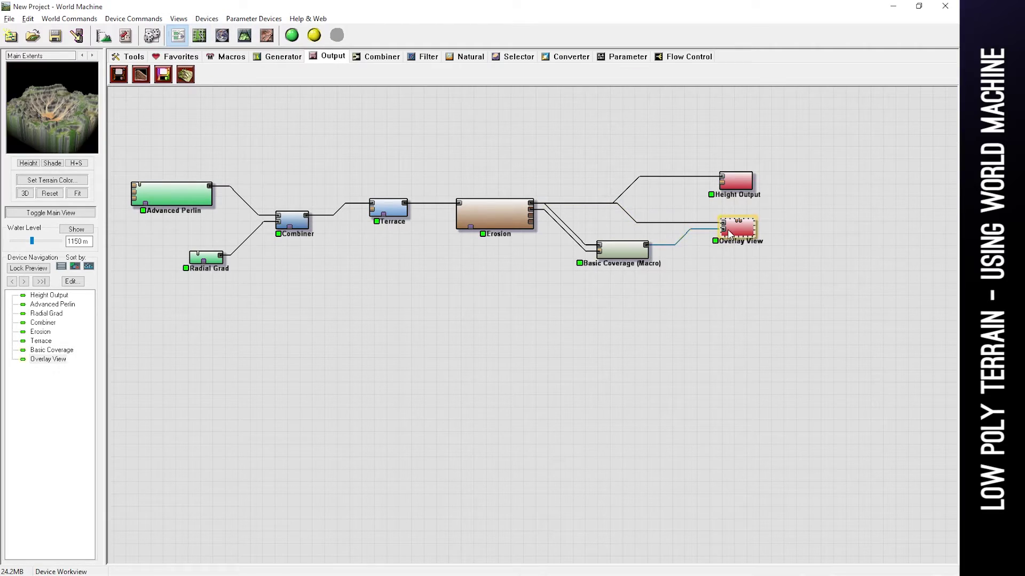
click(243, 36)
drag(493, 400, 467, 391)
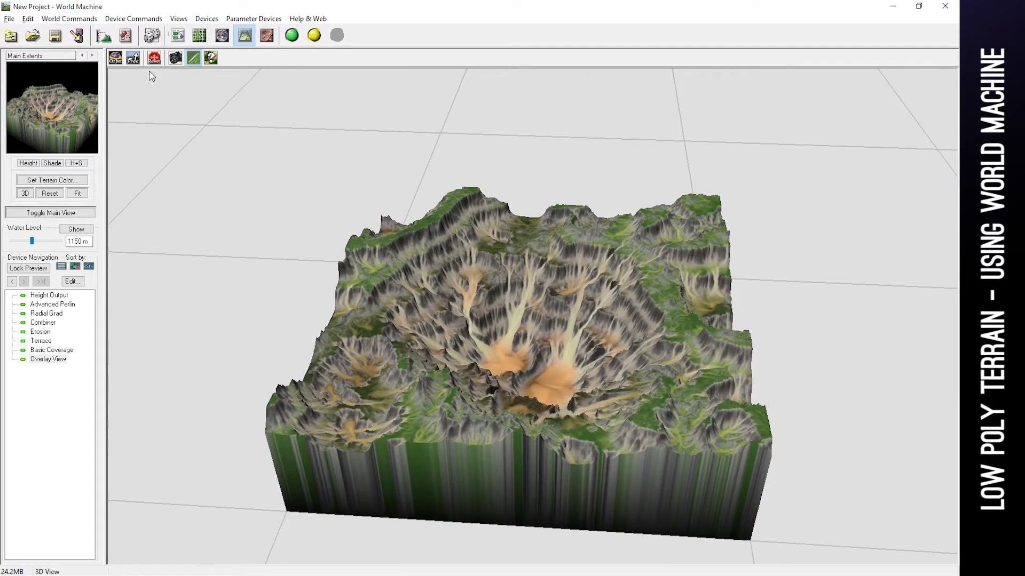
- Add a Bitmap Output device below Overlay View in the device graph and feed it with Basic Coverage's output
click(178, 37)
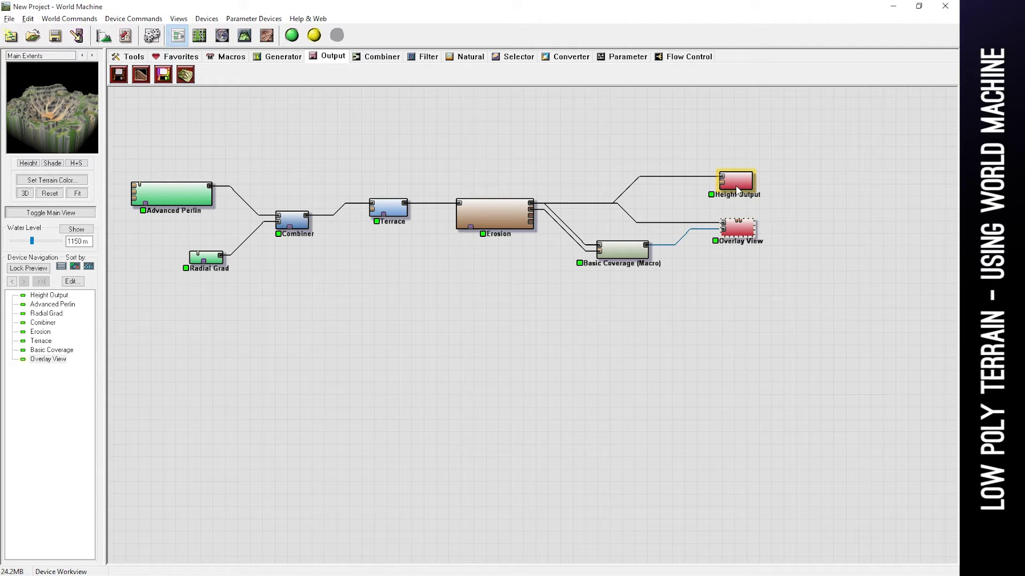
drag(163, 75, 742, 288)
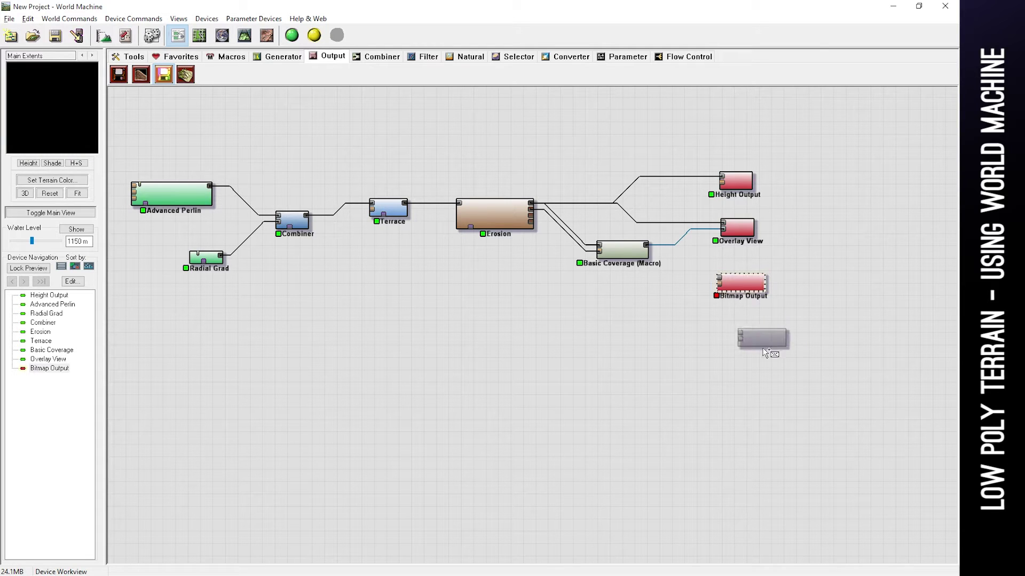
click(644, 249)
drag(645, 248, 722, 288)
- Set the Bitmap Output's file to color.bmp in the LowPolyGame Assets folder, and accept the properties
double_click(744, 284)
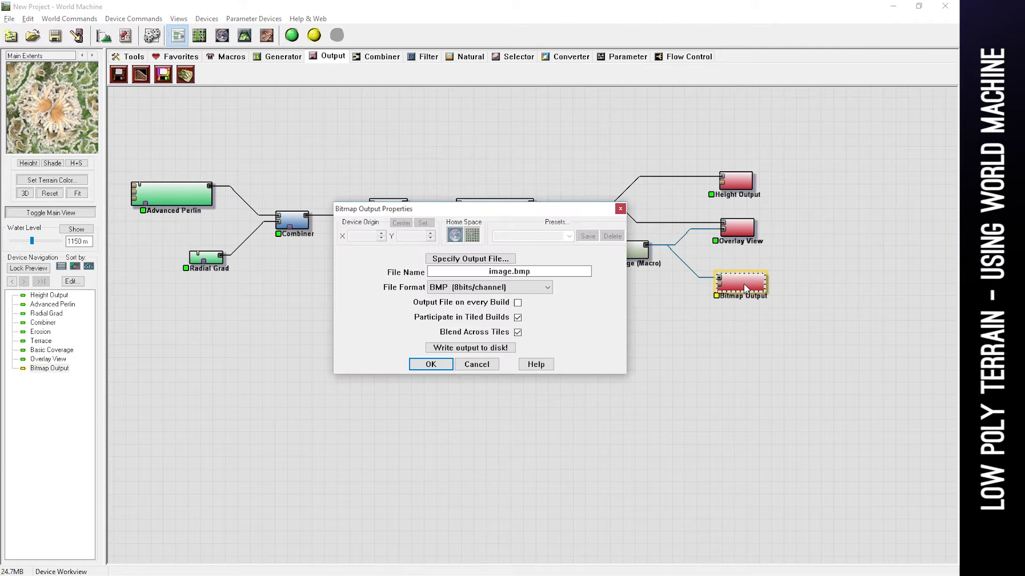
click(501, 260)
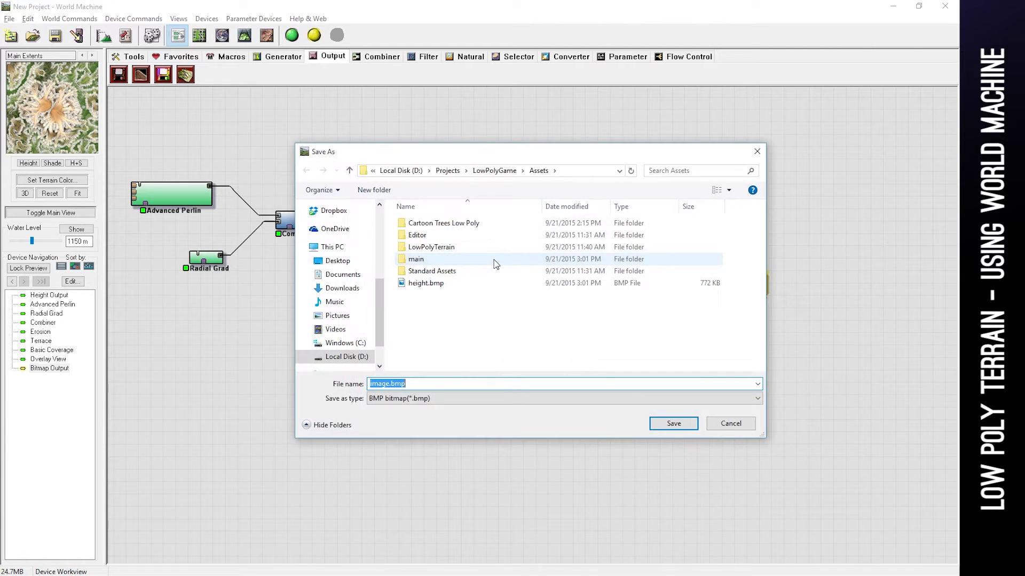
click(420, 284)
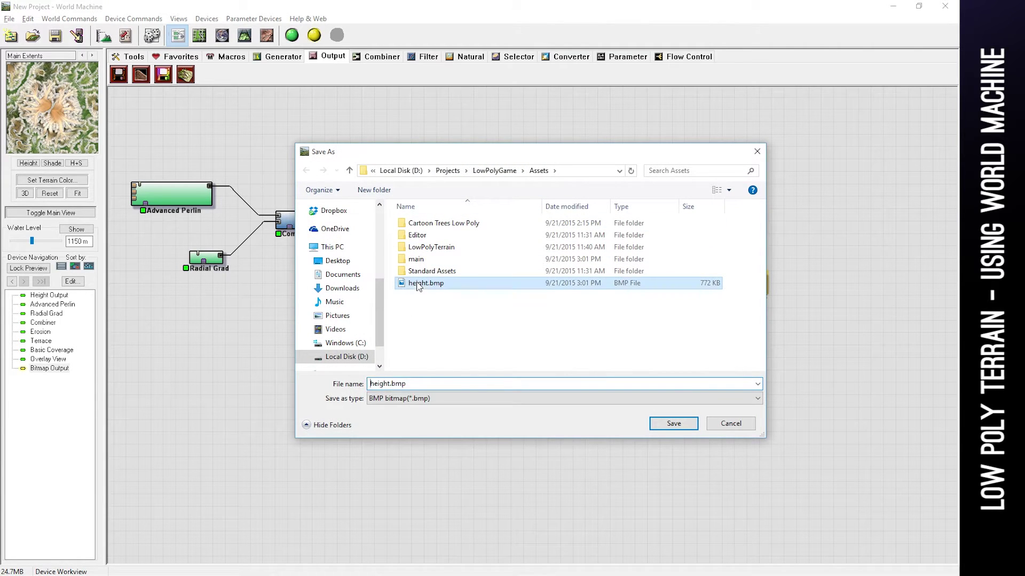
click(391, 384)
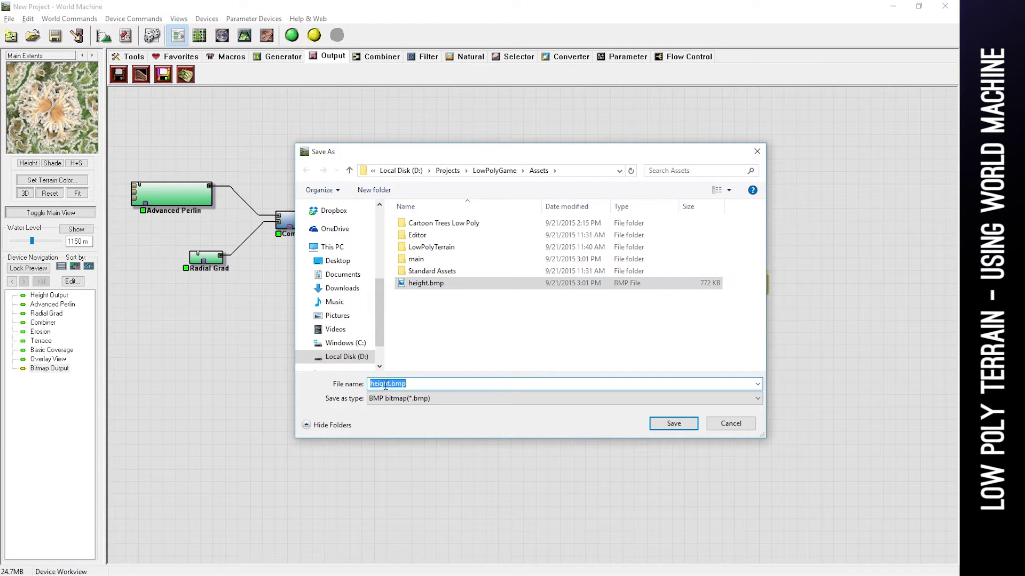
text(col)
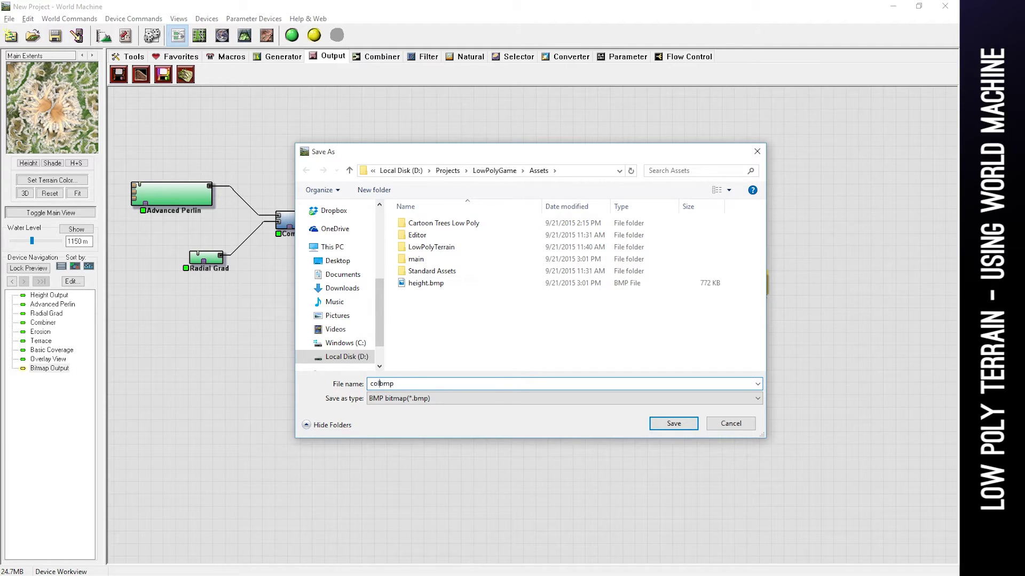
text(or.)
key(Return)
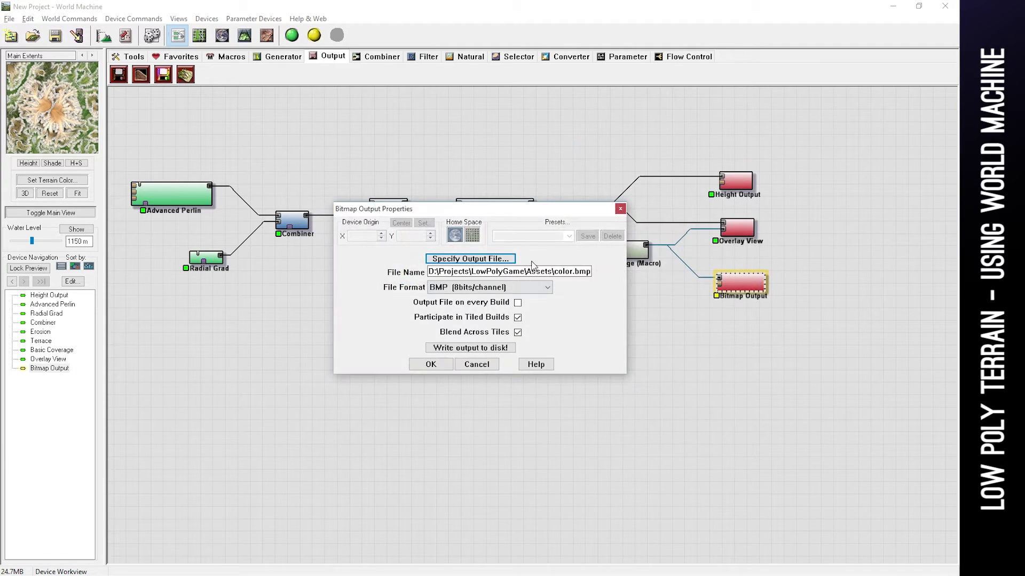
click(431, 365)
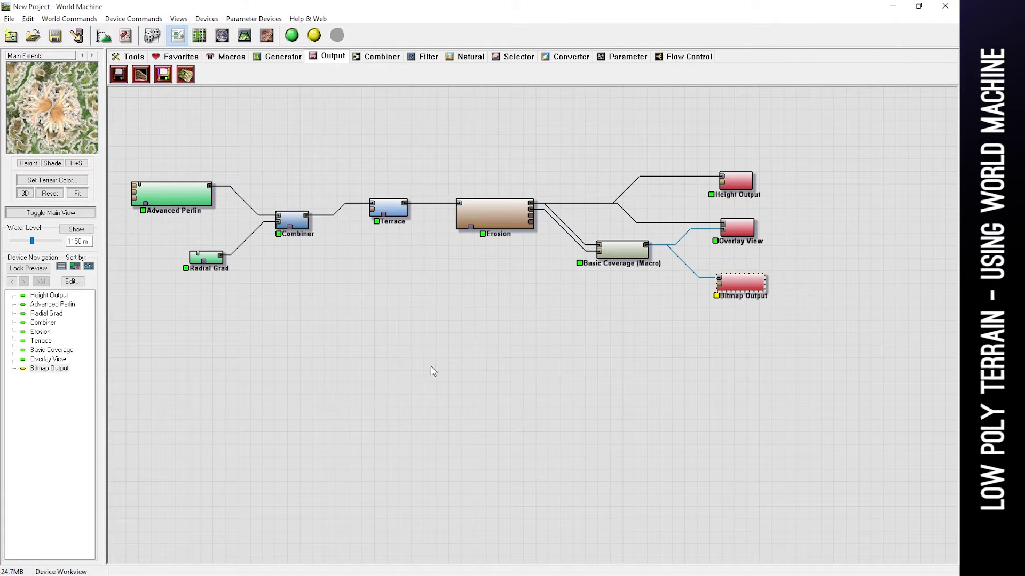
- Export all world file outputs from the Output Manager and close it
click(78, 35)
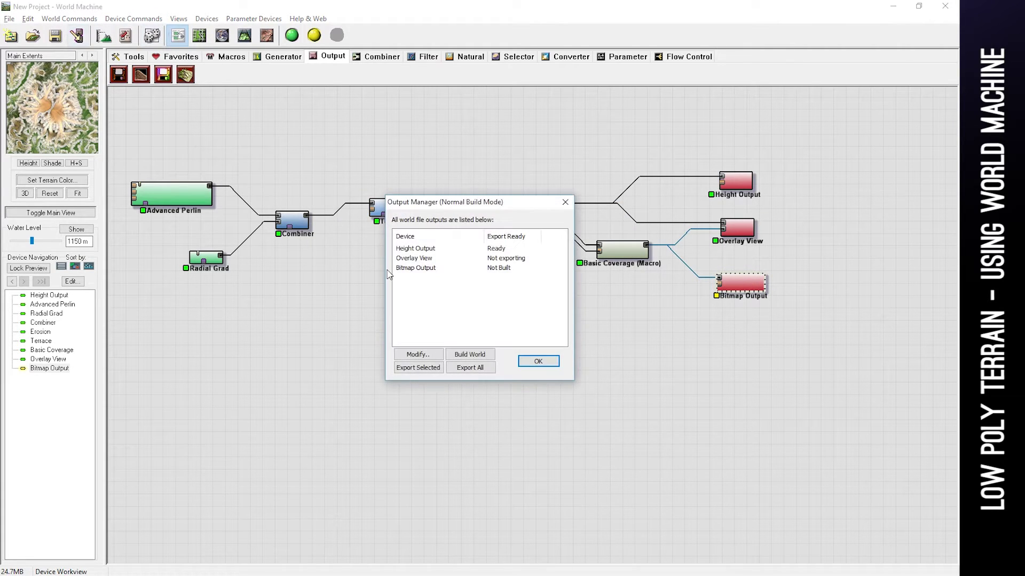
click(479, 369)
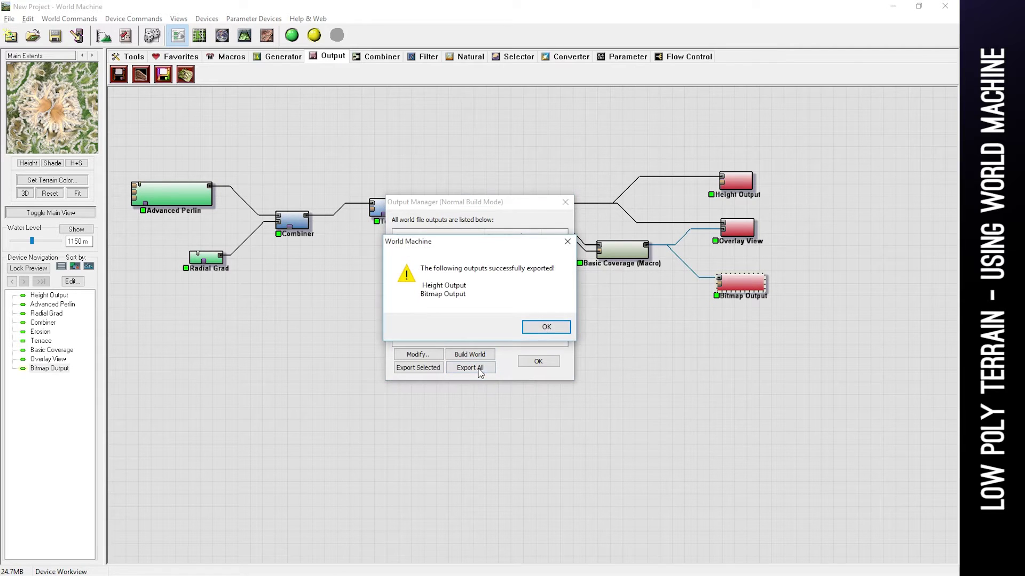
click(546, 327)
click(533, 362)
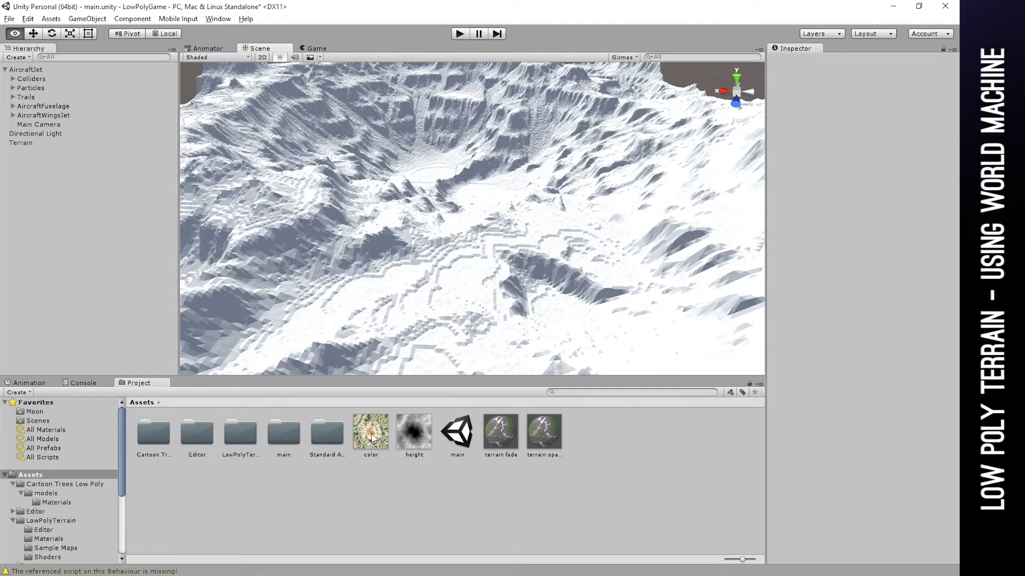
- In Unity, enable vertex color generation on Terrain, assign the color texture as Source Color Map, and generate the meshes
click(15, 143)
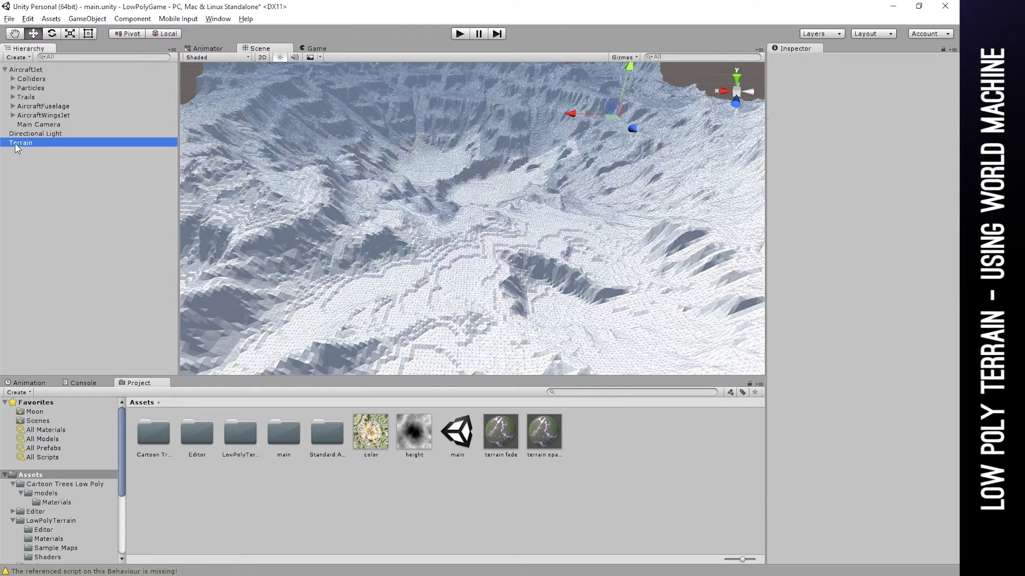
click(846, 162)
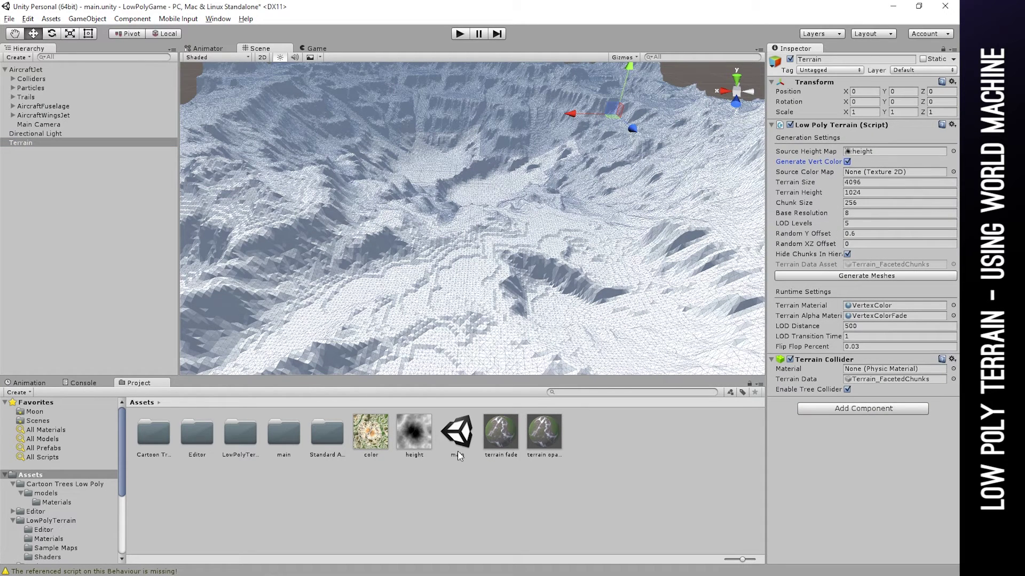
drag(371, 432, 889, 171)
click(874, 279)
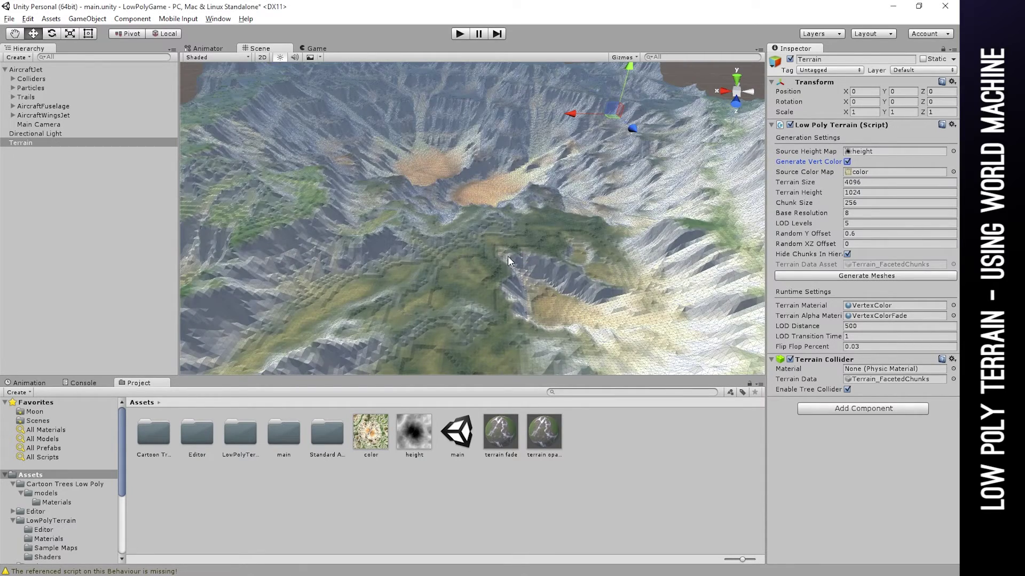
scroll(514, 230, down, 3)
click(666, 85)
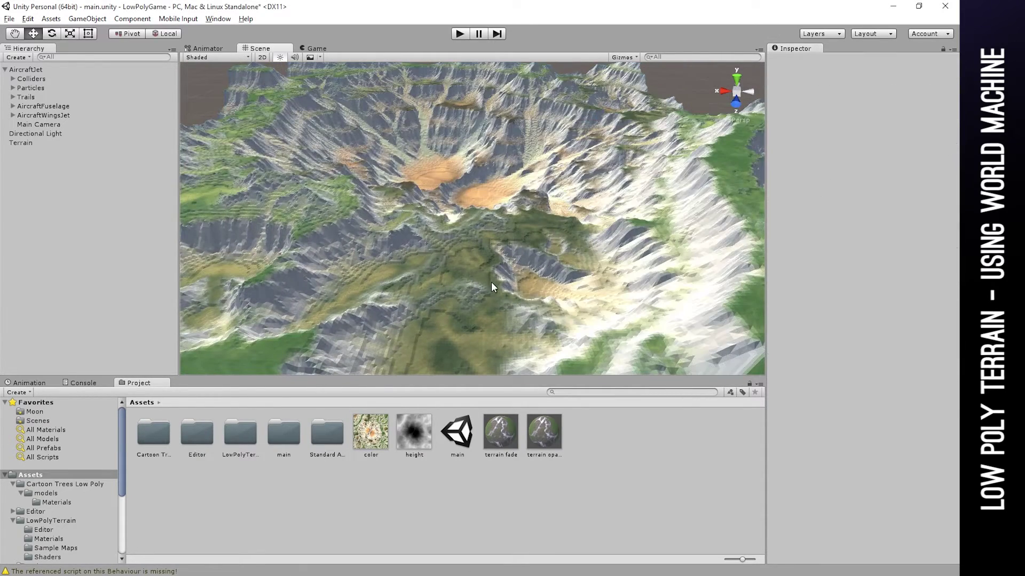
alt+drag(589, 317, 506, 171)
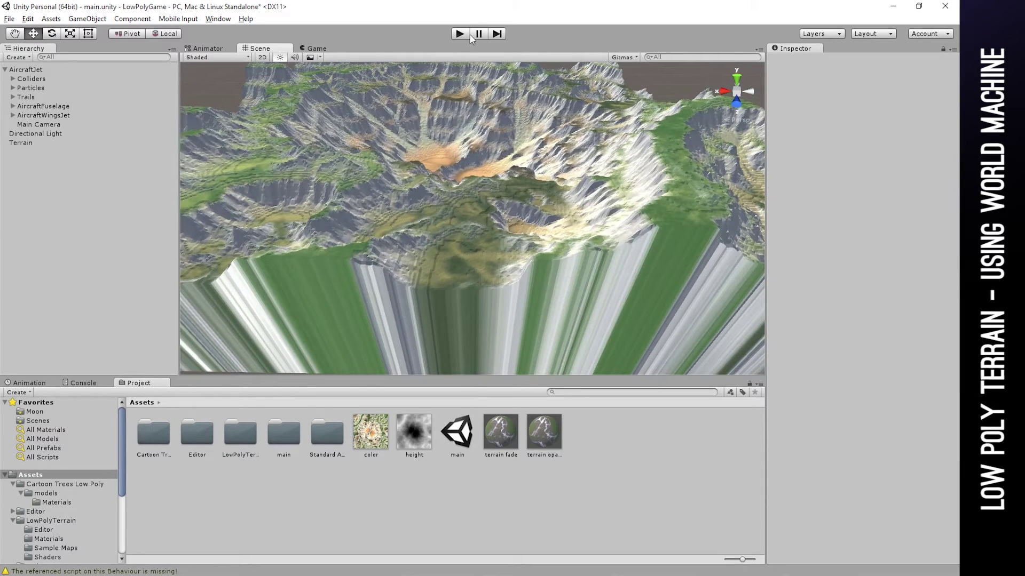
- Raise AircraftJet above the terrain to Y 604.81 and shift it to about X 1471, Z 3592
click(25, 70)
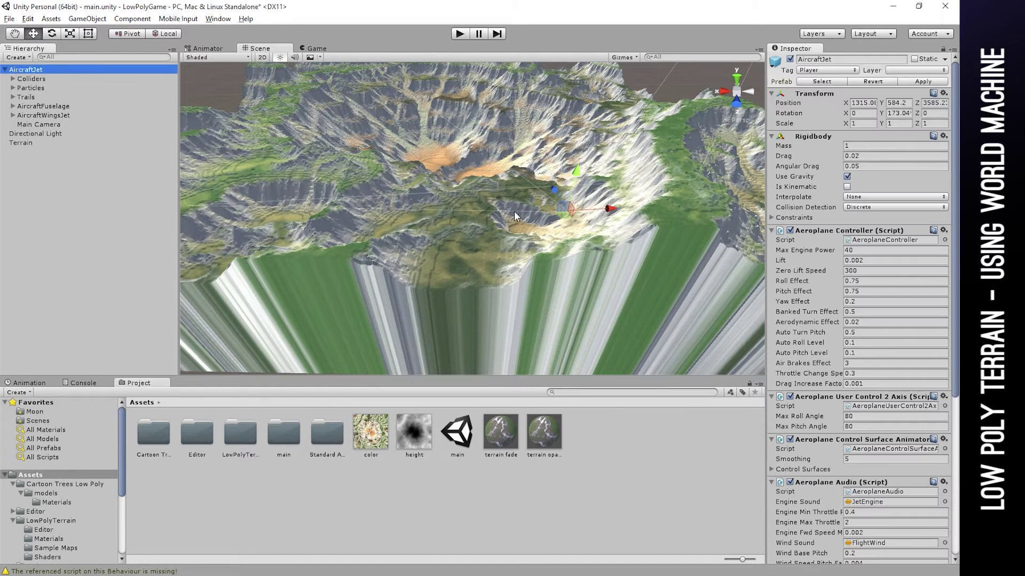
key(f)
scroll(578, 251, down, 2)
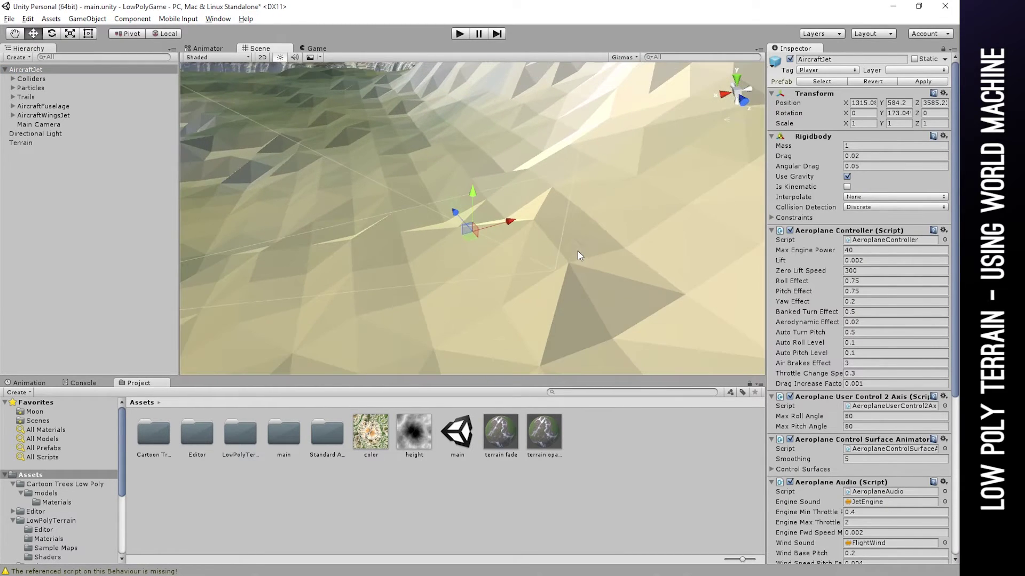
drag(469, 196, 476, 90)
scroll(482, 153, down, 8)
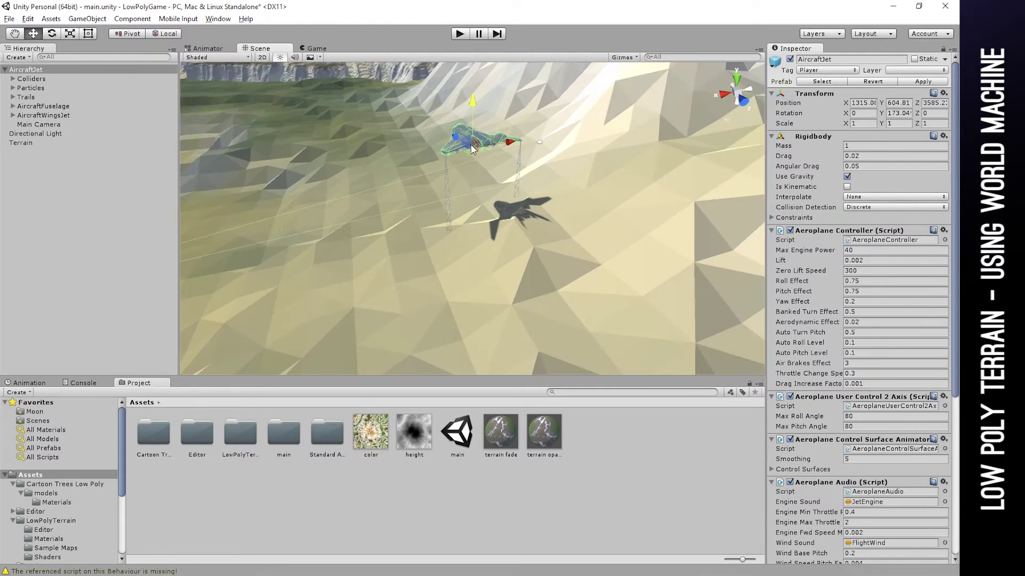
scroll(481, 152, down, 5)
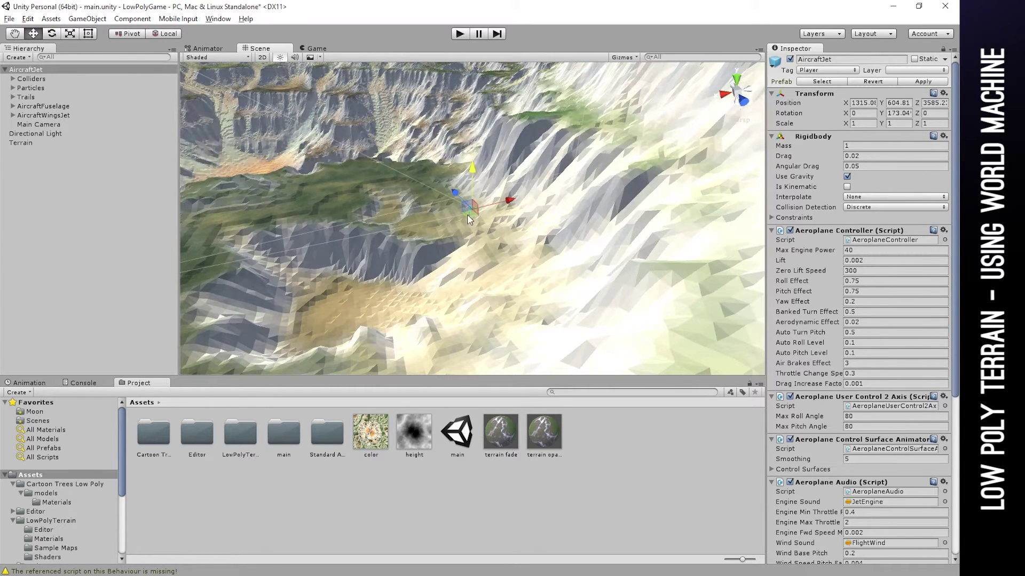
drag(468, 218, 395, 169)
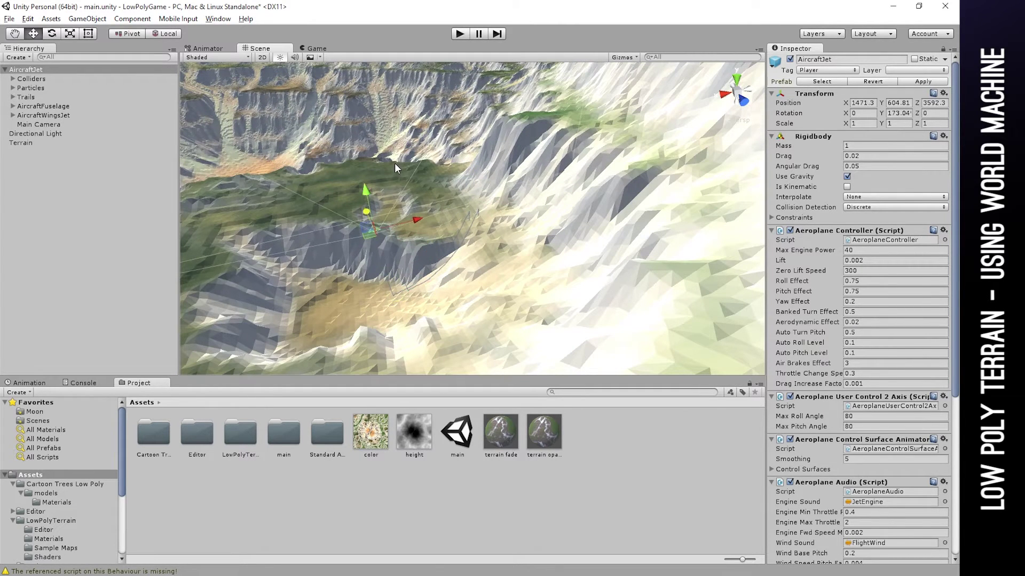
- Raise AircraftJet to Y 708.6, and run a test flight over the terrain in play mode
alt+drag(488, 284, 411, 288)
drag(366, 174, 354, 103)
click(459, 34)
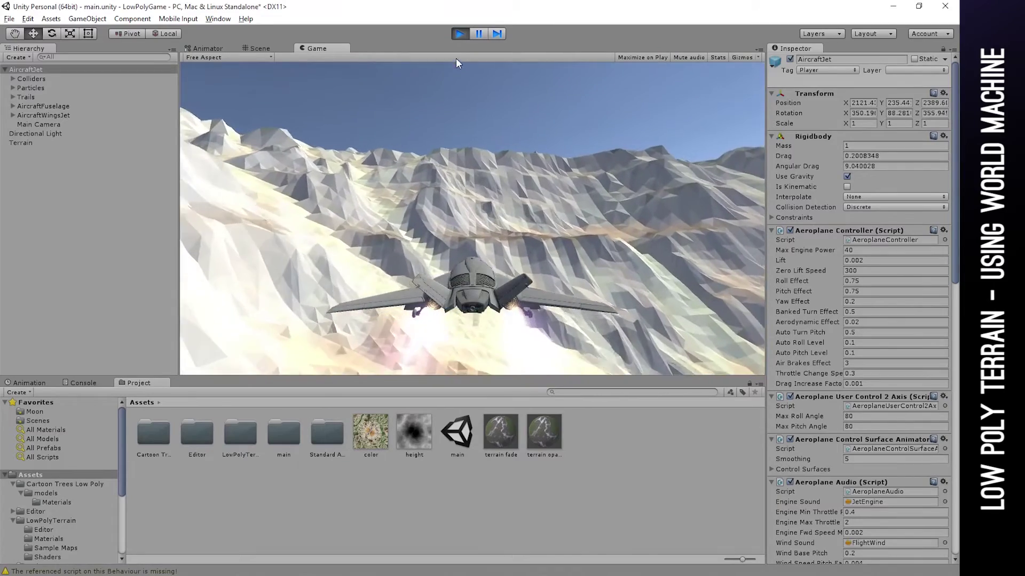
click(459, 33)
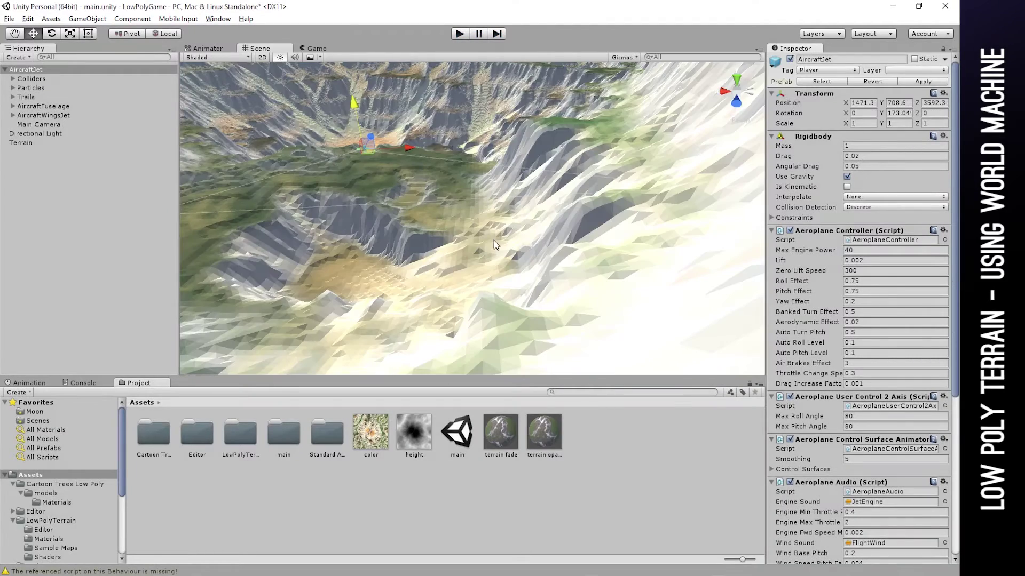
- Switch to World Machine, line up the Combiner with Terrace, and move Radial Grad further below Advanced Perlin
scroll(496, 236, down, 5)
alt+drag(494, 233, 491, 263)
alt+drag(490, 244, 504, 282)
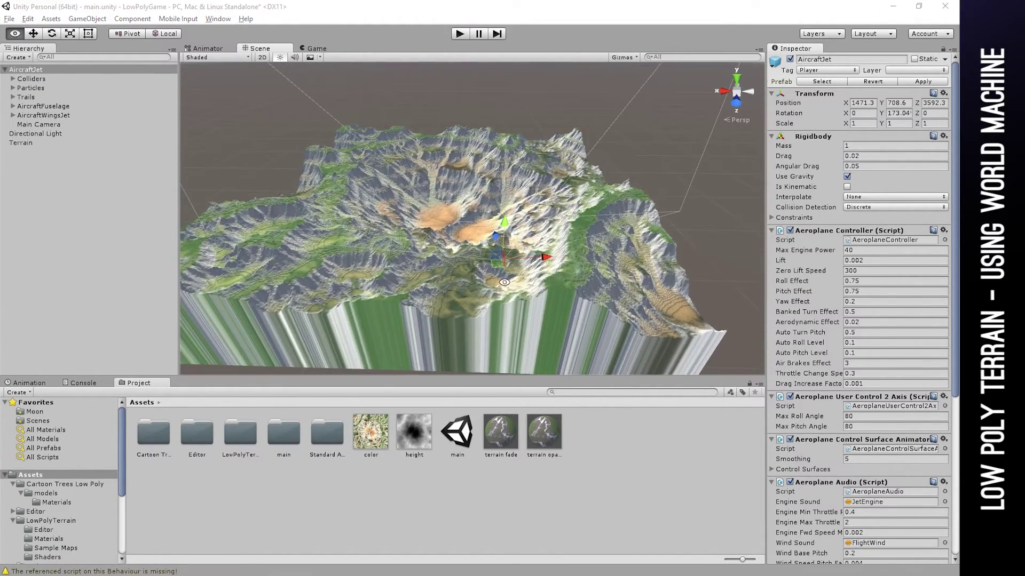
key(alt+Tab)
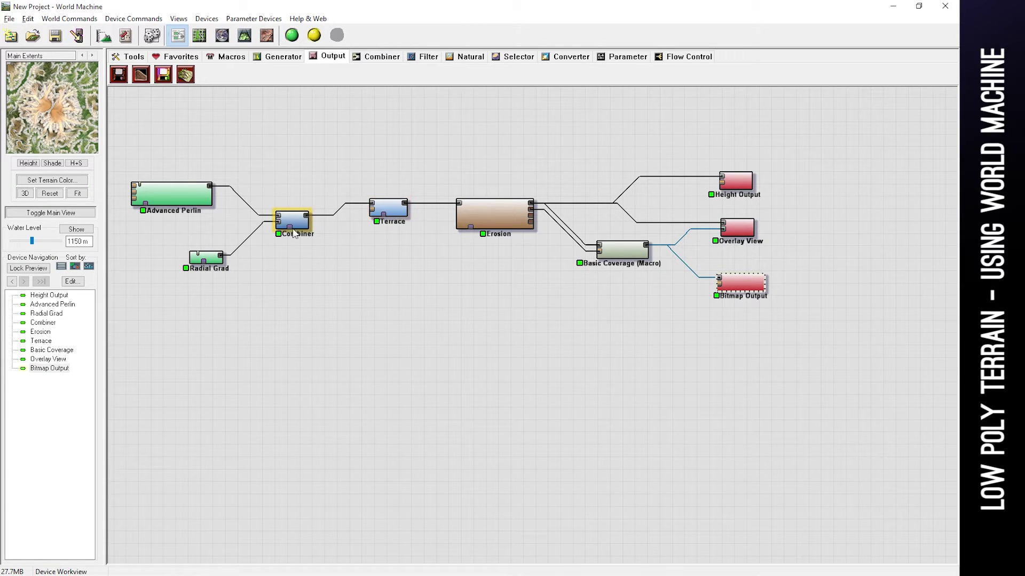
drag(299, 226, 299, 213)
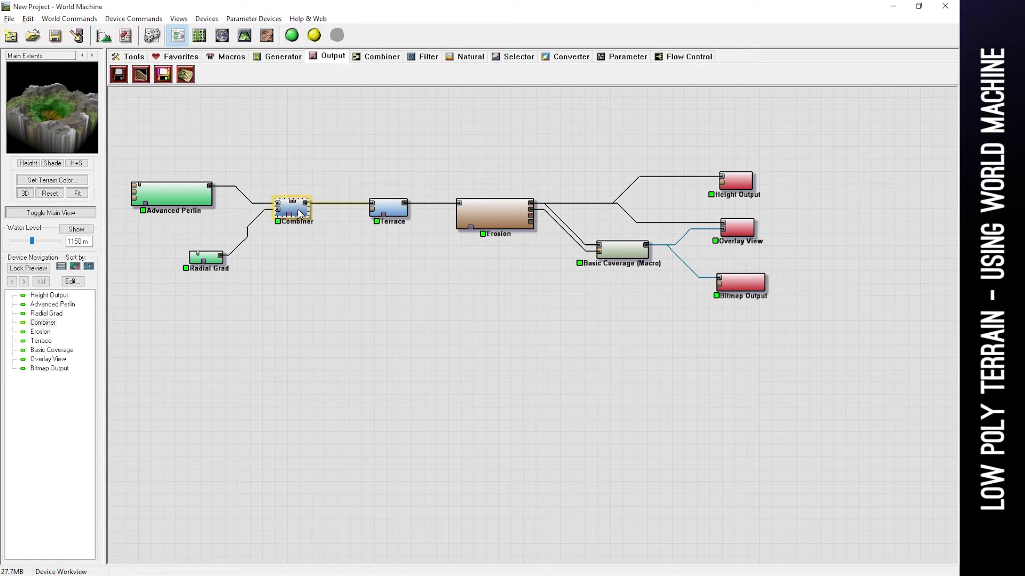
click(394, 210)
drag(216, 261, 194, 270)
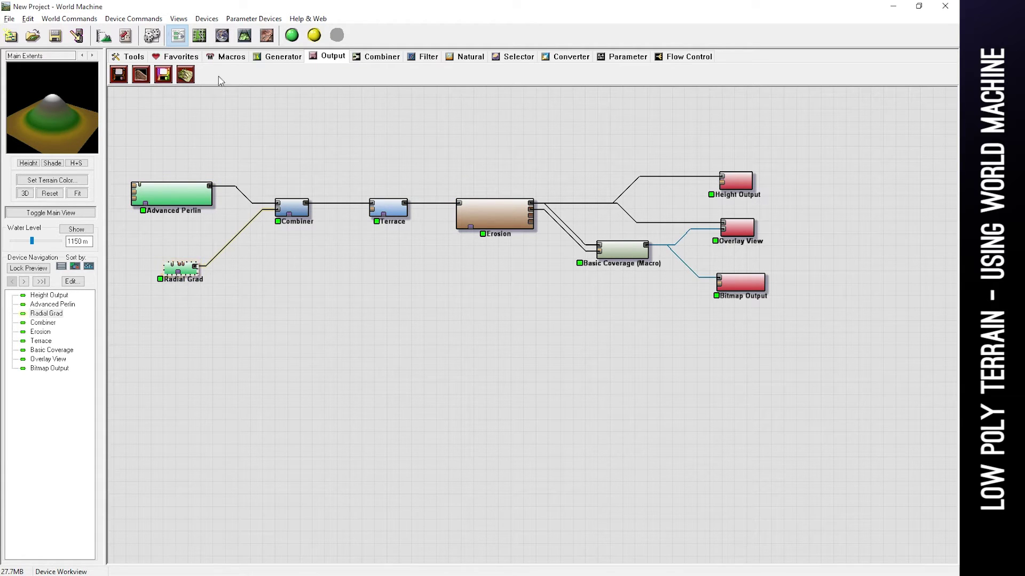
- Move Radial Grad's origin to the lower-right corner of the render extents in the layout, and return to the device workview
click(199, 36)
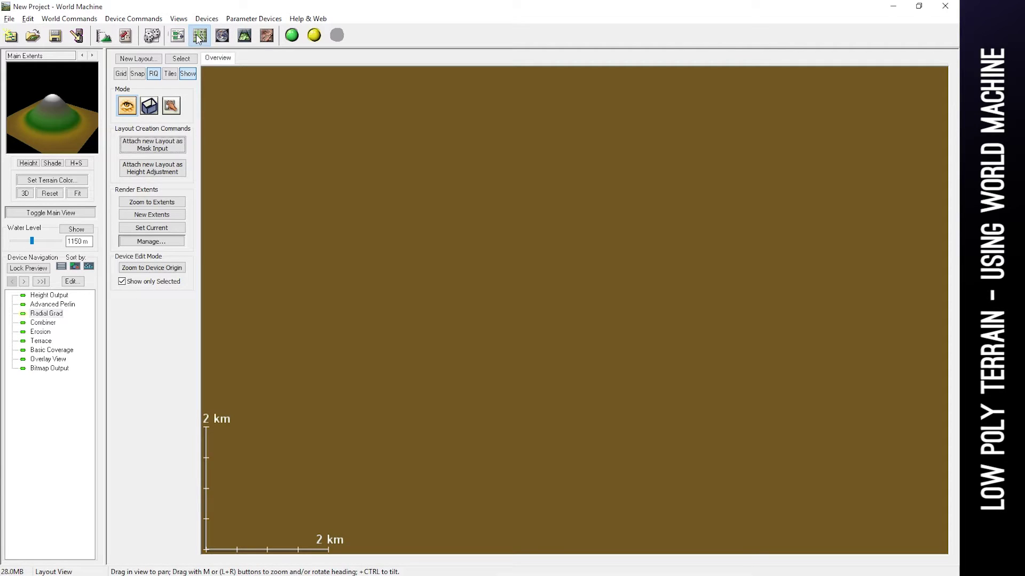
scroll(455, 385, down, 6)
scroll(447, 375, up, 3)
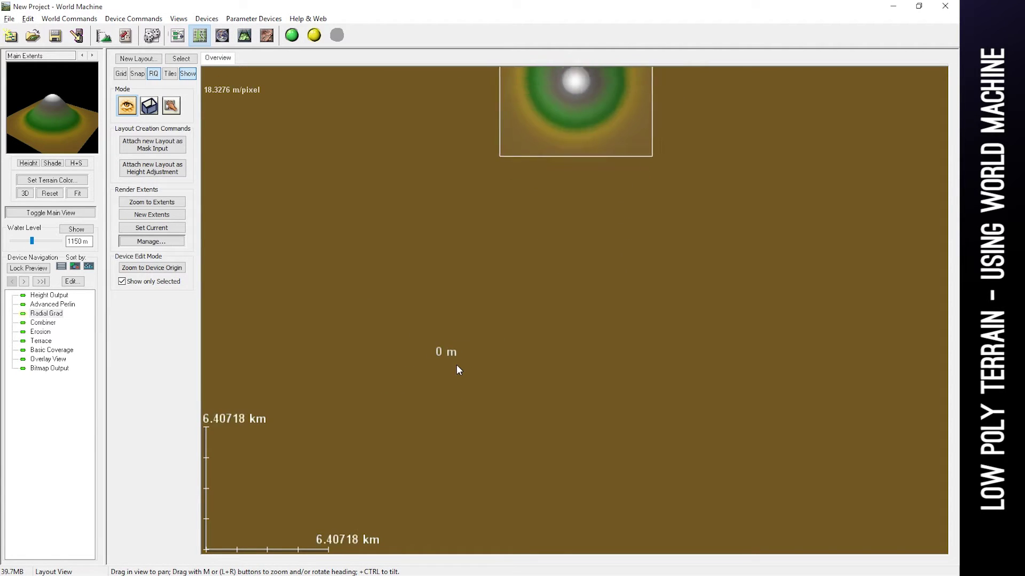
scroll(456, 362, down, 1)
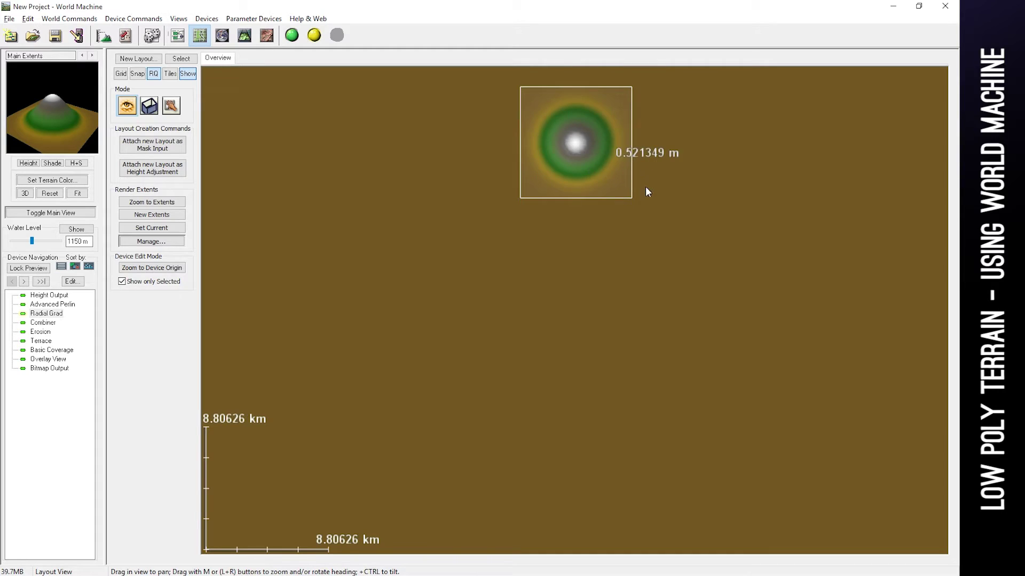
scroll(643, 195, down, 1)
drag(644, 186, 639, 281)
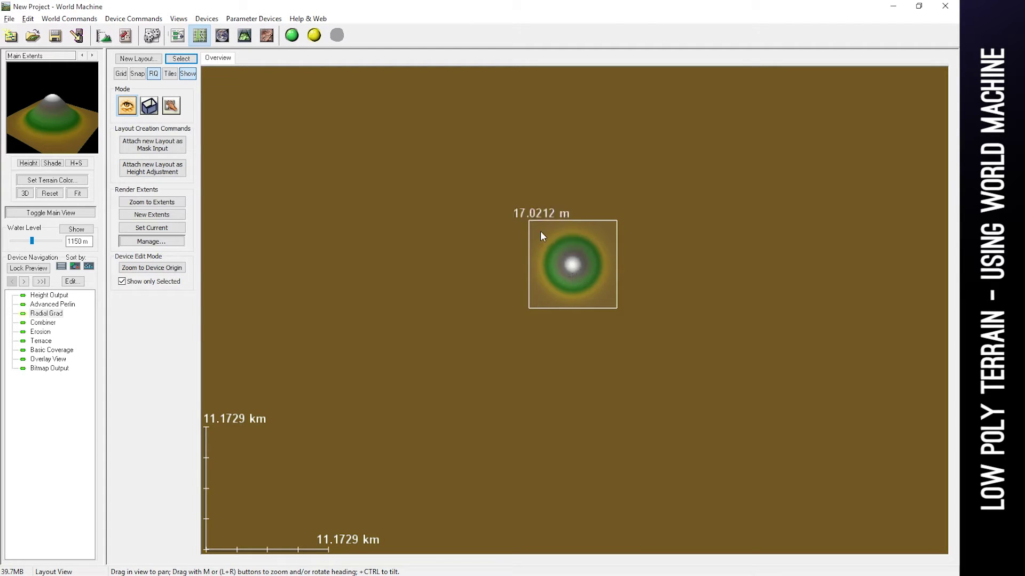
drag(540, 231, 542, 264)
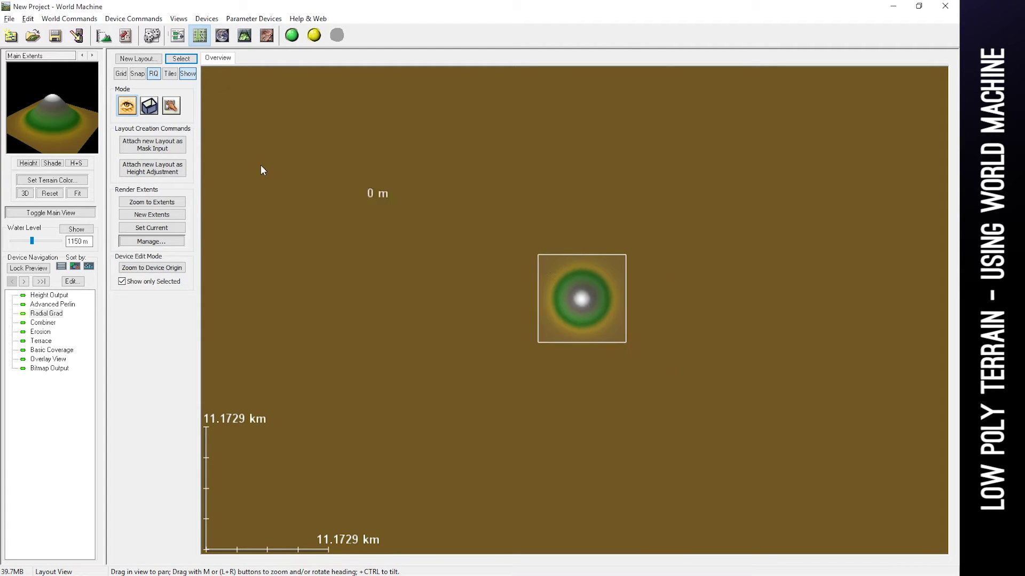
click(170, 109)
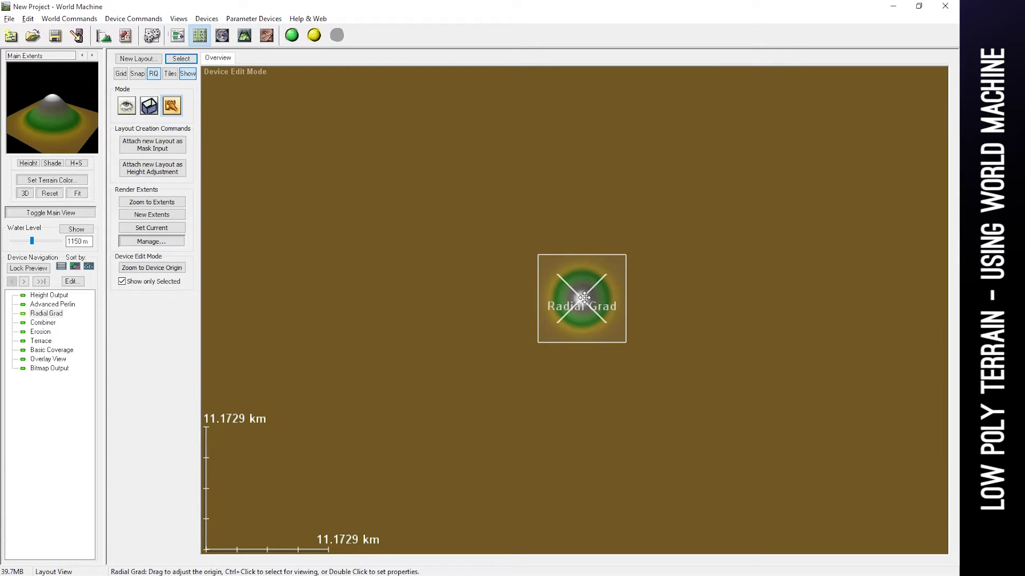
mouse_move(583, 297)
mouse_down()
mouse_move(609, 330)
mouse_move(591, 314)
mouse_up()
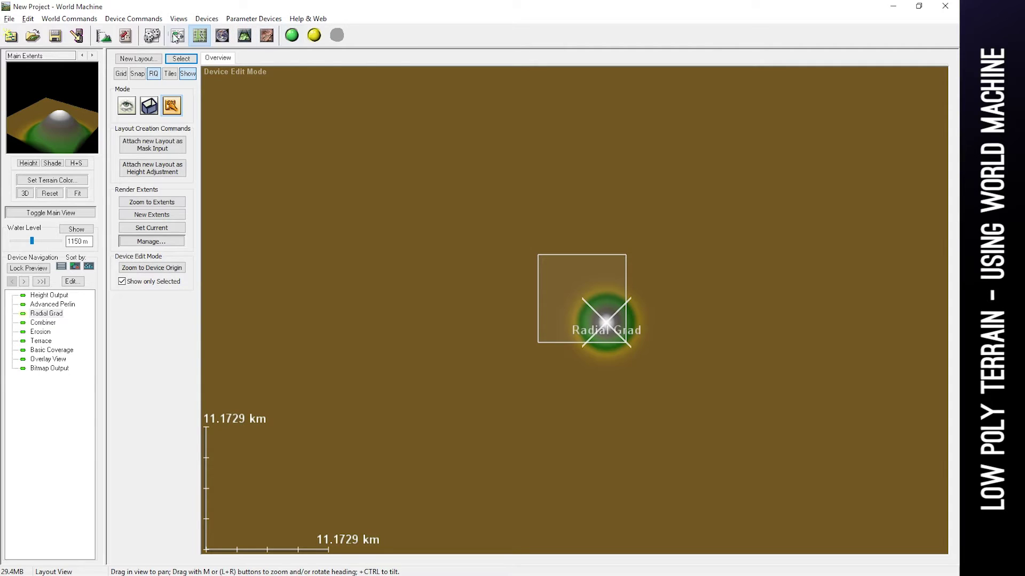
click(178, 36)
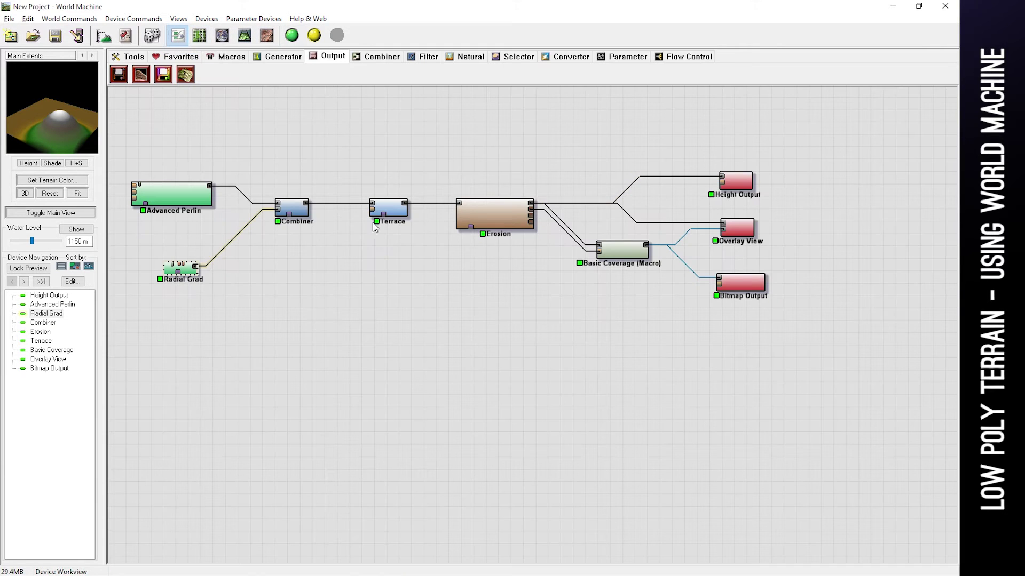
- Compare the Combiner and Radial Grad previews, and reapply Radial Grad's properties to update the devices that depend on it
click(293, 209)
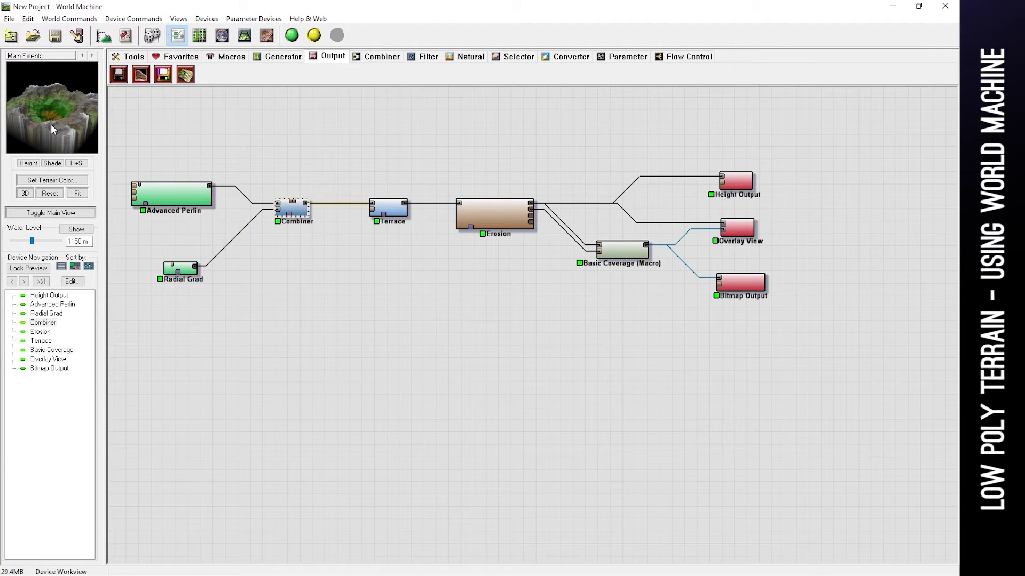
drag(51, 124, 85, 143)
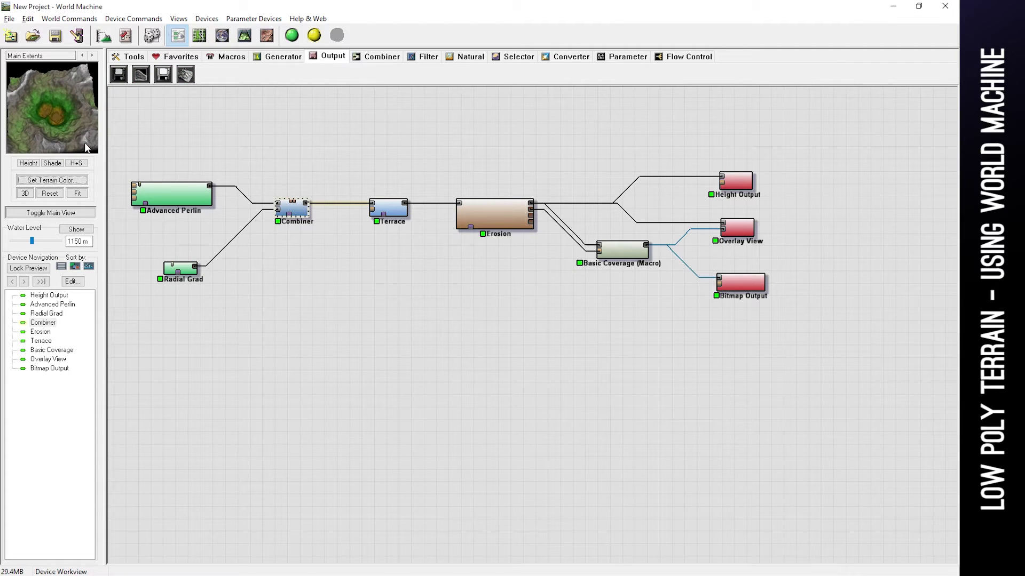
click(179, 268)
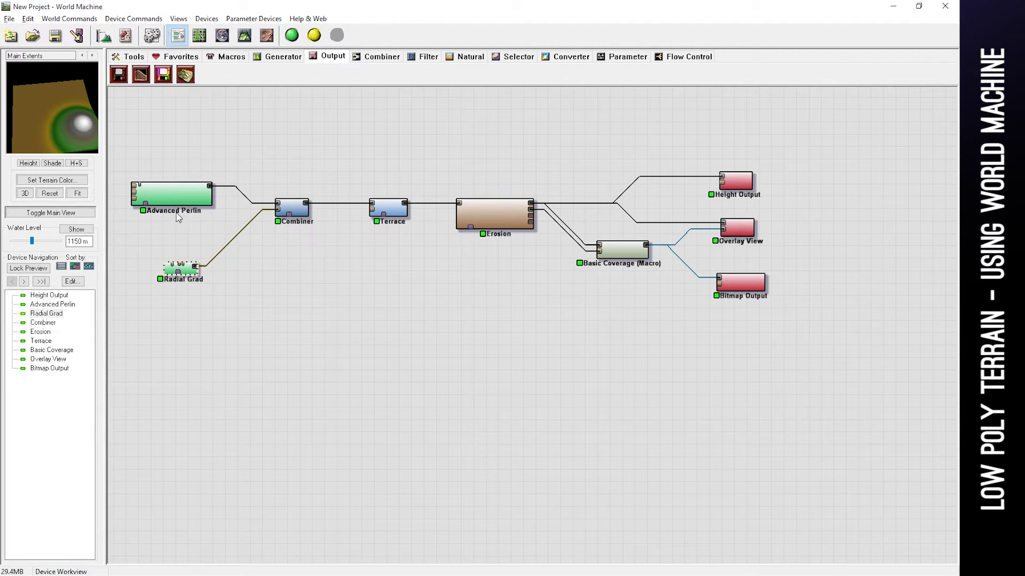
click(292, 206)
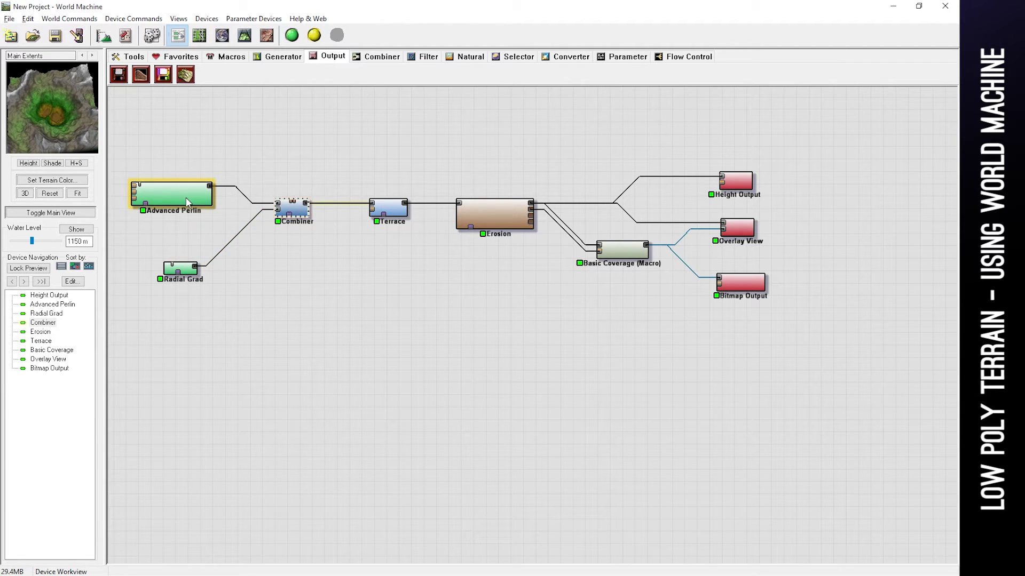
click(192, 274)
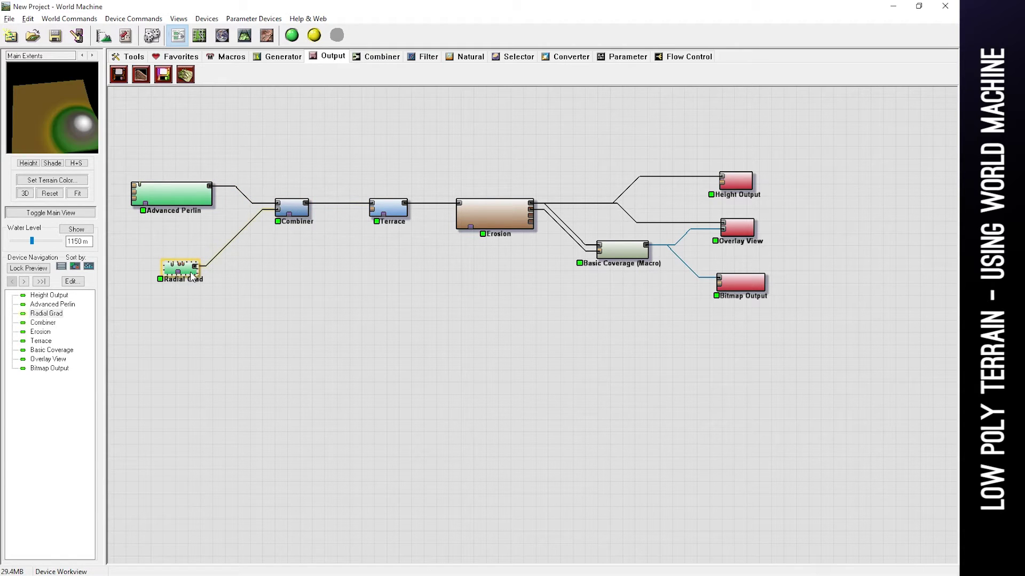
double_click(192, 273)
drag(453, 297, 457, 299)
click(431, 327)
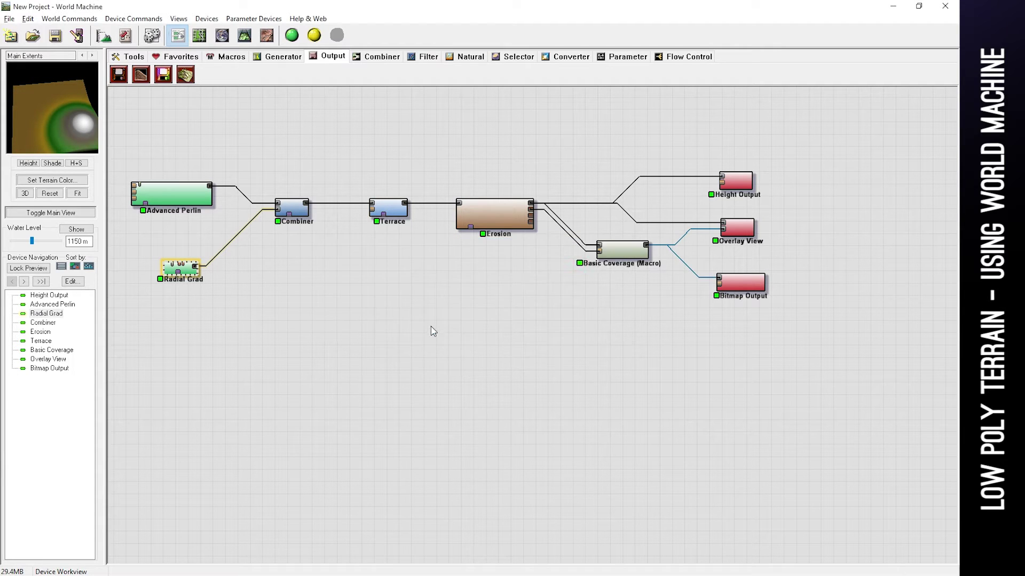
- Check the device previews from Combiner to Basic Coverage, and build the world for viewing in 3D
click(297, 212)
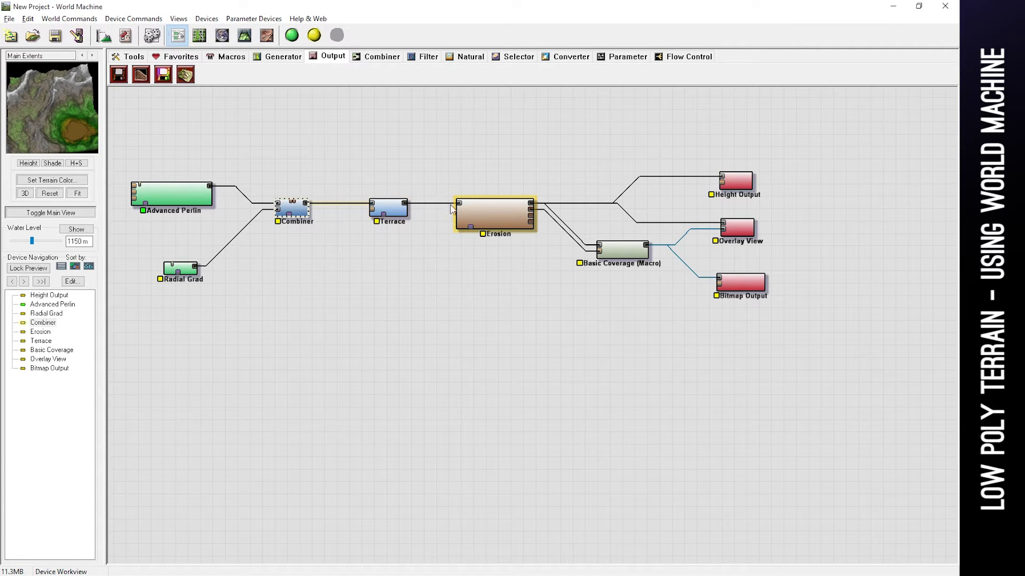
click(386, 208)
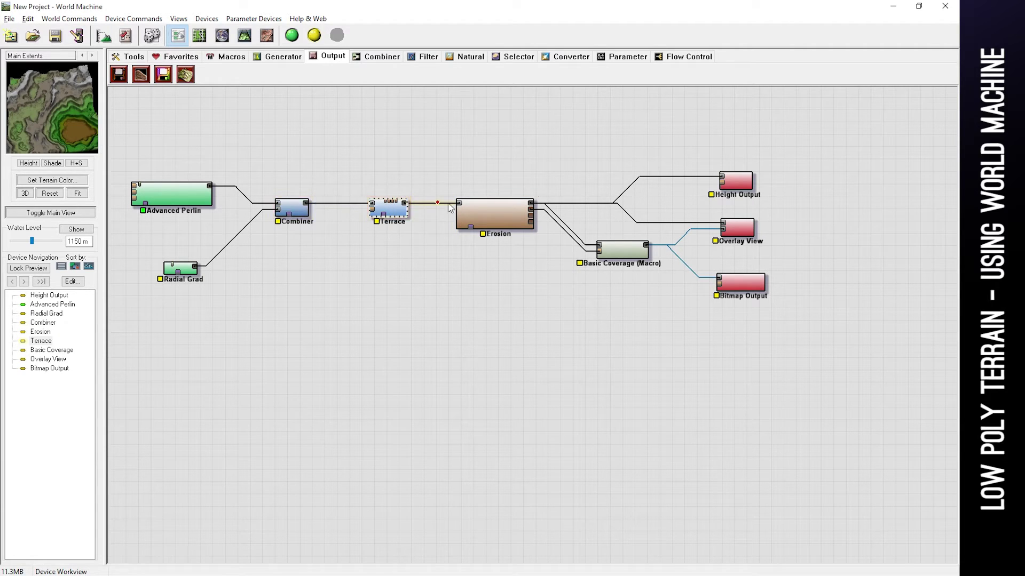
click(490, 216)
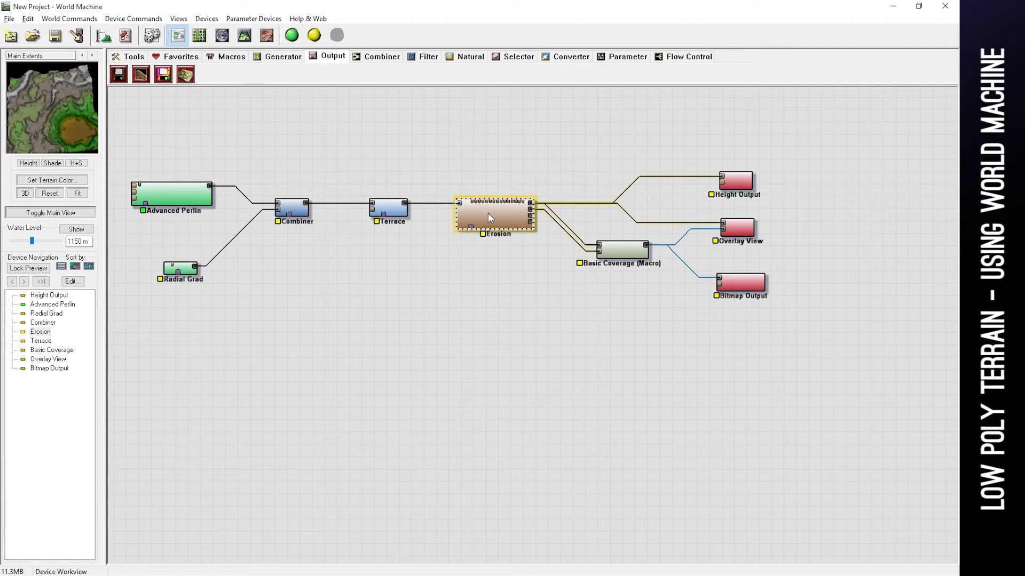
click(620, 248)
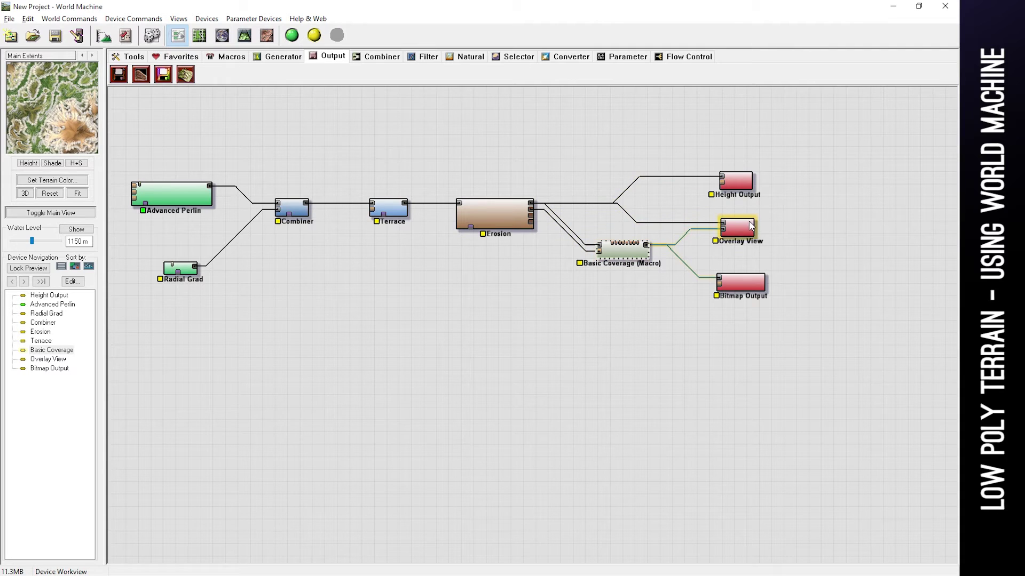
click(291, 35)
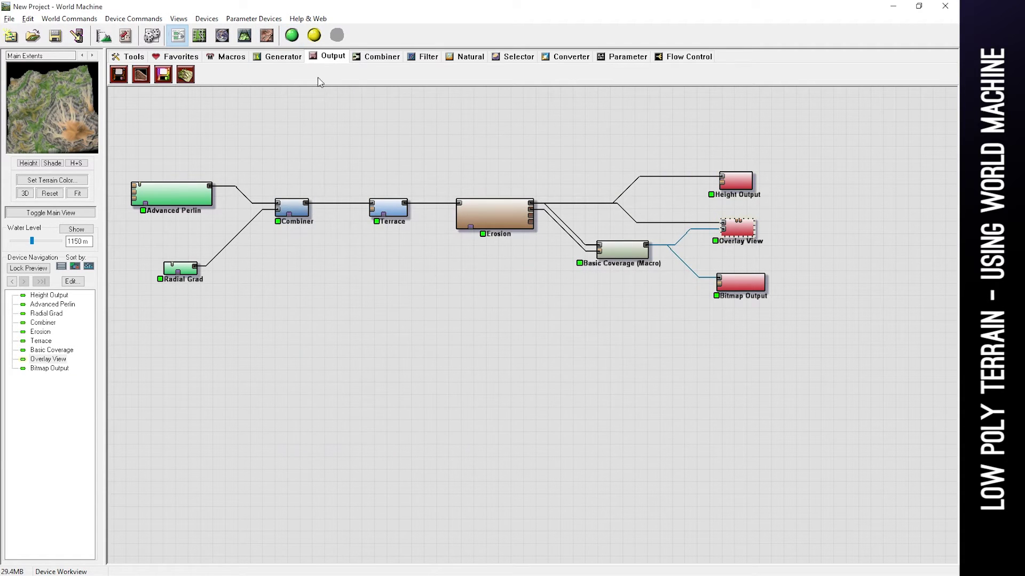
click(245, 35)
scroll(616, 365, up, 5)
drag(619, 355, 448, 303)
scroll(449, 301, down, 5)
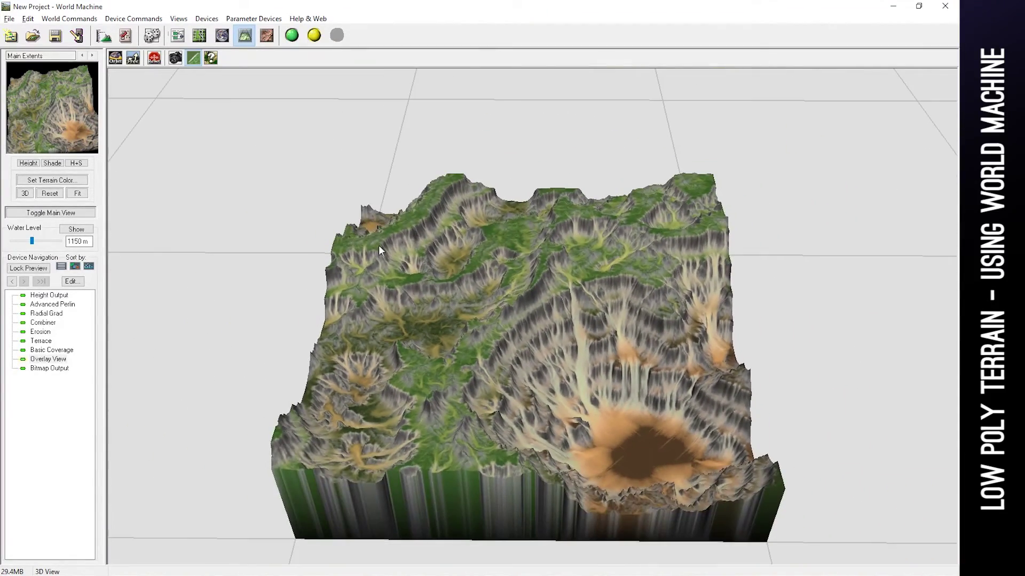
- Re-export all height and bitmap outputs of the rebuilt world, and close the Output Manager
click(76, 36)
click(471, 355)
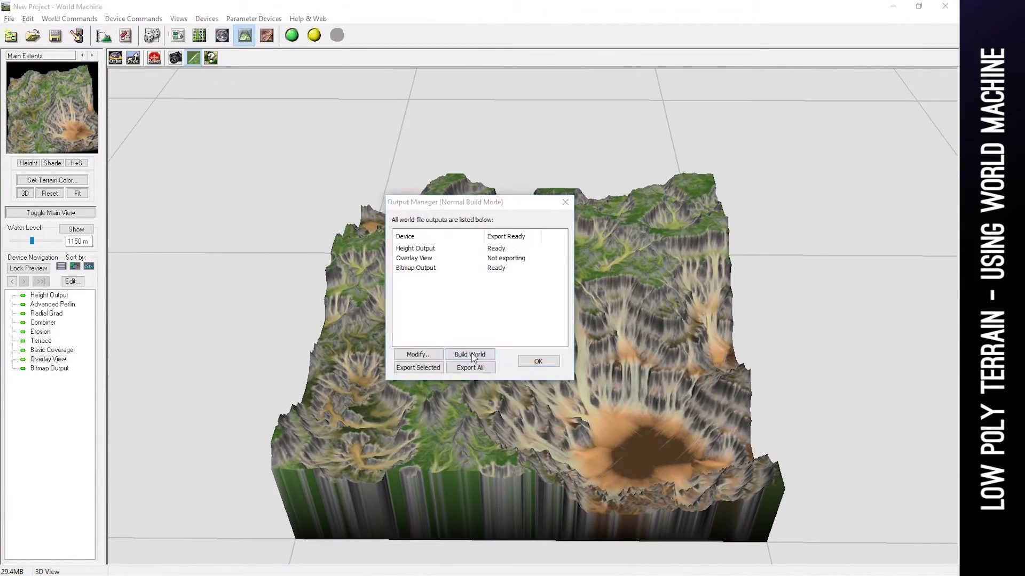
click(469, 368)
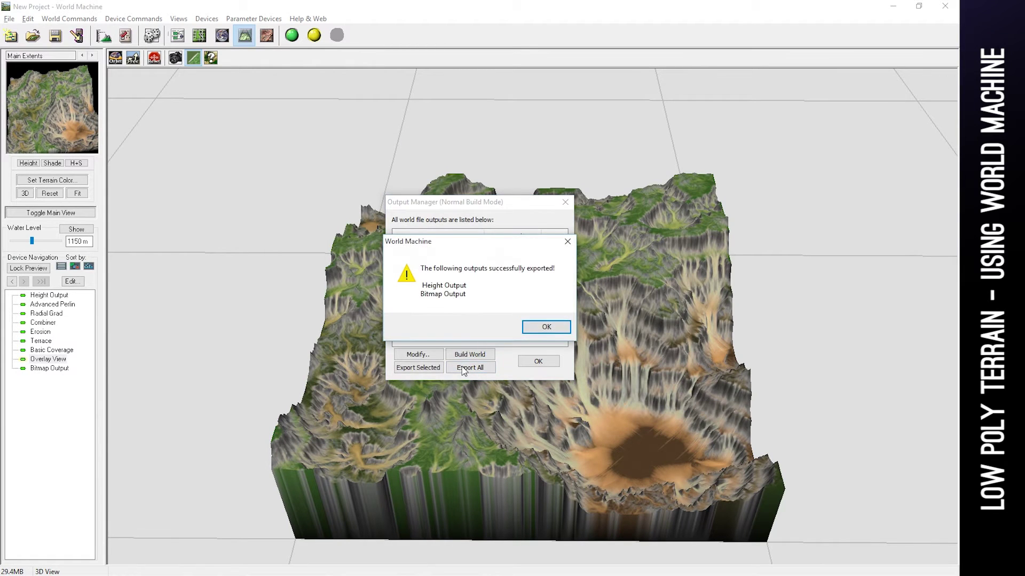
click(540, 326)
click(538, 363)
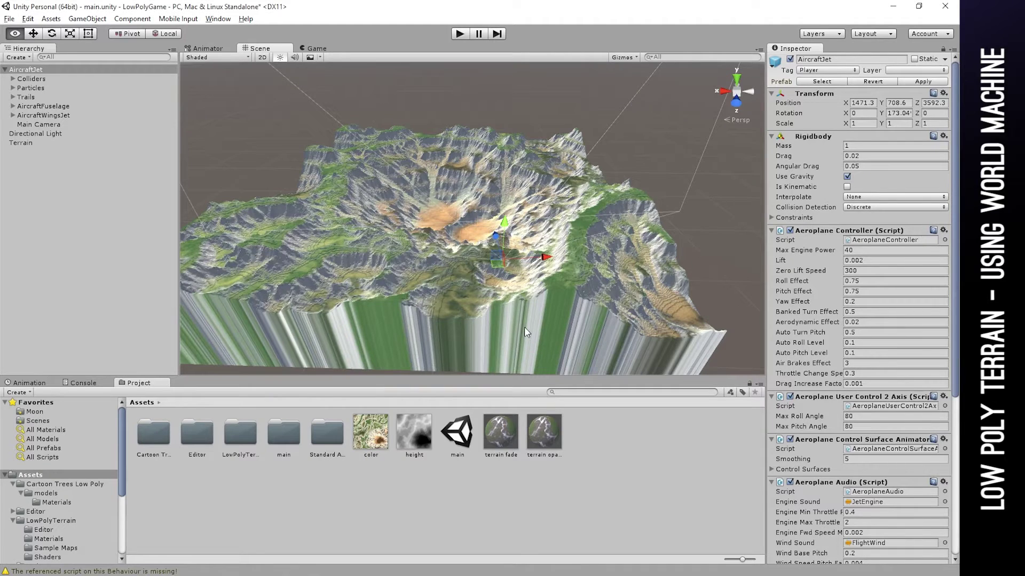
- In Unity, regenerate the Terrain's low poly meshes from the newly exported height and color maps
click(30, 143)
click(849, 276)
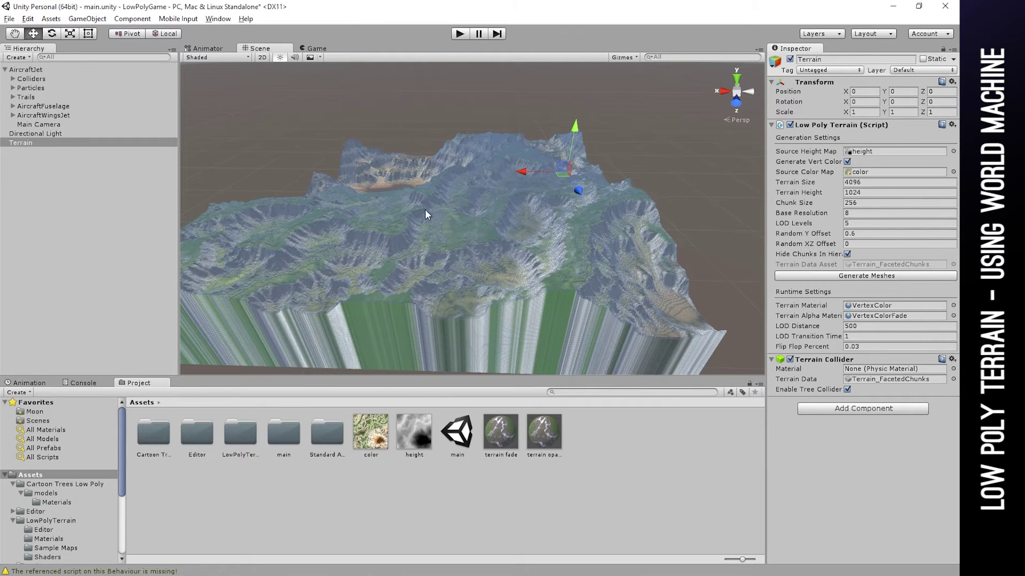
click(464, 71)
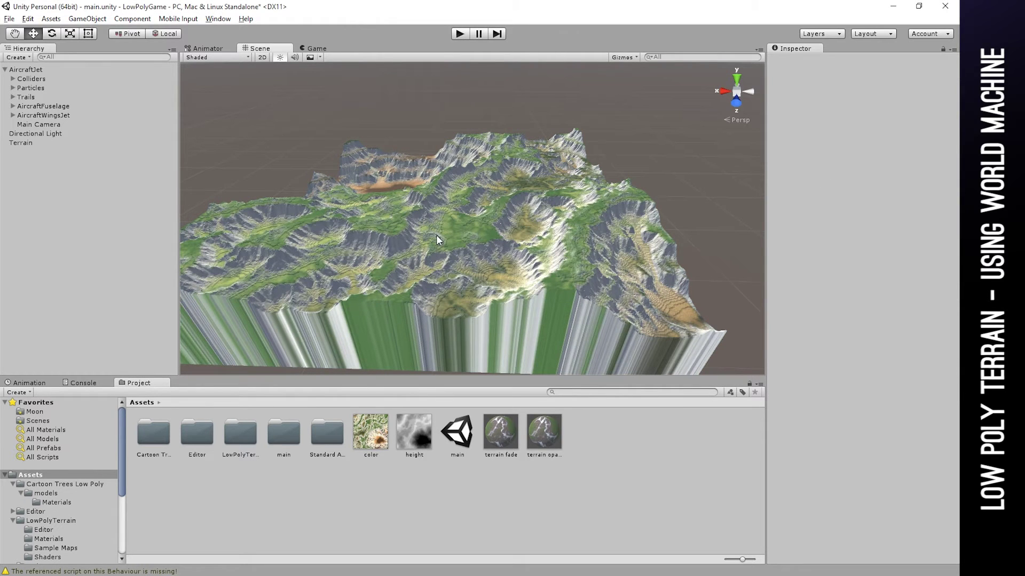
alt+drag(387, 206, 584, 228)
- Switch back to World Machine and look over the complete device network in the workview
key(alt+Tab)
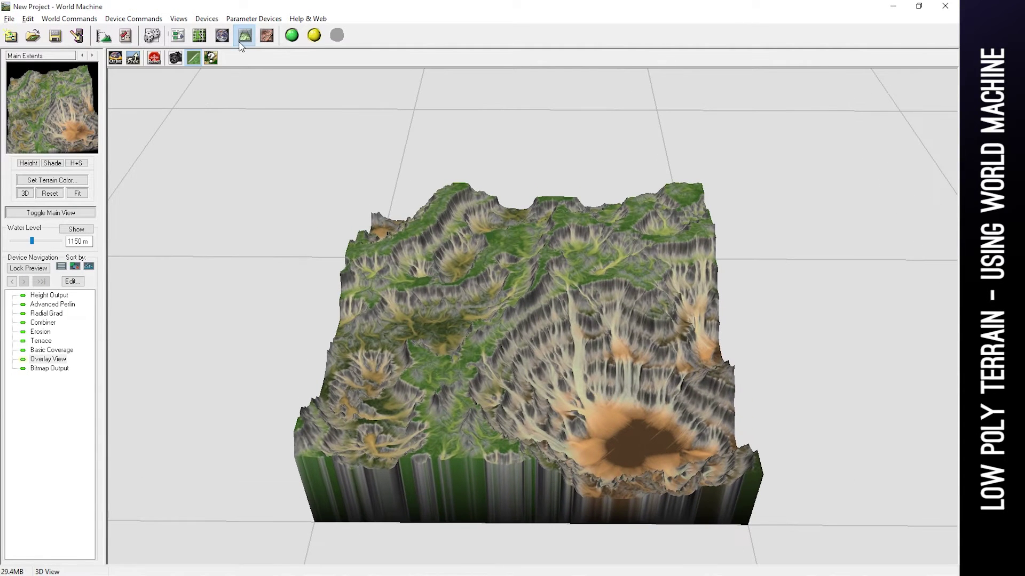
click(177, 36)
scroll(465, 327, down, 2)
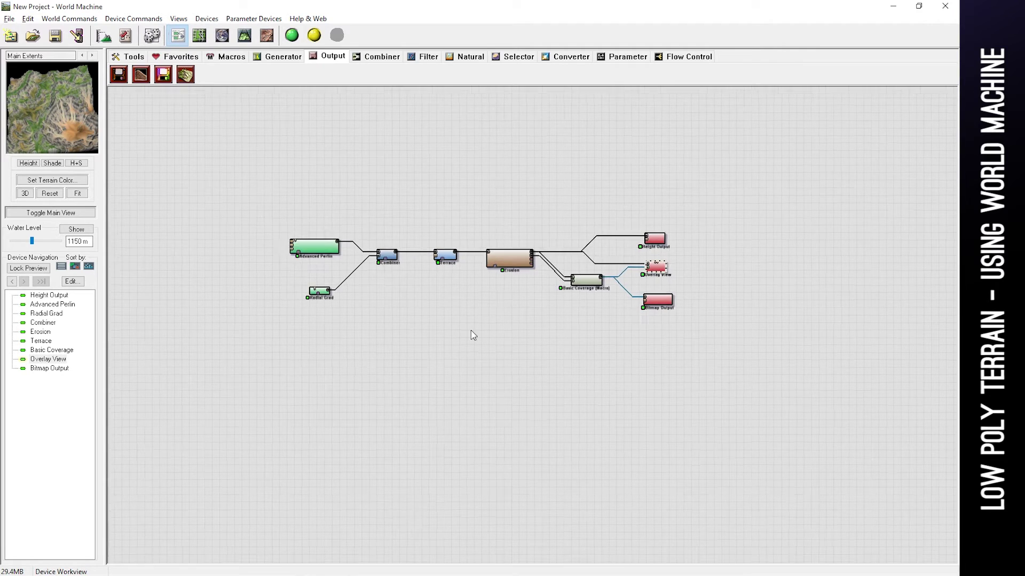
scroll(471, 279, up, 2)
scroll(487, 265, up, 1)
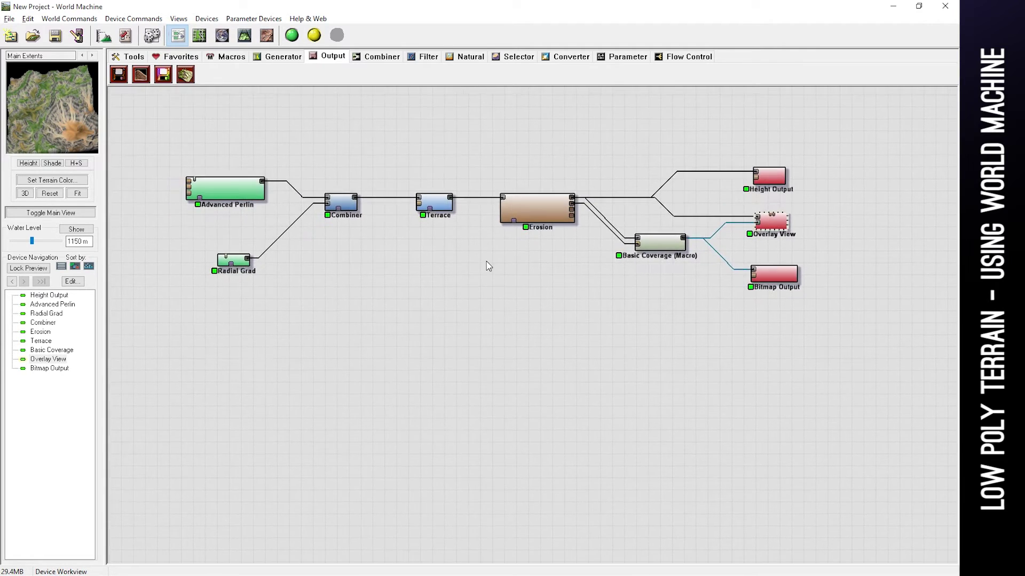
mouse_move(489, 265)
right_down()
mouse_move(501, 259)
mouse_move(503, 278)
right_up()
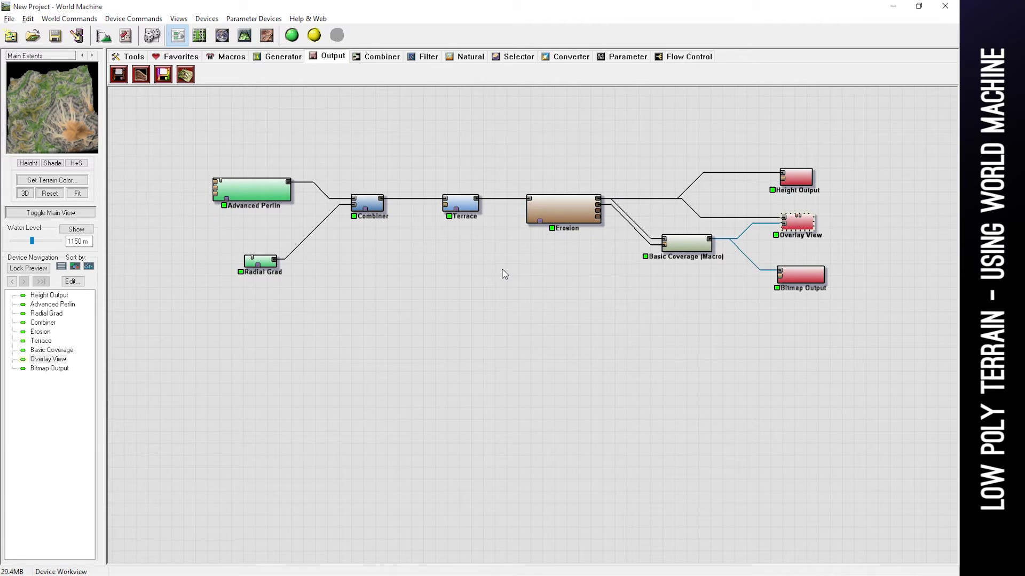
- Switch to Unity and look over the regenerated crater terrain in the Scene view
key(alt+Tab)
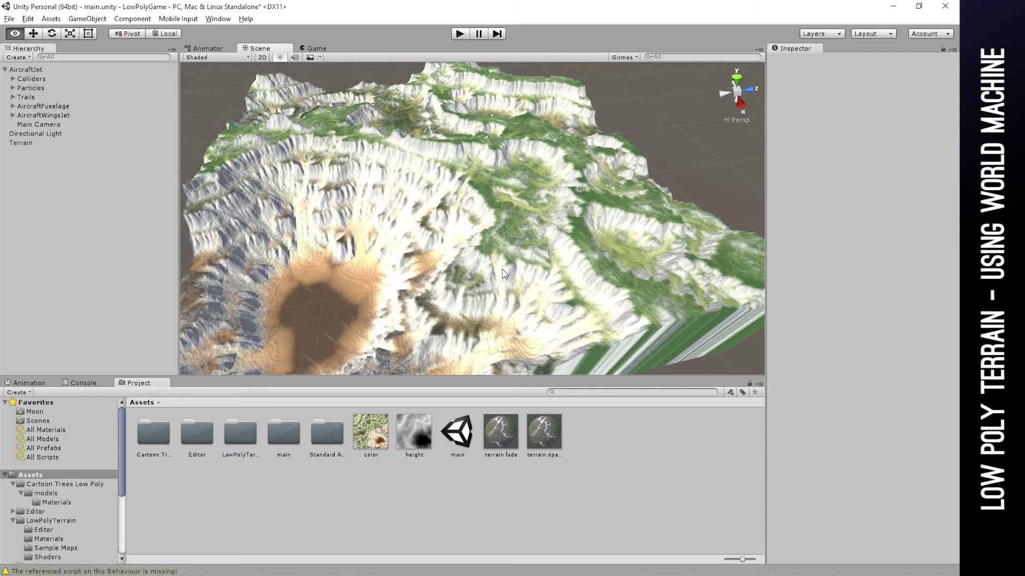
alt+drag(572, 247, 557, 241)
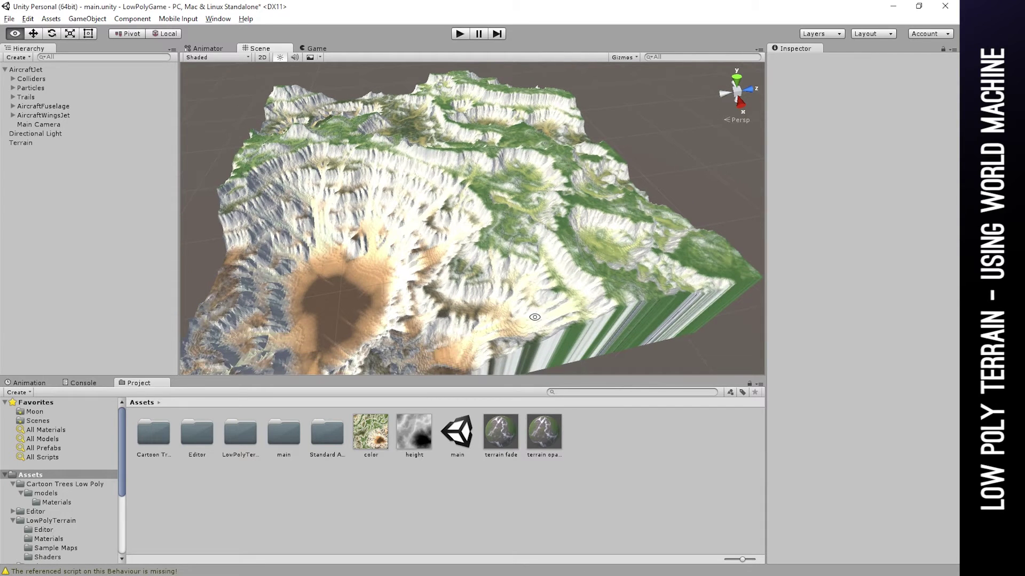
mouse_move(534, 317)
alt+mouse_down()
mouse_move(509, 225)
mouse_move(540, 302)
alt+mouse_up()
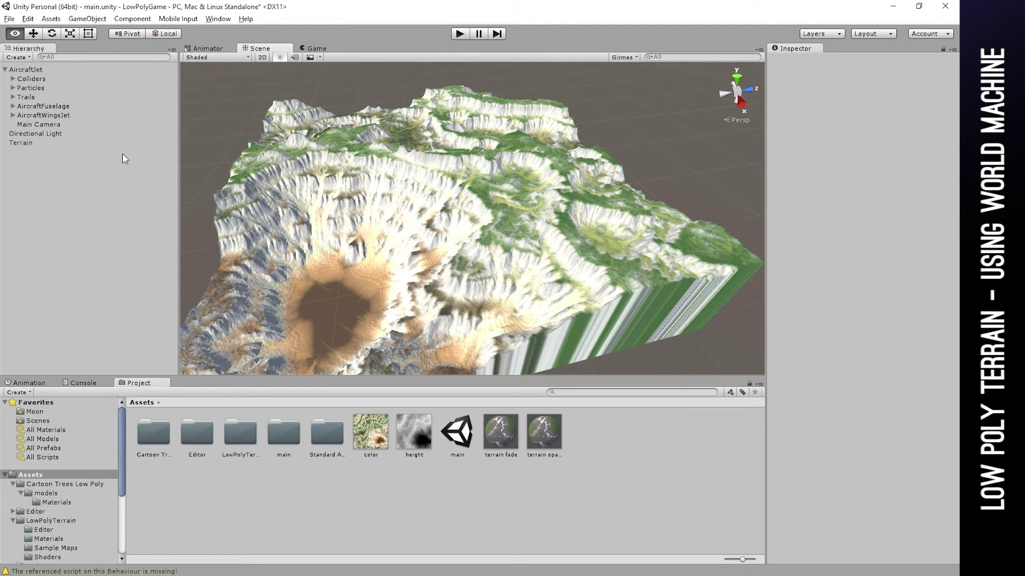
- Switch back to World Machine and examine the Terrace device's 3D preview around the crater from several angles
key(alt+Tab)
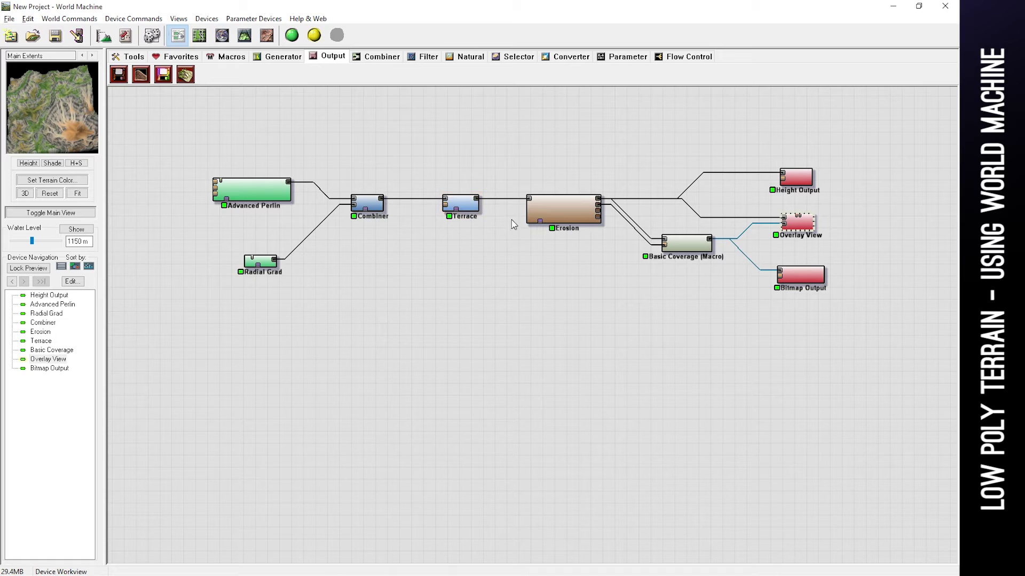
click(464, 208)
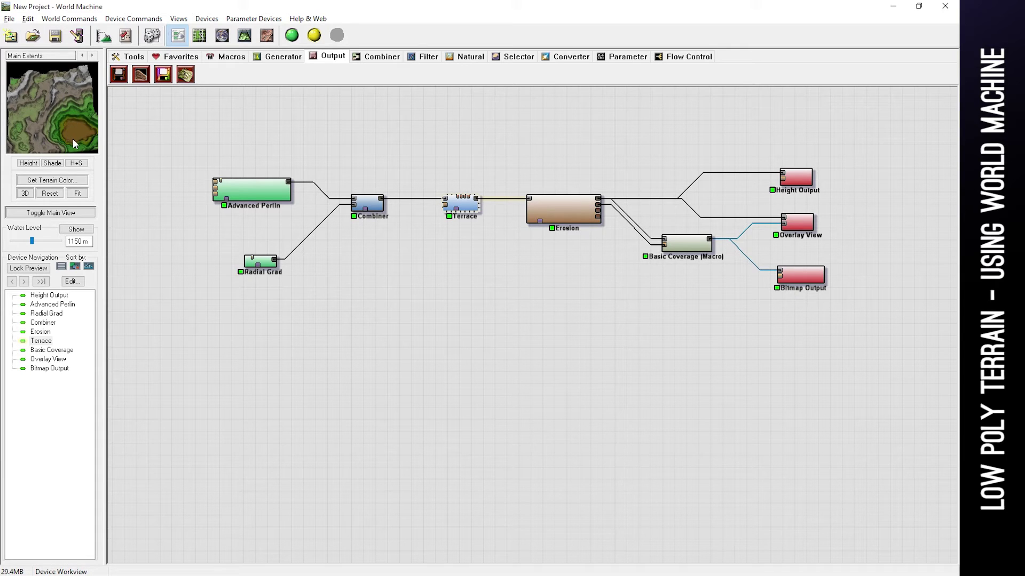
mouse_move(78, 129)
mouse_down()
mouse_move(68, 114)
mouse_move(65, 127)
mouse_up()
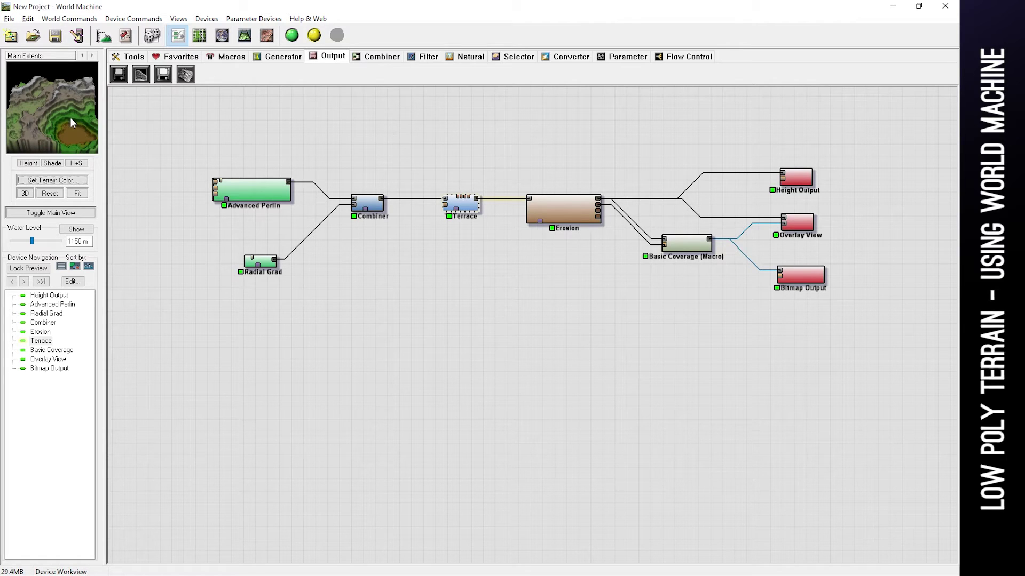
mouse_move(69, 117)
mouse_down()
mouse_move(76, 139)
mouse_move(69, 109)
mouse_up()
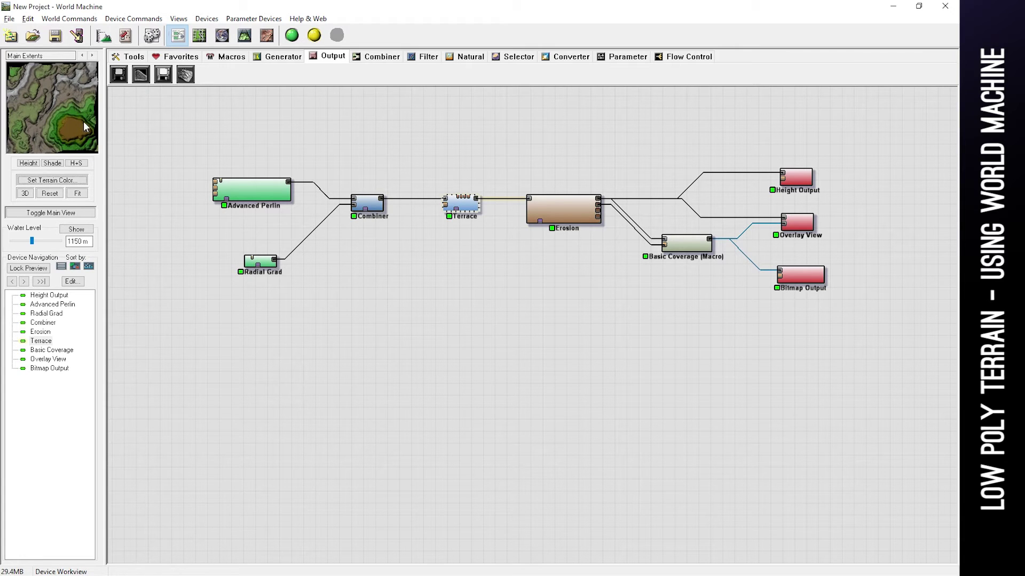
drag(53, 135, 50, 92)
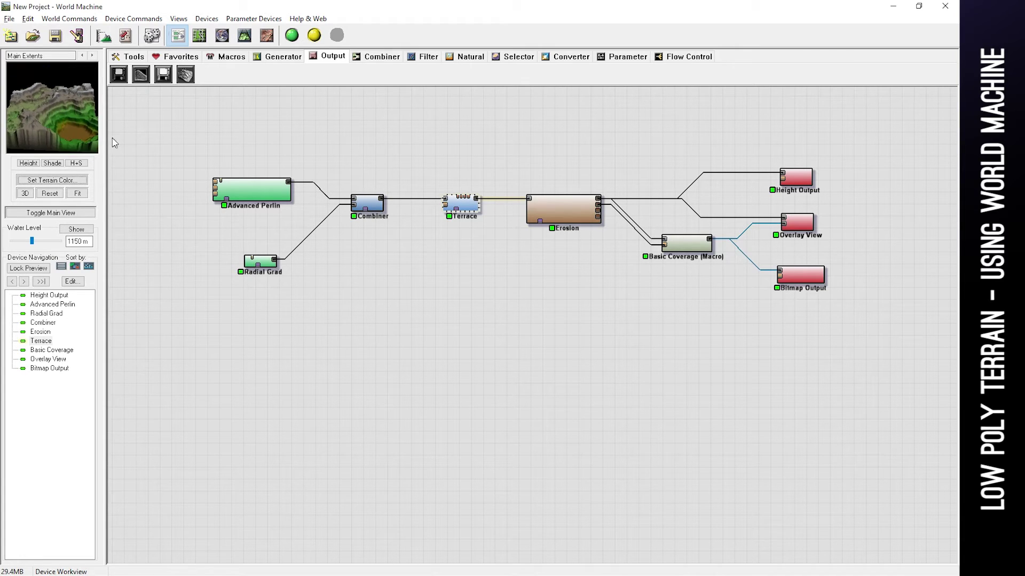
- Add a Select Height device below Erosion, feed it from the Terrace output, and check its mask preview
click(421, 62)
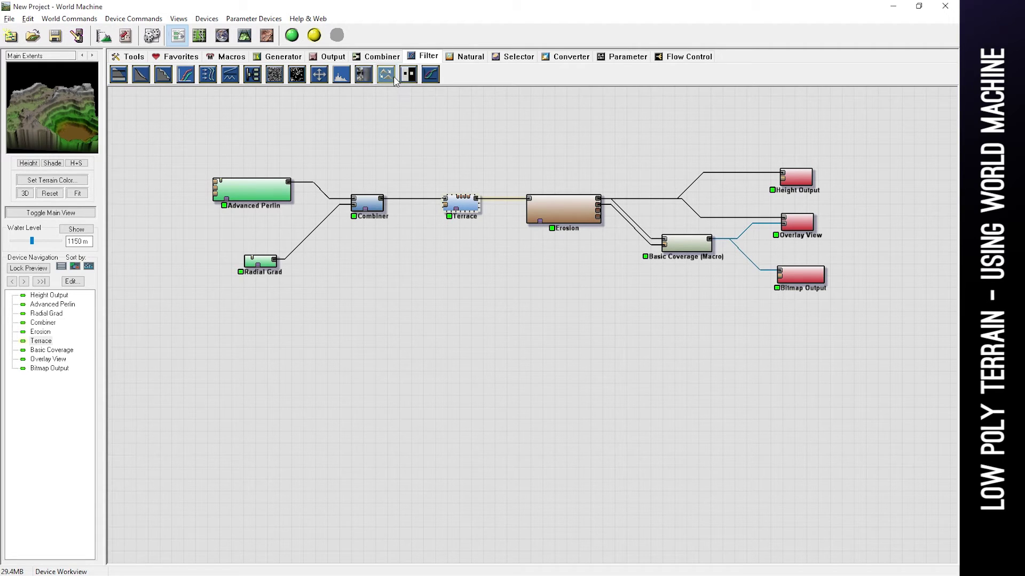
click(516, 56)
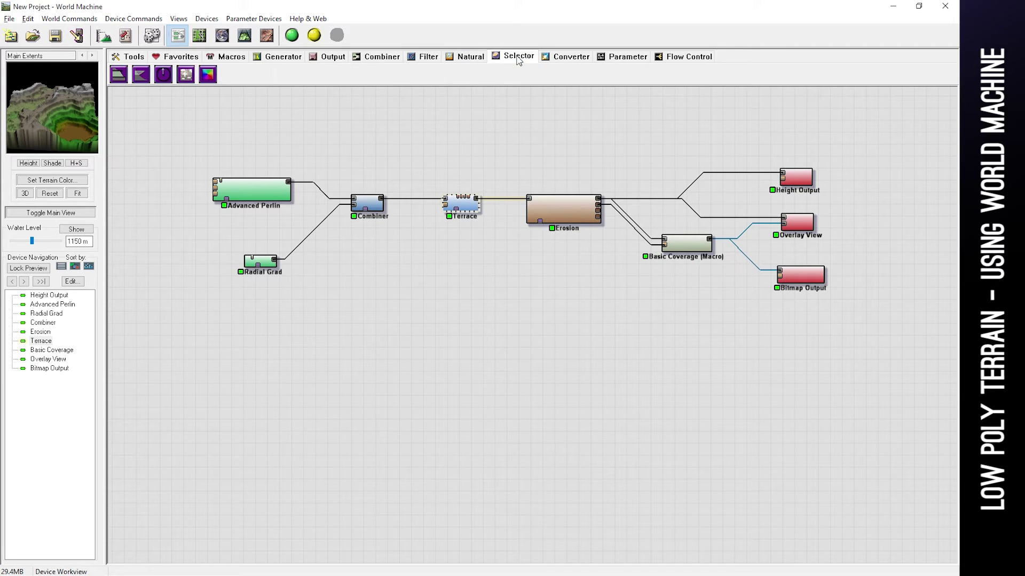
click(119, 75)
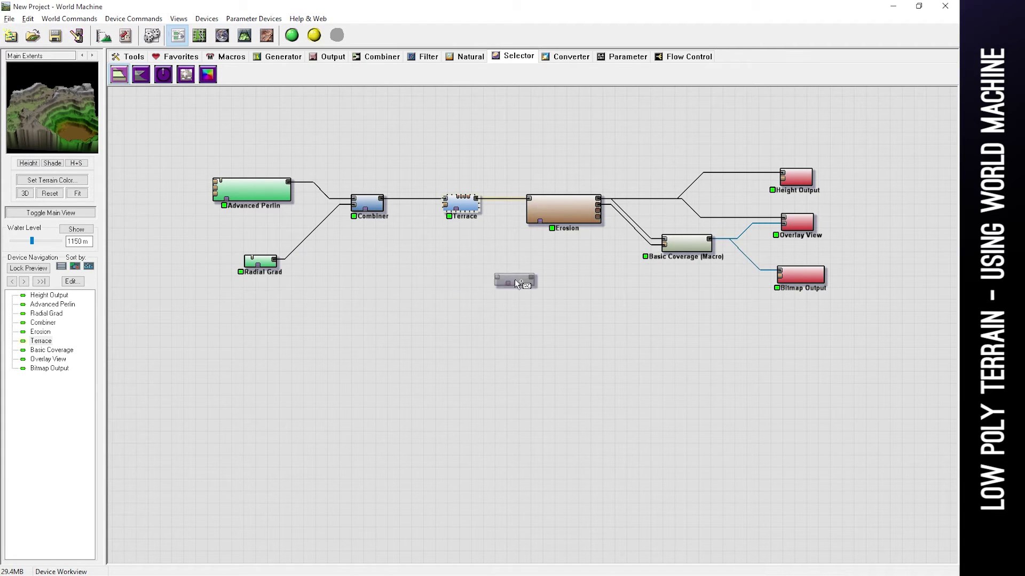
click(515, 289)
drag(479, 199, 549, 279)
click(62, 138)
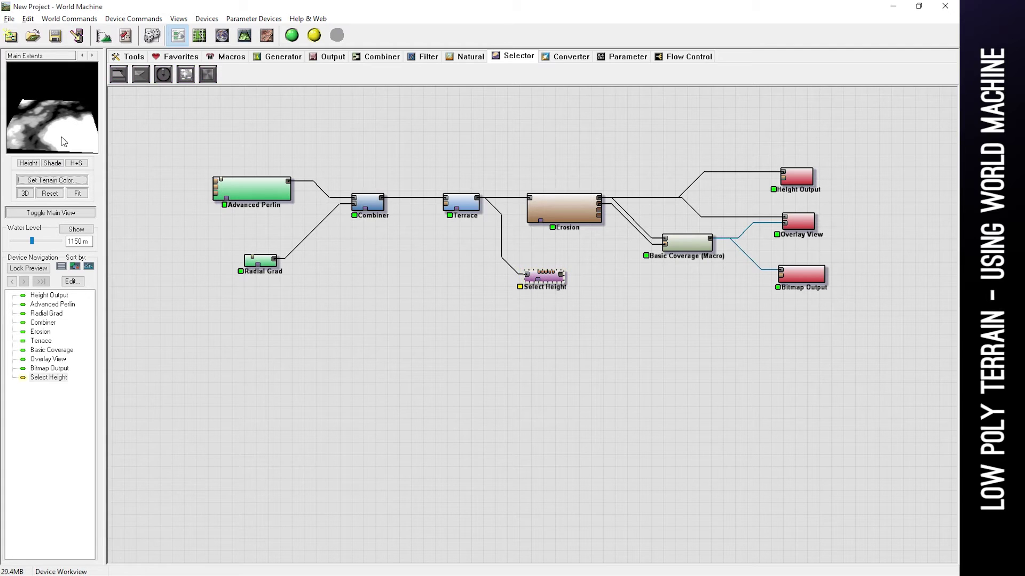
drag(63, 141, 62, 143)
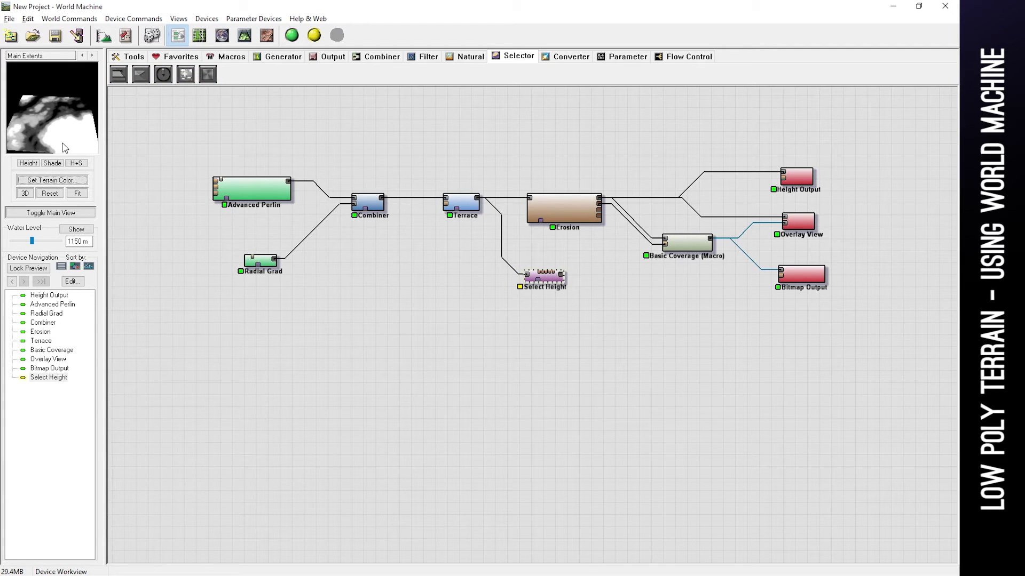
- Limit the Select Height range to the terrain's higher elevations, reduce the falloff to 0.211, and accept the settings
double_click(538, 276)
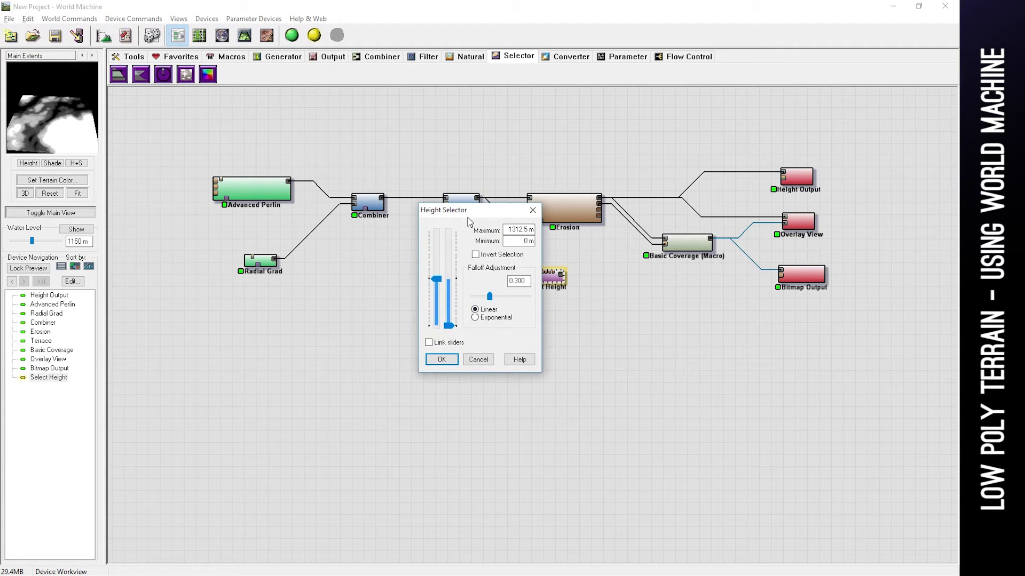
drag(474, 211, 562, 299)
drag(523, 367, 525, 316)
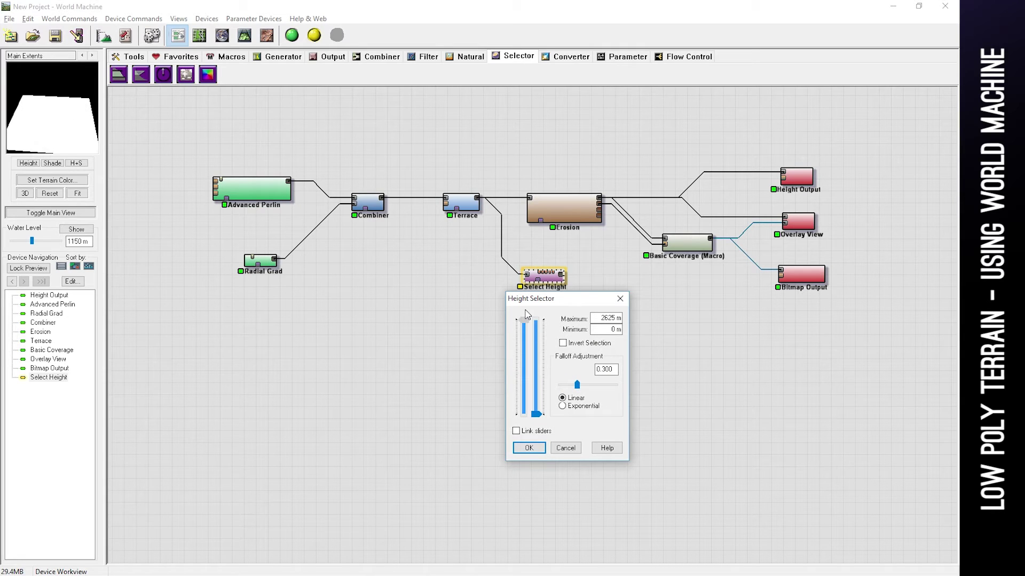
drag(536, 414, 538, 347)
drag(579, 388, 569, 418)
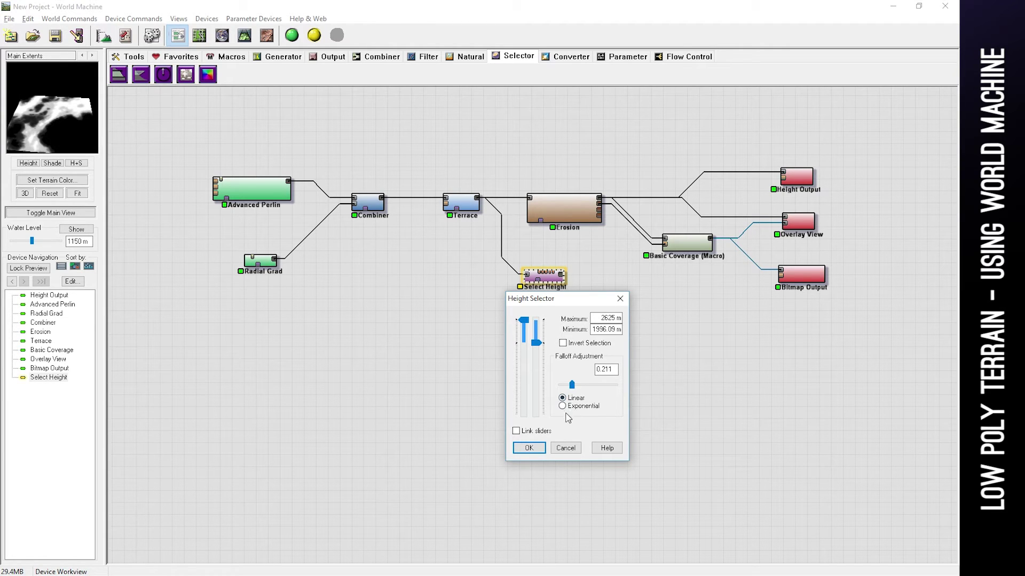
drag(525, 322, 536, 353)
click(529, 447)
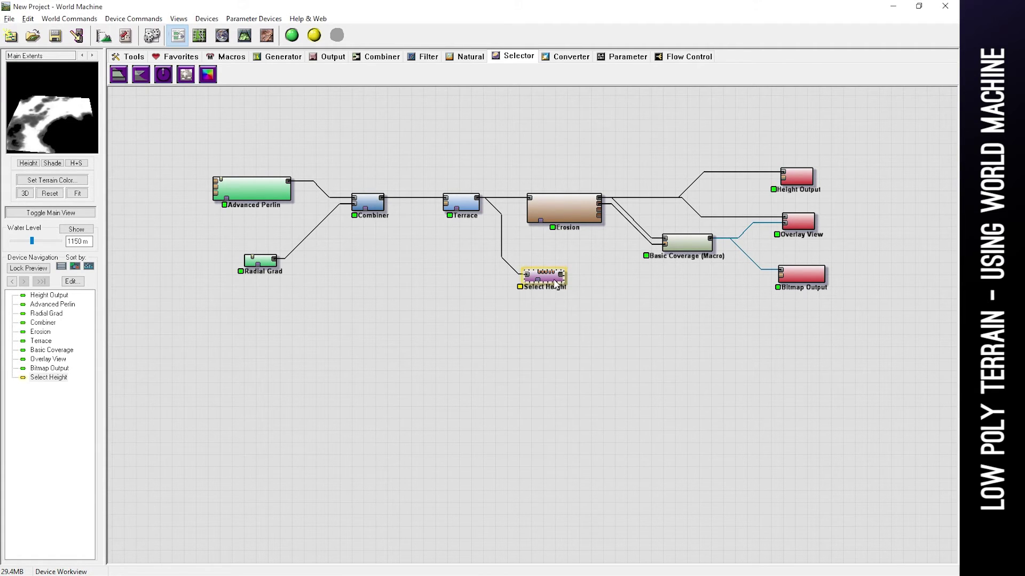
- Move Select Height slightly lower, add a second Height Output below Bitmap Output, and connect Select Height to it
drag(556, 284, 576, 305)
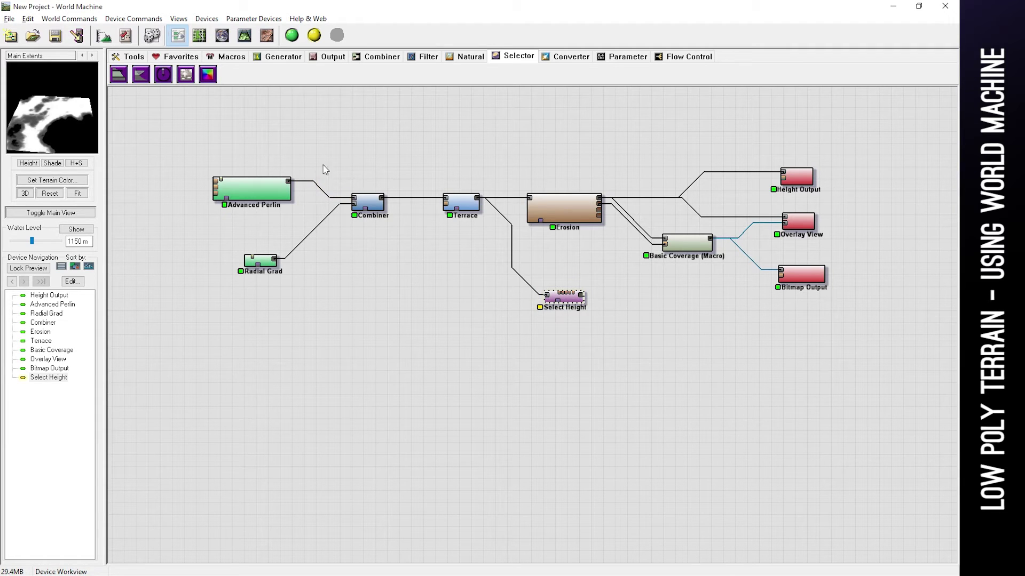
click(325, 59)
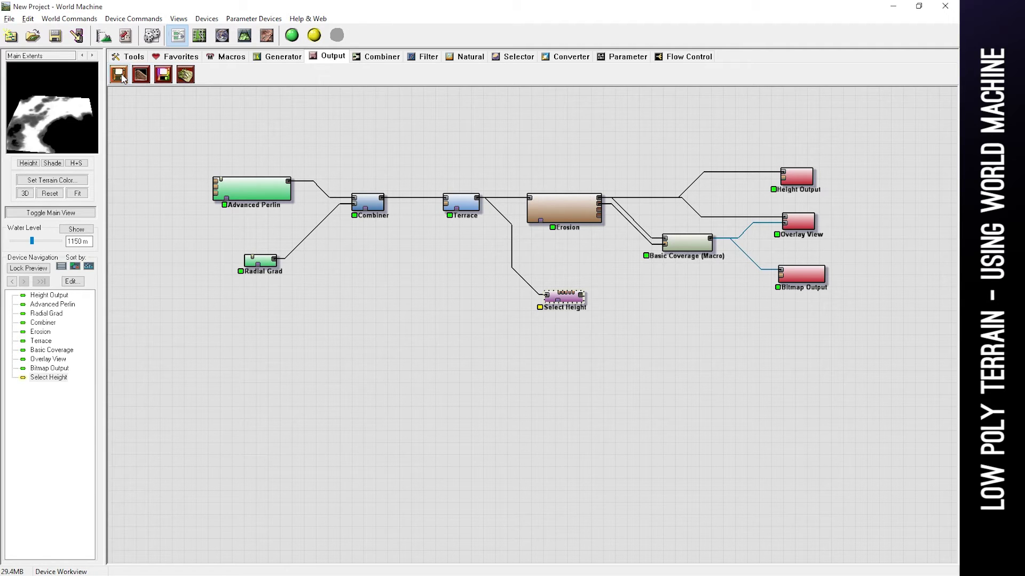
click(120, 75)
click(790, 328)
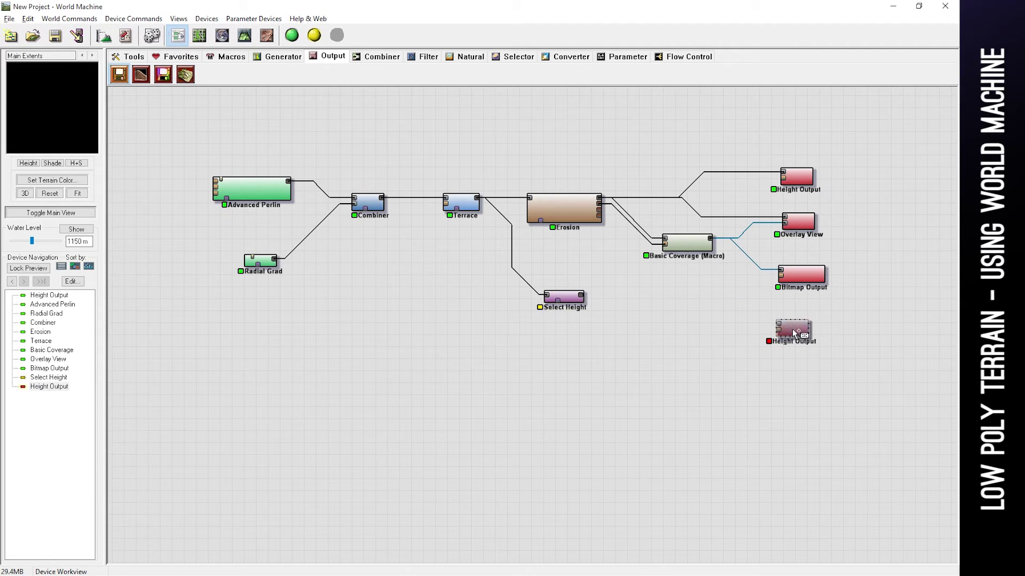
drag(580, 294, 780, 329)
- Set the new Height Output's format to BMP and choose D:\Projects\LowPolyGame\Assets as its save folder
double_click(791, 327)
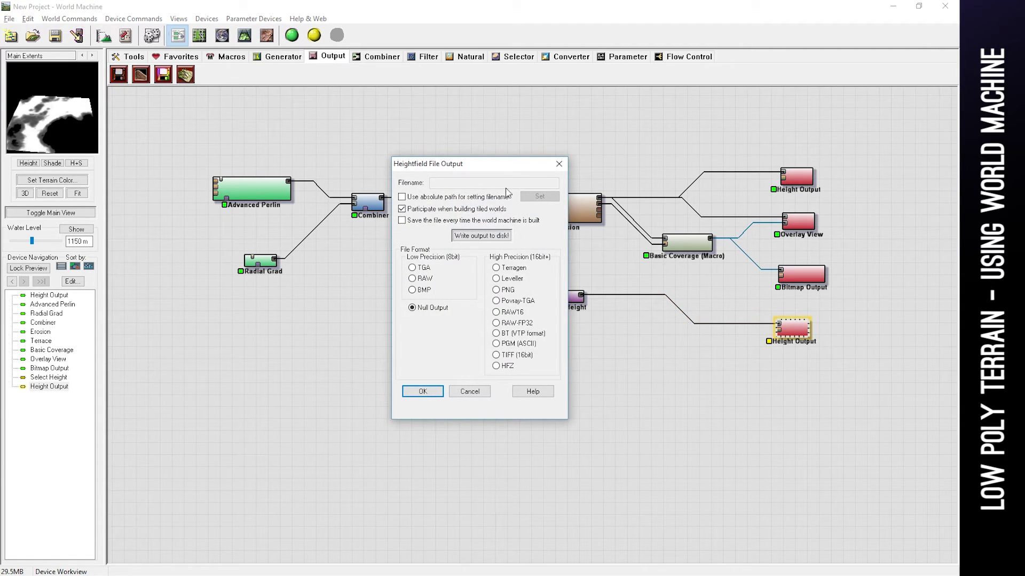
click(427, 292)
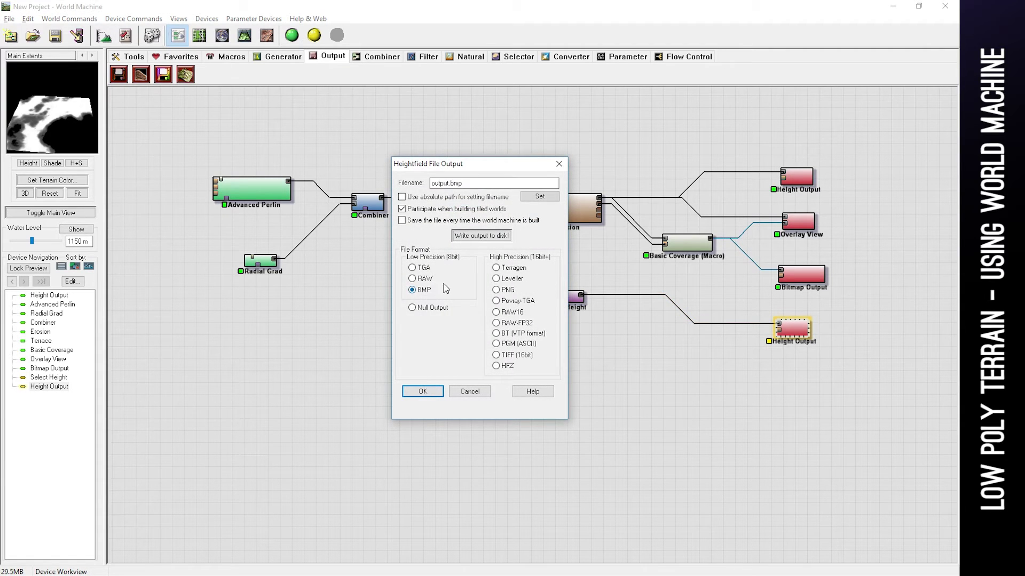
click(539, 198)
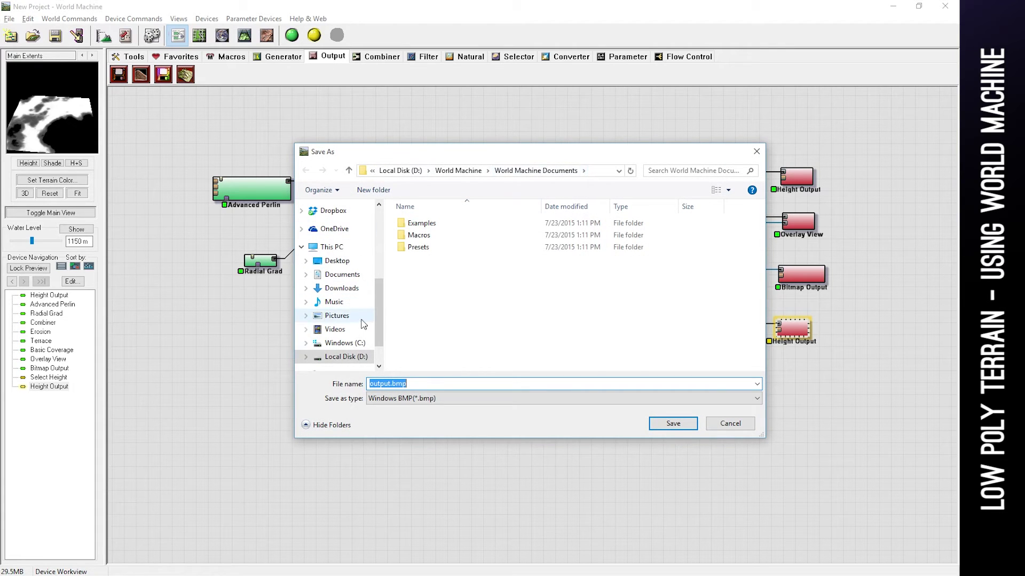
click(342, 356)
scroll(432, 337, down, 1)
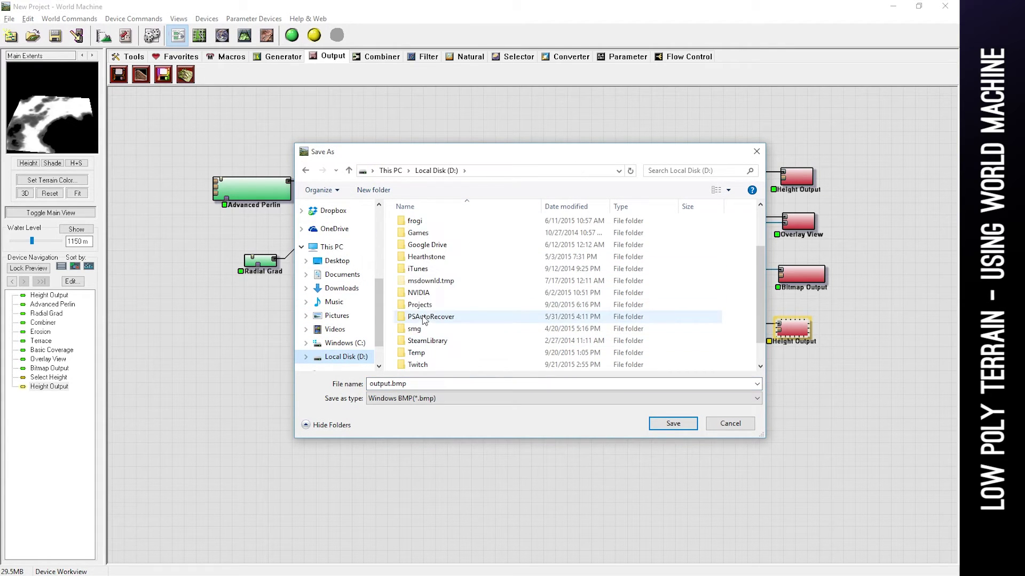
double_click(421, 307)
scroll(435, 327, down, 2)
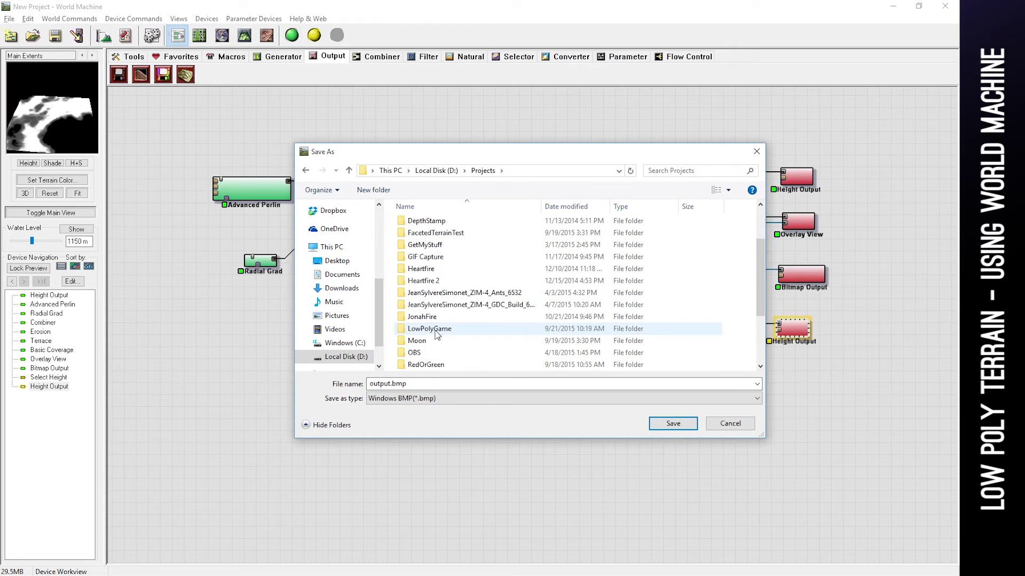
double_click(433, 329)
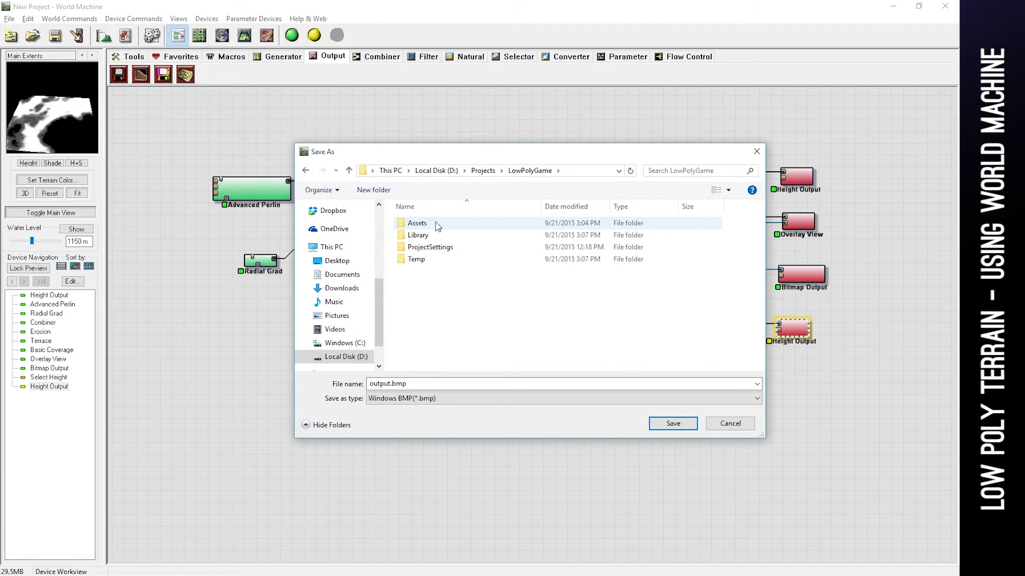
double_click(436, 228)
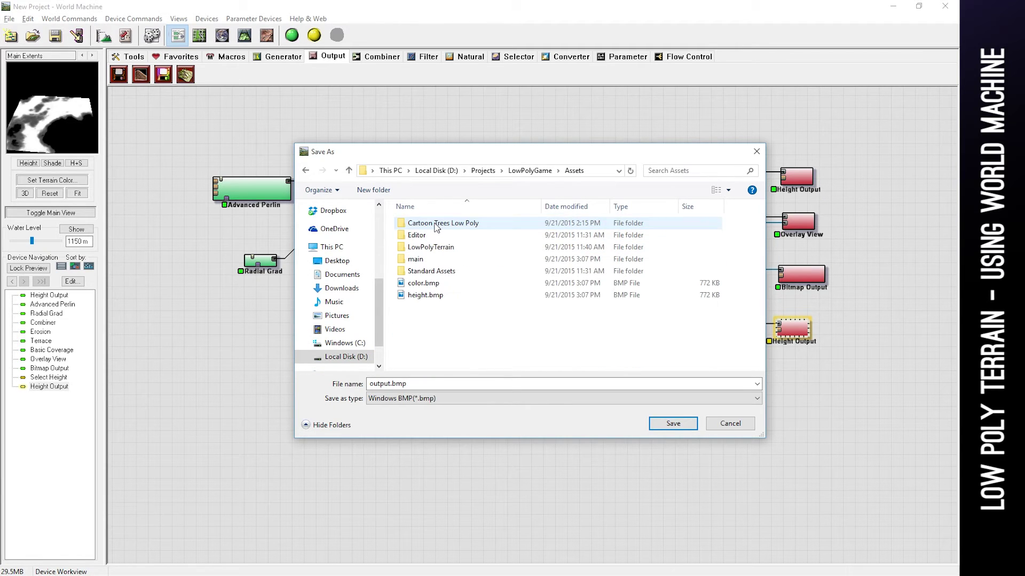
- Name the new height output file trees1 and accept the Heightfield File Output settings
click(392, 384)
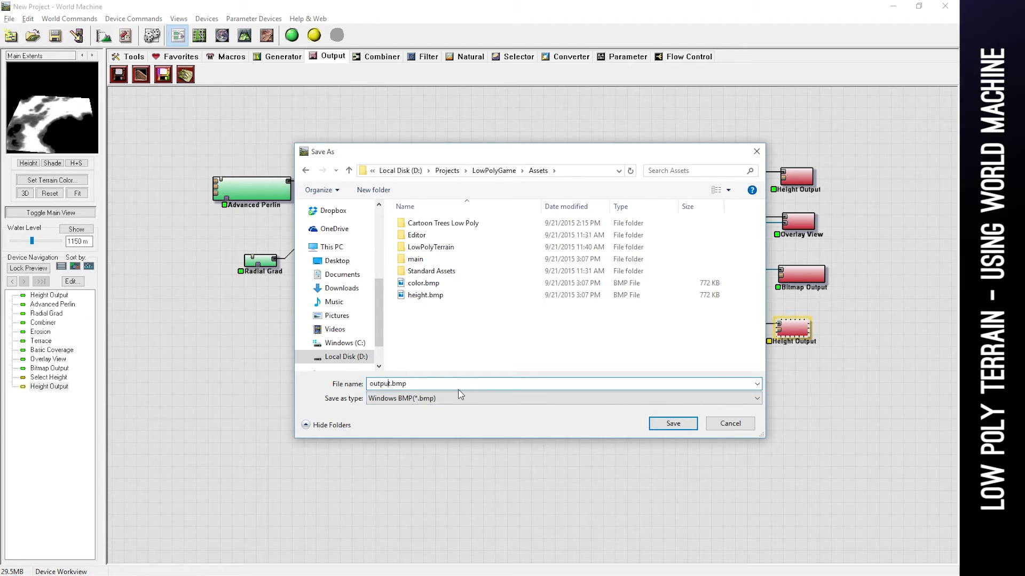
key(shift+Home)
text(trees1)
key(Return)
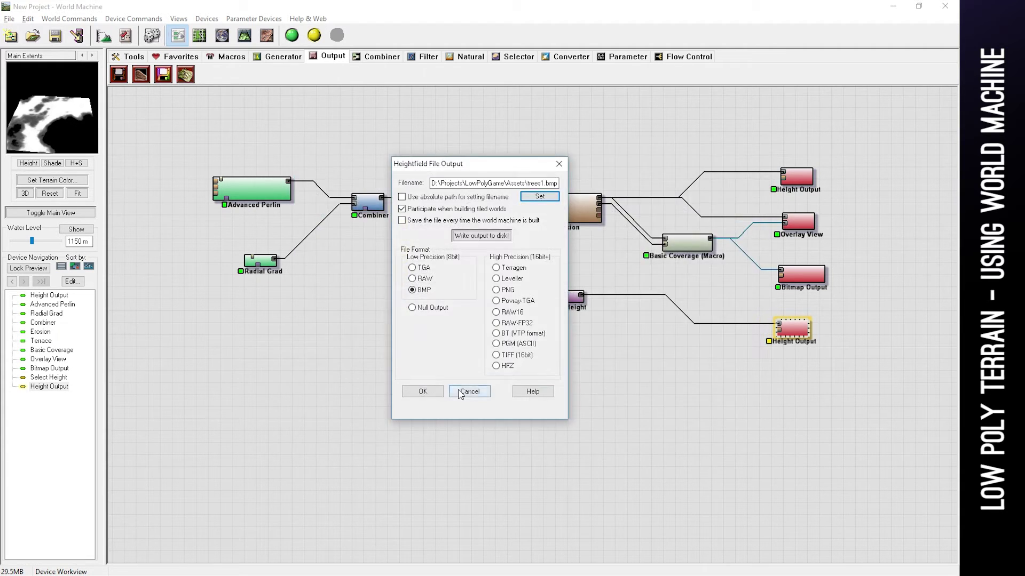
click(420, 392)
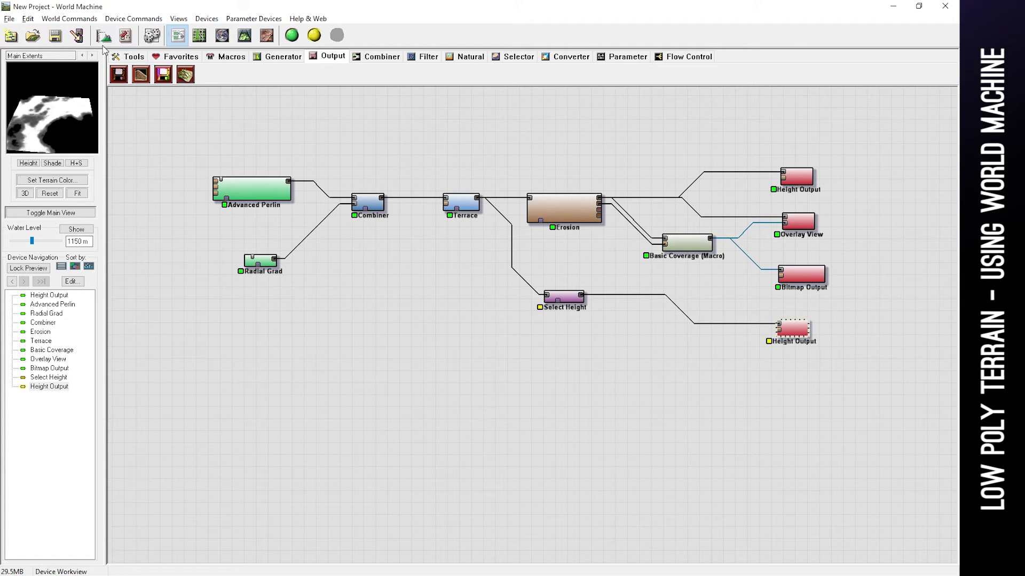
- Export all world outputs, including the newly built tree mask, and close the Output Manager
click(75, 36)
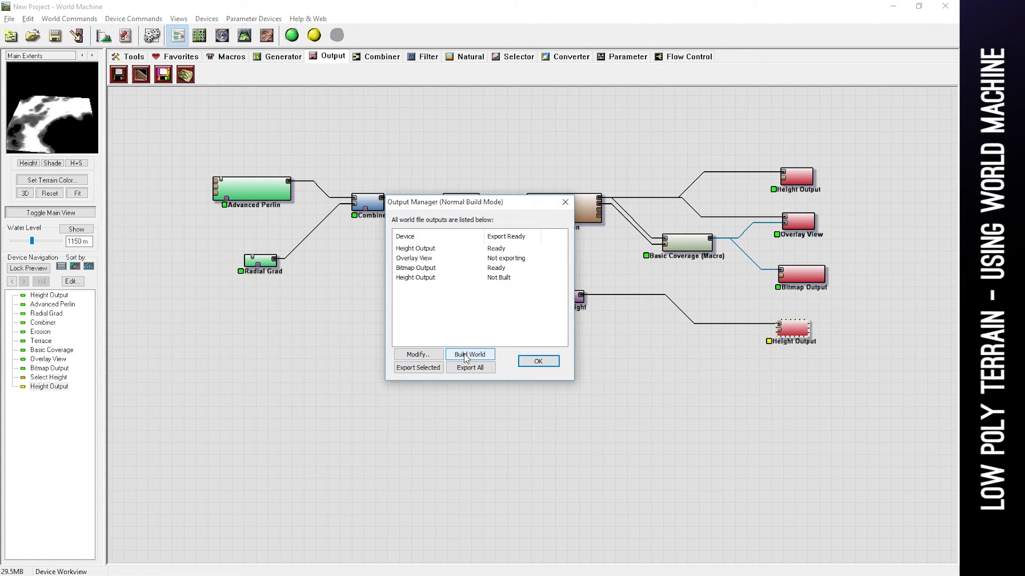
click(477, 368)
click(539, 330)
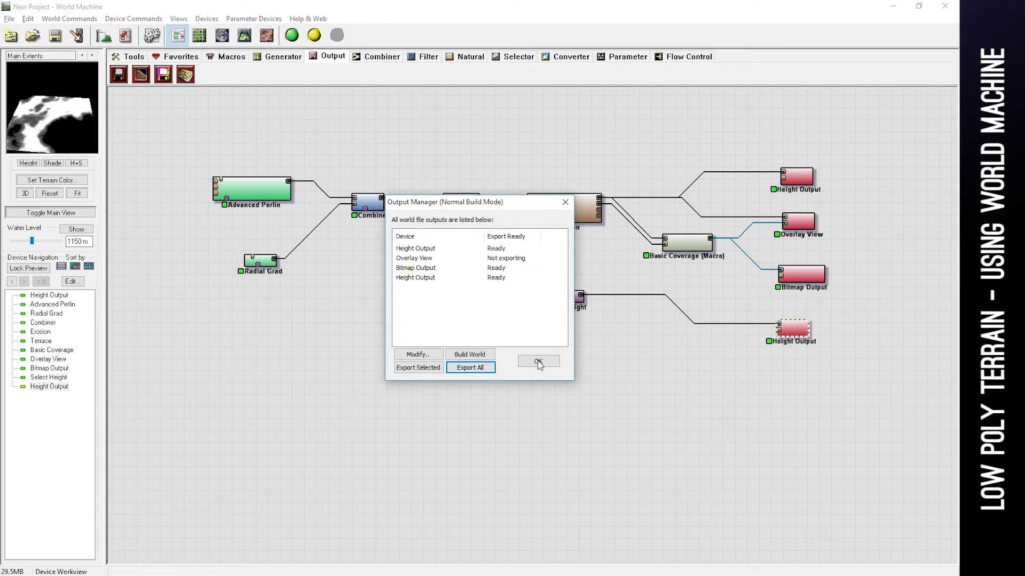
click(538, 362)
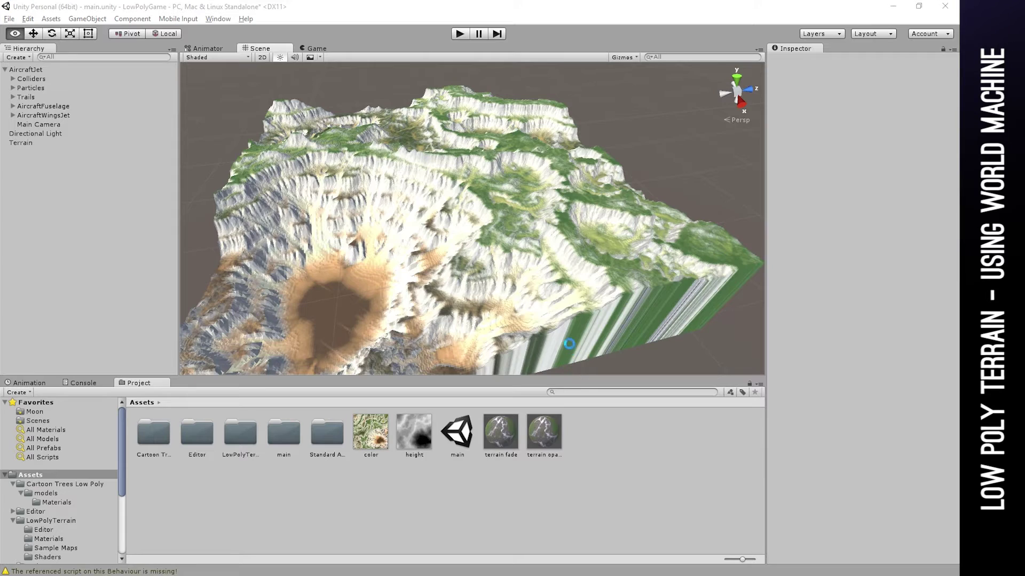
- In Unity, add the Low Poly Terrain Objects script component to the Terrain object
click(21, 144)
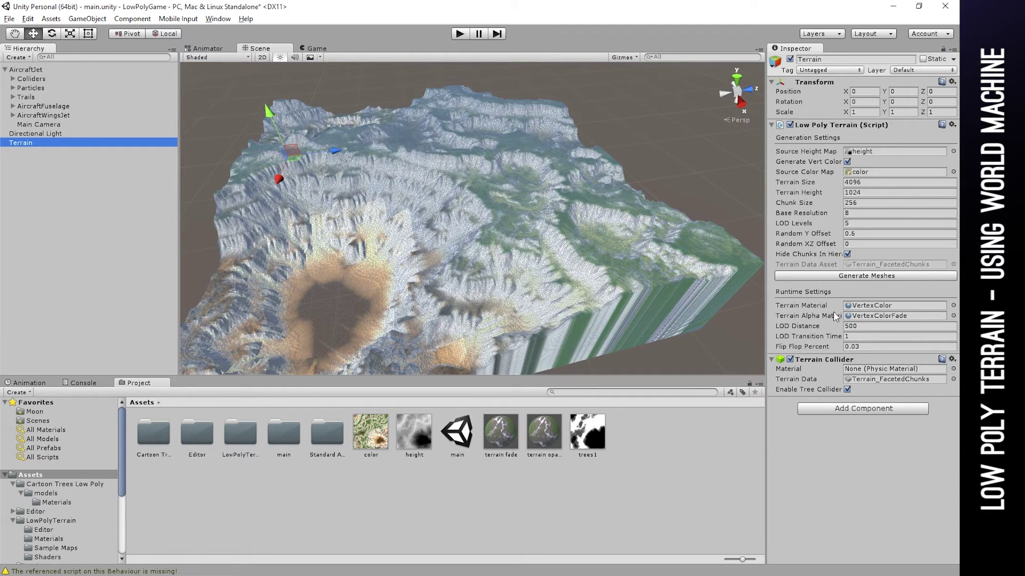
click(878, 416)
text(lowpo)
click(850, 270)
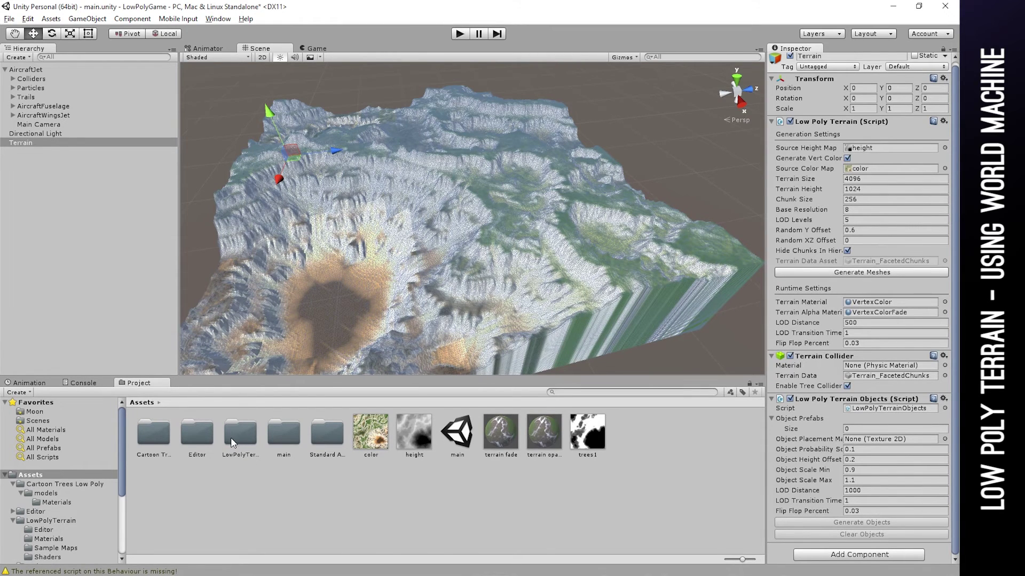
- Add the co_Tree12 and co_Tree13 models from the Cartoon Trees Low Poly models folder to the Terrain's Object Prefabs
double_click(146, 439)
double_click(159, 447)
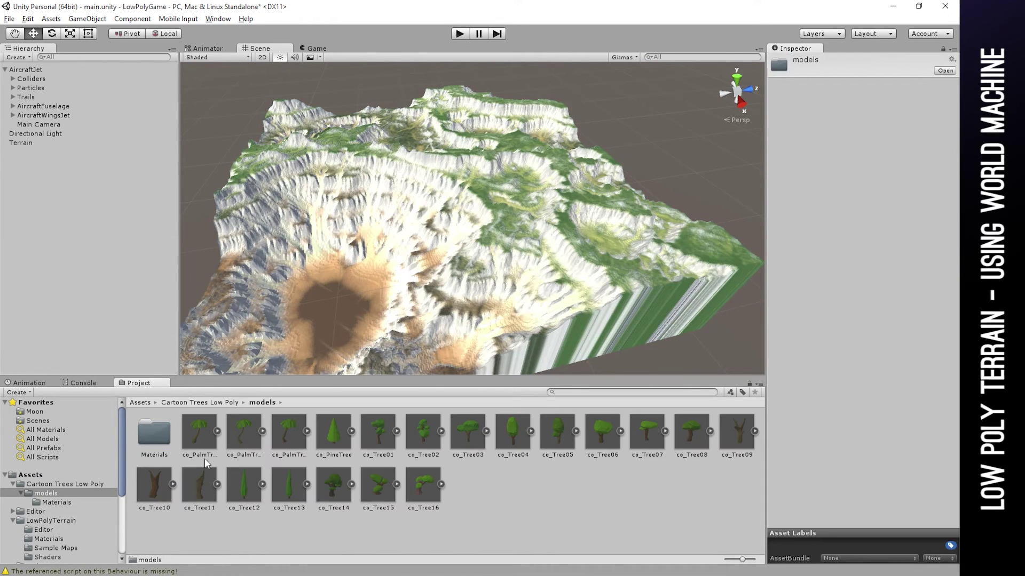
click(20, 141)
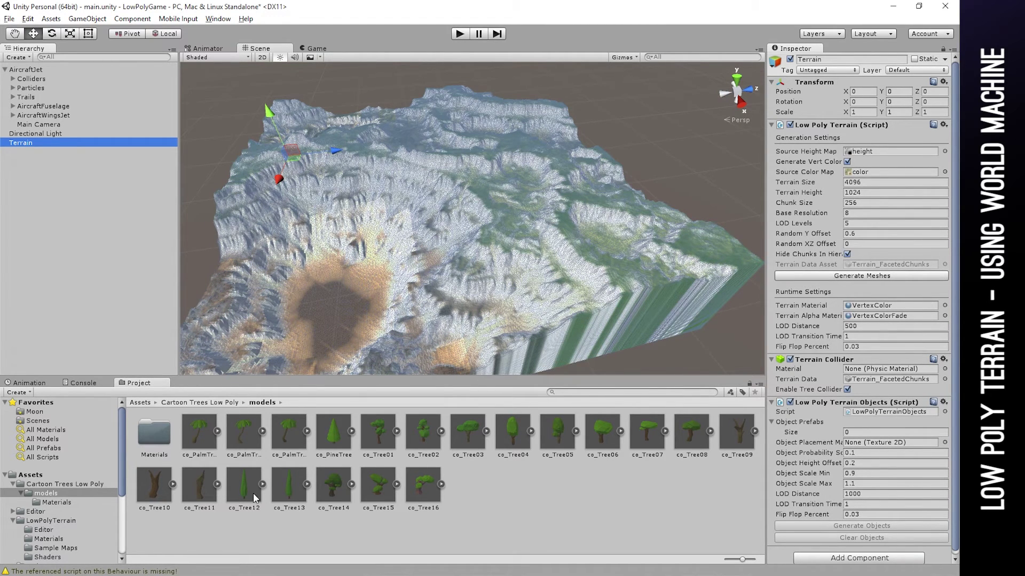
drag(241, 484, 798, 424)
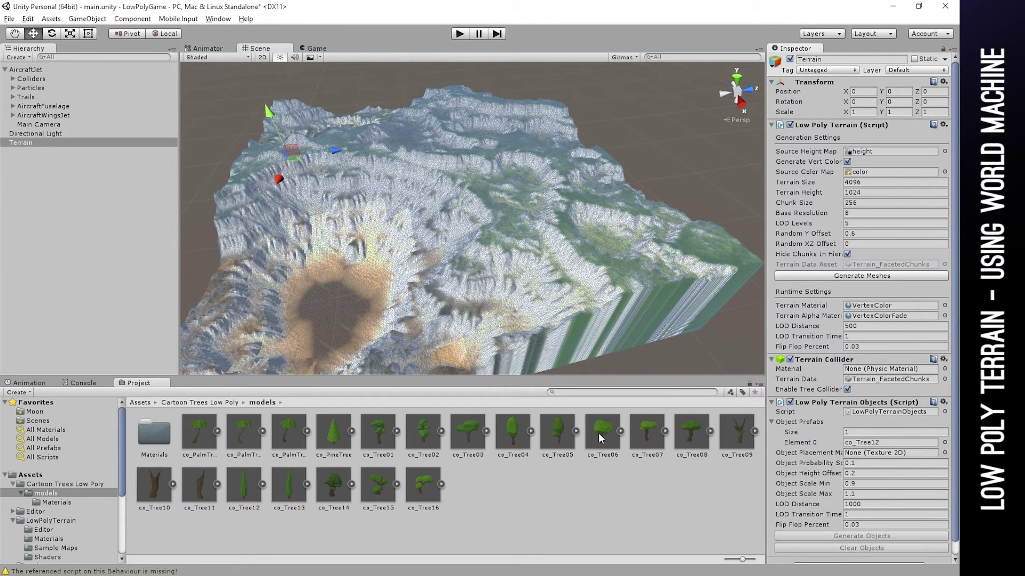
drag(291, 488, 800, 425)
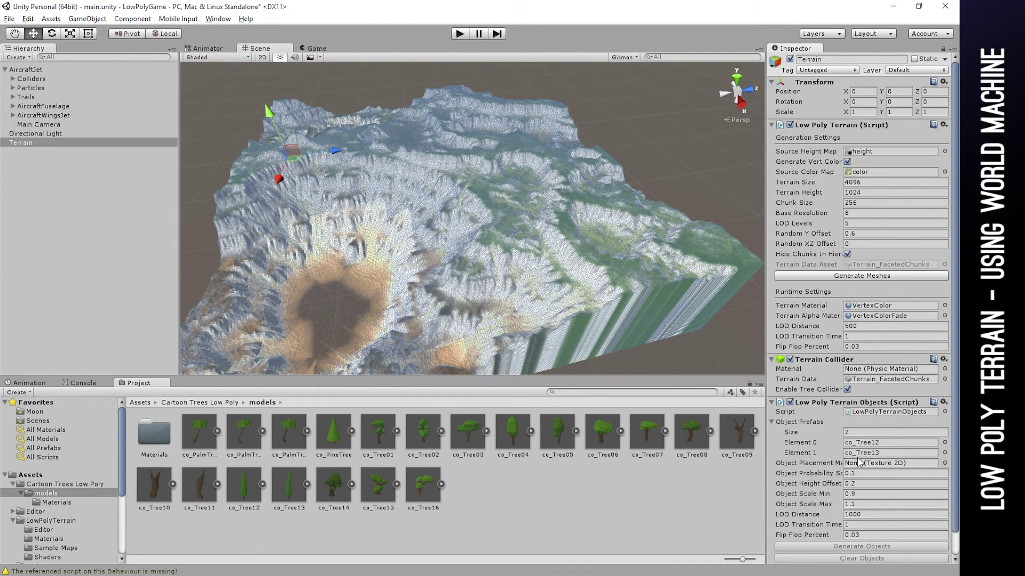
- Assign the trees1 texture as the Terrain's object placement map and generate the objects
click(30, 475)
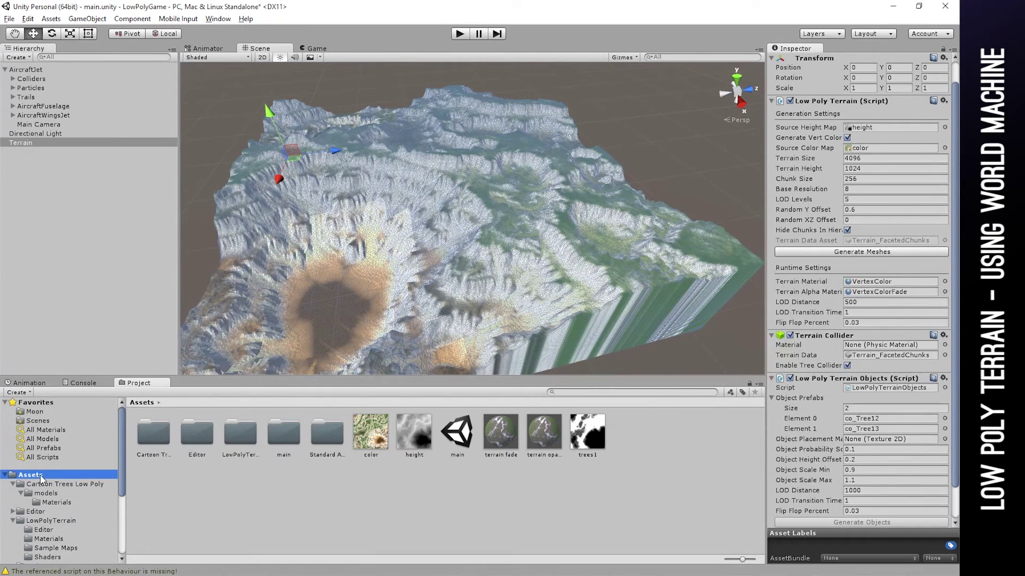
drag(594, 440, 867, 443)
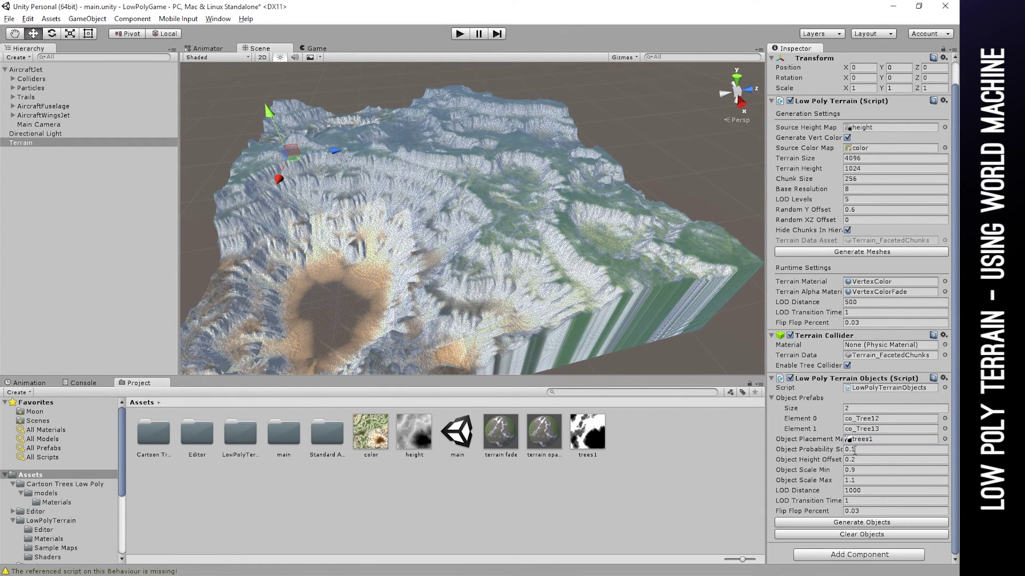
click(852, 524)
- Examine how the generated trees are distributed over the terrain's plateaus and steep slopes
click(635, 152)
scroll(639, 167, up, 5)
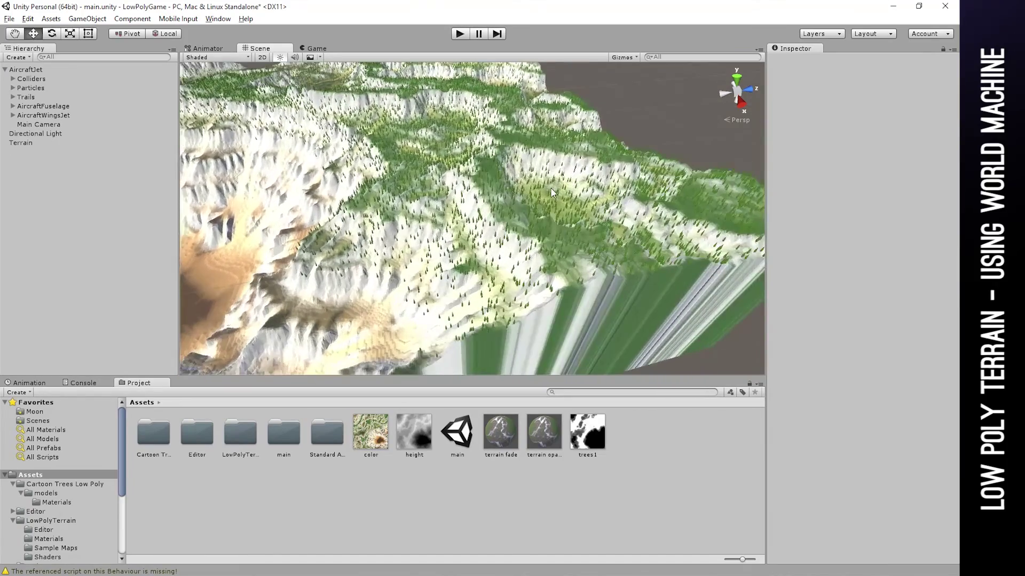
scroll(549, 187, up, 3)
alt+drag(549, 187, 523, 168)
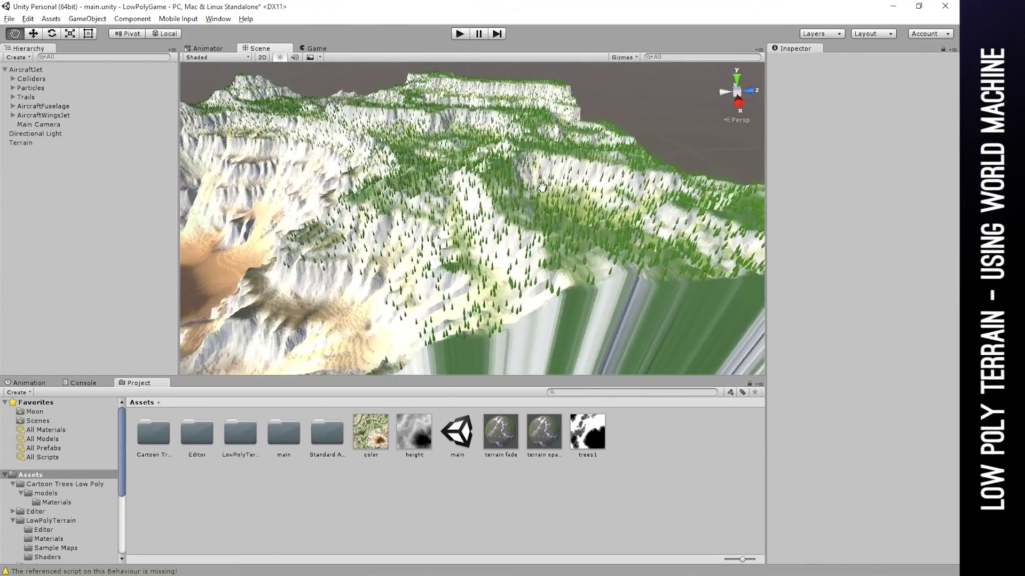
alt+drag(509, 218, 504, 224)
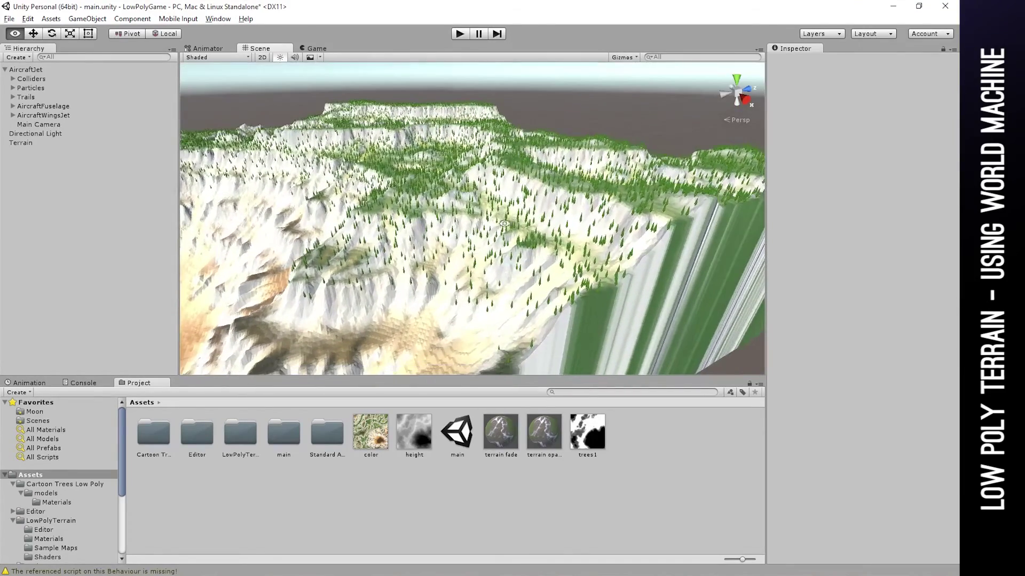
scroll(596, 230, up, 3)
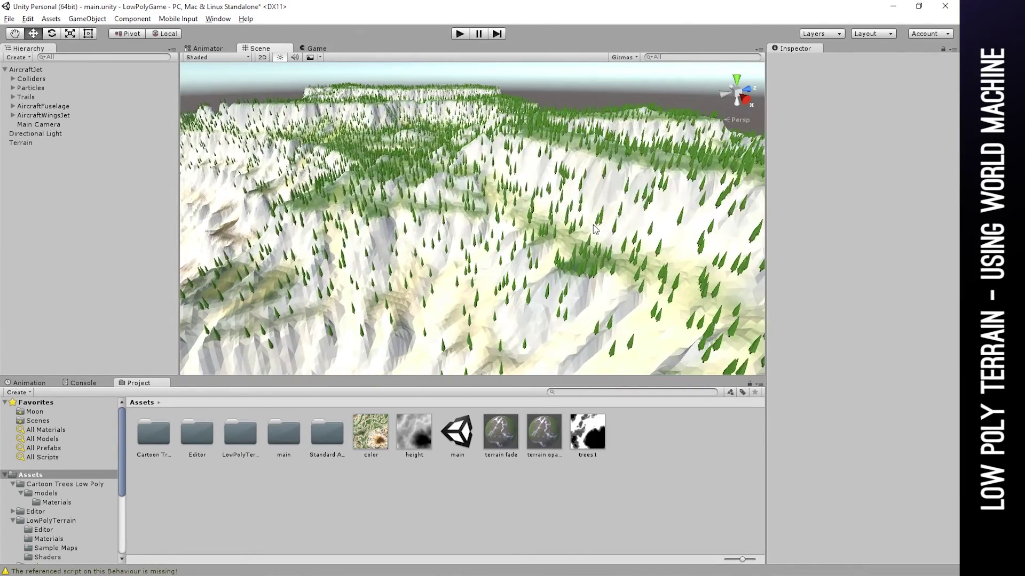
alt+drag(559, 265, 581, 270)
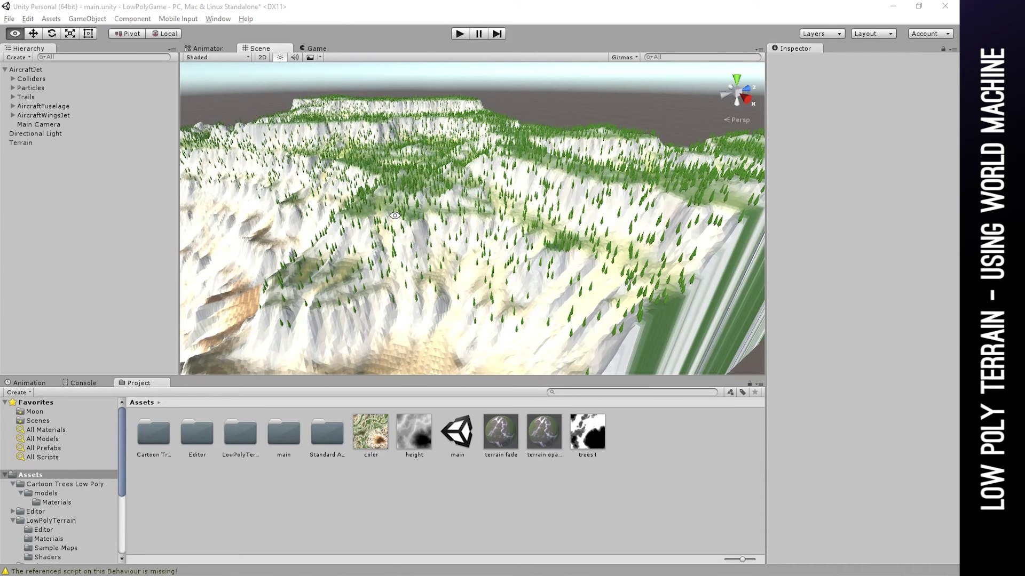
- Switch to World Machine and examine the slopes in the Terrace device's terrain preview
key(alt+Tab)
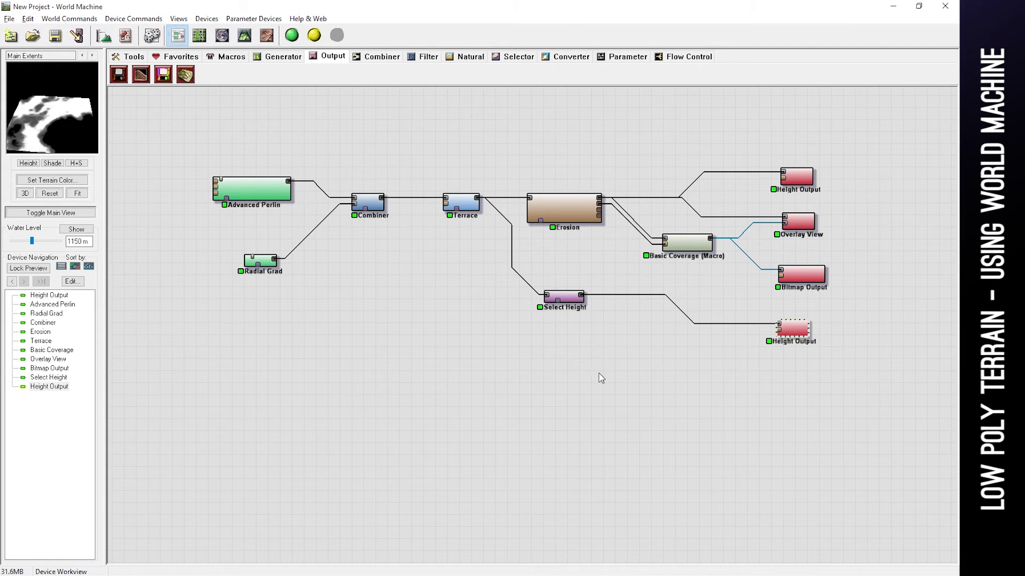
scroll(587, 373, down, 1)
scroll(586, 352, up, 3)
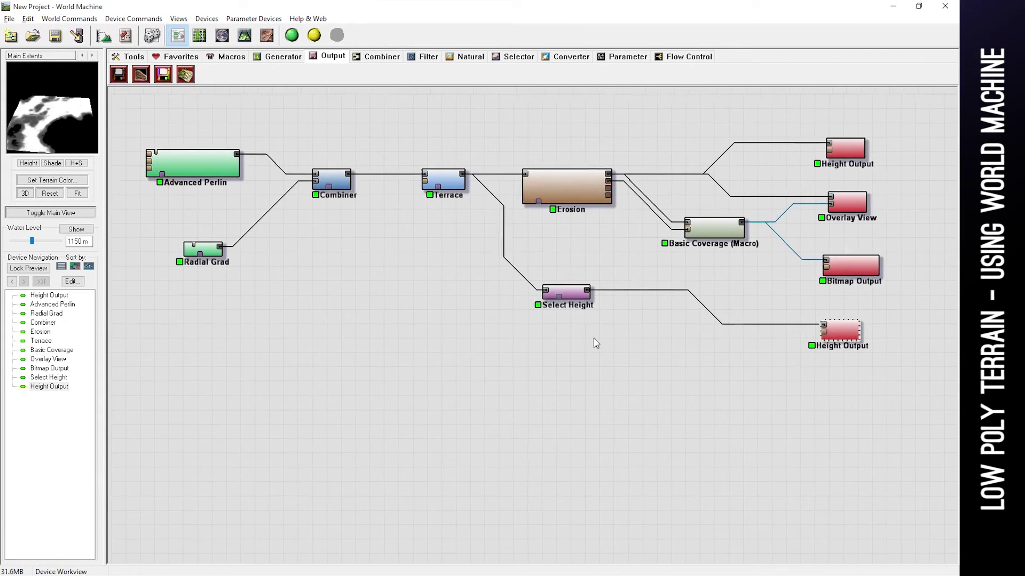
right_drag(593, 338, 510, 341)
mouse_move(496, 298)
mouse_down()
mouse_move(479, 318)
mouse_move(506, 296)
mouse_up()
click(366, 178)
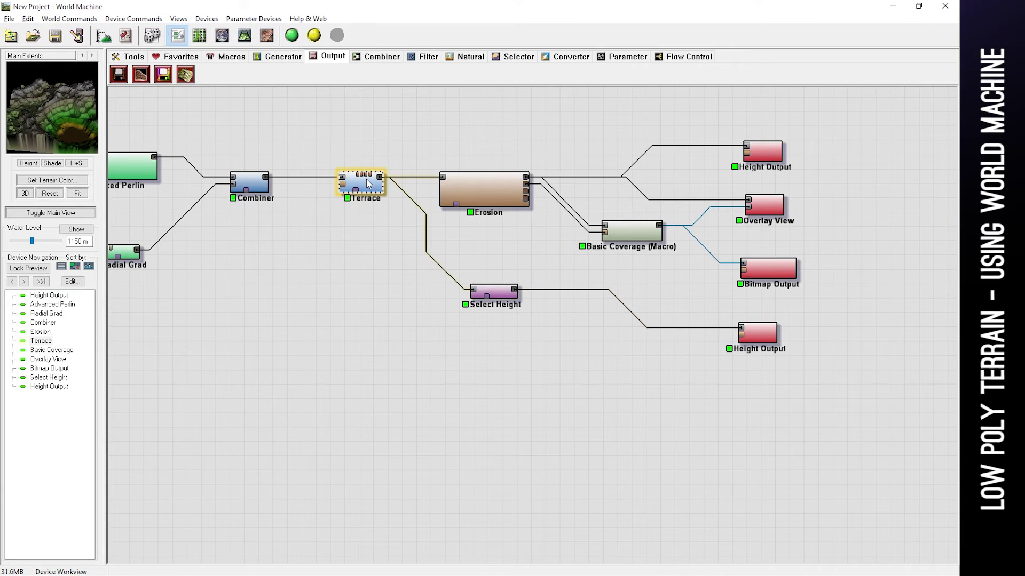
drag(75, 133, 43, 98)
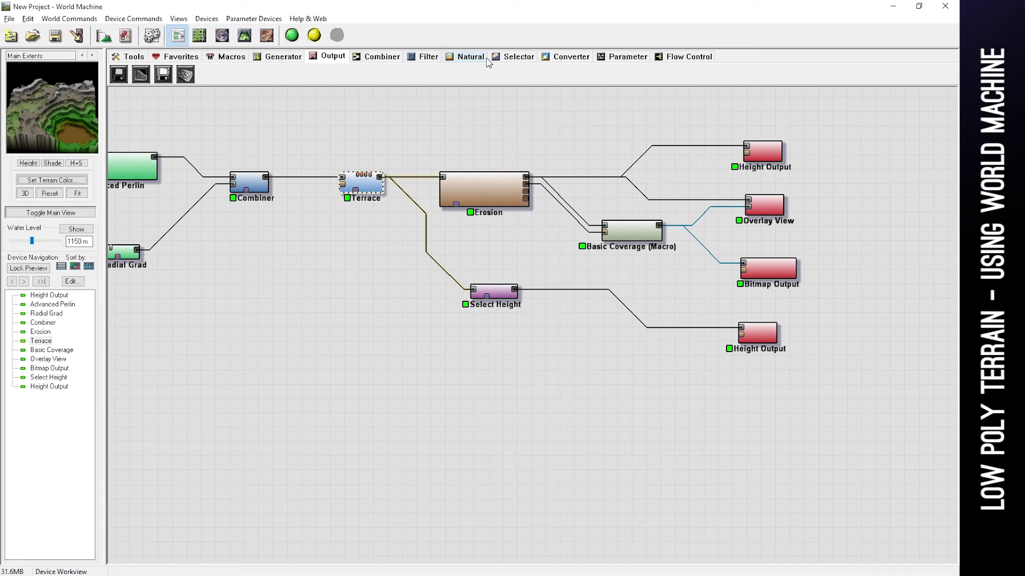
- Add a Select Slope device below Select Height and feed it from the Terrace output
click(505, 57)
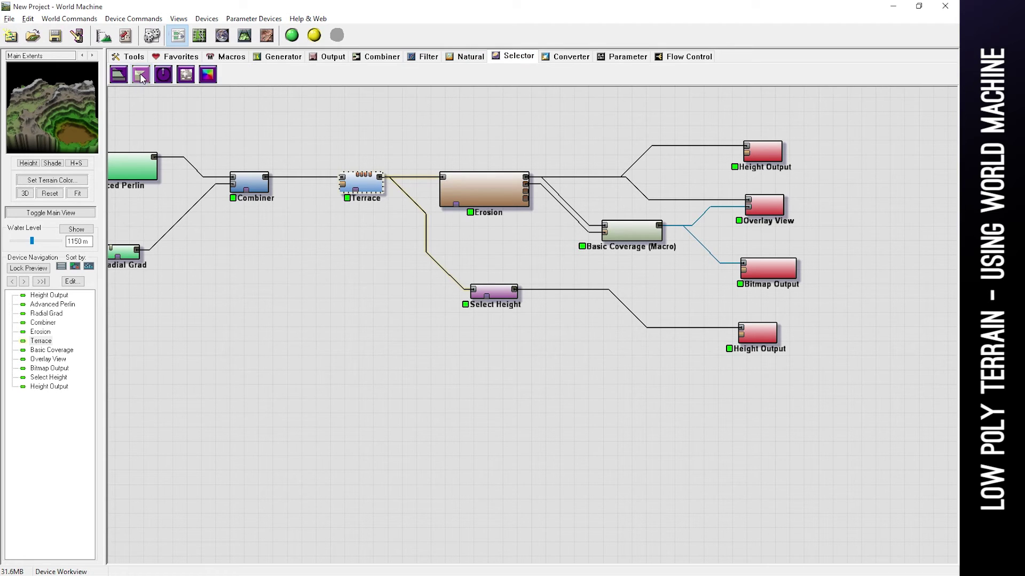
drag(141, 77, 440, 313)
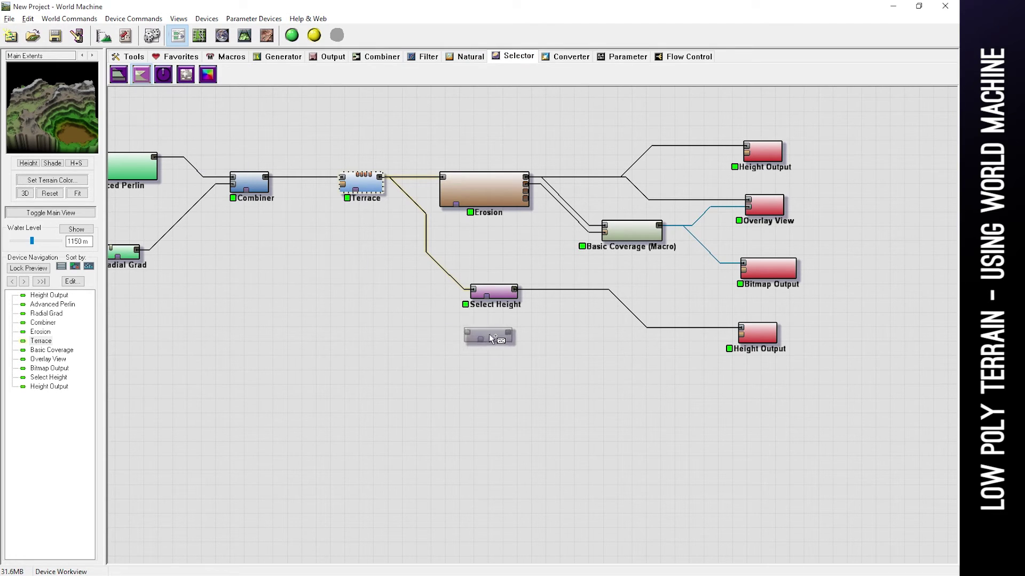
drag(489, 334, 495, 335)
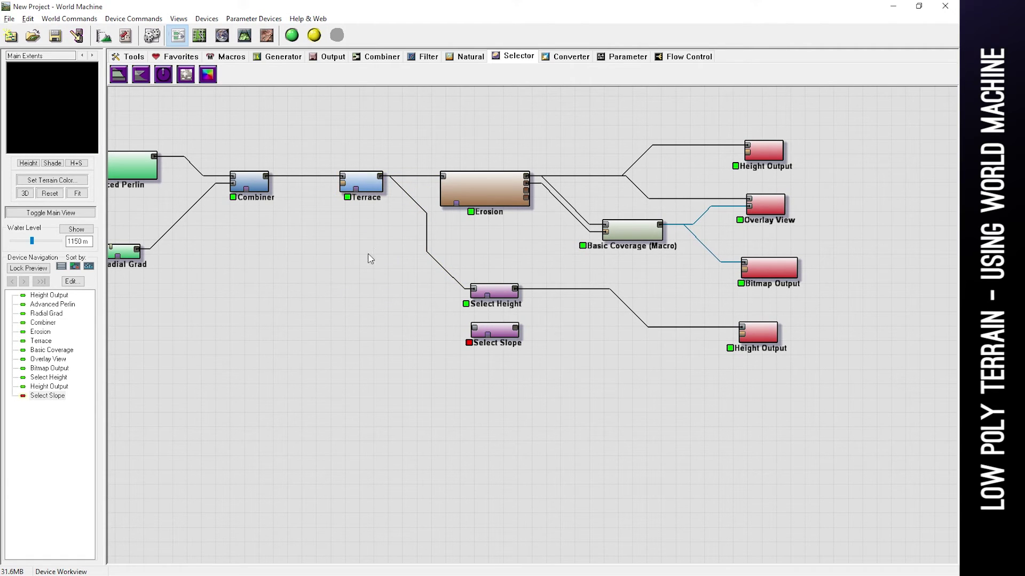
drag(380, 176, 474, 330)
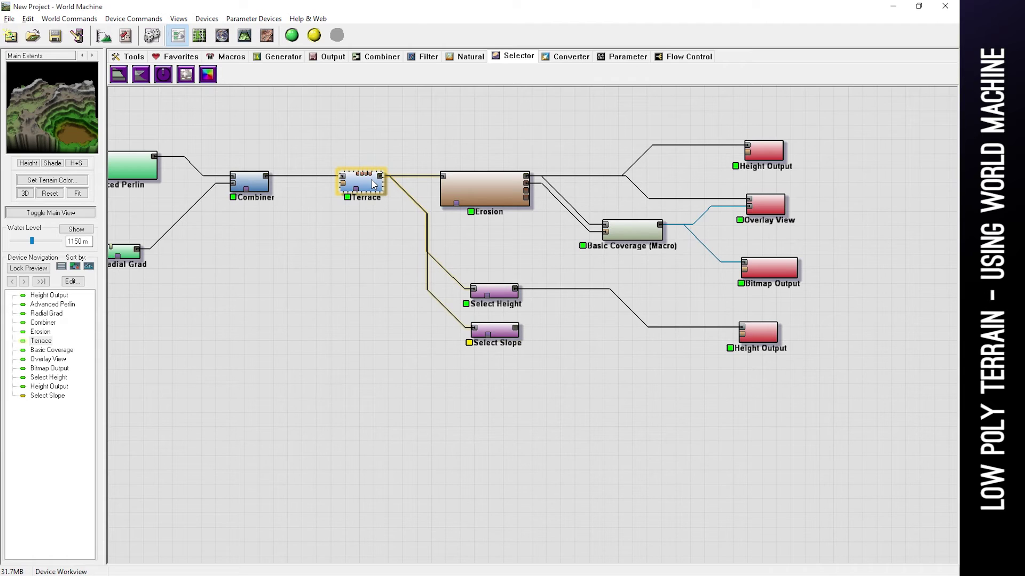
- Limit the Select Slope device to a maximum of about 0.31 (10deg) with a minimum of 0.00 (00deg)
click(505, 334)
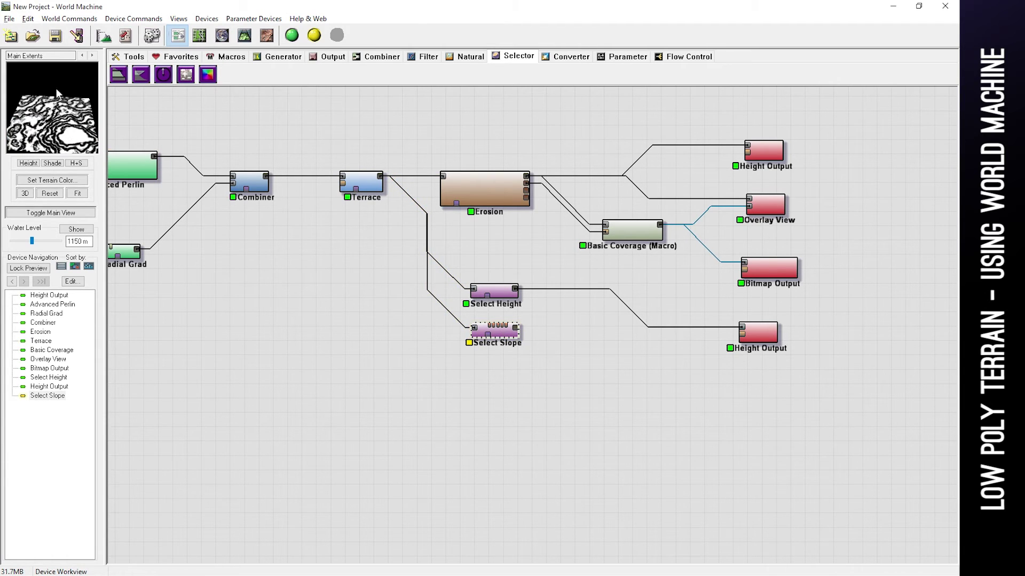
double_click(504, 334)
drag(480, 207, 610, 319)
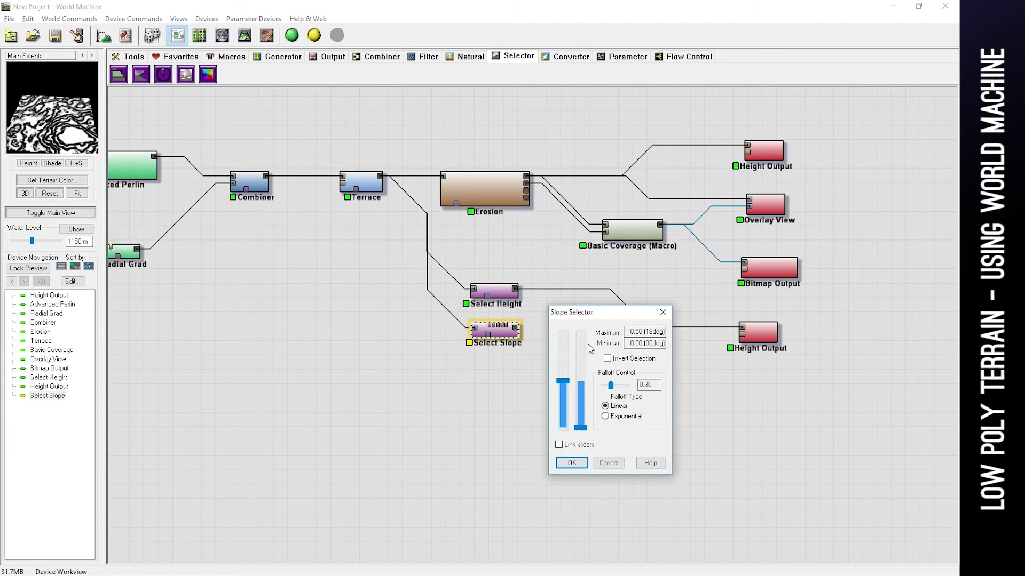
drag(563, 381, 571, 319)
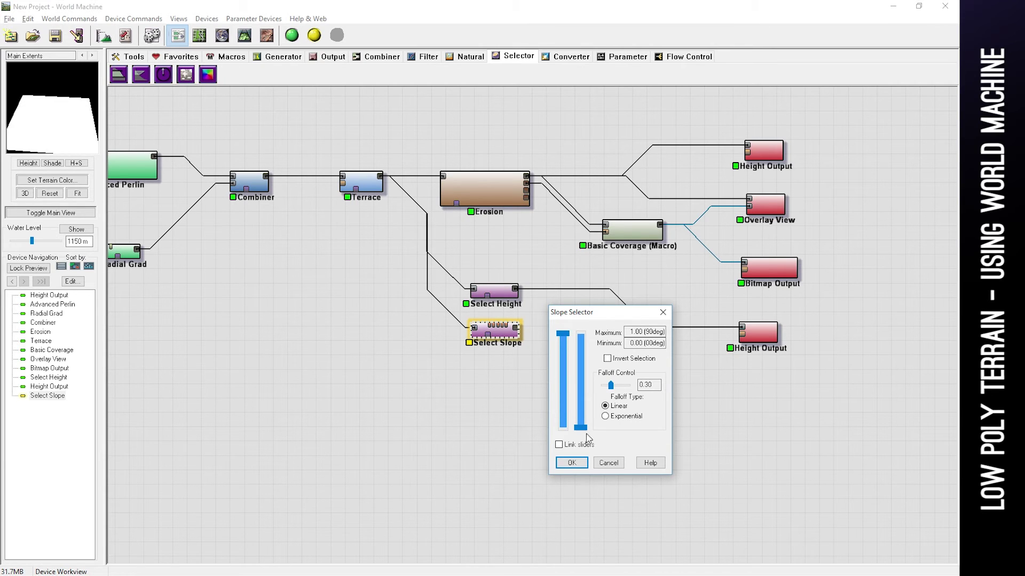
mouse_move(582, 427)
mouse_down()
mouse_move(584, 361)
mouse_move(582, 429)
mouse_up()
drag(563, 333, 578, 403)
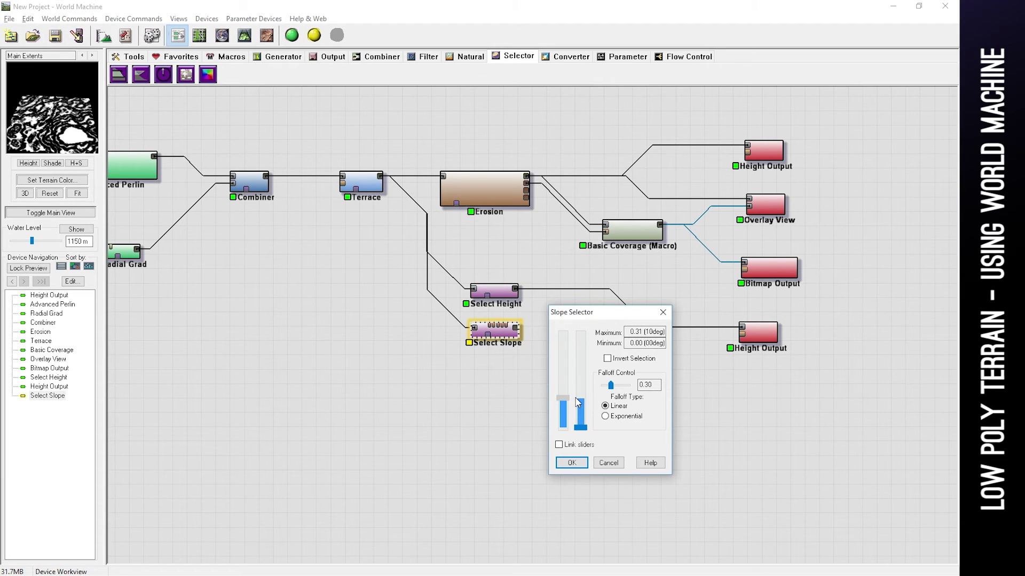
click(571, 463)
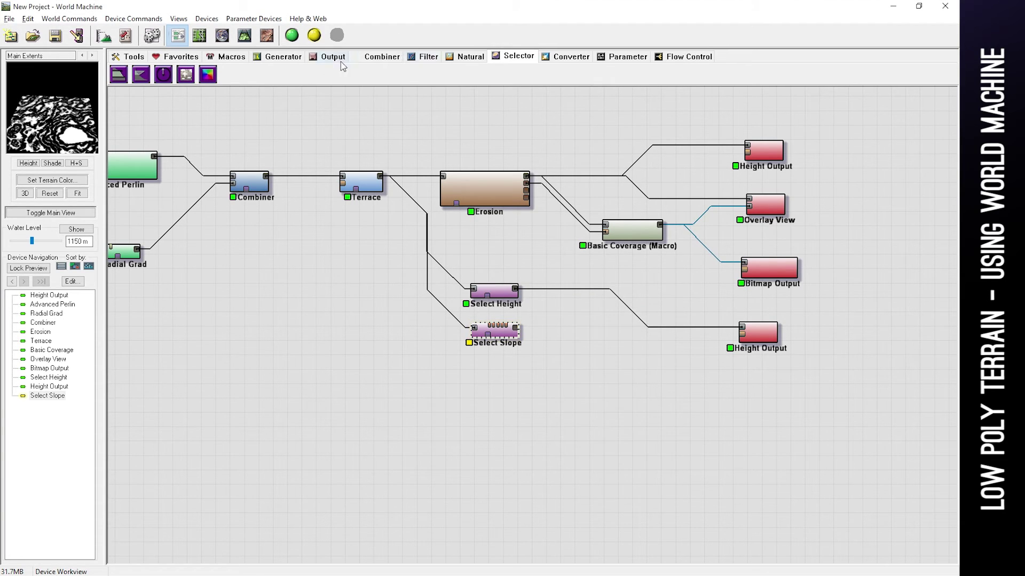
- Insert a Combiner between Select Height and the trees' Height Output, and connect Select Slope to its second input
click(381, 57)
click(163, 74)
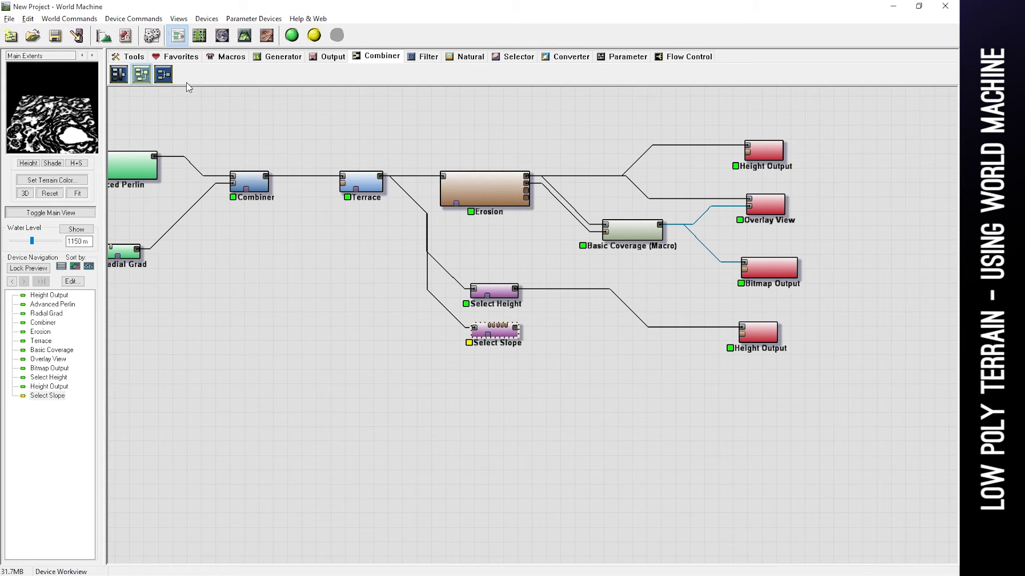
right_click(248, 107)
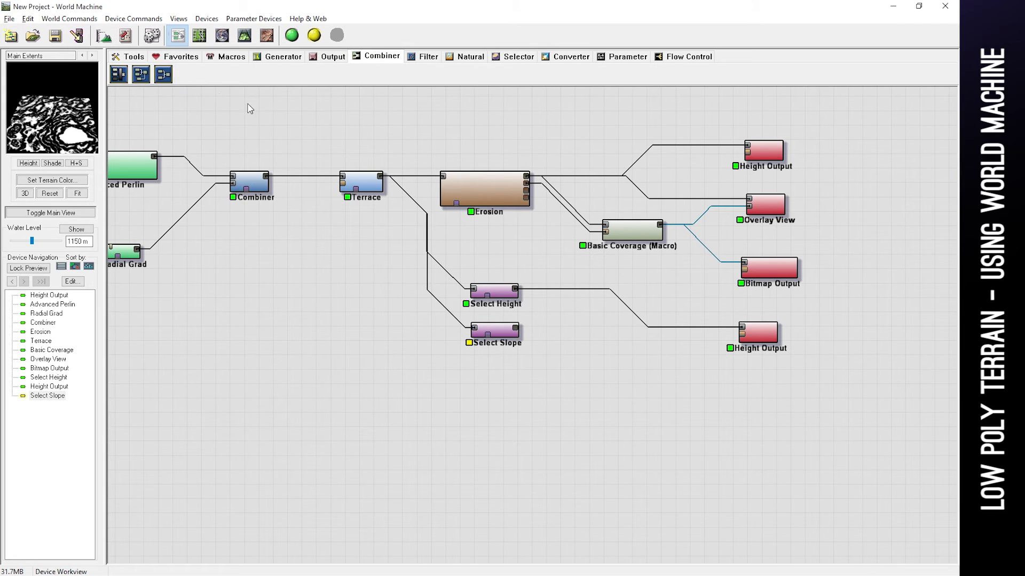
click(167, 78)
click(592, 319)
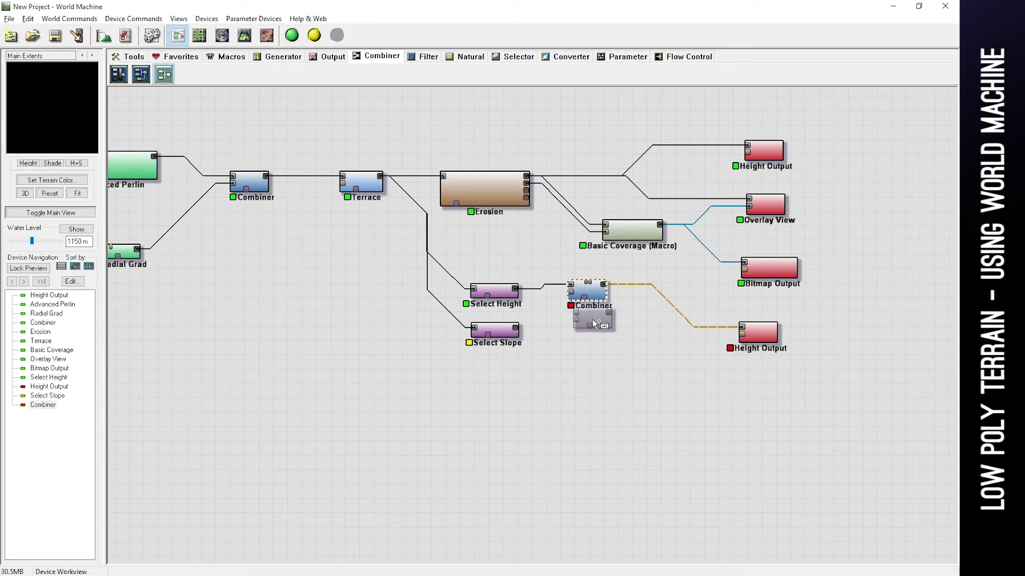
drag(593, 313, 600, 334)
click(517, 329)
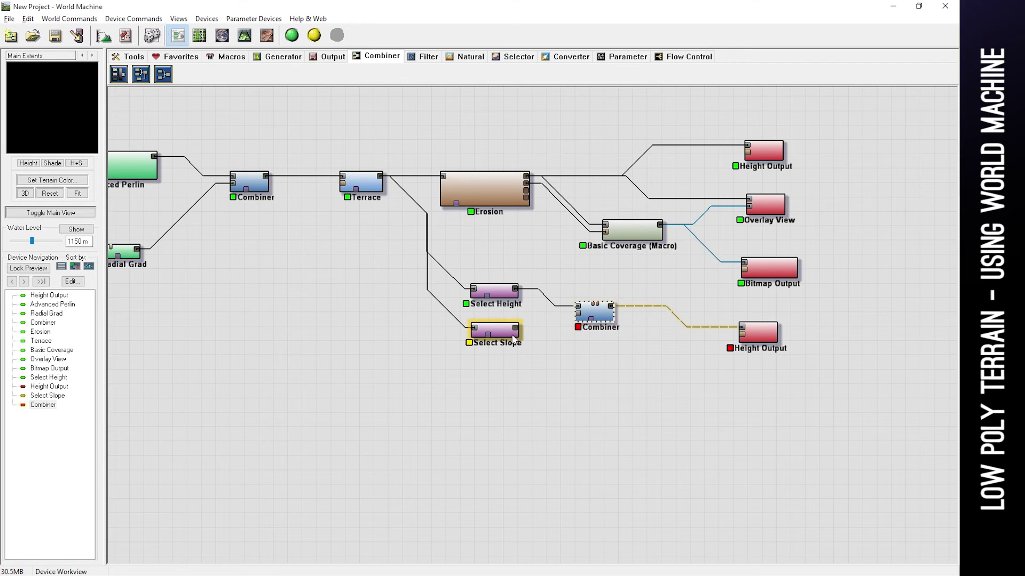
drag(516, 327, 577, 313)
- Set the new Combiner's method to Multiply and accept its properties
click(603, 318)
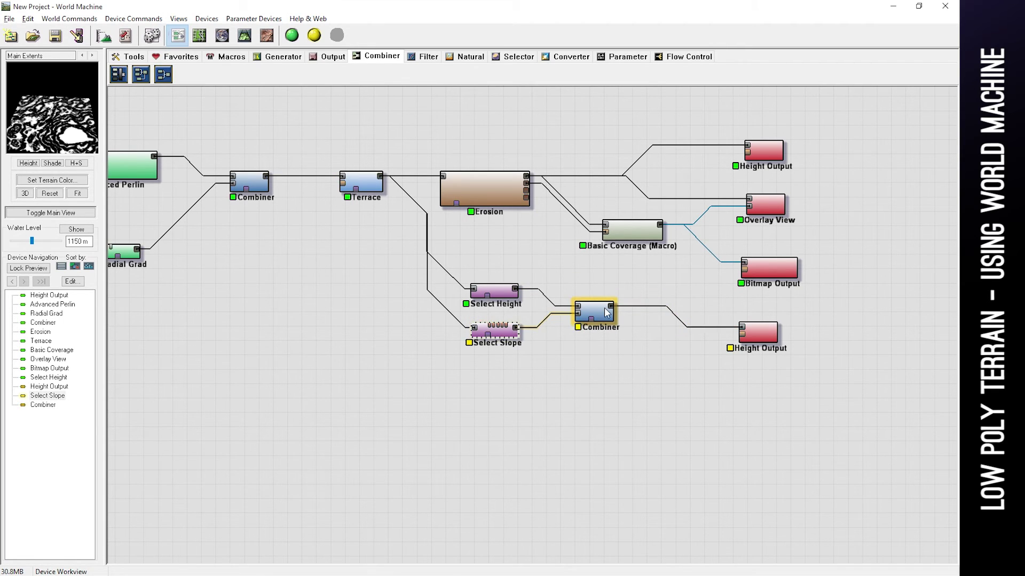
double_click(605, 319)
click(492, 295)
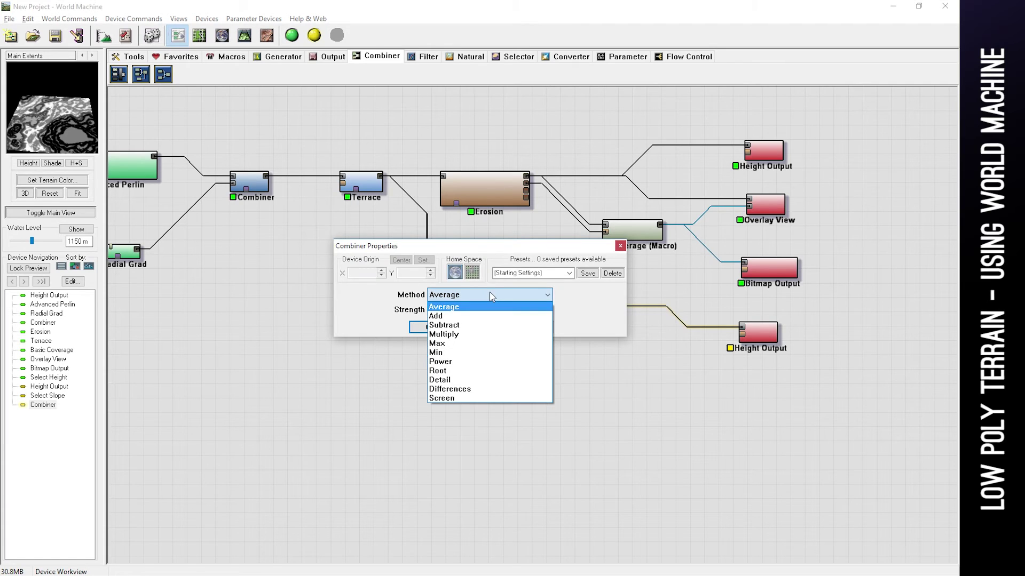
click(457, 335)
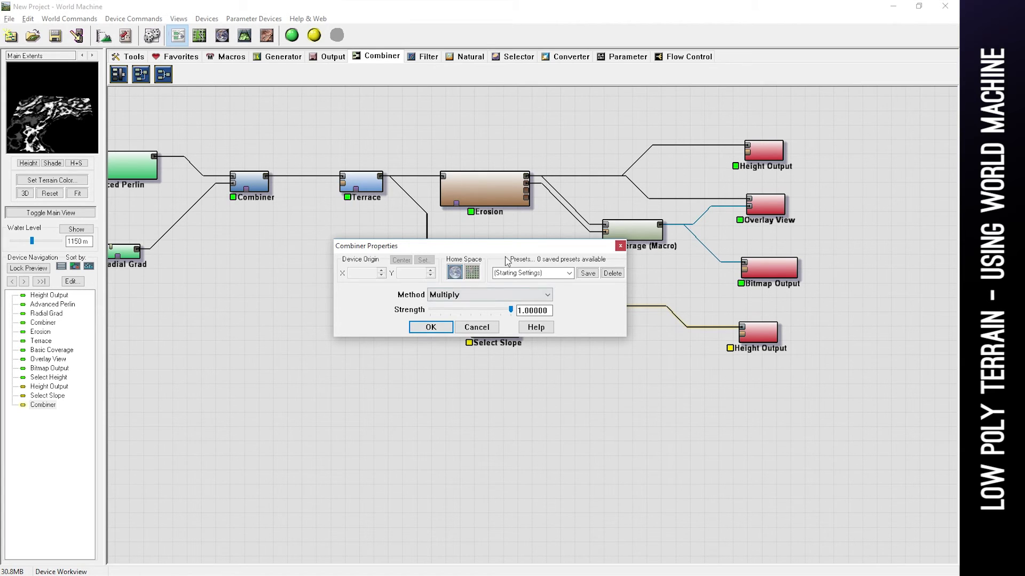
drag(513, 249, 549, 380)
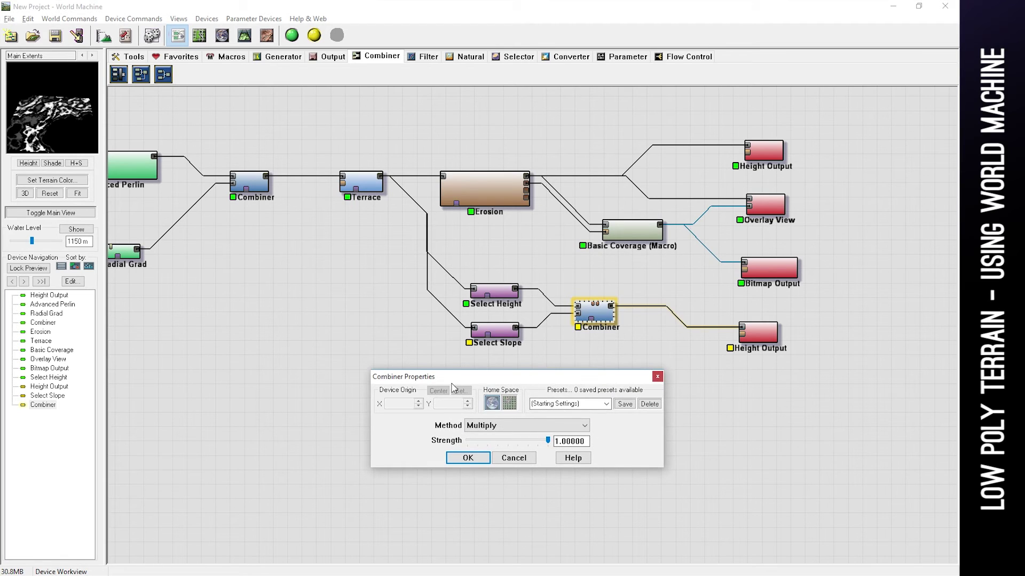
click(462, 457)
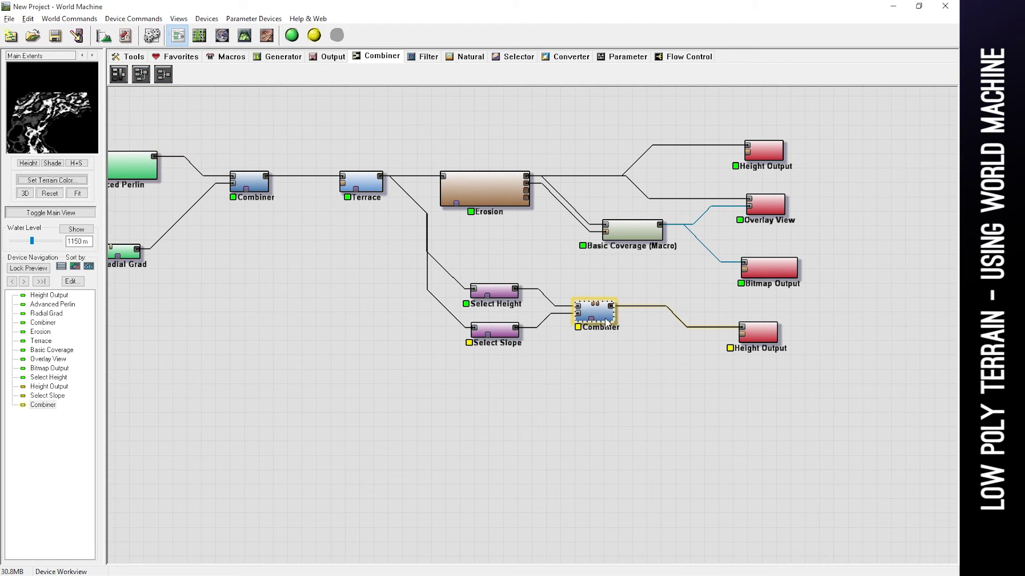
- Build the world and export all file outputs through the Output Manager
click(76, 38)
click(469, 367)
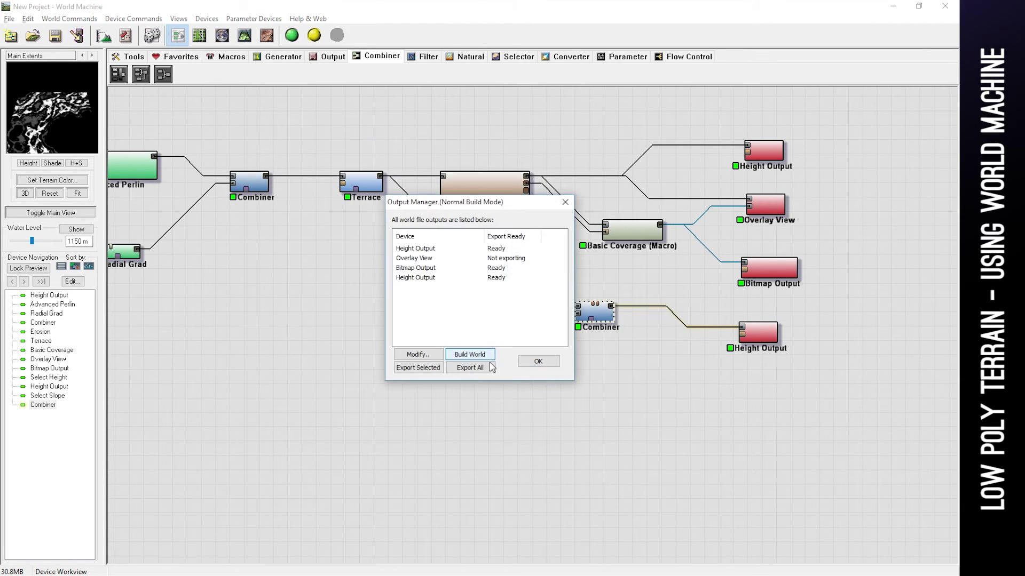
key(Return)
click(537, 361)
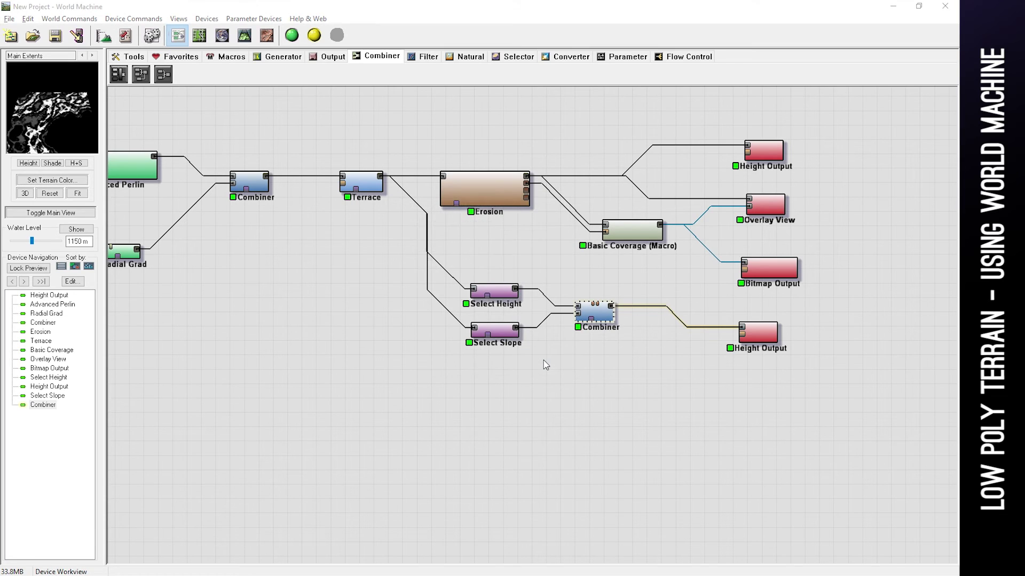
- Switch to Unity and regenerate the Terrain's objects from the updated trees1 placement map
key(alt+Tab)
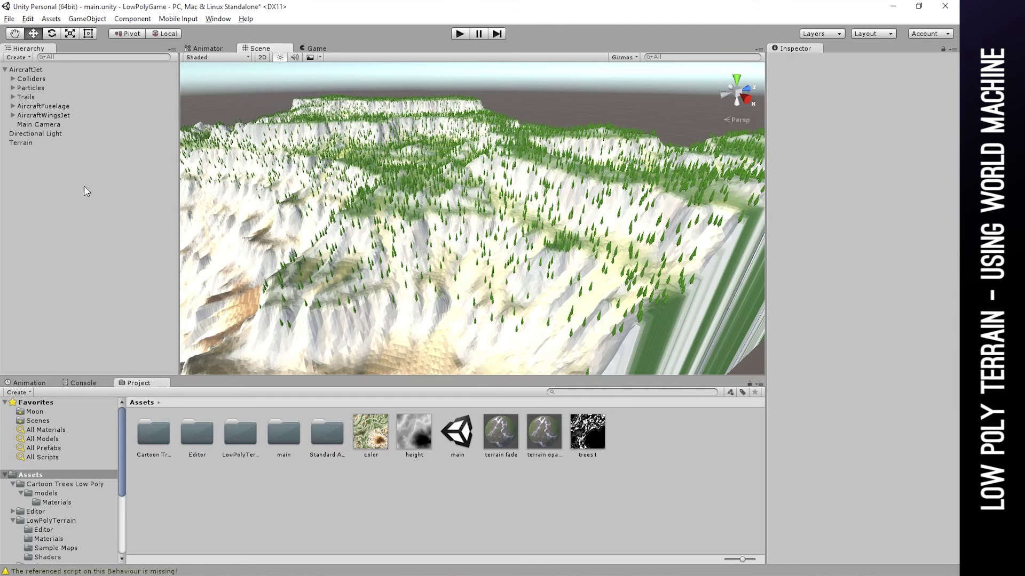
click(22, 143)
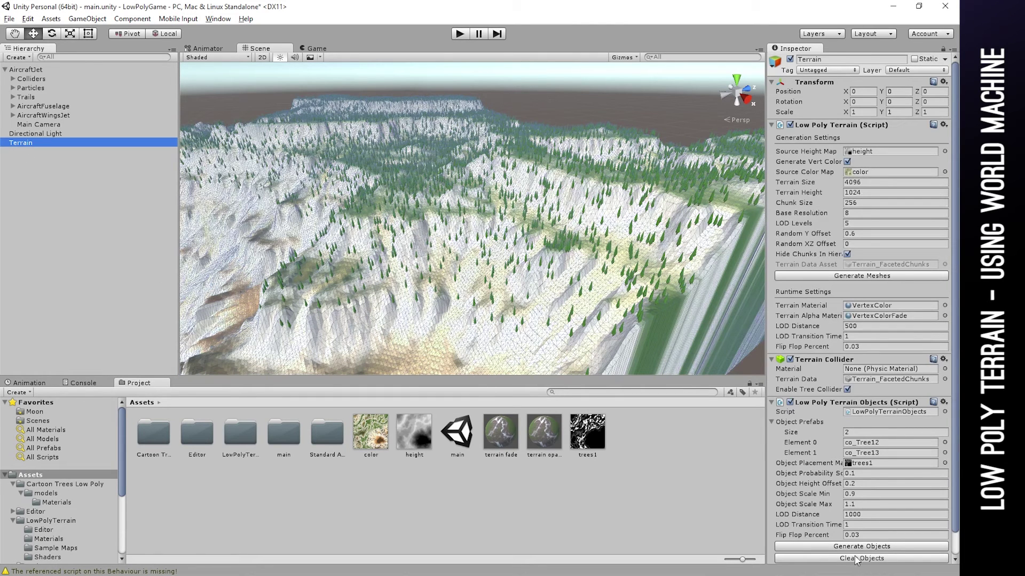
click(847, 547)
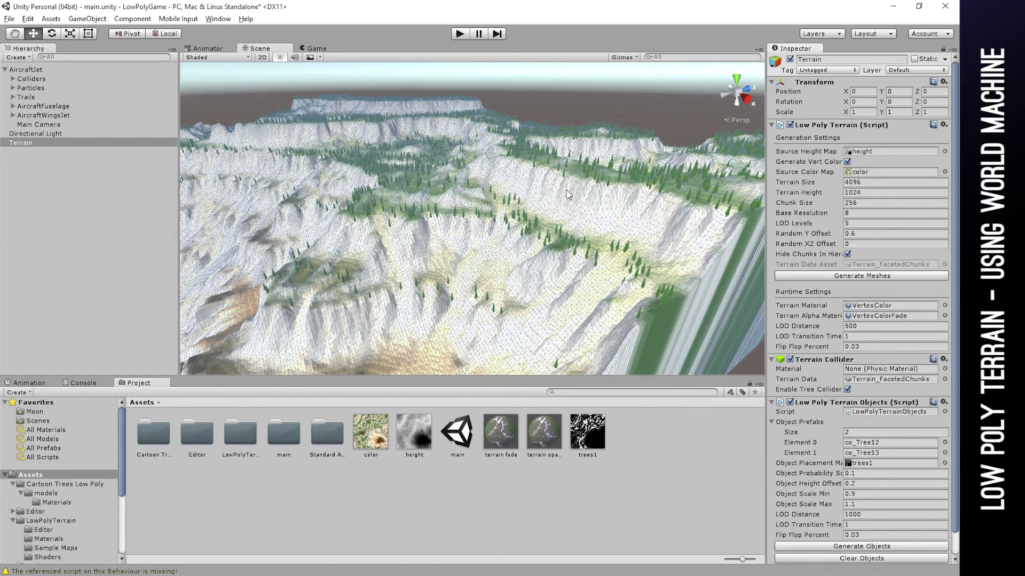
alt+drag(567, 191, 749, 154)
- Set the object probability scale to 0.04 and regenerate the trees on the terrain
click(872, 473)
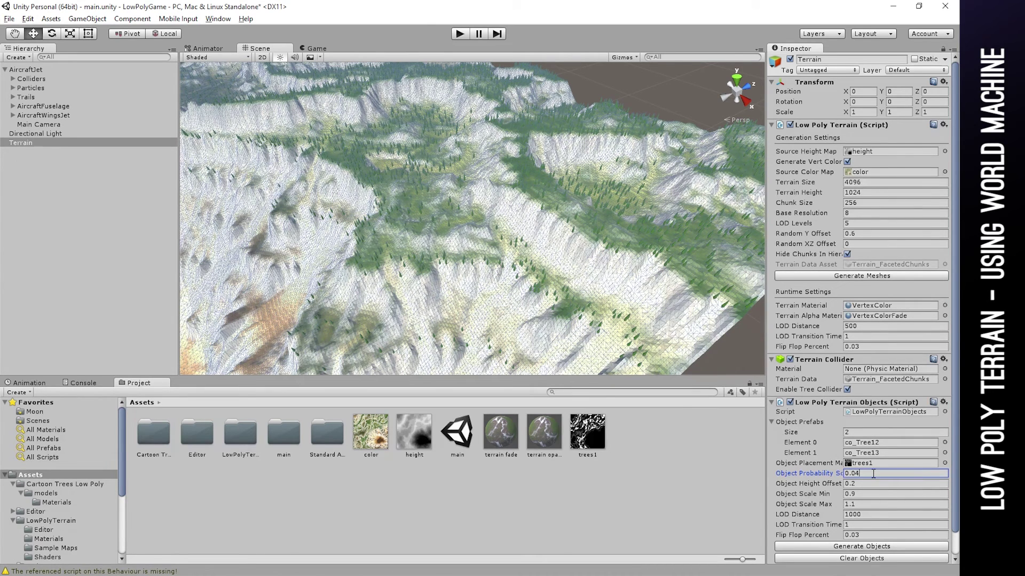
click(863, 548)
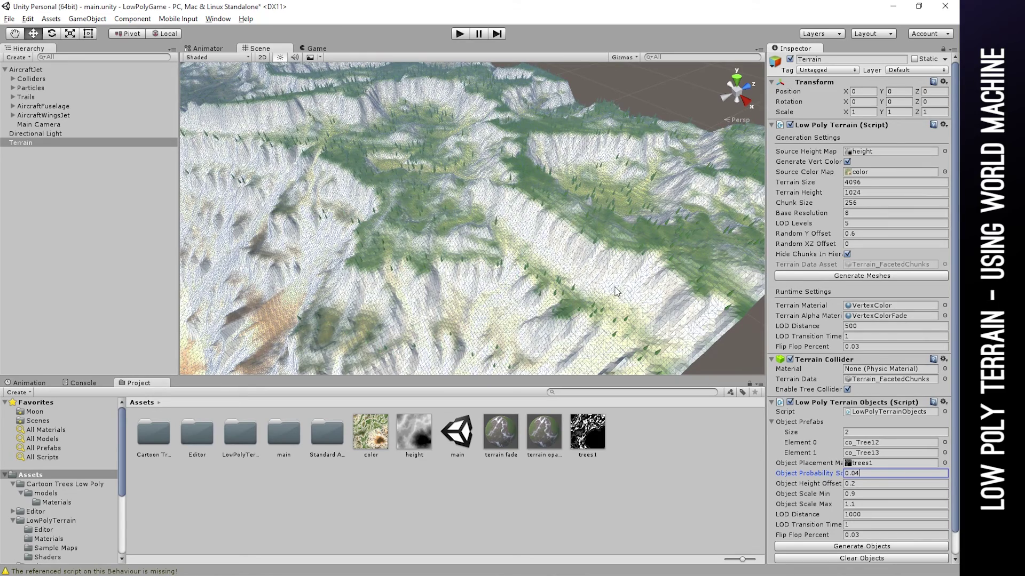
scroll(587, 260, down, 5)
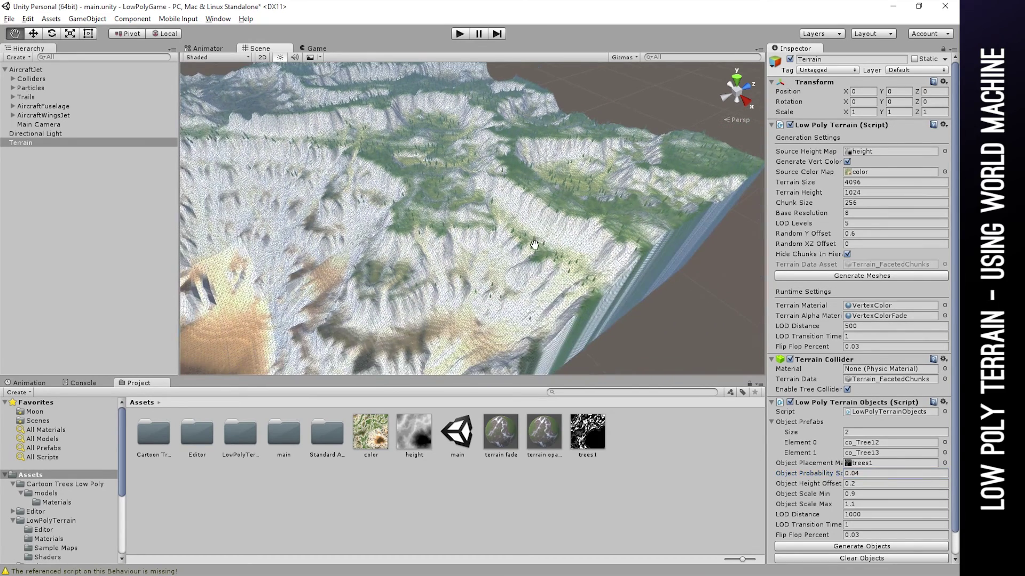
click(864, 549)
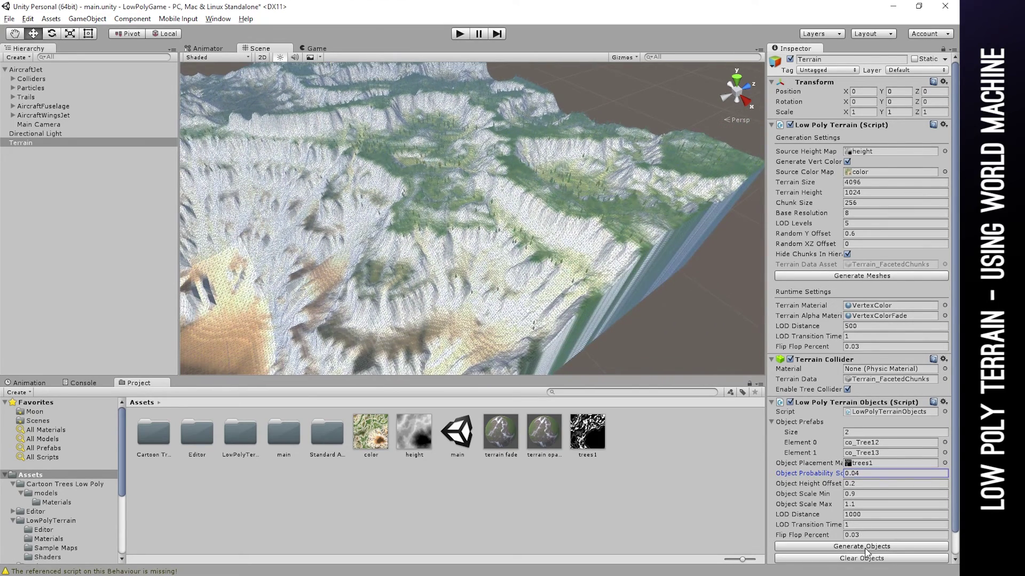
alt+drag(579, 218, 545, 218)
scroll(545, 218, up, 3)
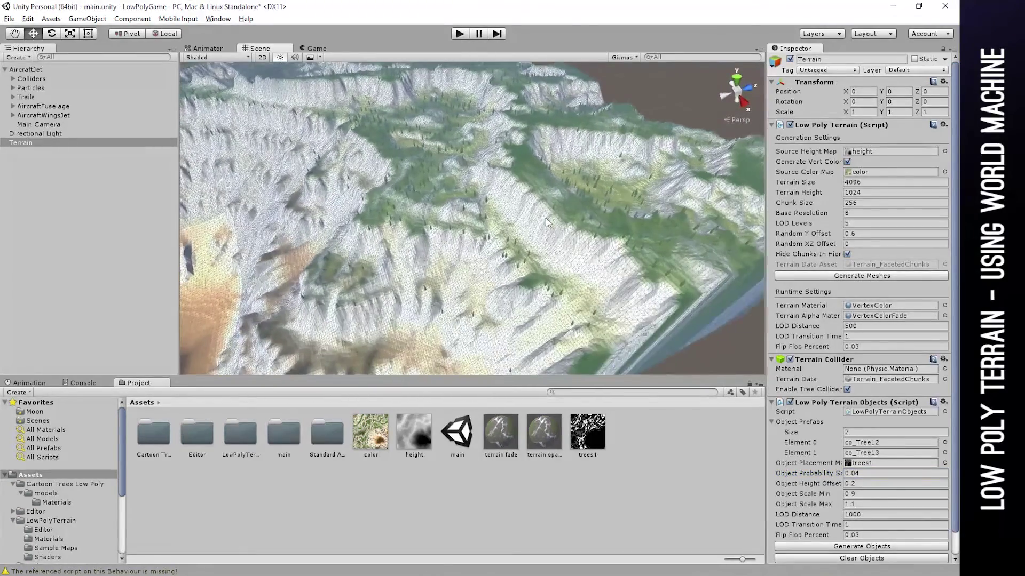
middle_drag(545, 218, 547, 247)
- Run the game to check the terrain and trees in flight, stop it and examine the terrain around the crater
click(459, 33)
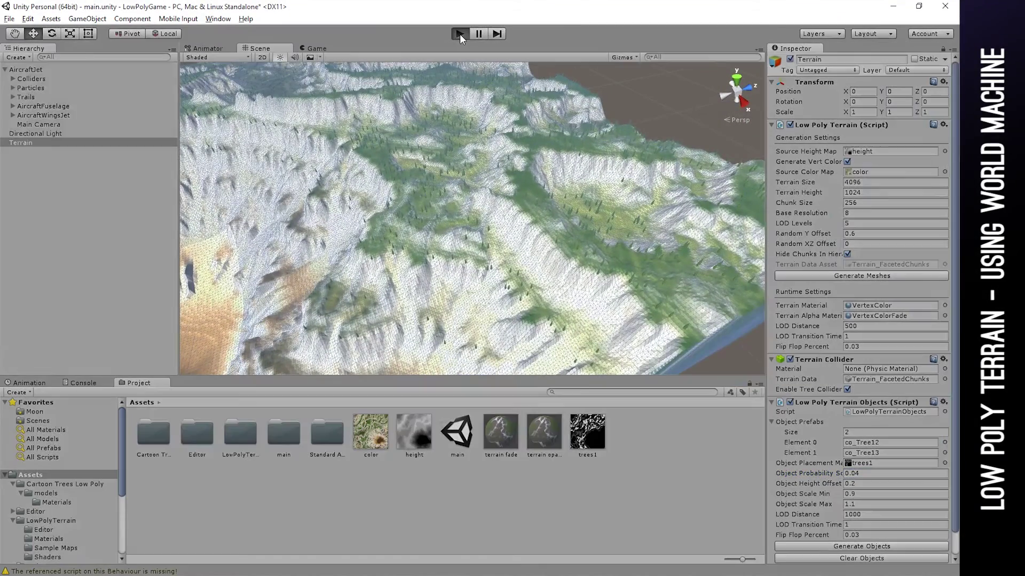
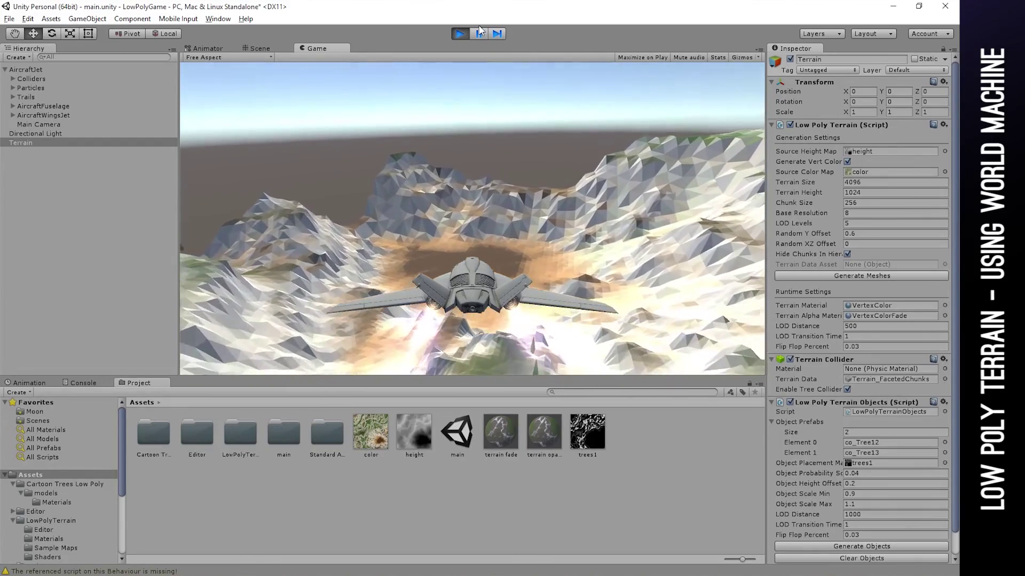
click(460, 33)
scroll(403, 275, up, 3)
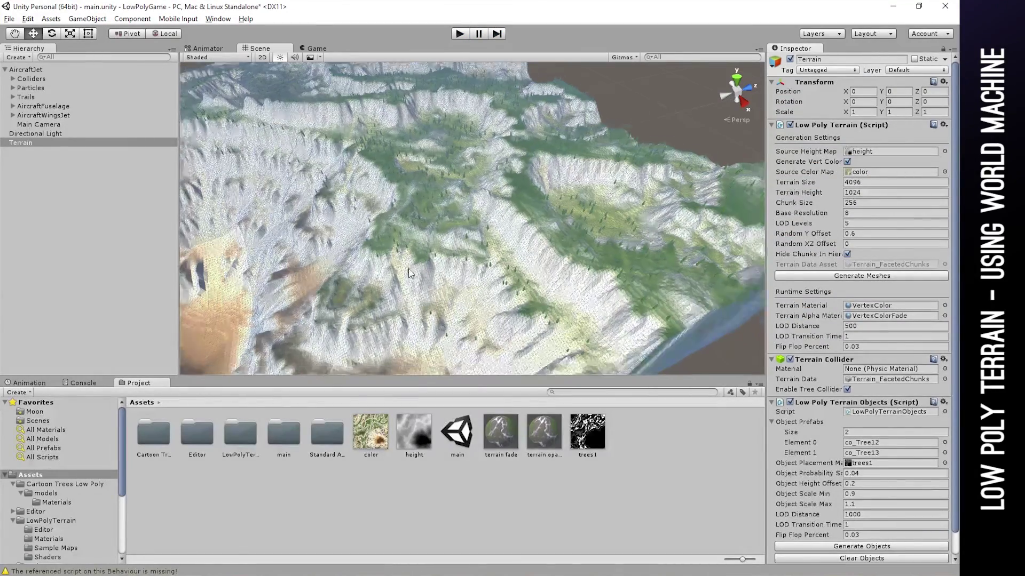
scroll(397, 282, down, 3)
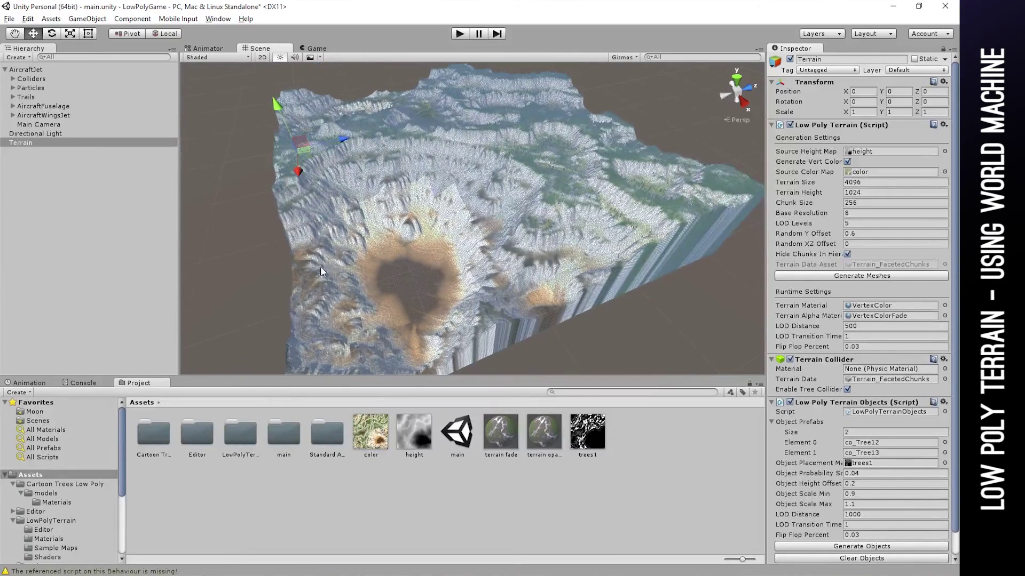
click(261, 268)
key(alt)
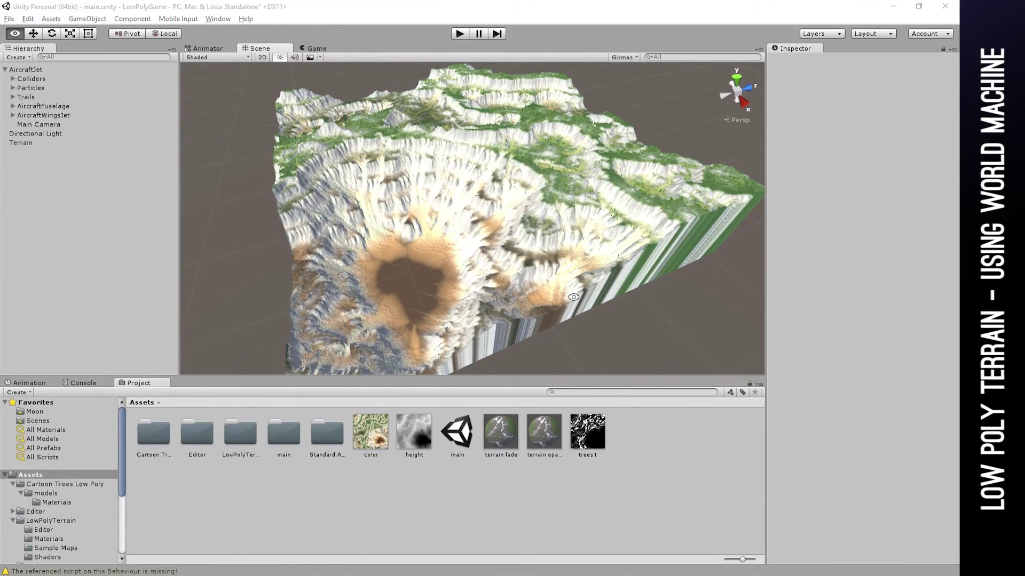
- Switch to World Machine and copy the tree mask's Select Height, Select Slope, Combiner and Height Output devices
key(alt+Tab)
scroll(715, 427, down, 2)
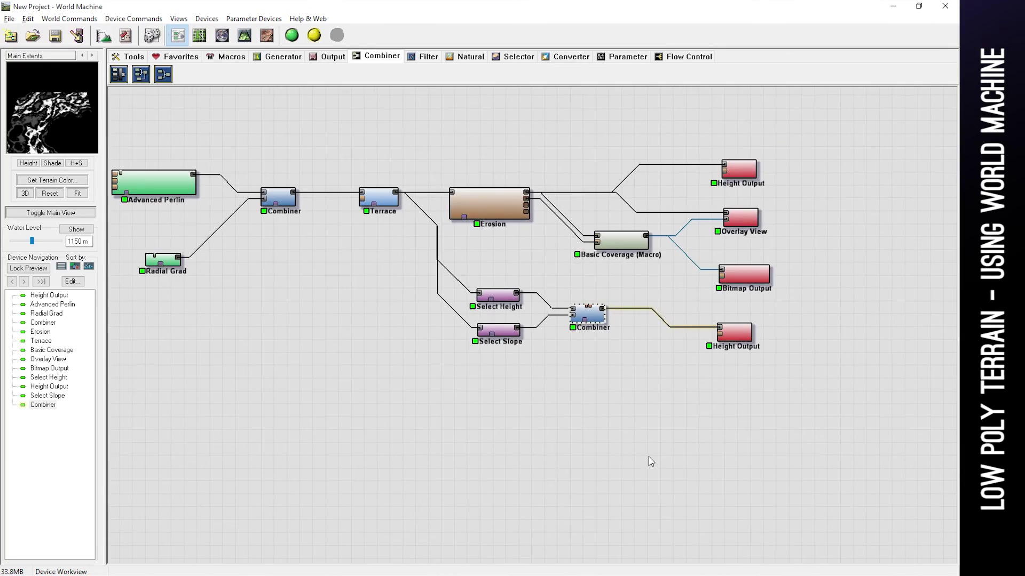
right_drag(577, 460, 572, 428)
drag(850, 391, 460, 251)
right_click(510, 298)
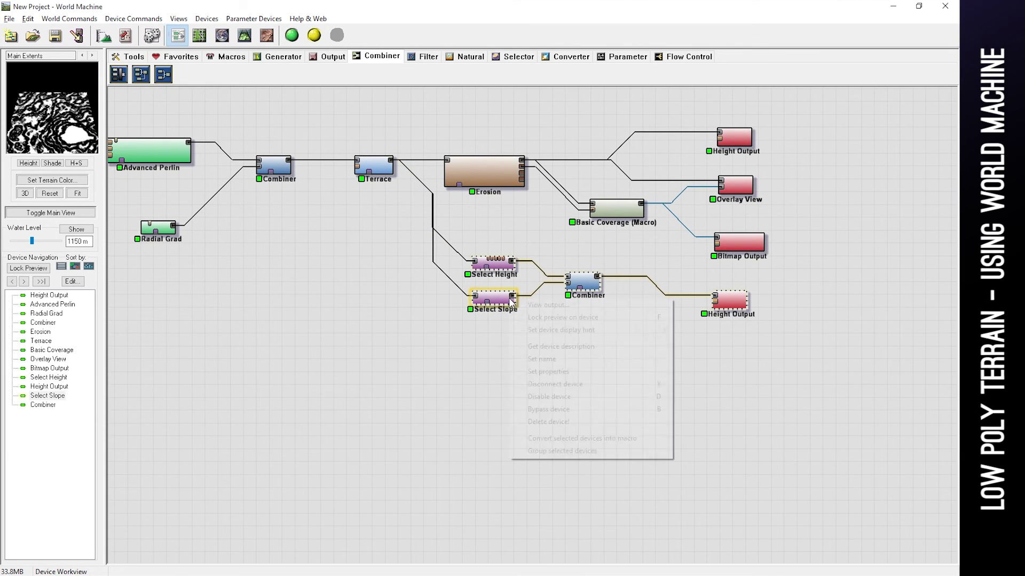
mouse_move(595, 329)
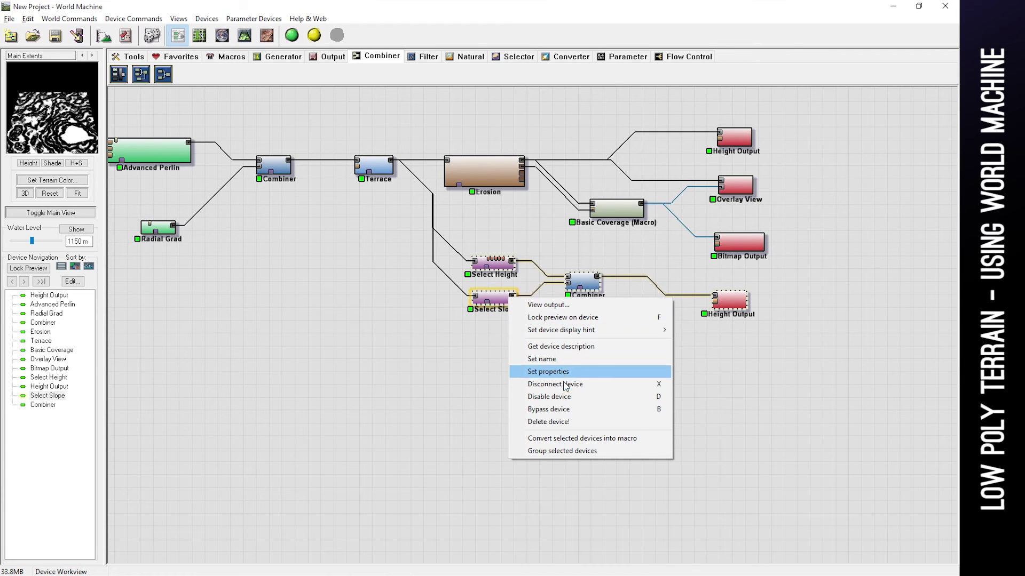
click(28, 19)
click(28, 19)
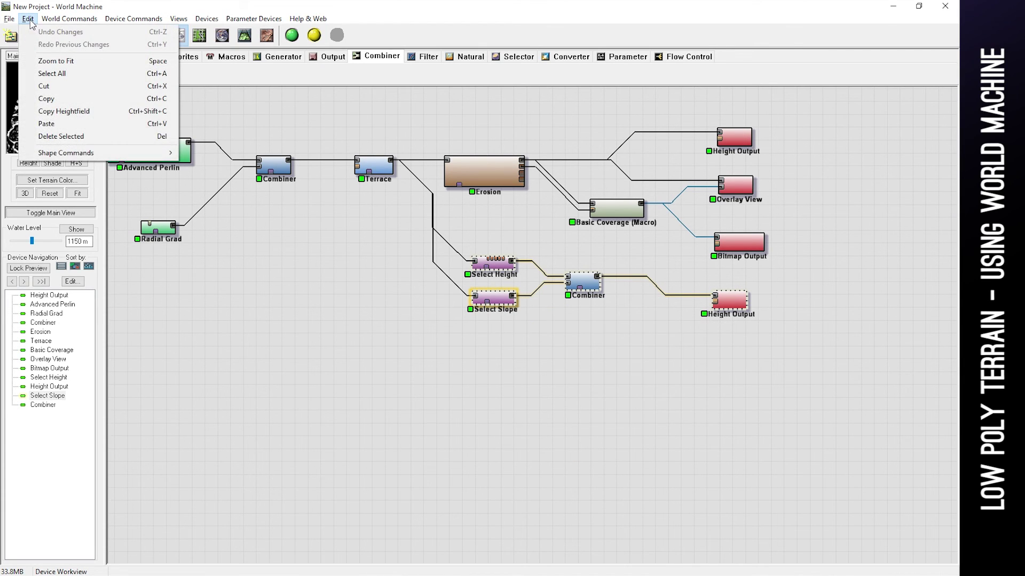
click(63, 104)
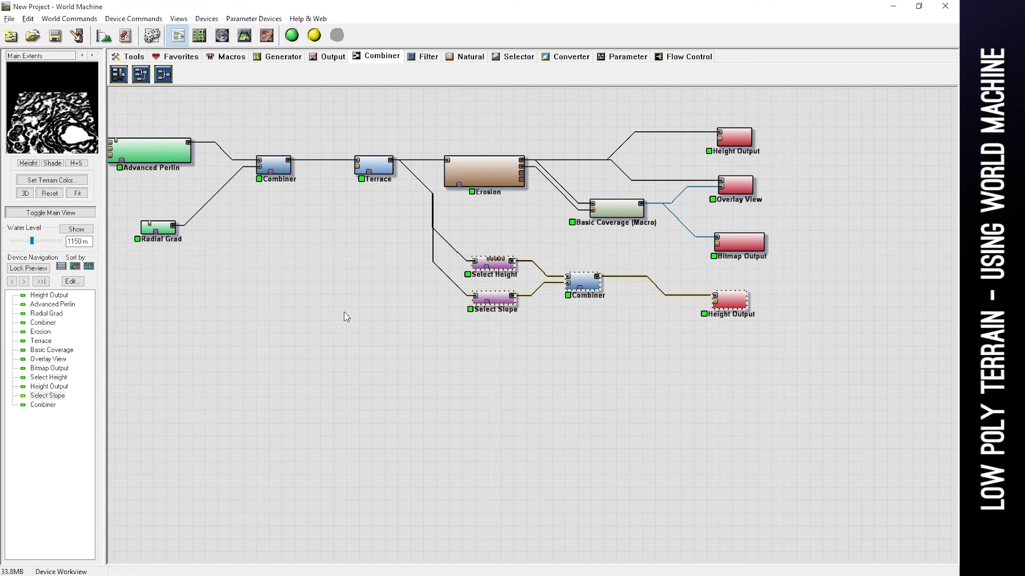
click(405, 403)
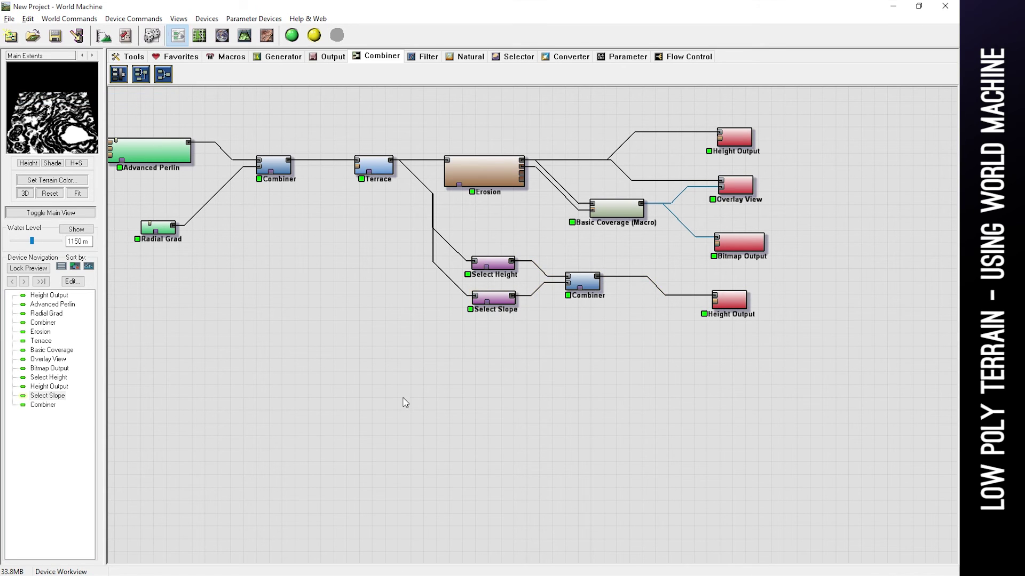
- Paste the copied mask devices below the originals and connect the Terrace output to the new Select Height and Select Slope
click(27, 19)
click(68, 123)
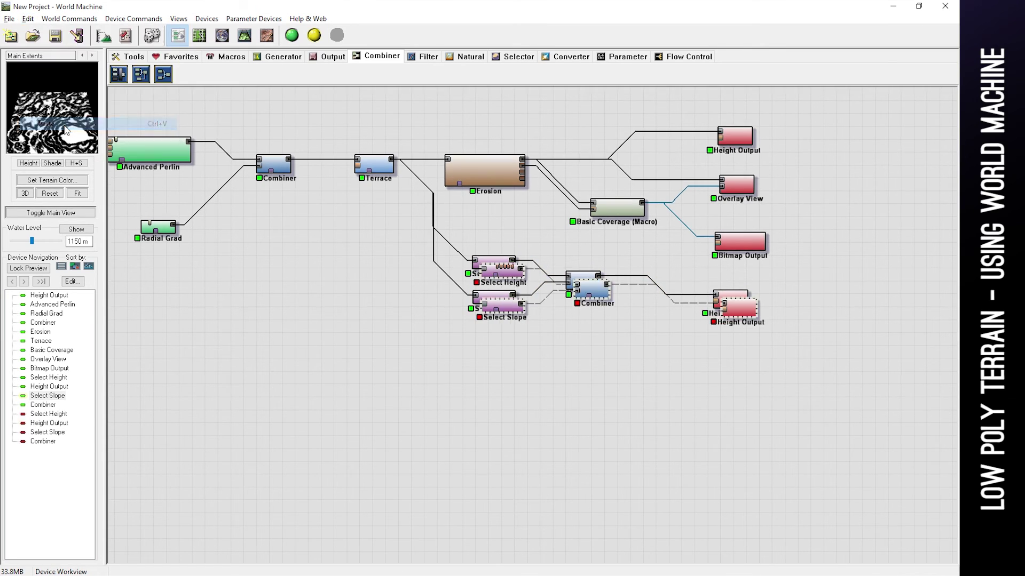
drag(597, 288, 596, 372)
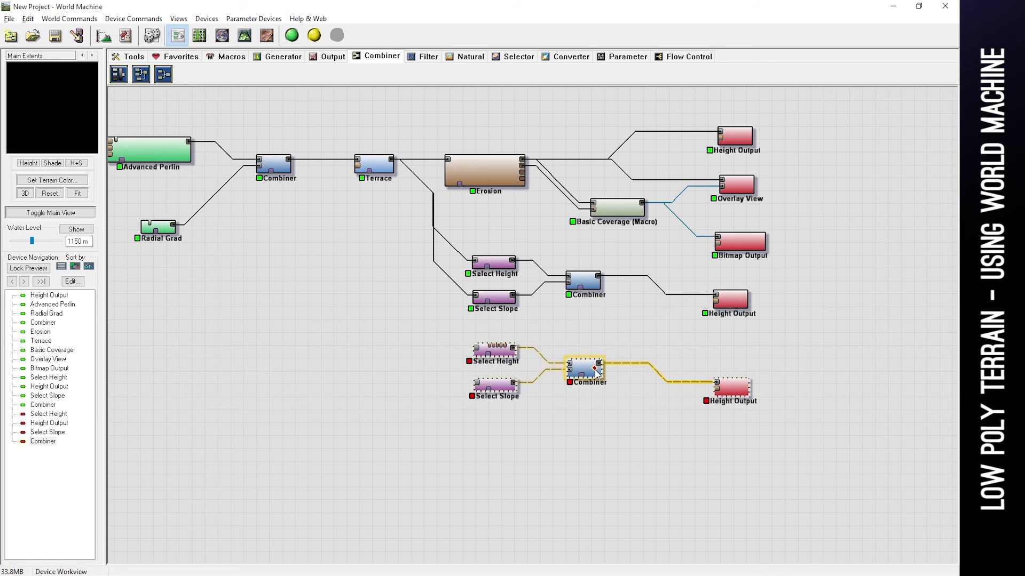
click(398, 330)
drag(394, 160, 474, 347)
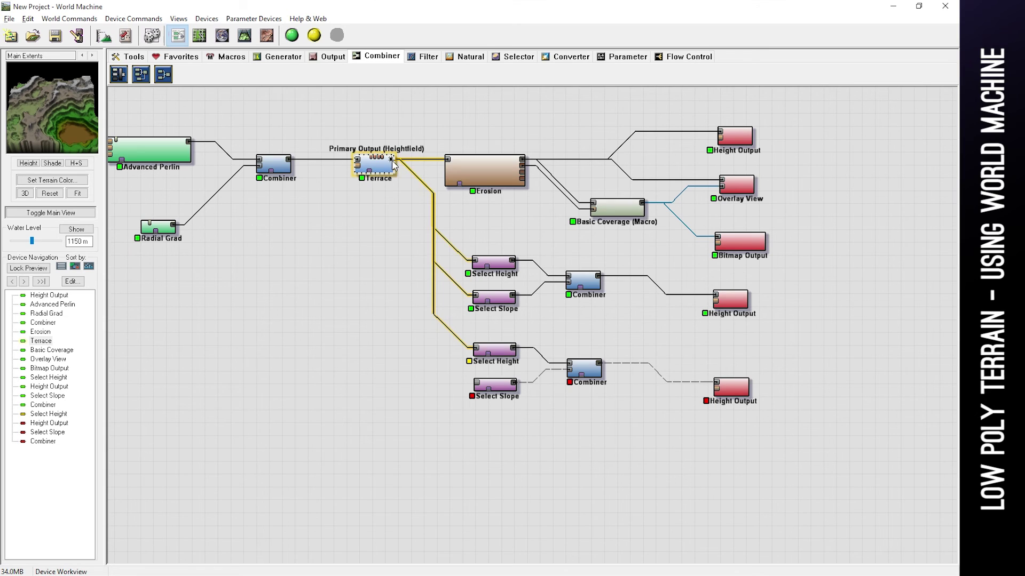
drag(395, 160, 476, 383)
- Set the pasted Height Output's filename to D:\Projects\LowPolyGame\Assets\trees2.bmp
double_click(731, 388)
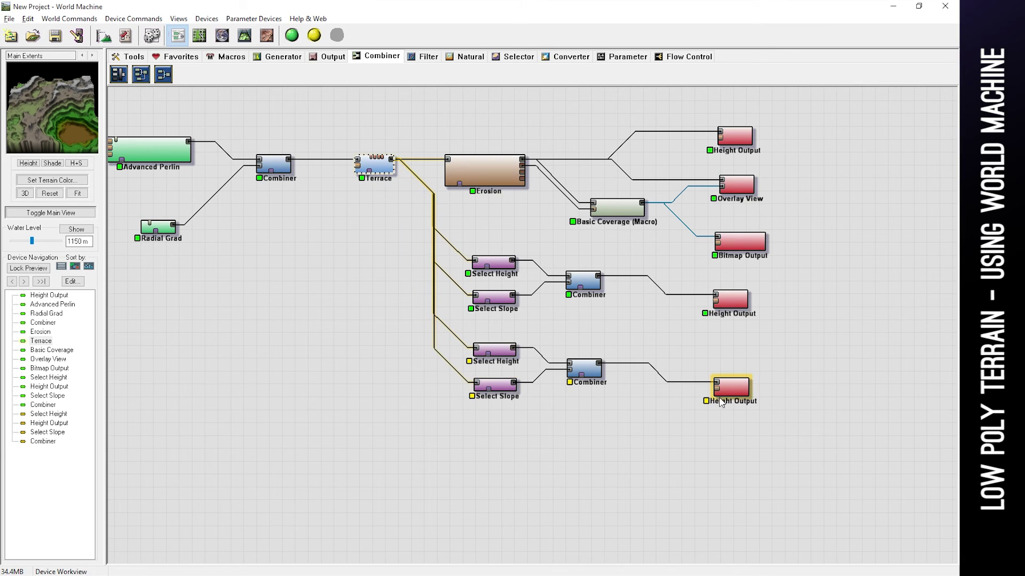
click(521, 182)
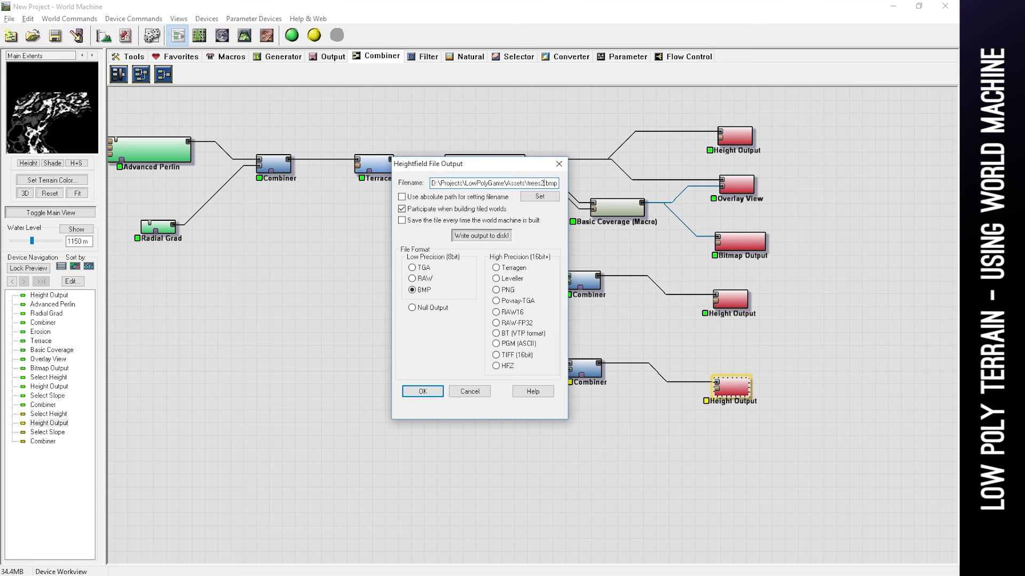
key(Return)
- Limit the new Select Height to a maximum of about 574 m and a minimum of 0 m, and preview the new Combiner's mask
click(499, 353)
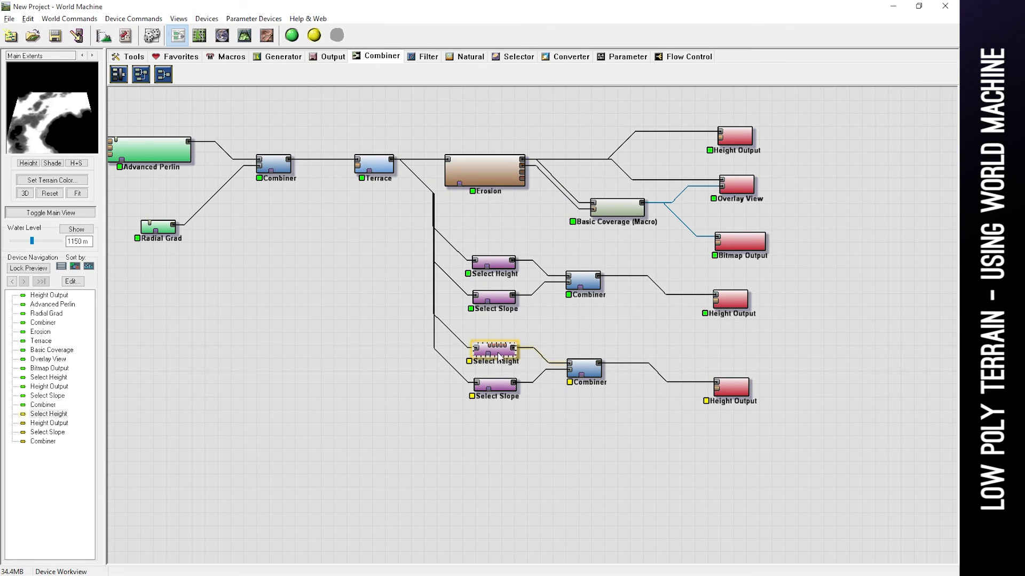
double_click(499, 356)
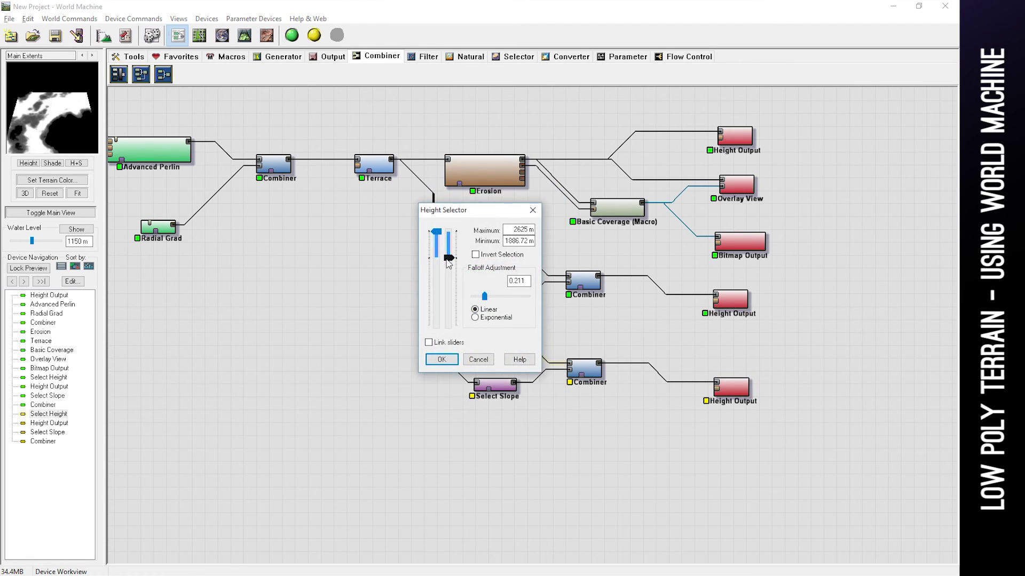
drag(436, 231, 443, 310)
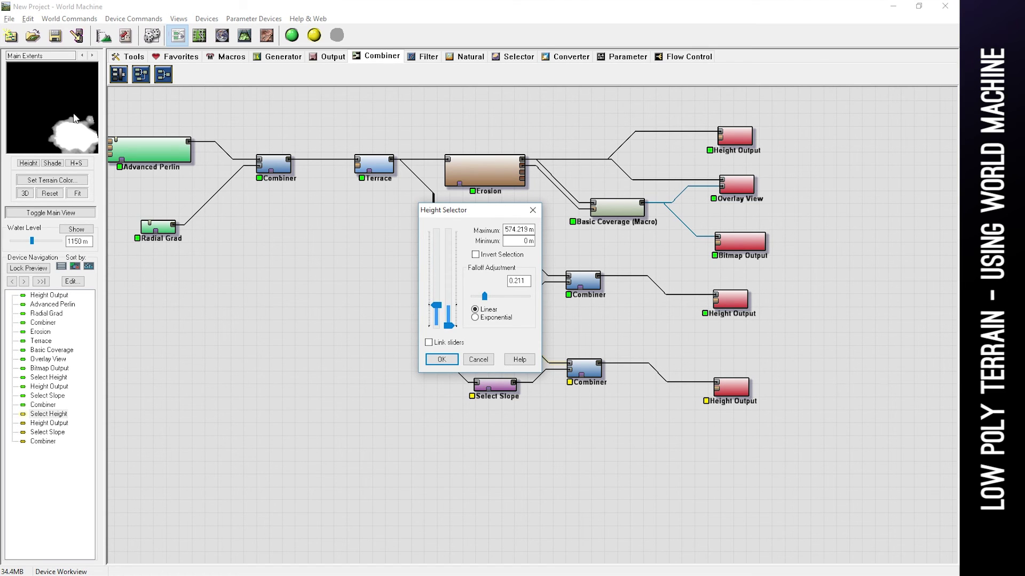
click(441, 360)
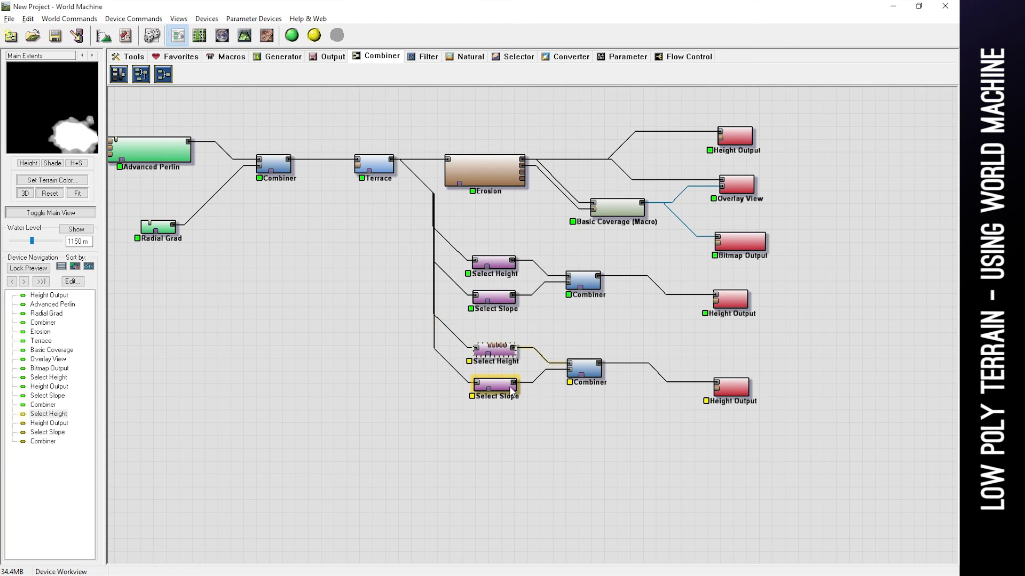
click(591, 370)
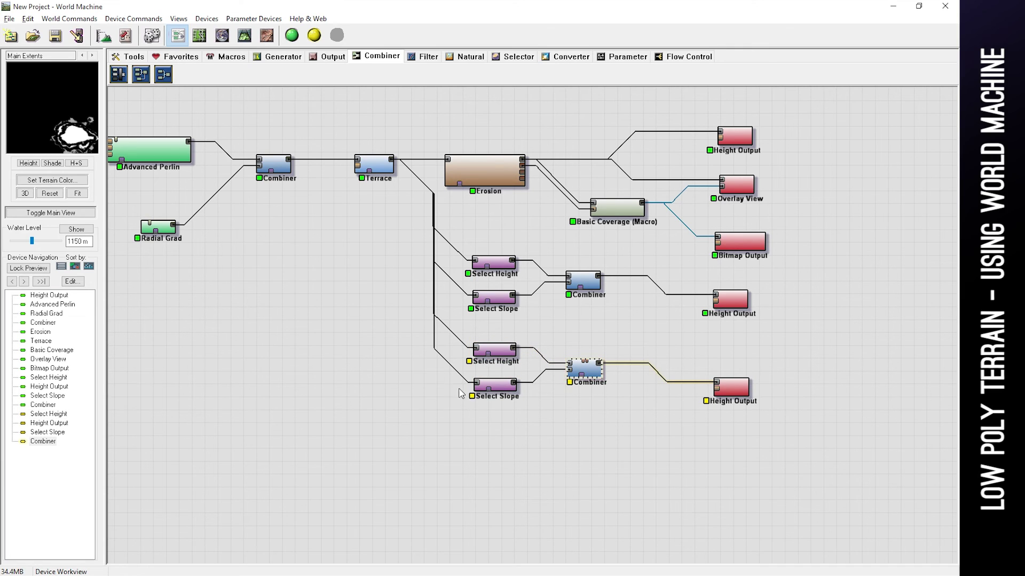
- Build the world with the second tree mask and export all file outputs
click(736, 394)
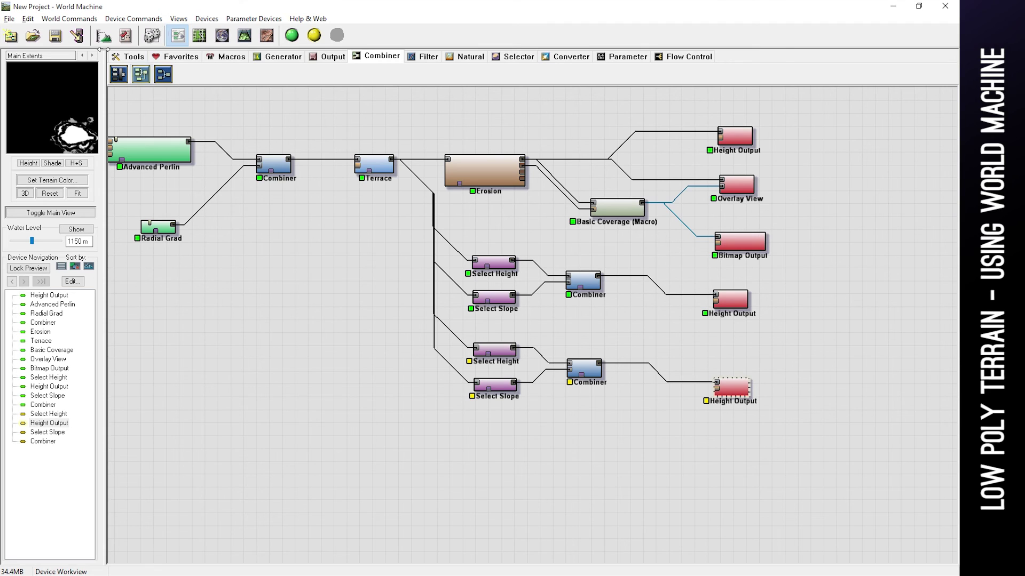
click(76, 36)
click(451, 354)
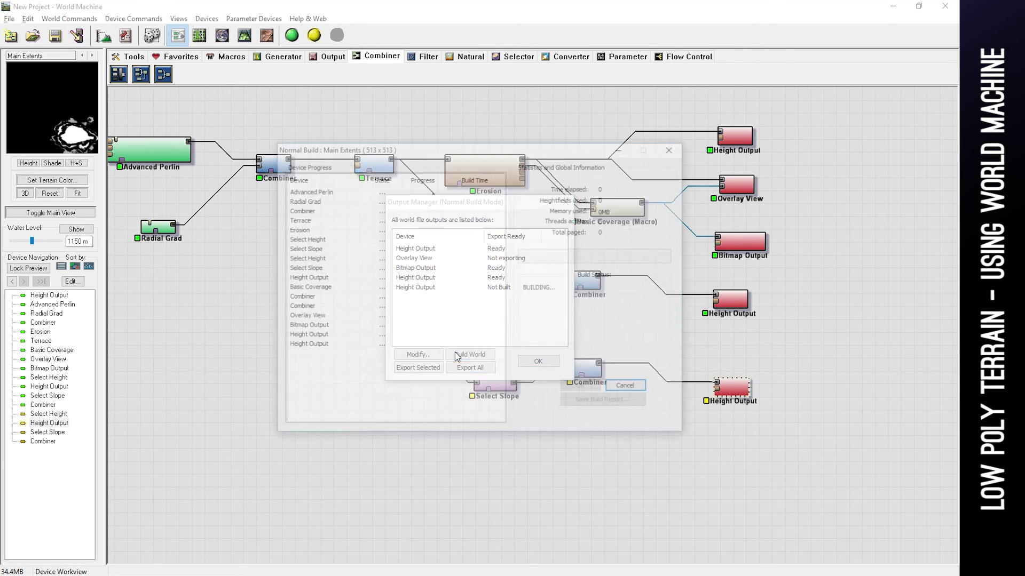
click(469, 367)
click(540, 336)
click(538, 361)
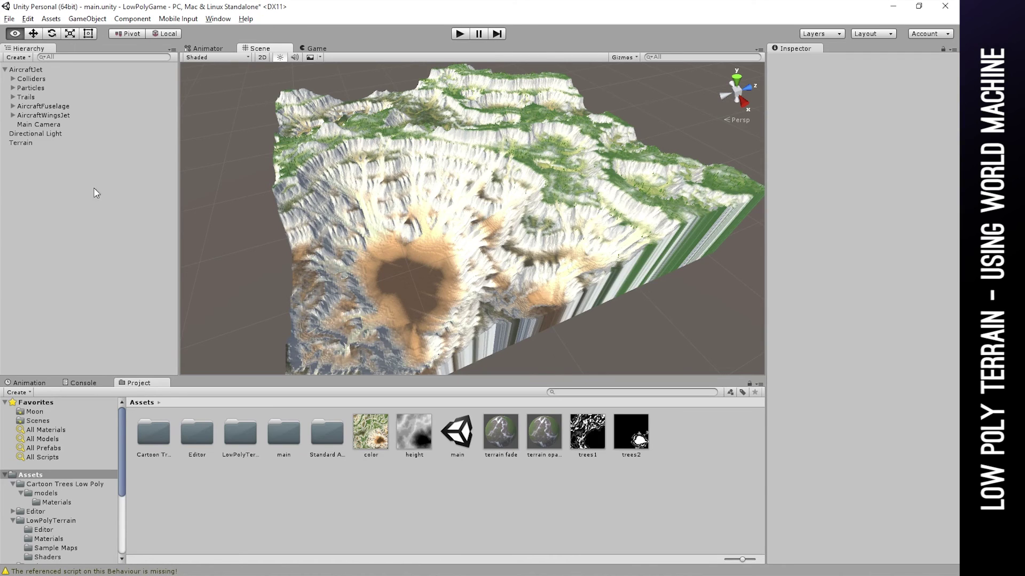
- Switch to Unity and add a second Low Poly Terrain Objects component to the Terrain, collapsing the first one
click(33, 145)
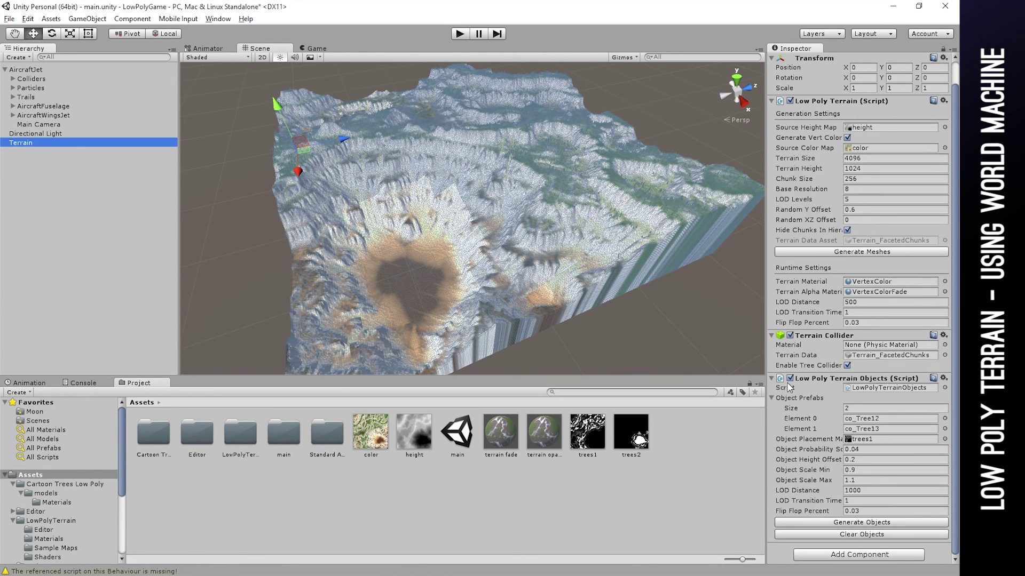
click(772, 379)
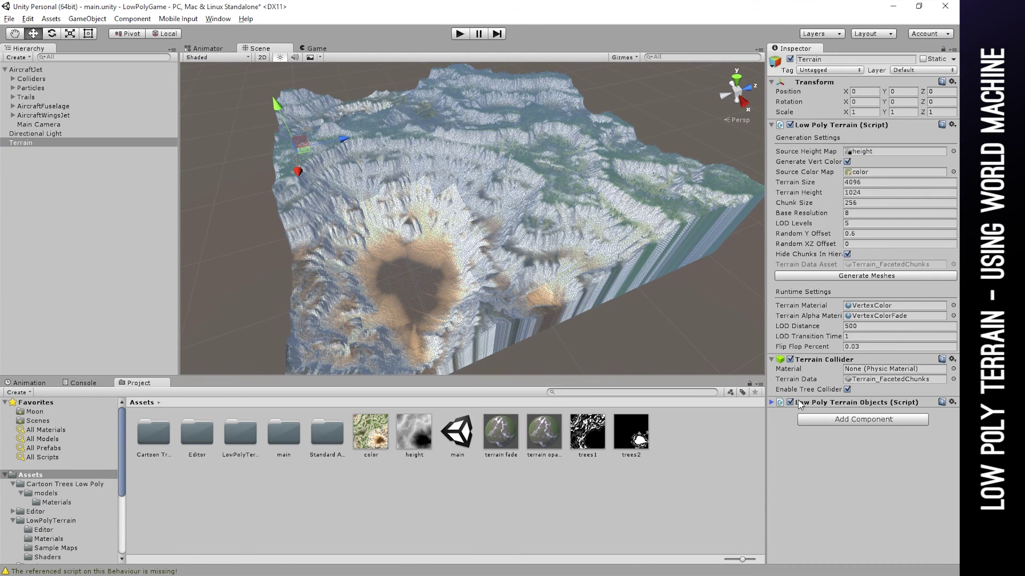
click(836, 421)
click(870, 280)
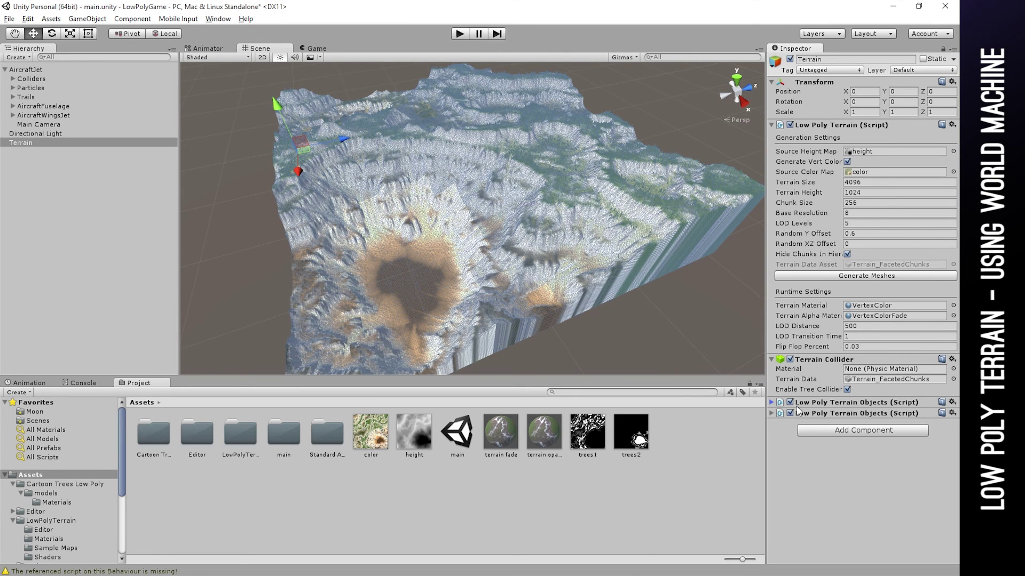
- Assign co_Tree10 and co_Tree11 from the Cartoon Trees Low Poly models folder as object prefabs of the Terrain's second Low Poly Terrain Objects component
scroll(829, 464, down, 1)
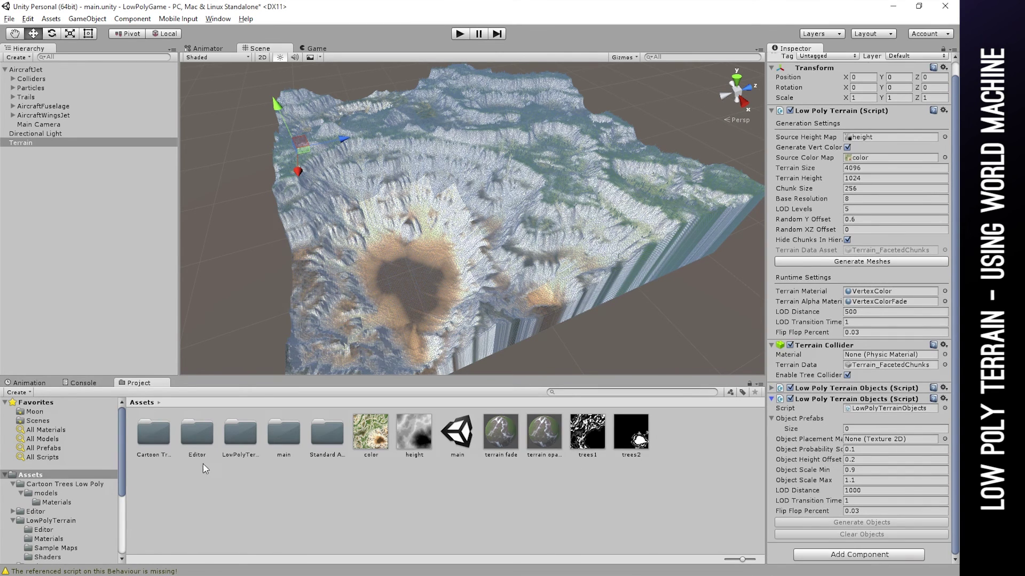
double_click(155, 438)
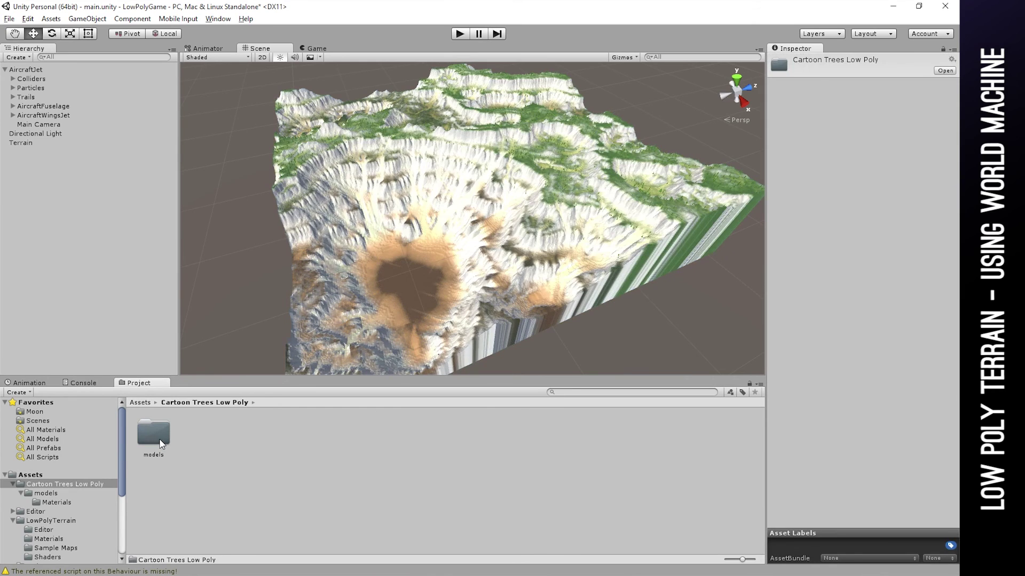
double_click(159, 441)
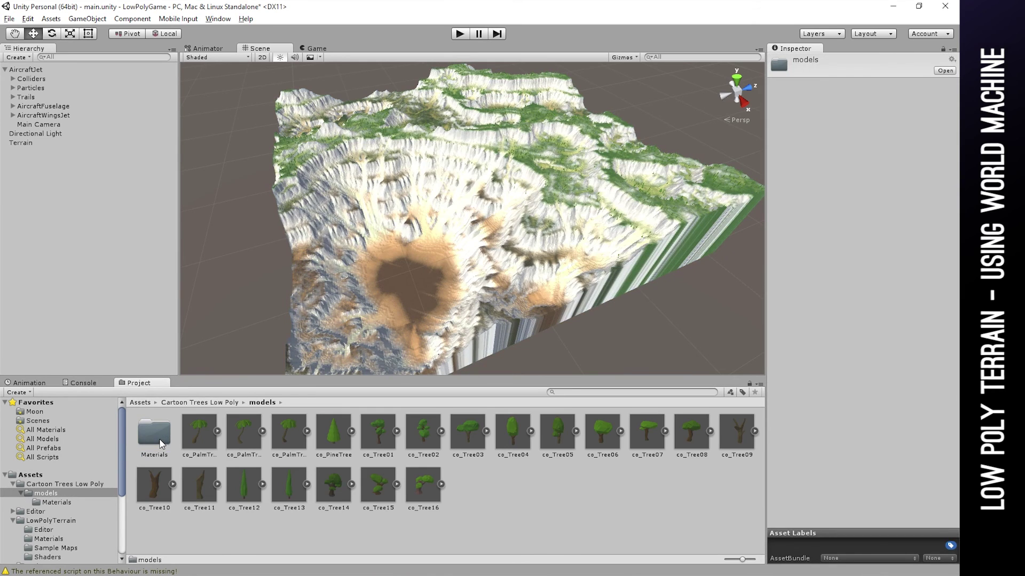
click(22, 143)
drag(199, 487, 851, 446)
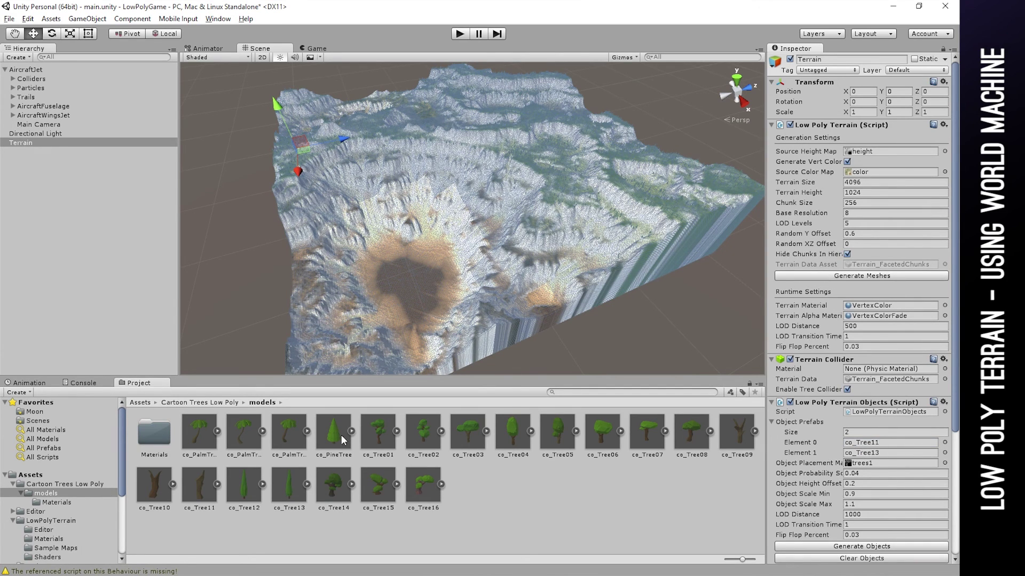
drag(249, 493, 856, 443)
click(772, 403)
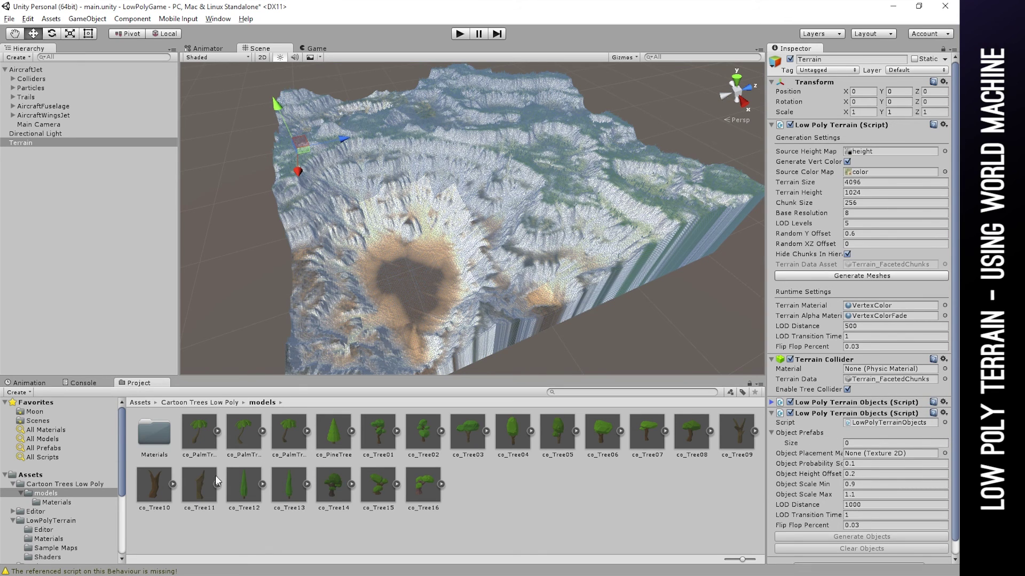
drag(160, 486, 795, 438)
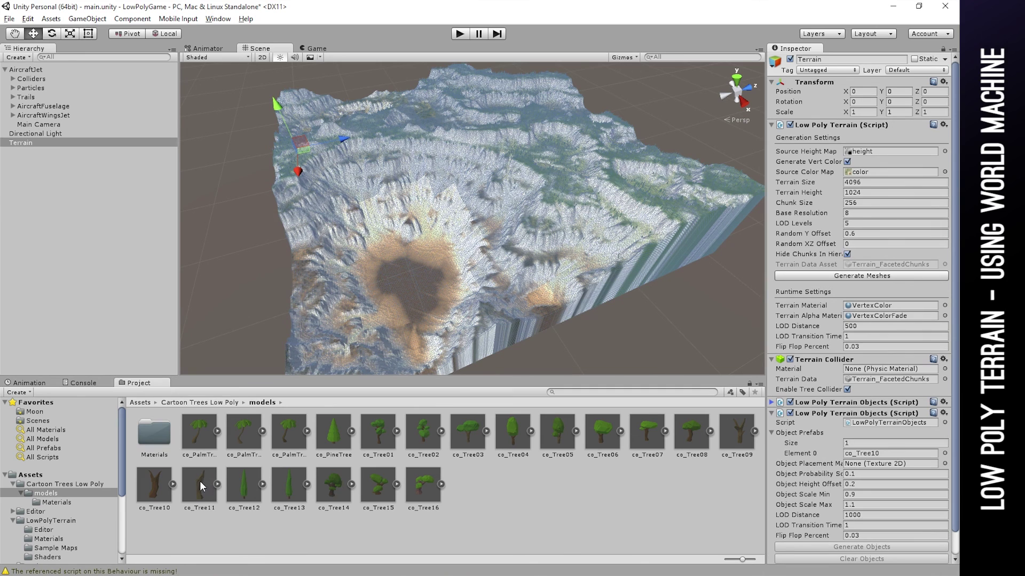
drag(202, 486, 806, 438)
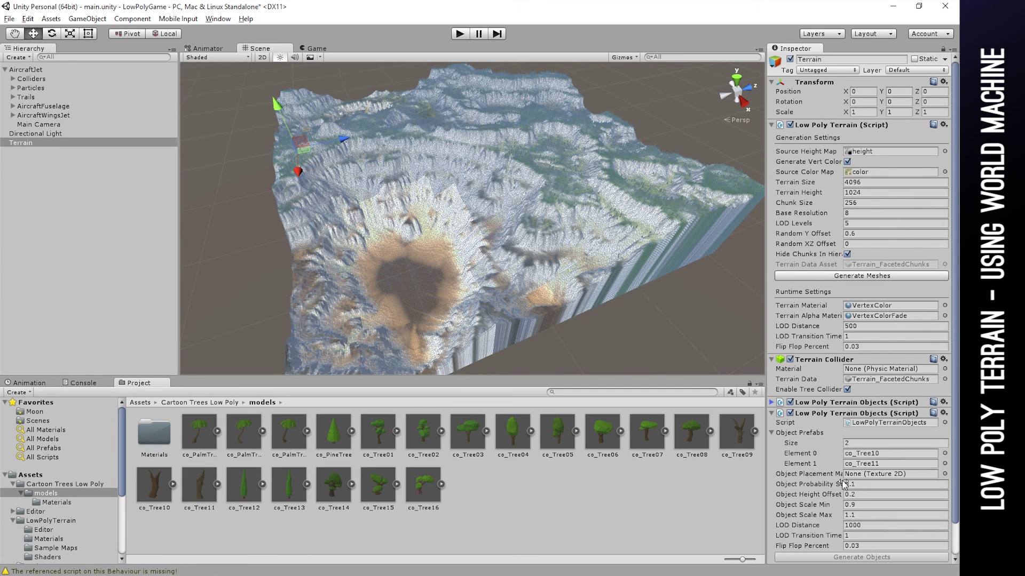
- Generate the second component's objects using trees2 as the object placement map and an object probability of 0.05
click(31, 475)
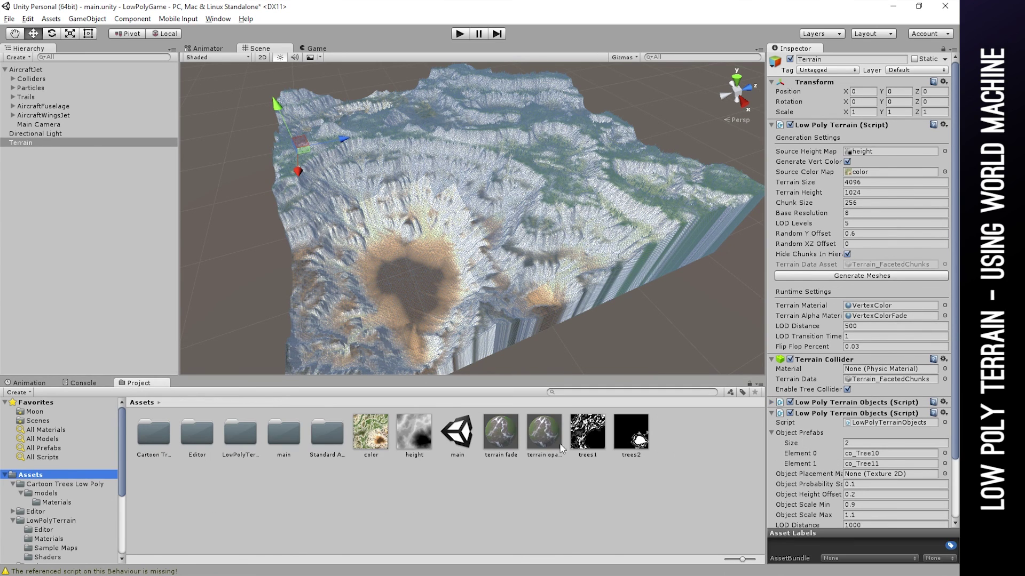
drag(639, 440, 862, 476)
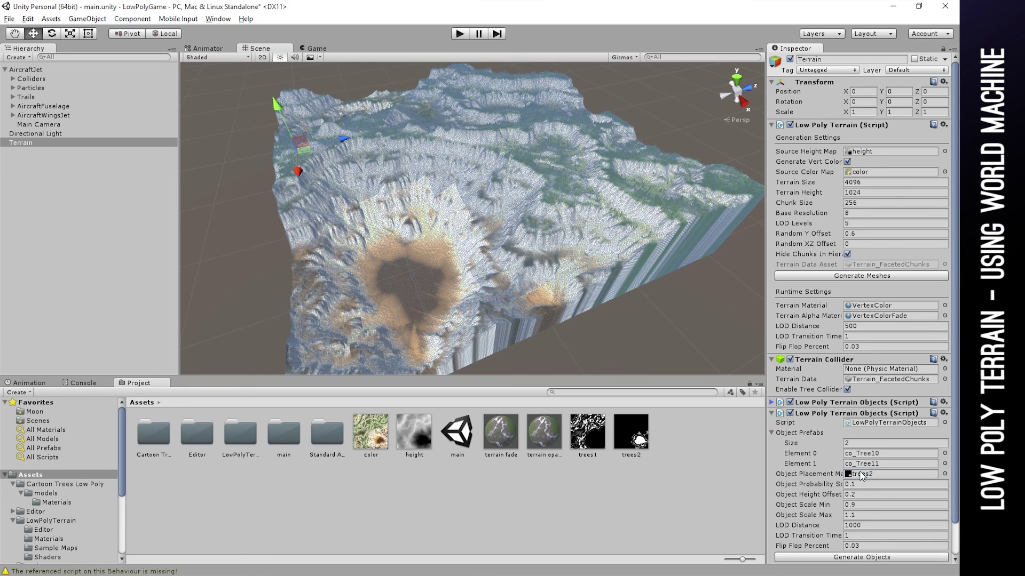
click(872, 484)
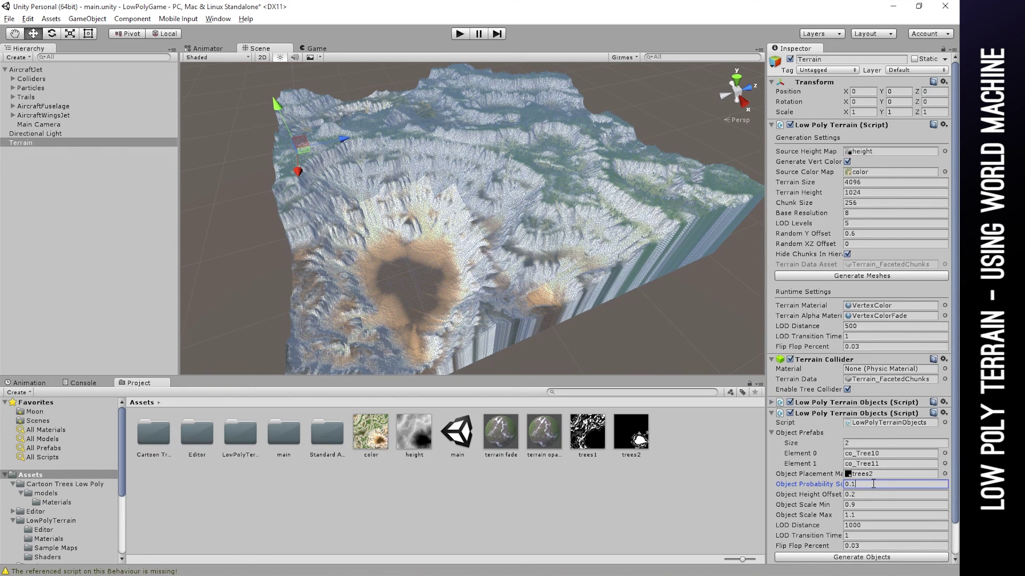
scroll(878, 482, down, 2)
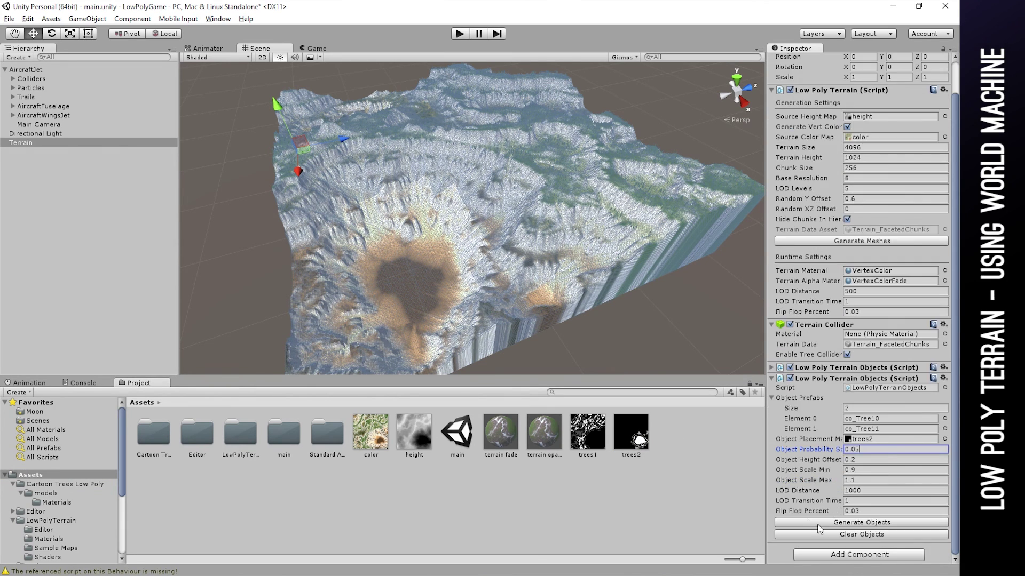
click(846, 523)
- Examine the distribution of the generated trees in the crater and on the surrounding green slopes, with the Terrain deselected for a clear view
scroll(366, 308, up, 5)
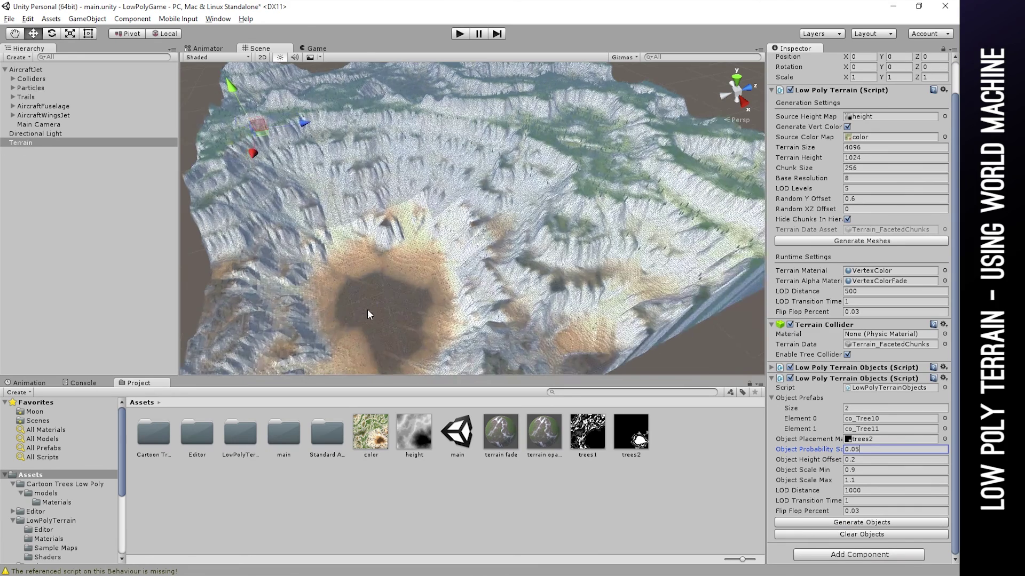
middle_drag(368, 309, 422, 202)
scroll(423, 203, up, 3)
scroll(425, 207, up, 3)
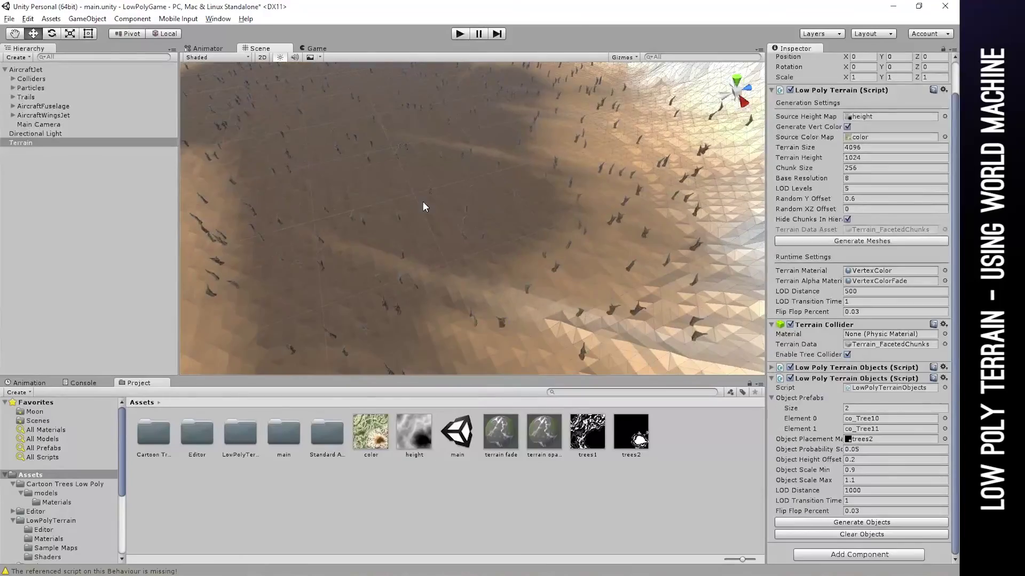
right_drag(425, 207, 473, 228)
scroll(471, 214, down, 10)
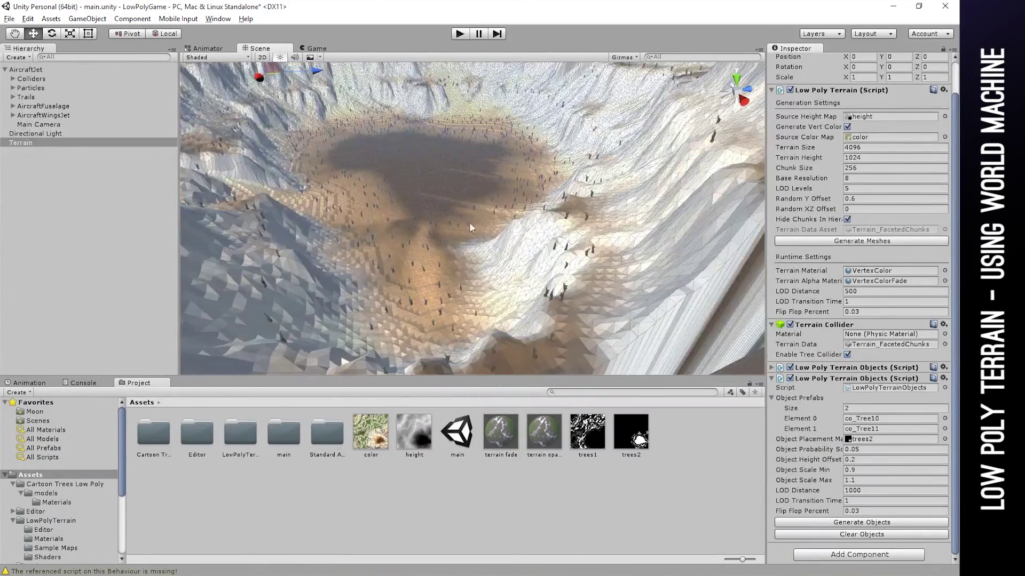
middle_drag(469, 222, 394, 291)
middle_drag(519, 206, 633, 336)
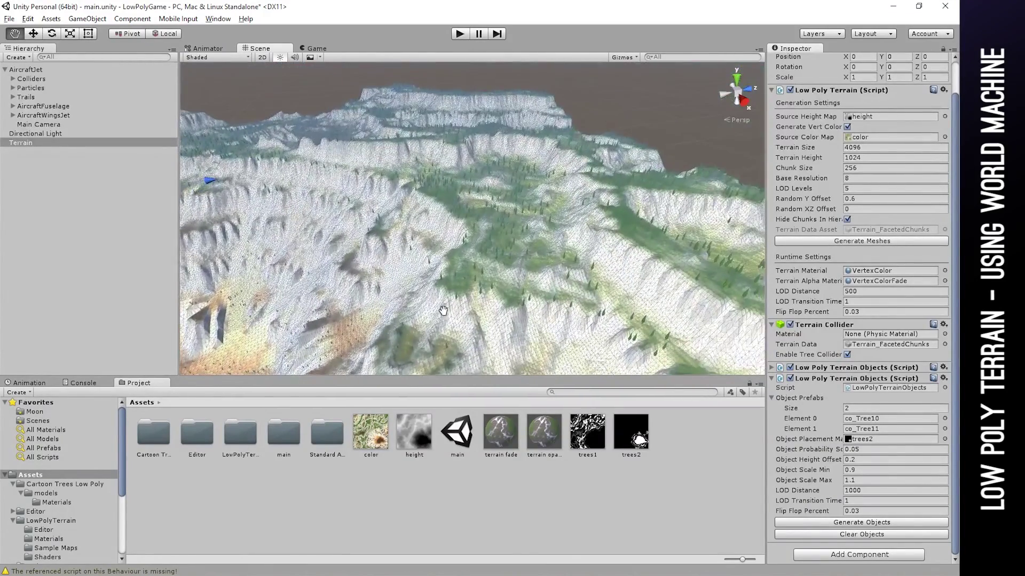
middle_drag(496, 250, 534, 240)
scroll(502, 234, down, 3)
middle_drag(368, 212, 470, 184)
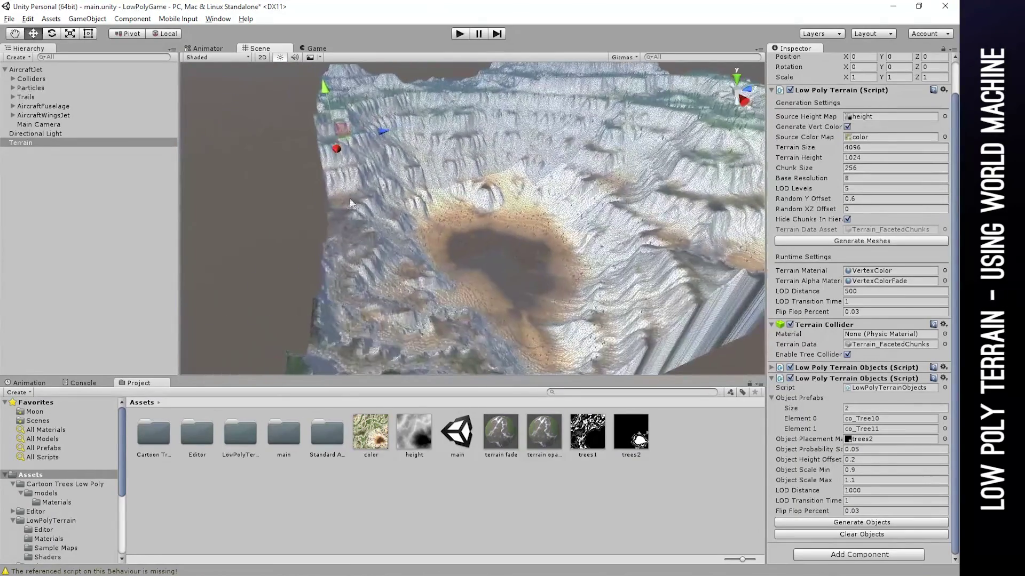
scroll(341, 199, down, 2)
click(276, 206)
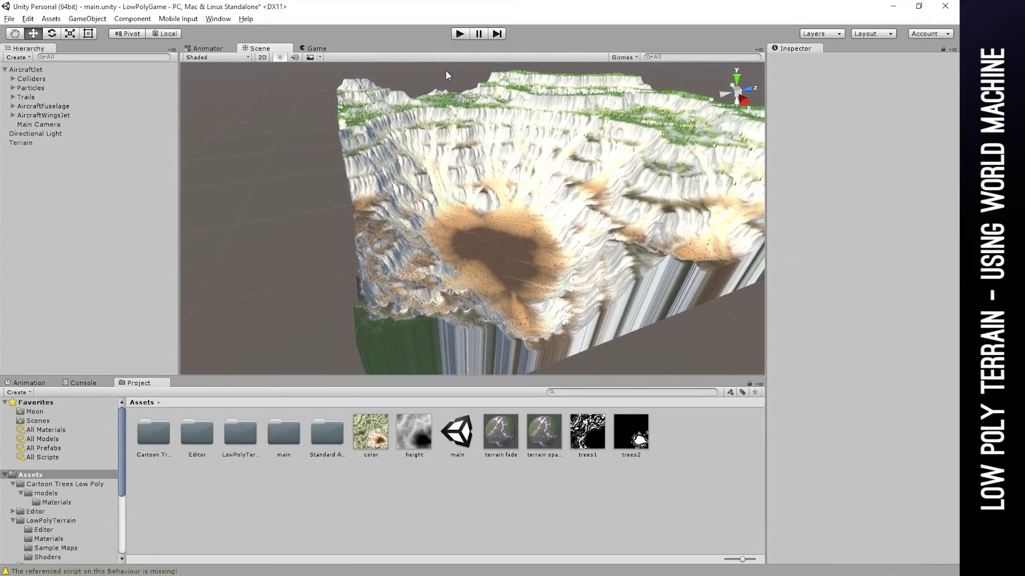
- Play-test the scene by flying the jet over the forested slopes and the crater, and stop the game
click(459, 34)
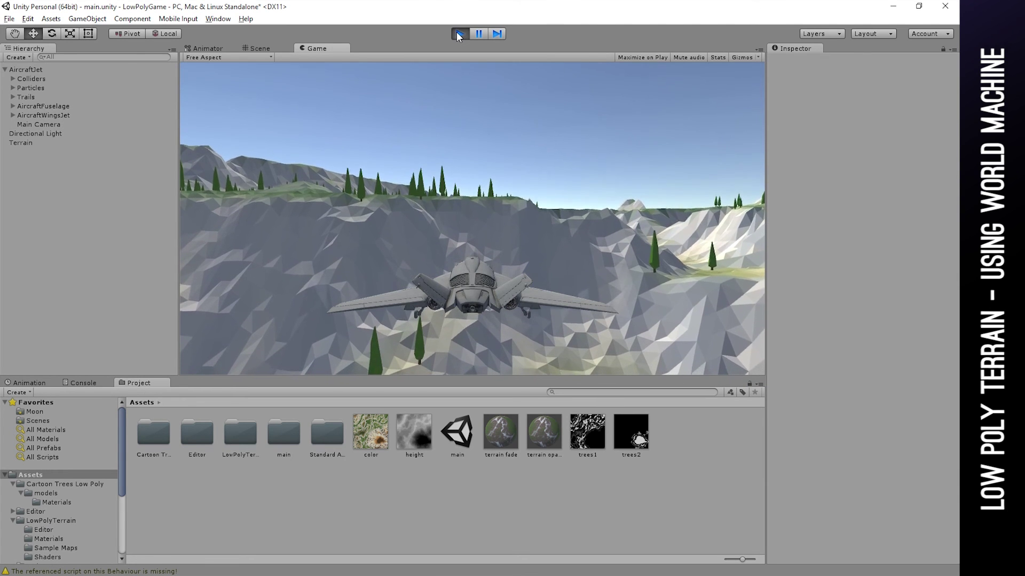
key(Left)
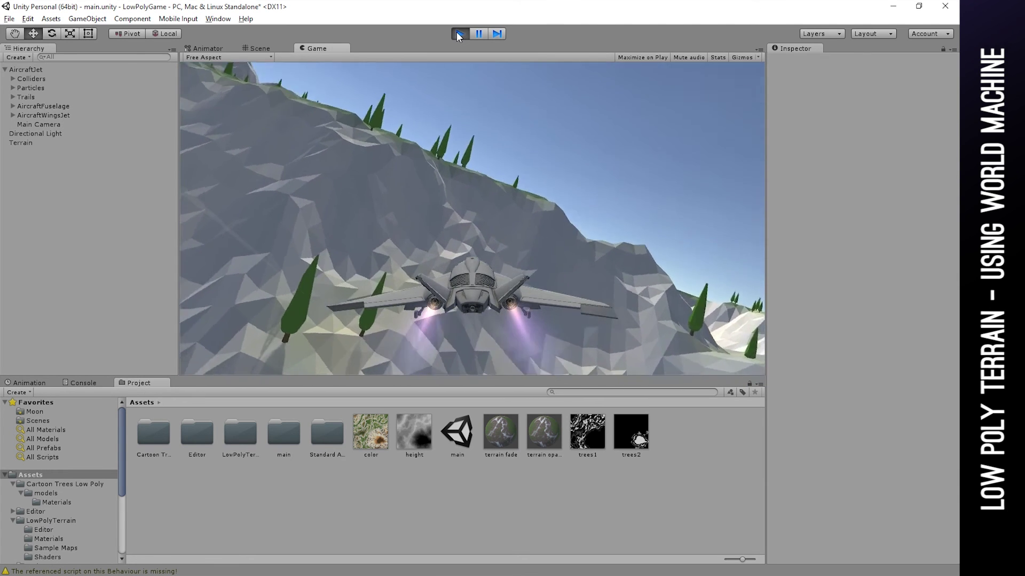
key(Right)
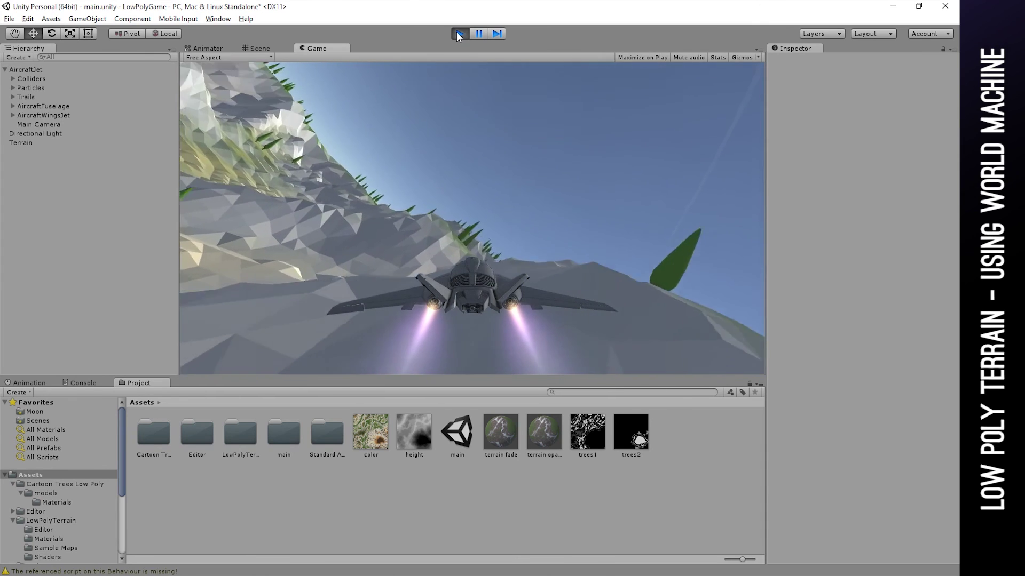
key(Left)
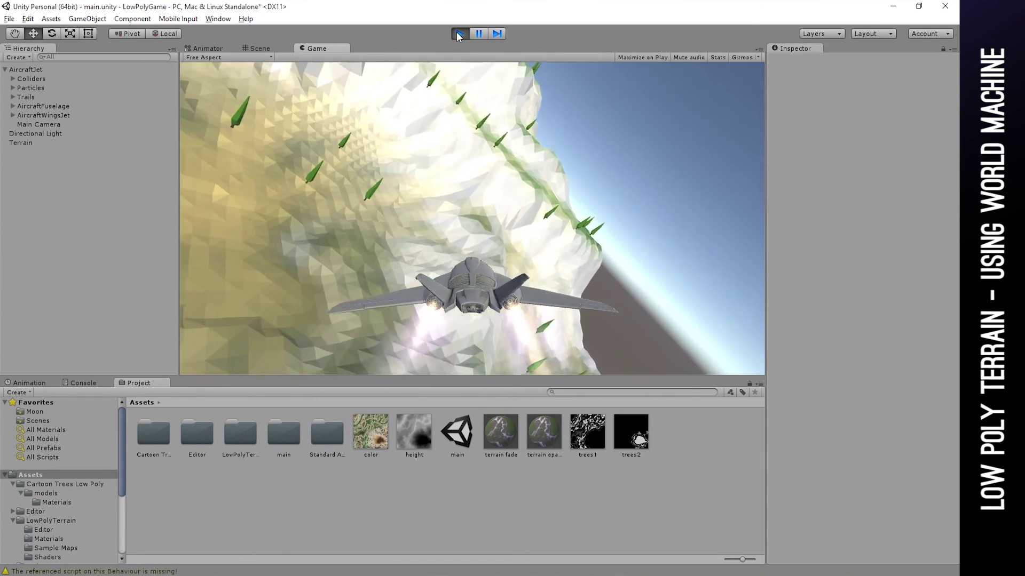
key(Right)
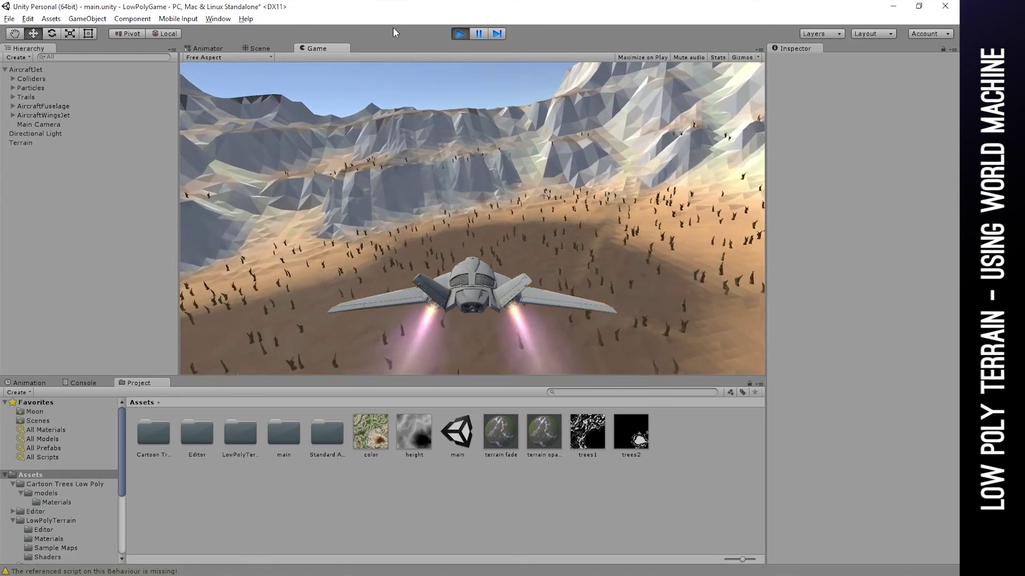
click(459, 34)
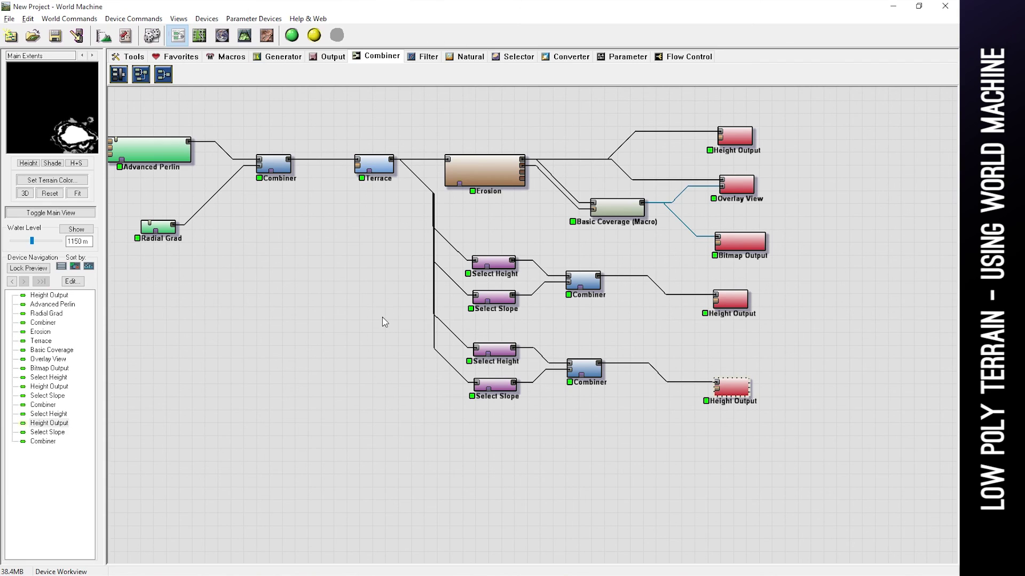
- Switch to World Machine and tidy the device graph by lining up the two tree-mask Height Outputs and the Overlay View with the other outputs
drag(747, 398, 737, 380)
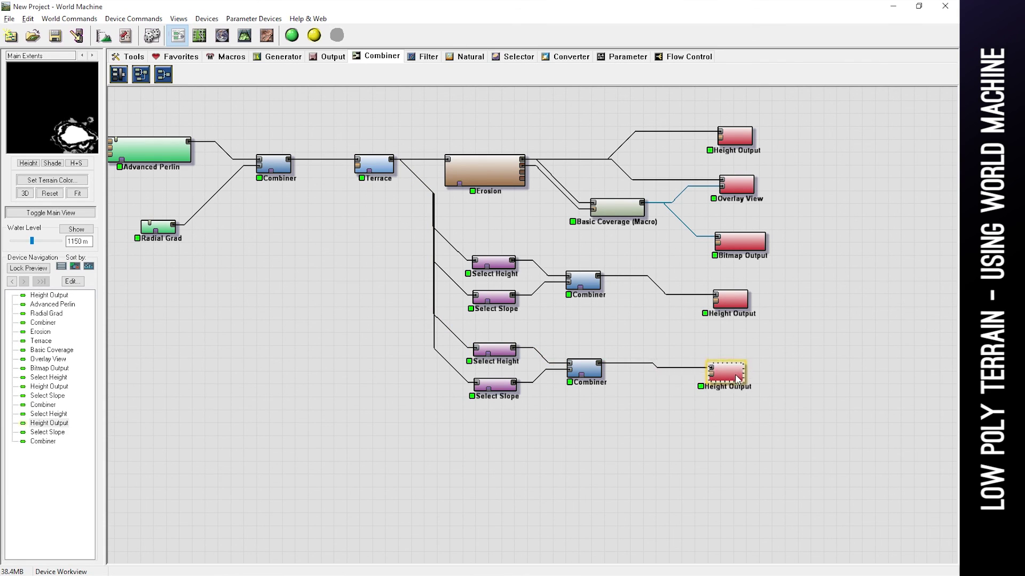
drag(741, 344, 745, 343)
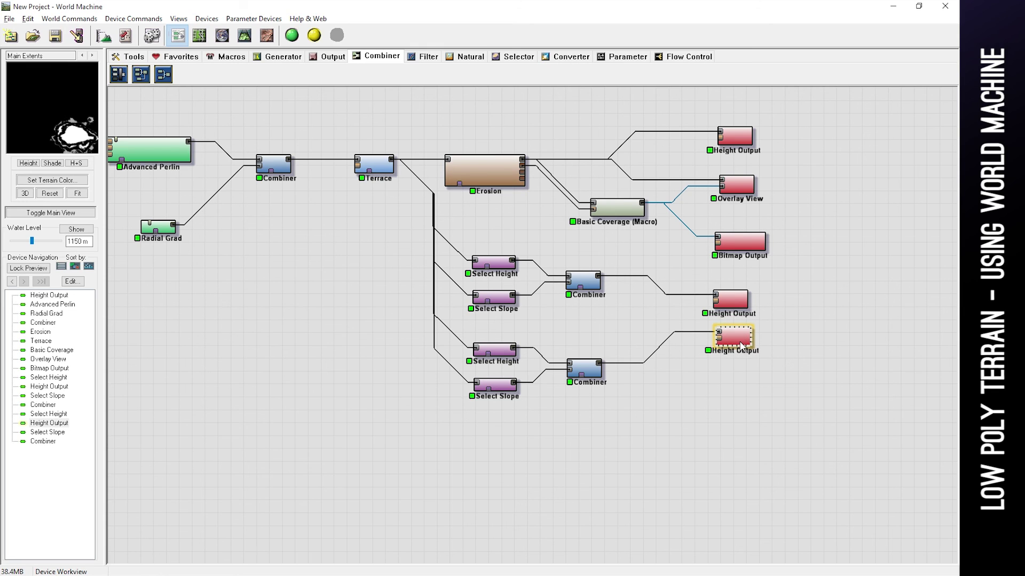
drag(737, 307, 739, 303)
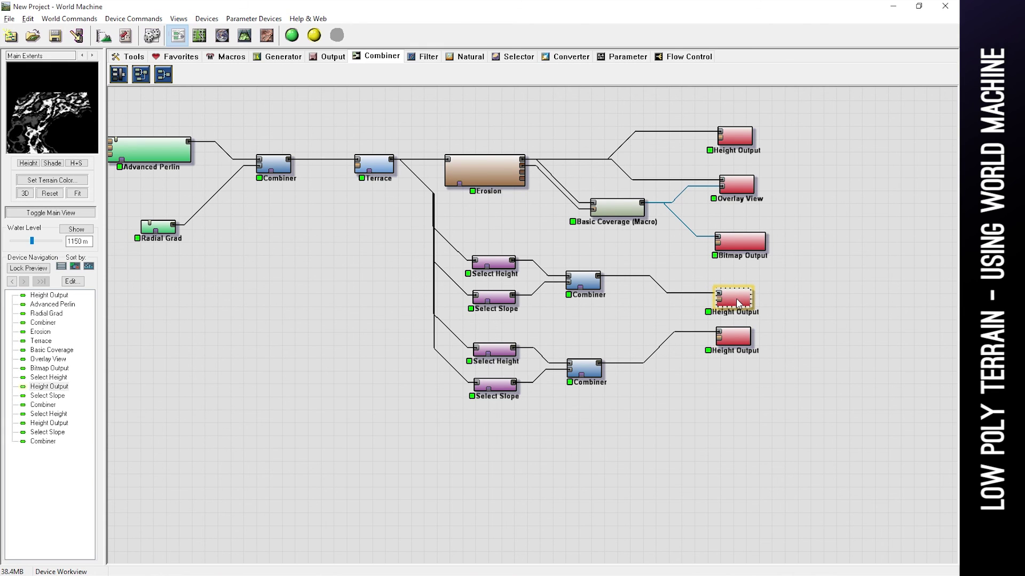
click(730, 250)
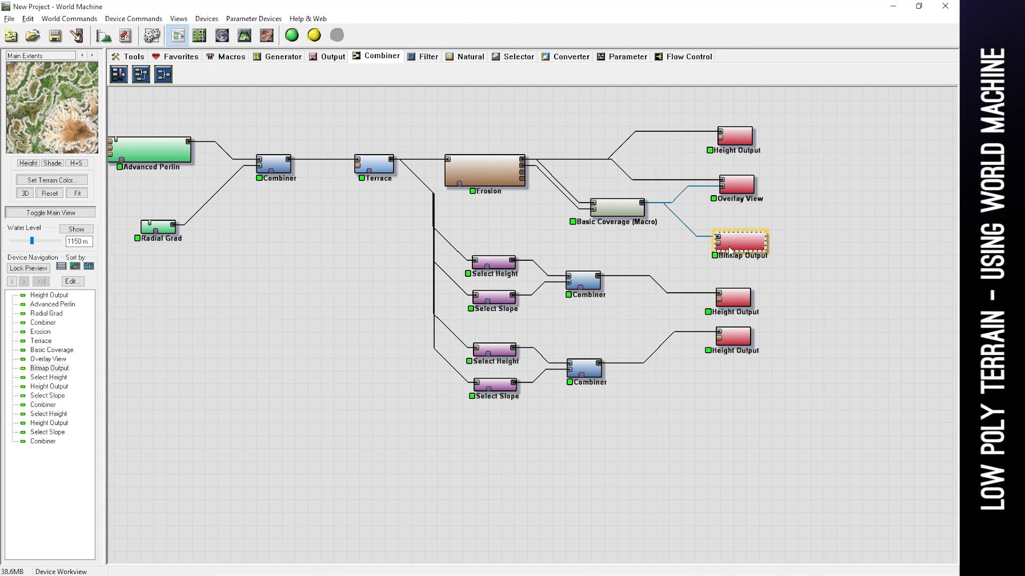
drag(730, 193, 726, 188)
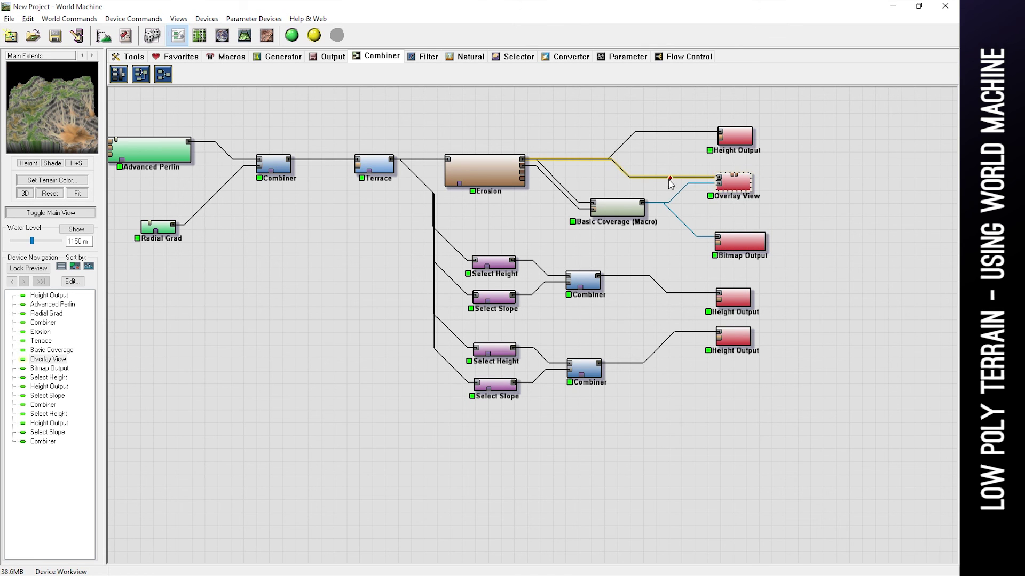
scroll(350, 288, down, 2)
scroll(371, 312, up, 1)
scroll(368, 308, up, 1)
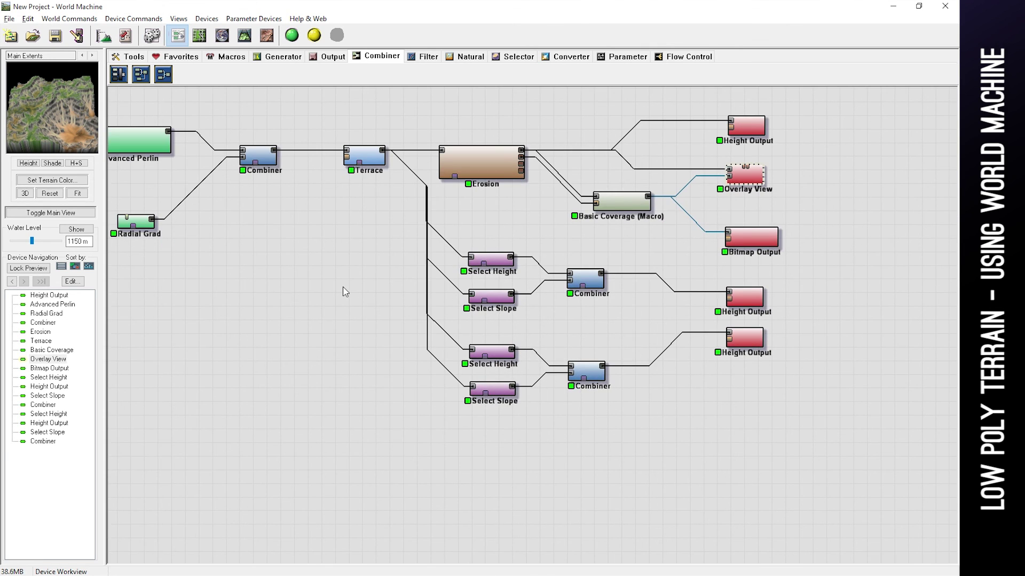
scroll(357, 297, down, 2)
middle_drag(338, 289, 381, 348)
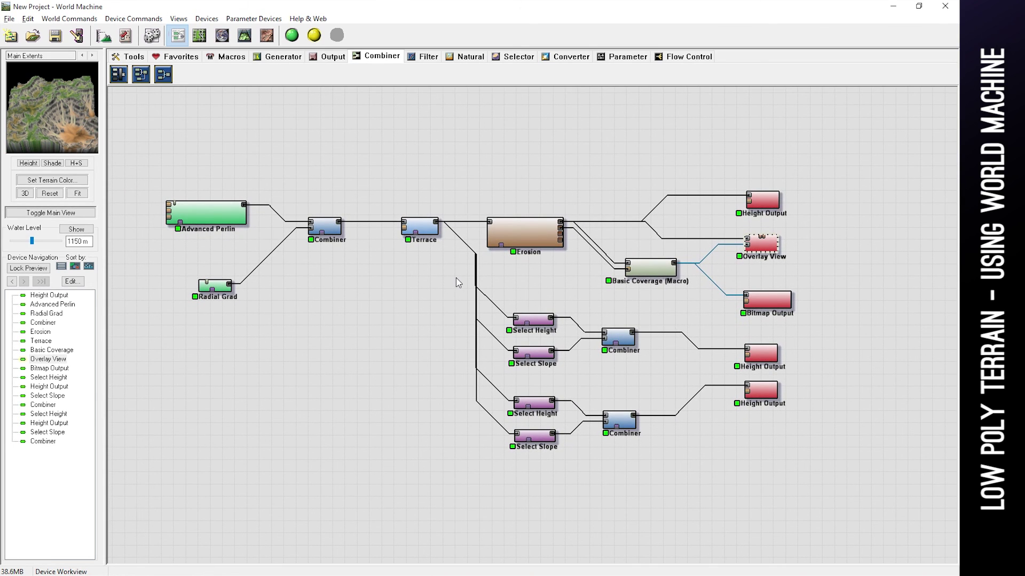